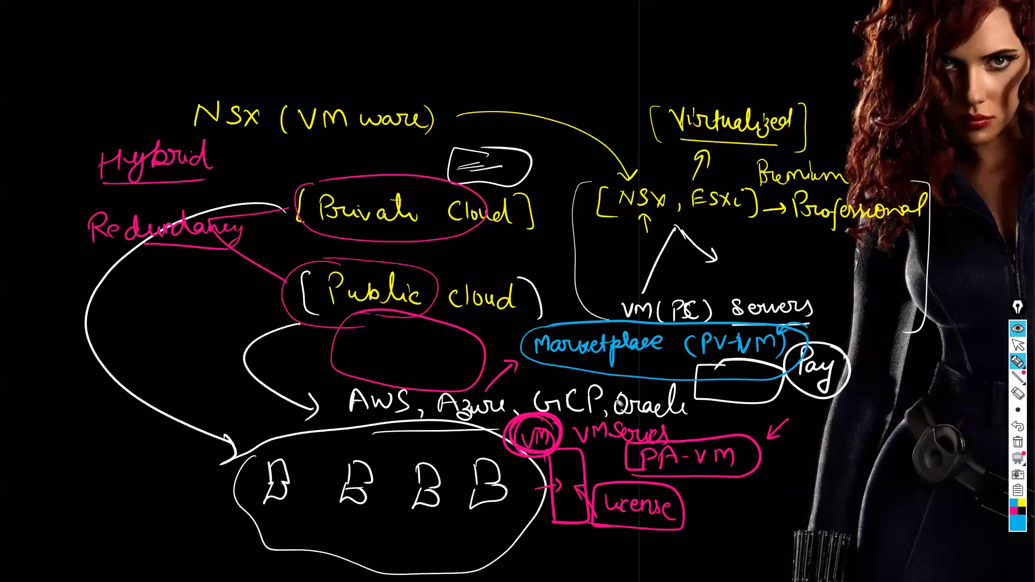
# Circle PV-VM in the Marketplace note in blue and write an underlined "PA 3420" above the Virtualized label
pyautogui.click(699, 332)
pyautogui.moveTo(696, 331)
pyautogui.mouseDown()
pyautogui.moveTo(780, 360)
pyautogui.moveTo(704, 329)
pyautogui.moveTo(696, 336)
pyautogui.mouseUp()
pyautogui.moveTo(570, 48)
pyautogui.mouseDown()
pyautogui.moveTo(571, 78)
pyautogui.moveTo(573, 66)
pyautogui.mouseUp()
pyautogui.moveTo(586, 65); pyautogui.dragTo(665, 74)
pyautogui.moveTo(671, 56); pyautogui.dragTo(684, 67)
pyautogui.moveTo(690, 56); pyautogui.dragTo(689, 56)
pyautogui.moveTo(583, 71); pyautogui.dragTo(596, 69)
pyautogui.moveTo(549, 86); pyautogui.dragTo(667, 89)
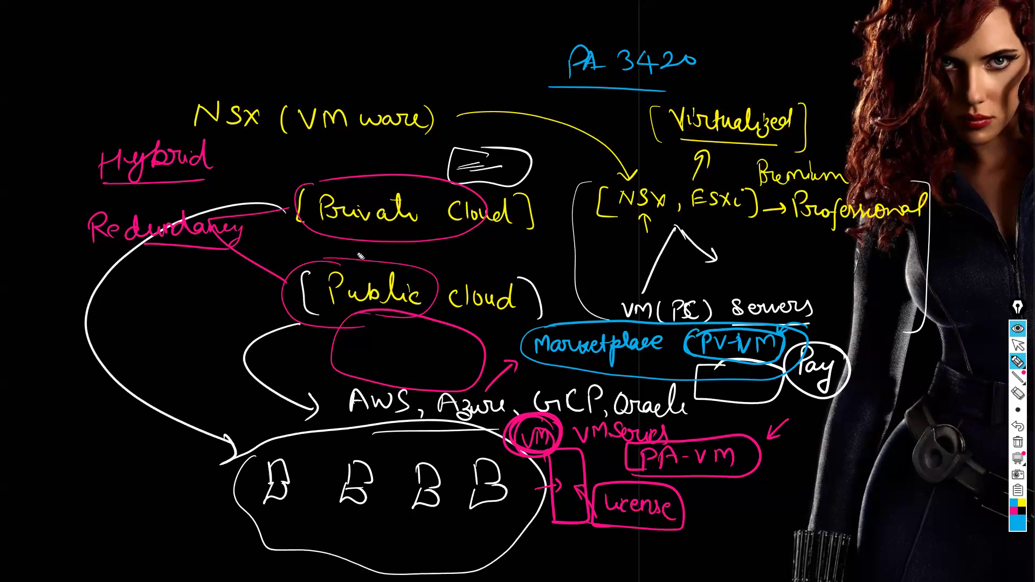
# Switch the pen colour to green, draw an arrow to Public cloud, and add a boxed "Pay till use" note above it
pyautogui.click(1017, 520)
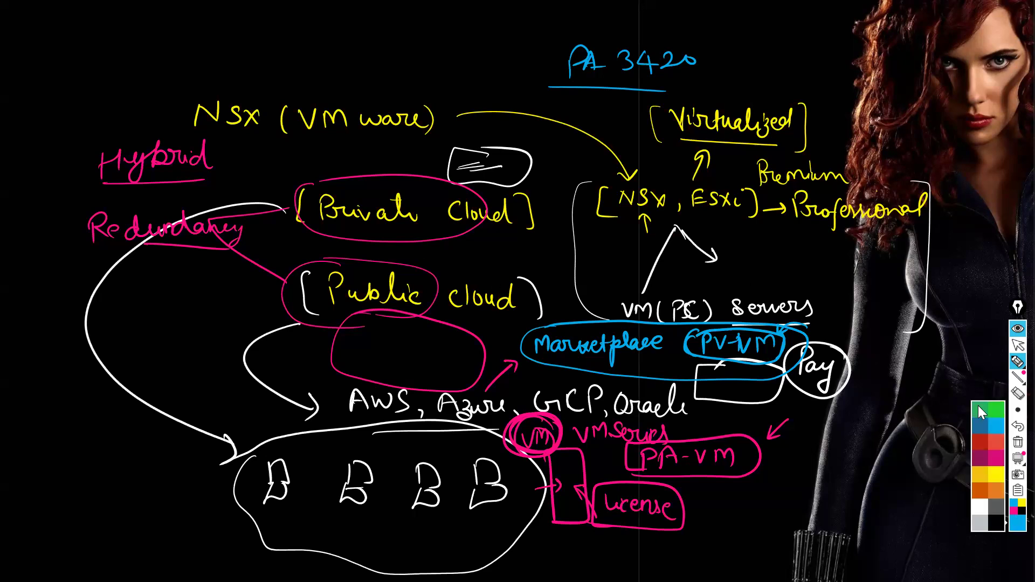
pyautogui.click(983, 412)
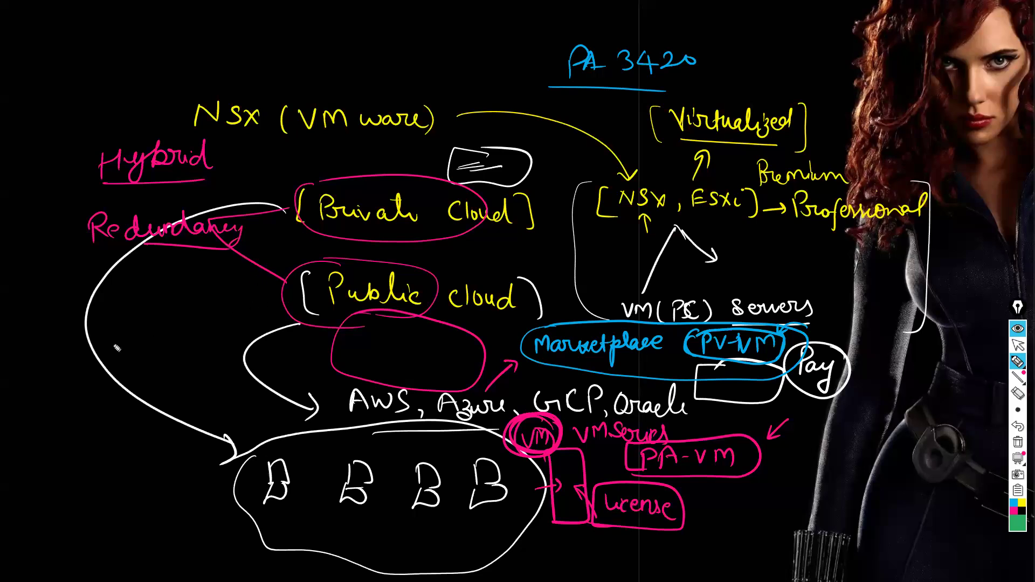
pyautogui.moveTo(86, 361)
pyautogui.mouseDown()
pyautogui.moveTo(274, 305)
pyautogui.moveTo(251, 303)
pyautogui.mouseUp()
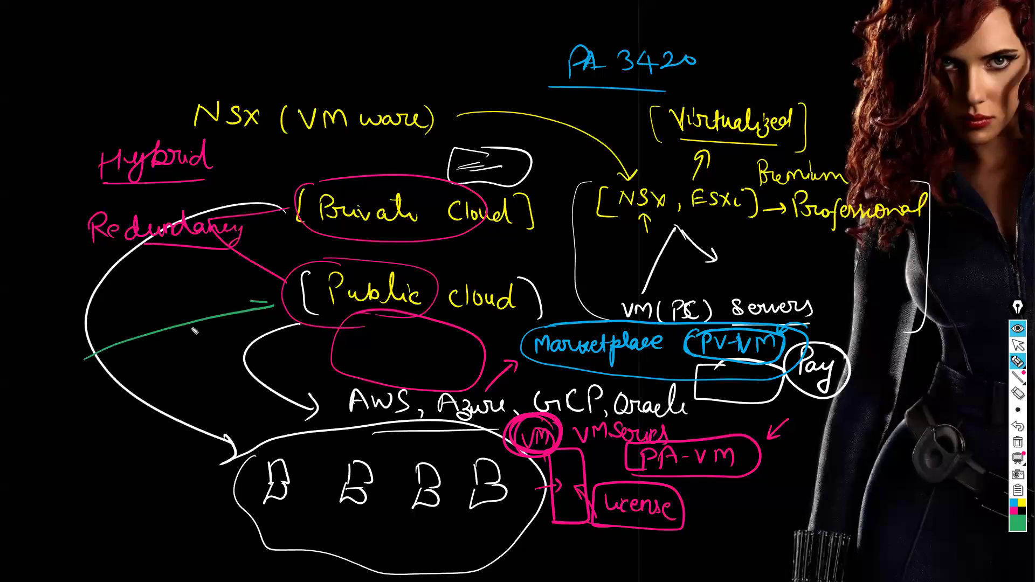
pyautogui.moveTo(166, 279)
pyautogui.mouseDown()
pyautogui.moveTo(149, 318)
pyautogui.moveTo(232, 304)
pyautogui.moveTo(160, 276)
pyautogui.moveTo(137, 306)
pyautogui.moveTo(138, 295)
pyautogui.moveTo(162, 306)
pyautogui.mouseUp()
pyautogui.moveTo(169, 294)
pyautogui.mouseDown()
pyautogui.moveTo(172, 322)
pyautogui.moveTo(197, 297)
pyautogui.moveTo(183, 311)
pyautogui.moveTo(211, 310)
pyautogui.mouseUp()
pyautogui.moveTo(217, 277)
pyautogui.mouseDown()
pyautogui.moveTo(218, 309)
pyautogui.moveTo(196, 323)
pyautogui.moveTo(220, 323)
pyautogui.moveTo(201, 330)
pyautogui.moveTo(208, 339)
pyautogui.mouseUp()
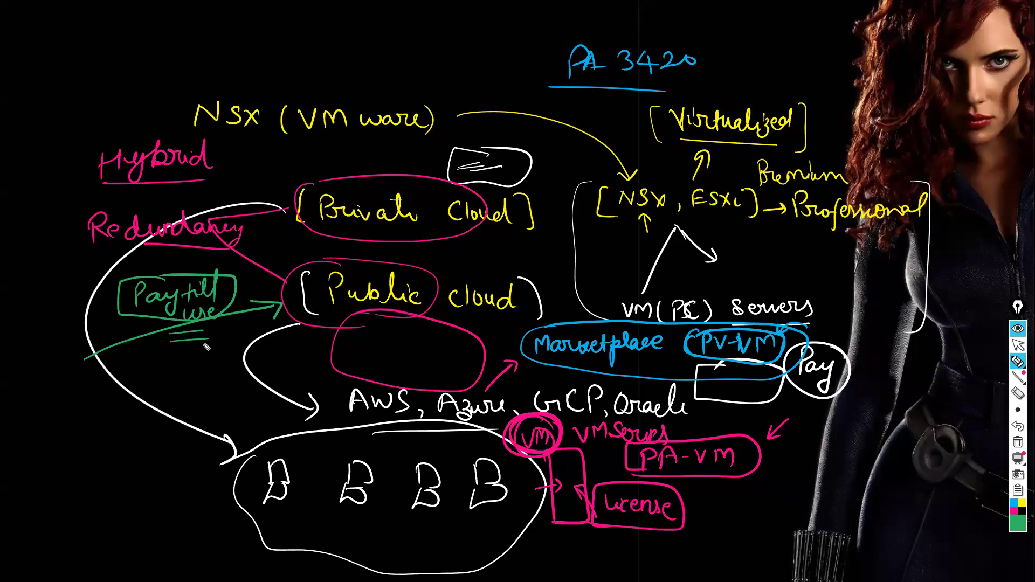
# Draw a small boxed x beneath the "Pay till use" note
pyautogui.moveTo(208, 341); pyautogui.dragTo(219, 353)
pyautogui.moveTo(218, 341)
pyautogui.mouseDown()
pyautogui.moveTo(209, 353)
pyautogui.moveTo(220, 358)
pyautogui.moveTo(197, 360)
pyautogui.mouseUp()
pyautogui.moveTo(198, 339)
pyautogui.mouseDown()
pyautogui.moveTo(228, 338)
pyautogui.moveTo(206, 356)
pyautogui.mouseUp()
# Draw a green arrow to Private Cloud and a boxed scribble with an arrow leading to NSX (VMware)
pyautogui.moveTo(270, 148); pyautogui.dragTo(296, 173)
pyautogui.moveTo(289, 164); pyautogui.dragTo(302, 165)
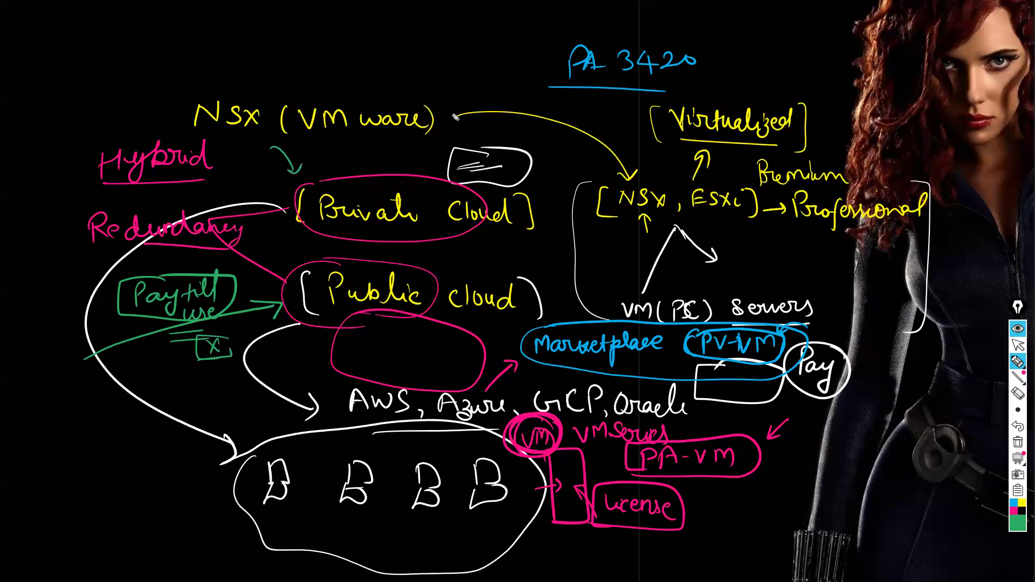
pyautogui.moveTo(459, 77); pyautogui.dragTo(443, 124)
pyautogui.moveTo(388, 66)
pyautogui.mouseDown()
pyautogui.moveTo(463, 37)
pyautogui.moveTo(390, 67)
pyautogui.moveTo(460, 48)
pyautogui.mouseUp()
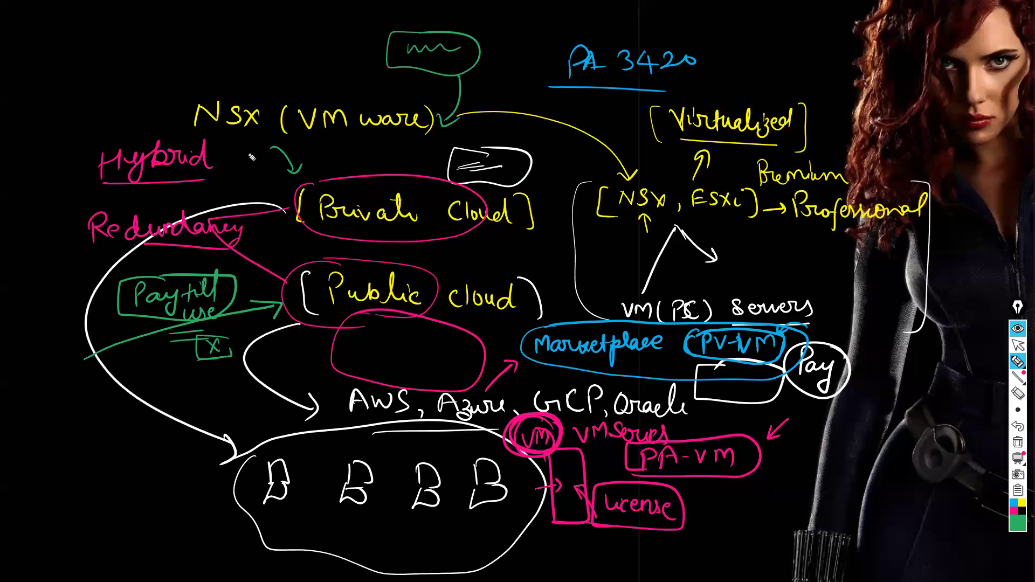
# Write a boxed "On Prem" label above Hybrid and connect it to Private Cloud with an arrow
pyautogui.moveTo(121, 79)
pyautogui.mouseDown()
pyautogui.moveTo(267, 181)
pyautogui.moveTo(261, 190)
pyautogui.mouseUp()
pyautogui.moveTo(123, 45)
pyautogui.mouseDown()
pyautogui.moveTo(114, 56)
pyautogui.moveTo(123, 45)
pyautogui.mouseUp()
pyautogui.moveTo(134, 49)
pyautogui.mouseDown()
pyautogui.moveTo(160, 58)
pyautogui.moveTo(186, 45)
pyautogui.moveTo(216, 50)
pyautogui.moveTo(106, 69)
pyautogui.moveTo(208, 24)
pyautogui.moveTo(101, 25)
pyautogui.mouseUp()
pyautogui.moveTo(96, 61); pyautogui.dragTo(121, 69)
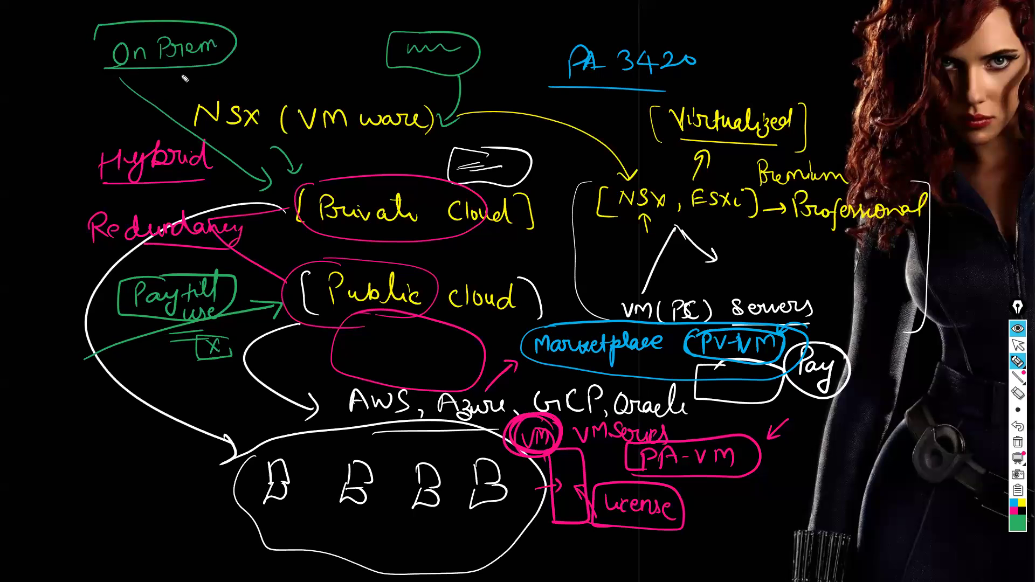
# Draw a second green arrow to Public cloud and add small device boxes at its start and below On Prem
pyautogui.moveTo(61, 402); pyautogui.dragTo(297, 323)
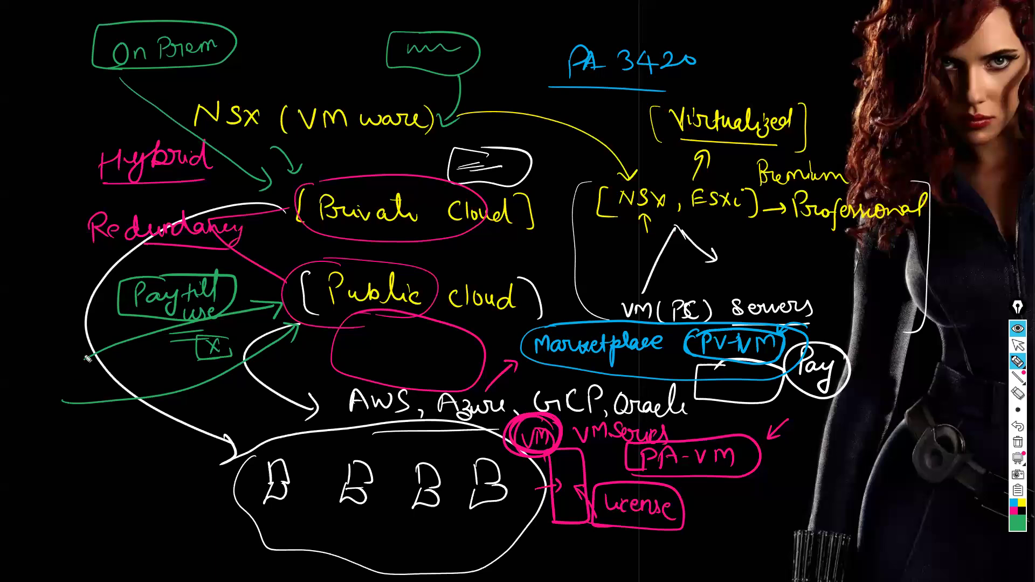
pyautogui.moveTo(84, 76); pyautogui.dragTo(97, 99)
pyautogui.moveTo(69, 404)
pyautogui.mouseDown()
pyautogui.moveTo(70, 375)
pyautogui.moveTo(85, 405)
pyautogui.mouseUp()
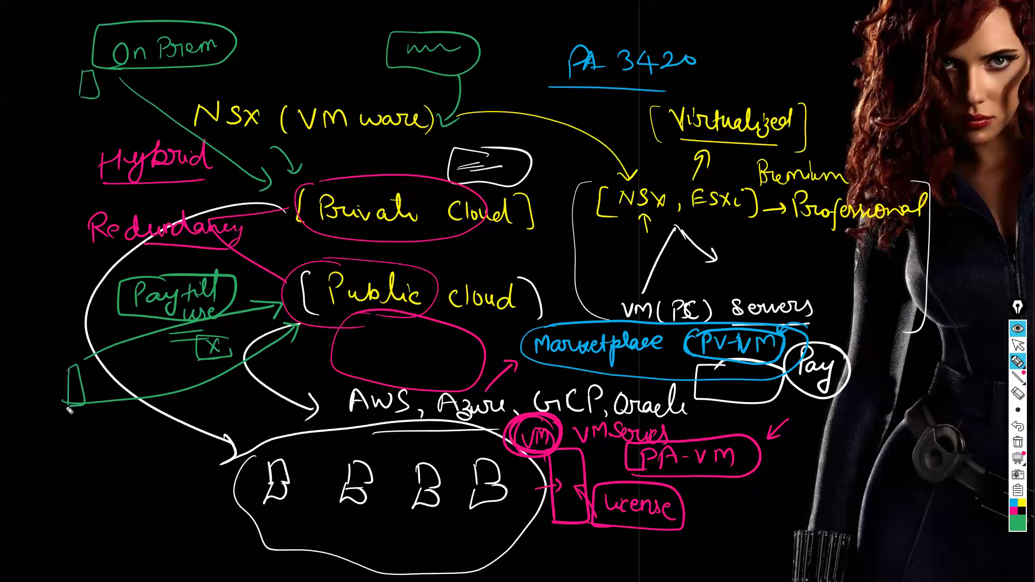
# Mark On Prem with a cross and put a tick below Public cloud
pyautogui.moveTo(243, 32); pyautogui.dragTo(259, 48)
pyautogui.moveTo(256, 28); pyautogui.dragTo(236, 48)
pyautogui.moveTo(309, 336); pyautogui.dragTo(353, 326)
# Write "AWS" and an underlined "Azure" in brackets beside PA 3420, and add a tick beside On Prem
pyautogui.moveTo(728, 39)
pyautogui.mouseDown()
pyautogui.moveTo(777, 22)
pyautogui.moveTo(781, 37)
pyautogui.moveTo(737, 65)
pyautogui.moveTo(757, 54)
pyautogui.moveTo(768, 70)
pyautogui.moveTo(817, 54)
pyautogui.moveTo(810, 66)
pyautogui.mouseUp()
pyautogui.moveTo(809, 77); pyautogui.dragTo(738, 77)
pyautogui.moveTo(721, 12); pyautogui.dragTo(715, 76)
pyautogui.moveTo(819, 16); pyautogui.dragTo(835, 84)
pyautogui.moveTo(244, 37); pyautogui.dragTo(293, 20)
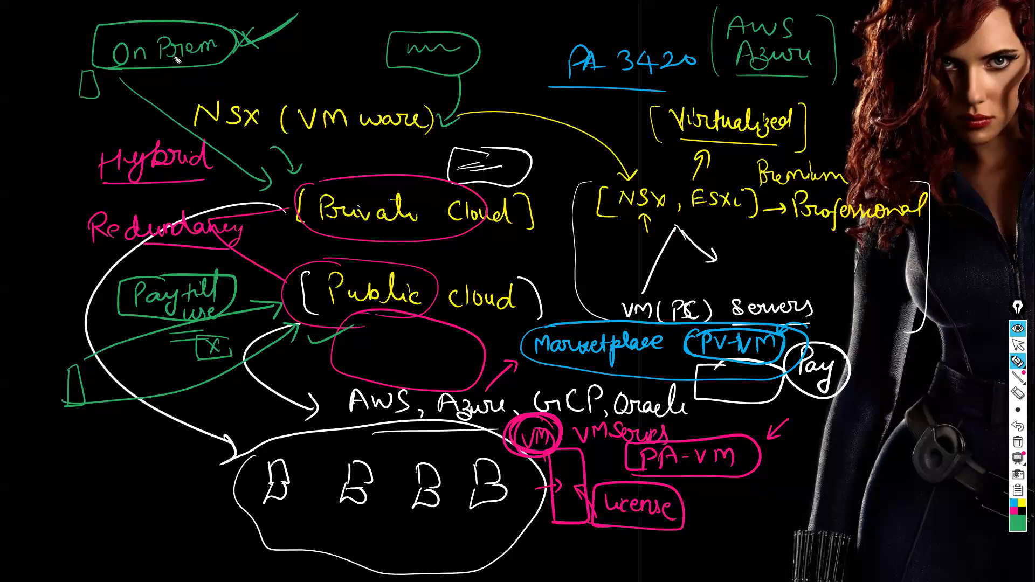
# Leave drawing mode and clear all annotations from the screen
pyautogui.click(1013, 348)
pyautogui.hotkey('ctrl', 'shift', '7')
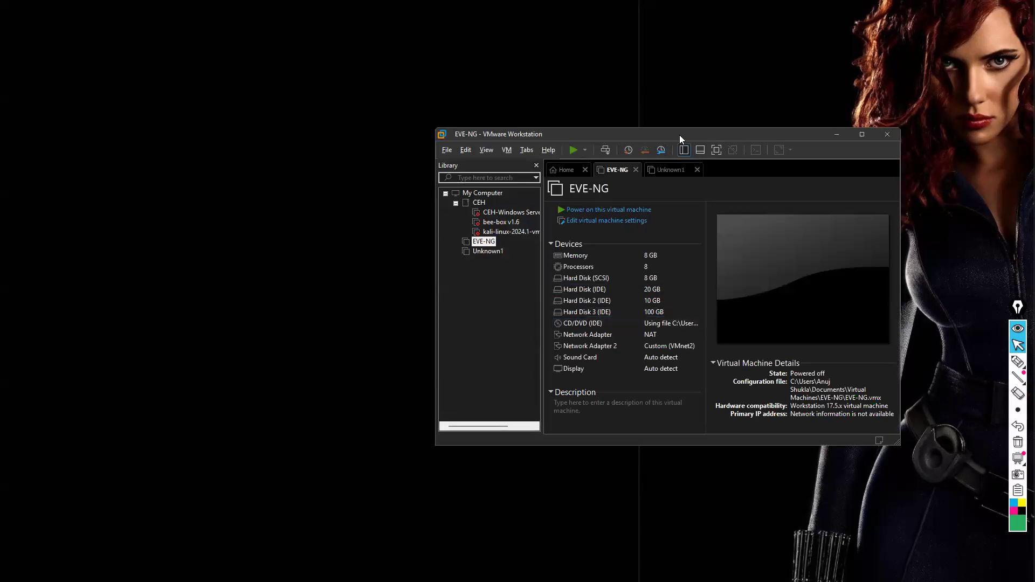
# Power on the EVE-NG virtual machine in VMware Workstation and maximize the window
pyautogui.moveTo(680, 135); pyautogui.dragTo(586, 121)
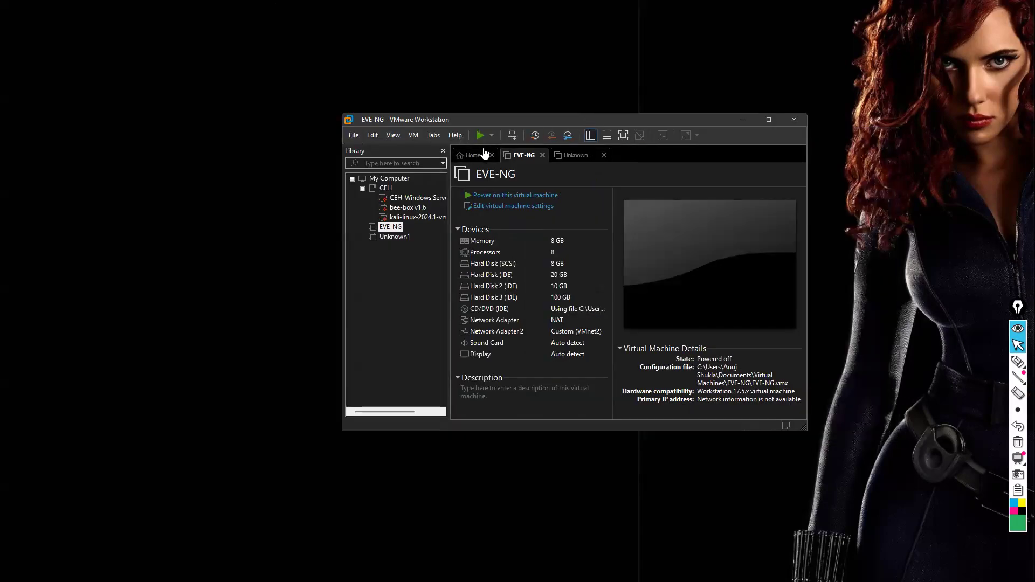
pyautogui.click(481, 195)
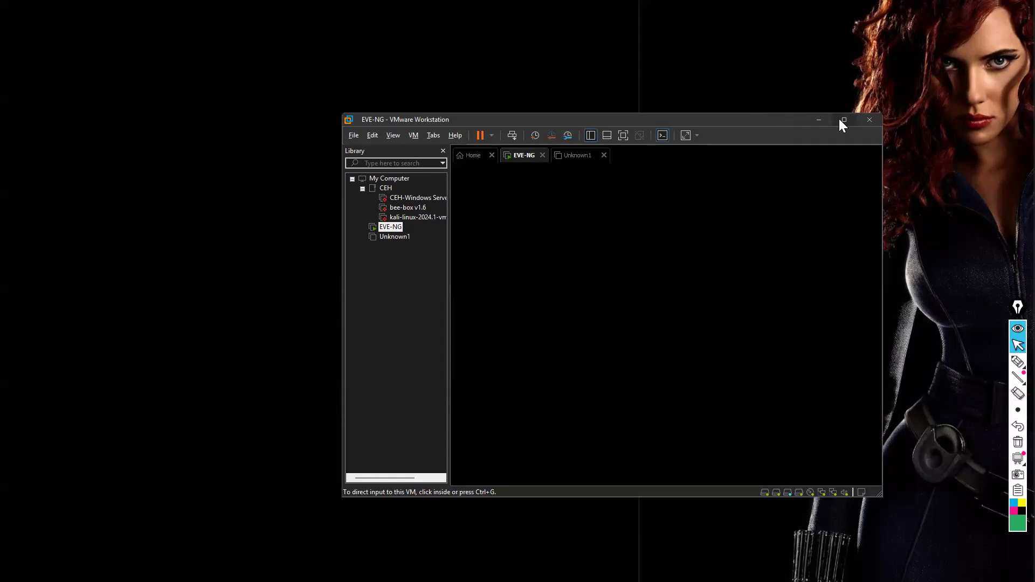
pyautogui.doubleClick(708, 122)
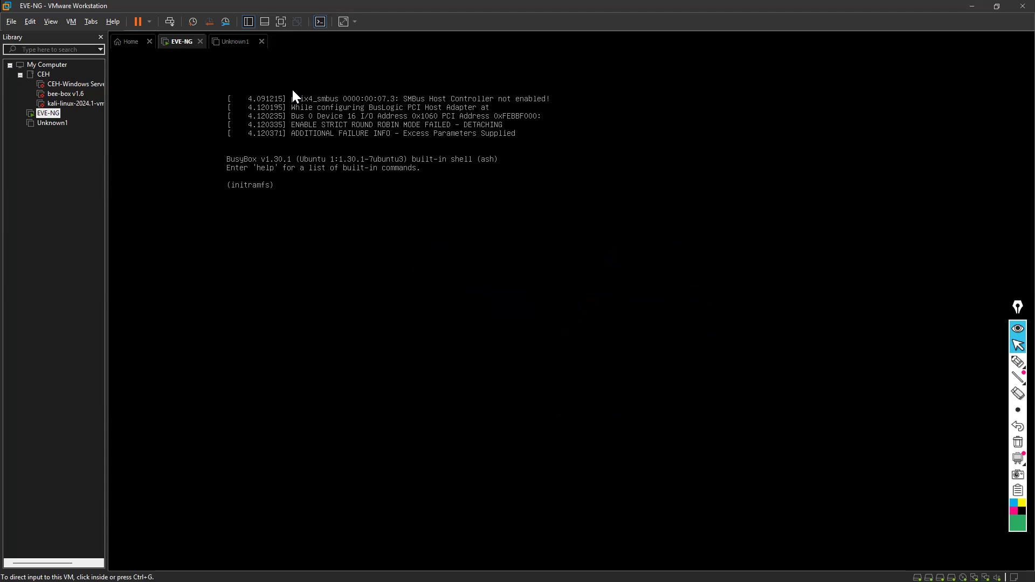
# Close the Unknown1 virtual machine, reopening it once to review its hardware details before closing it again
pyautogui.click(247, 48)
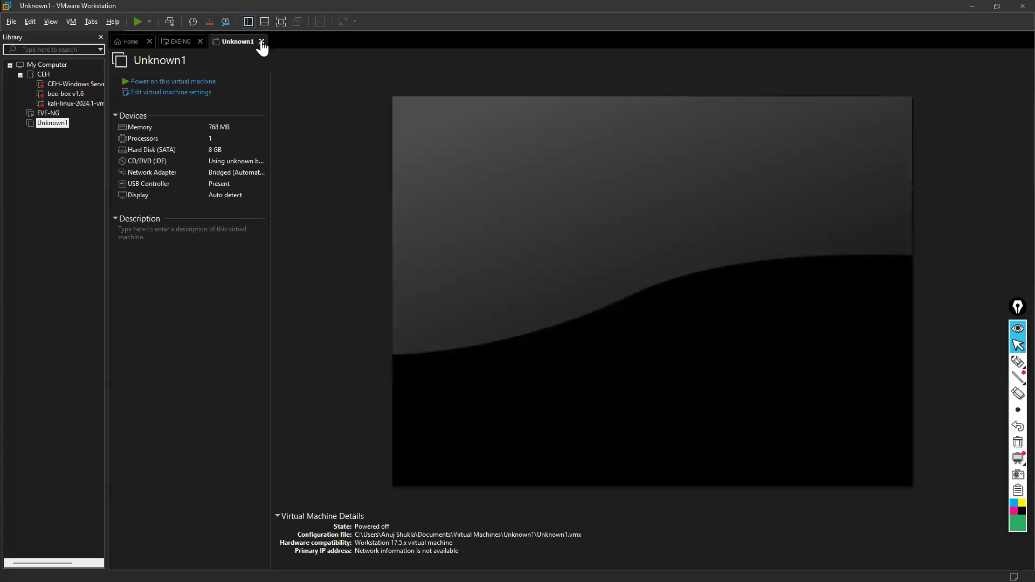
pyautogui.click(262, 42)
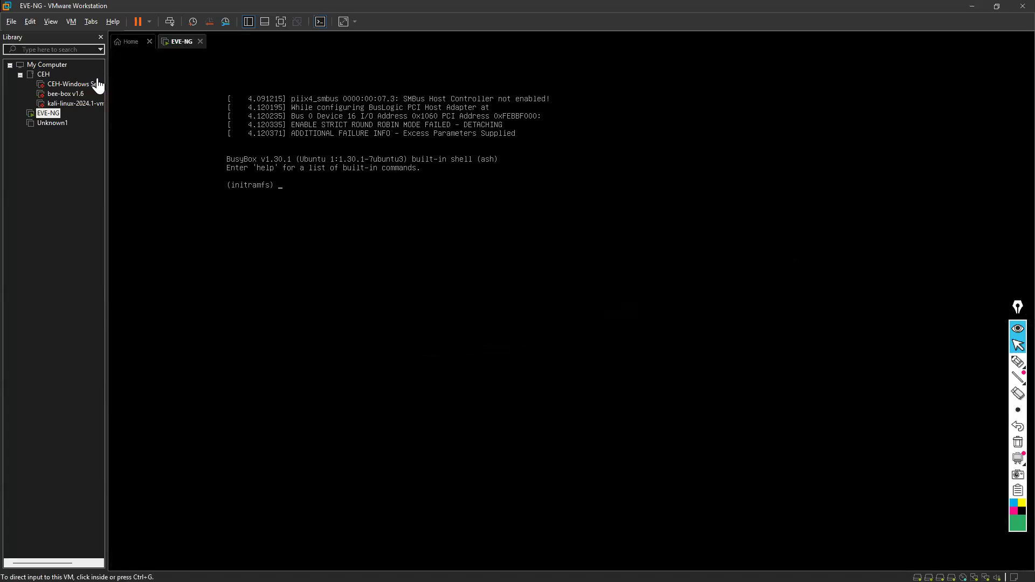
pyautogui.click(53, 123)
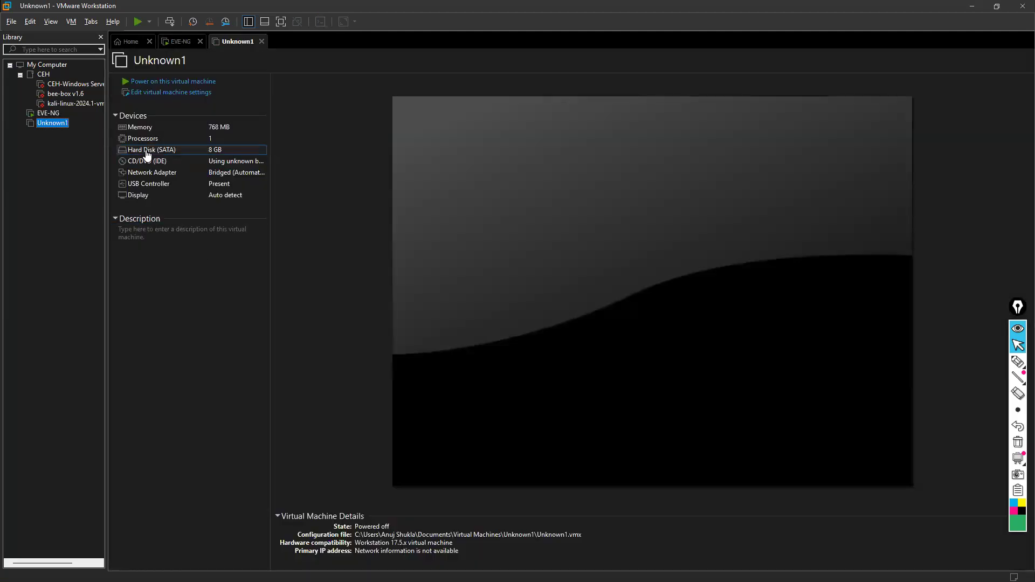
pyautogui.click(261, 42)
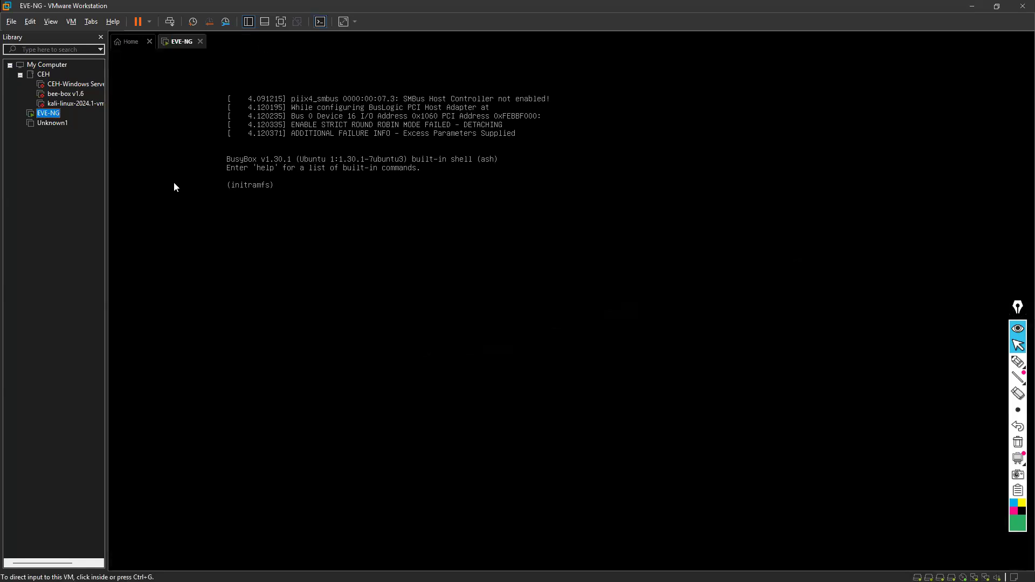
# Power off the EVE-NG virtual machine and confirm the shutdown
pyautogui.click(149, 23)
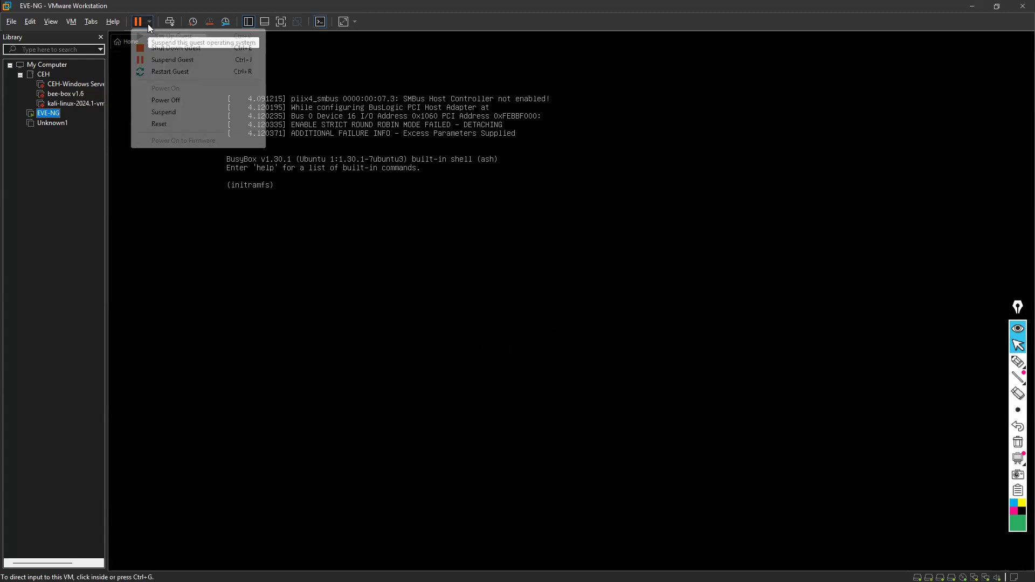
pyautogui.click(164, 100)
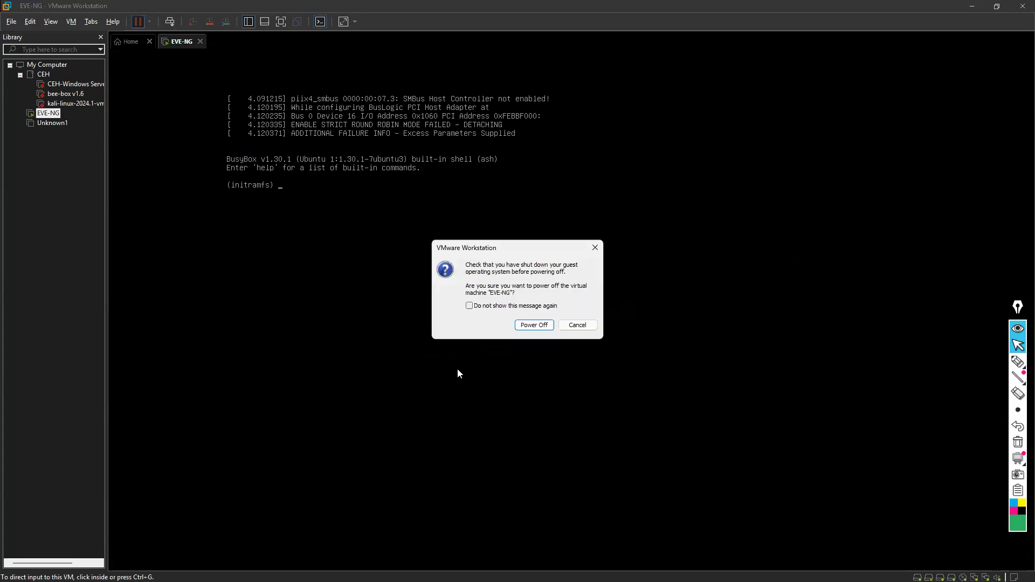
pyautogui.click(534, 325)
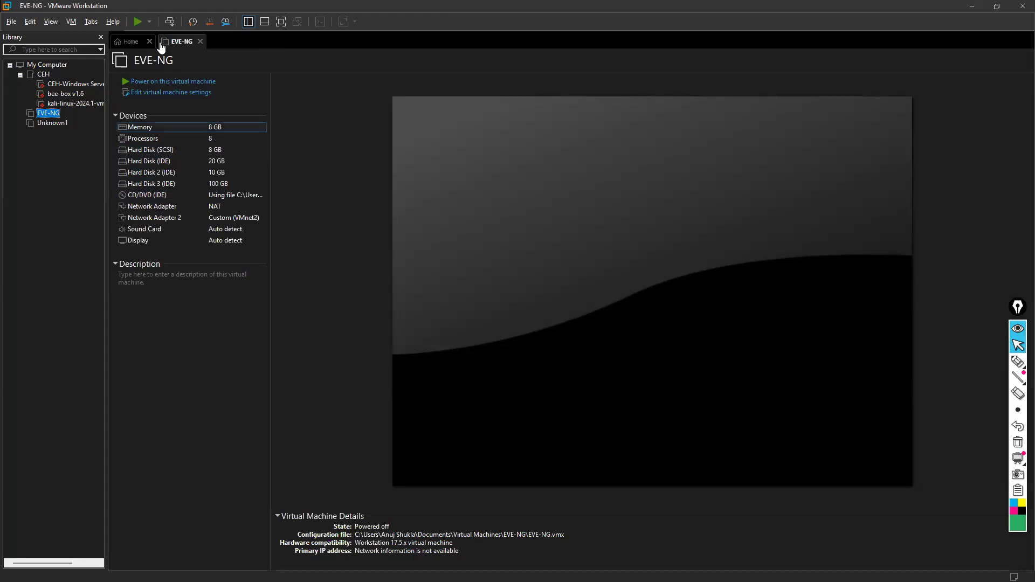
# Power the EVE-NG virtual machine back on and boot the Ubuntu entry
pyautogui.click(138, 22)
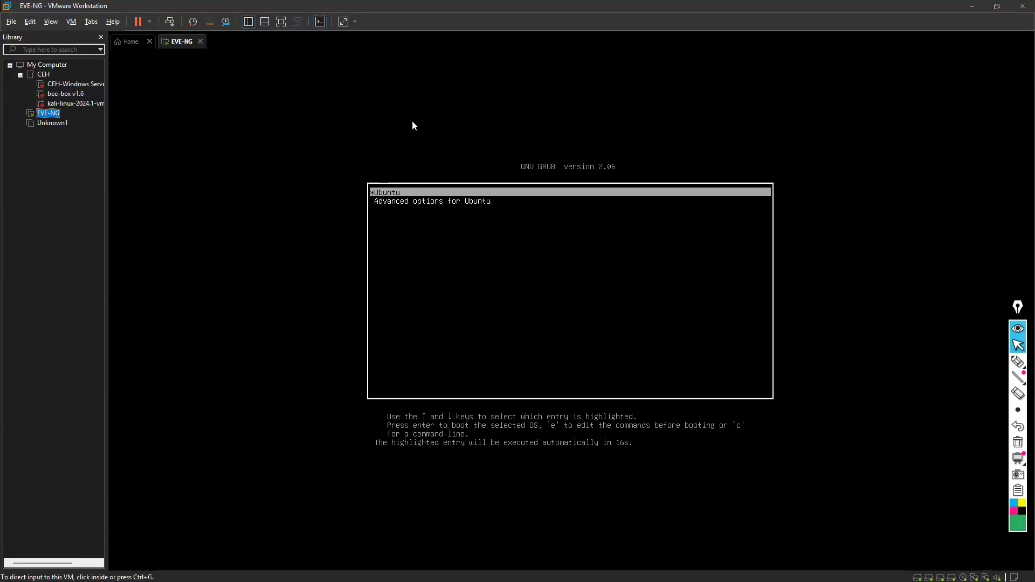
pyautogui.click(443, 201)
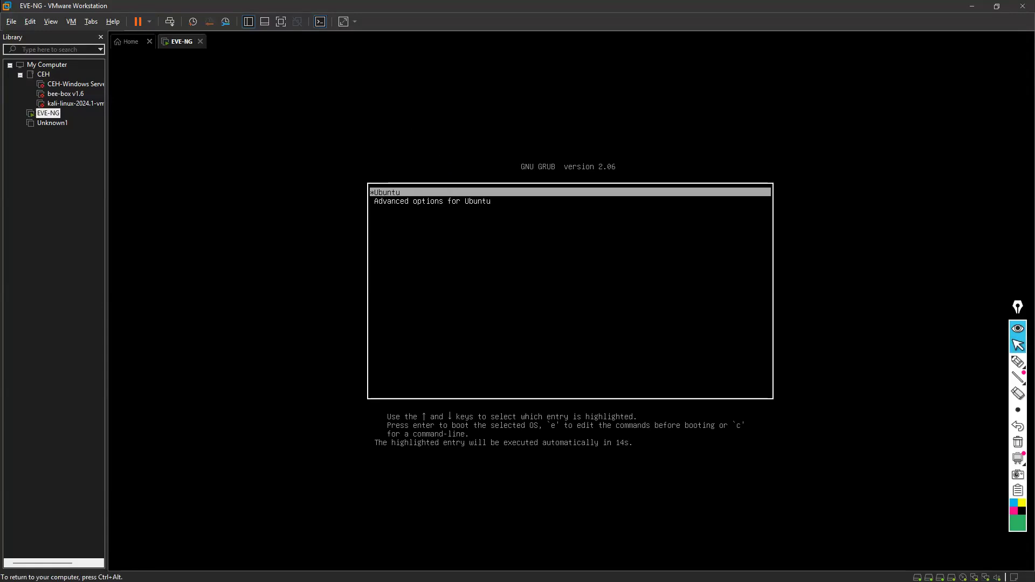
pyautogui.press('Return')
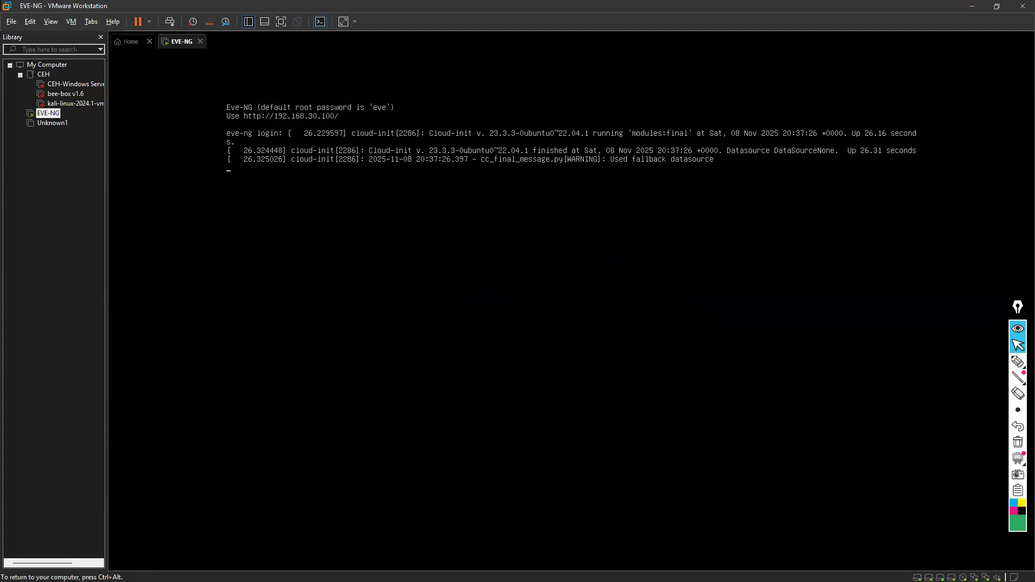
# Bring up a fresh login prompt in the EVE-NG console and release the input back to the host
pyautogui.hotkey('ctrl', 'alt')
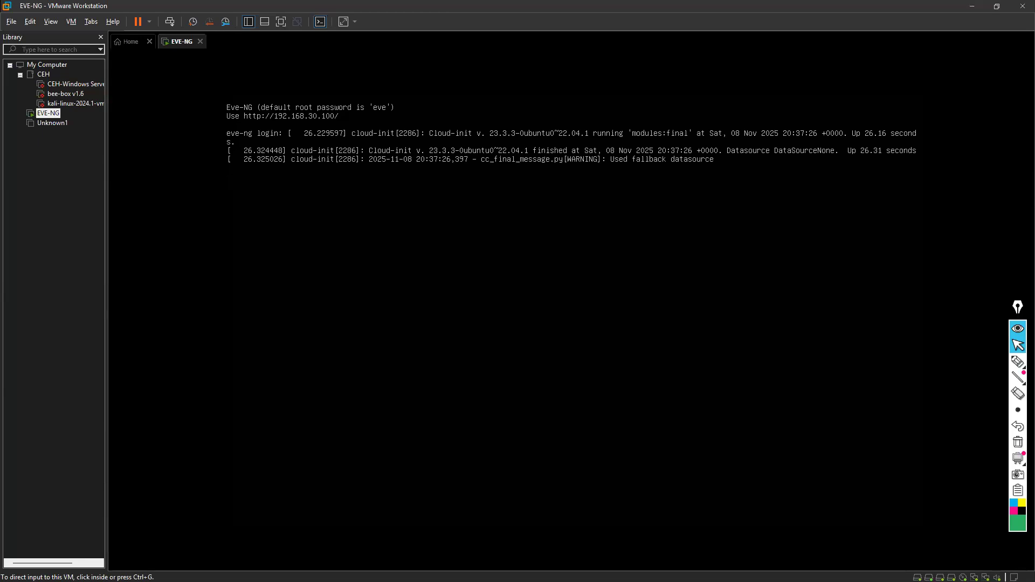
pyautogui.click(517, 302)
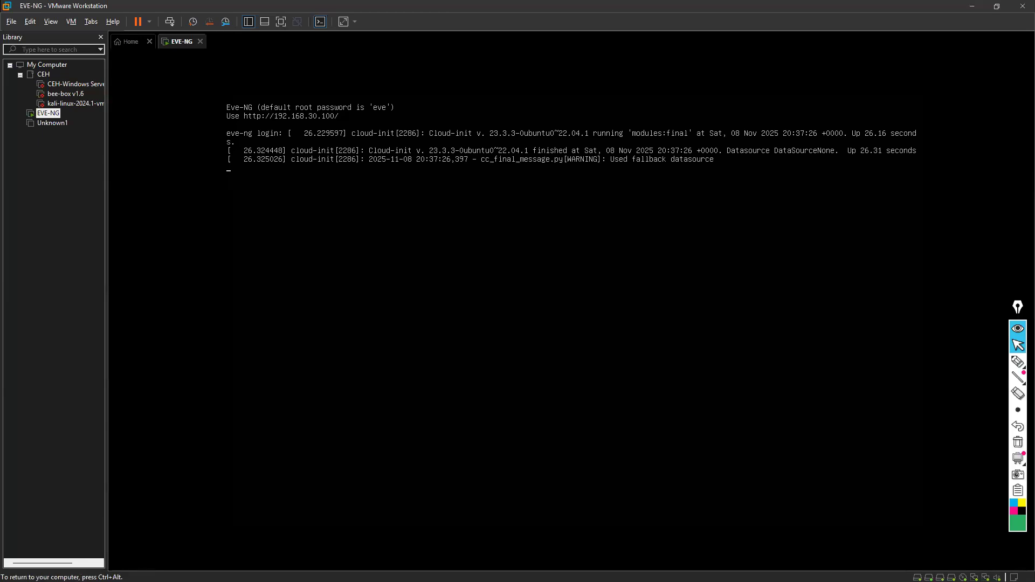
pyautogui.press('Return')
pyautogui.hotkey('ctrl', 'alt')
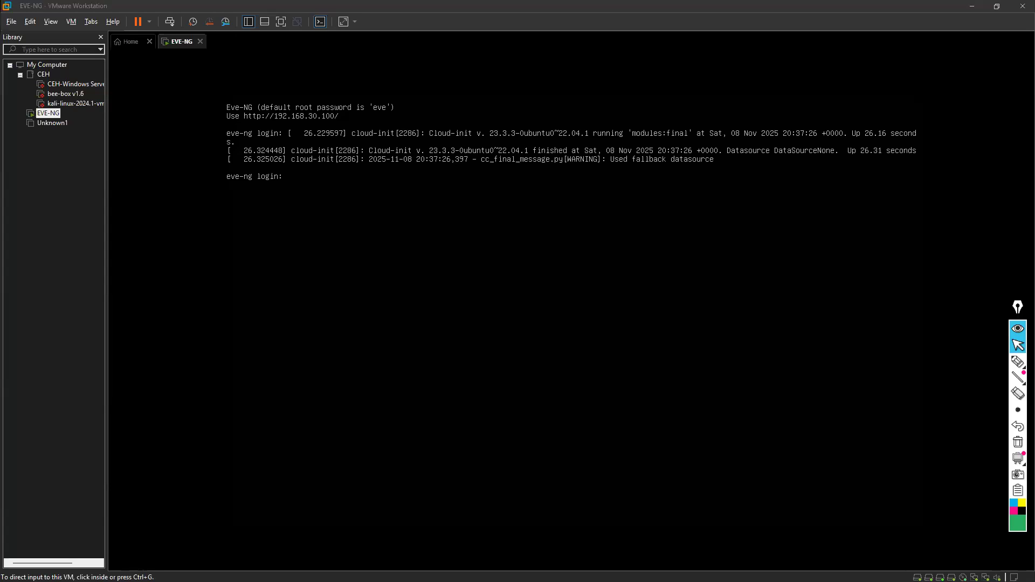
# Switch to the web browser and open the EVE login page at 192.168.30.100
pyautogui.moveTo(406, 120); pyautogui.dragTo(413, 114)
pyautogui.doubleClick(417, 112)
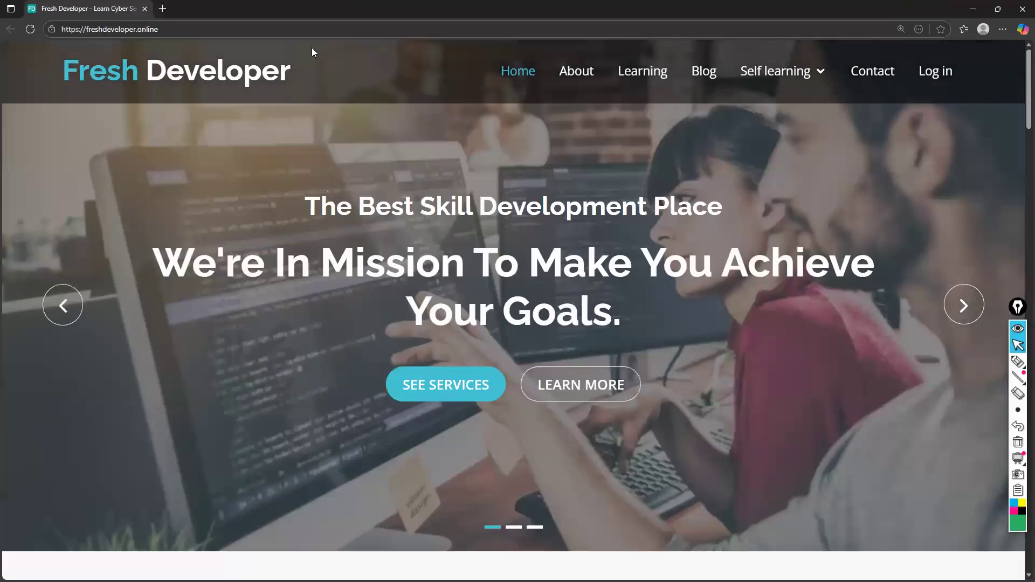
pyautogui.click(289, 25)
pyautogui.write('192.168.30.100')
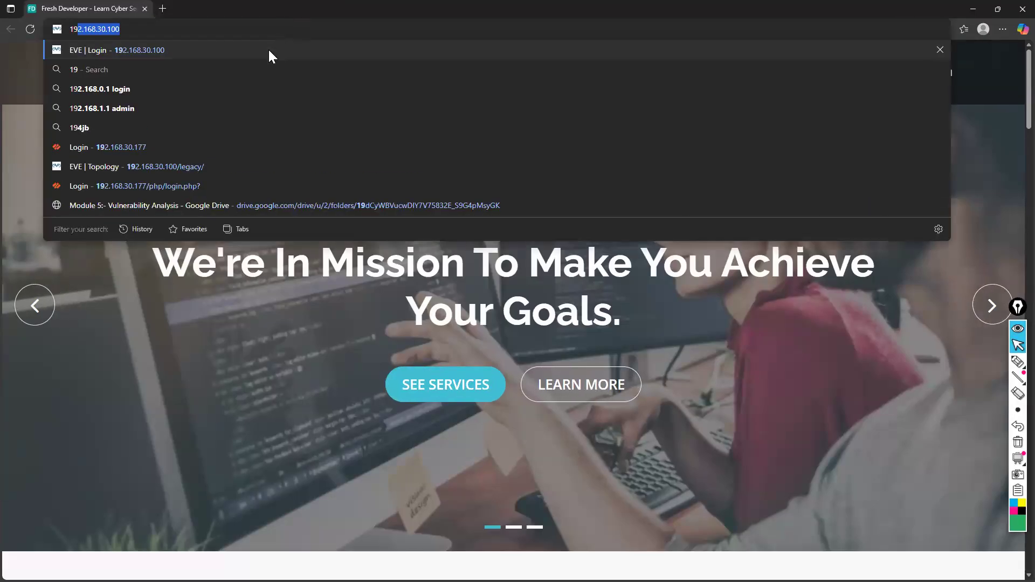
pyautogui.click(269, 51)
# Sign in to EVE as admin with the account password, using the Html5 console
pyautogui.write('admin')
pyautogui.press('Tab')
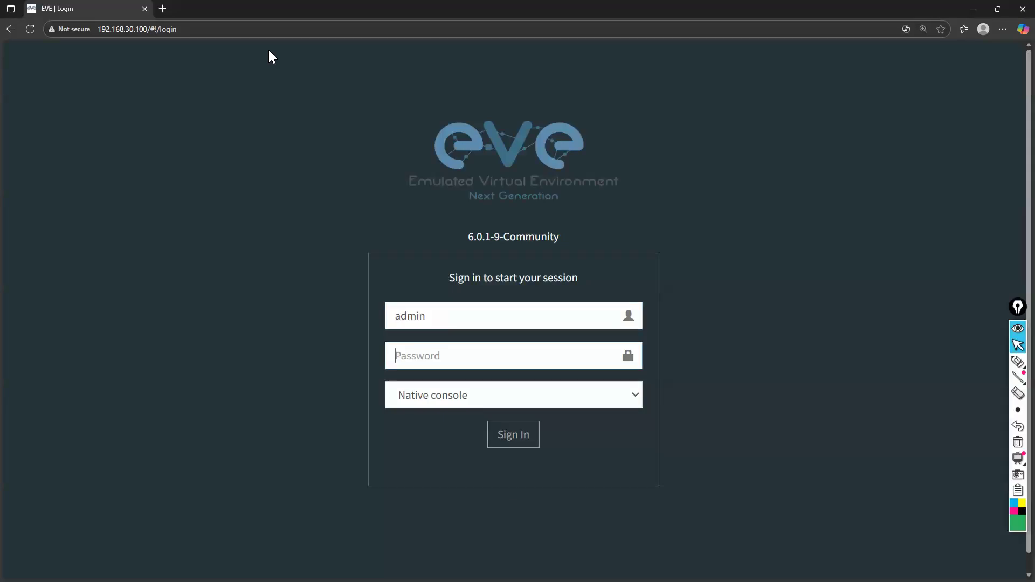
pyautogui.write('eve')
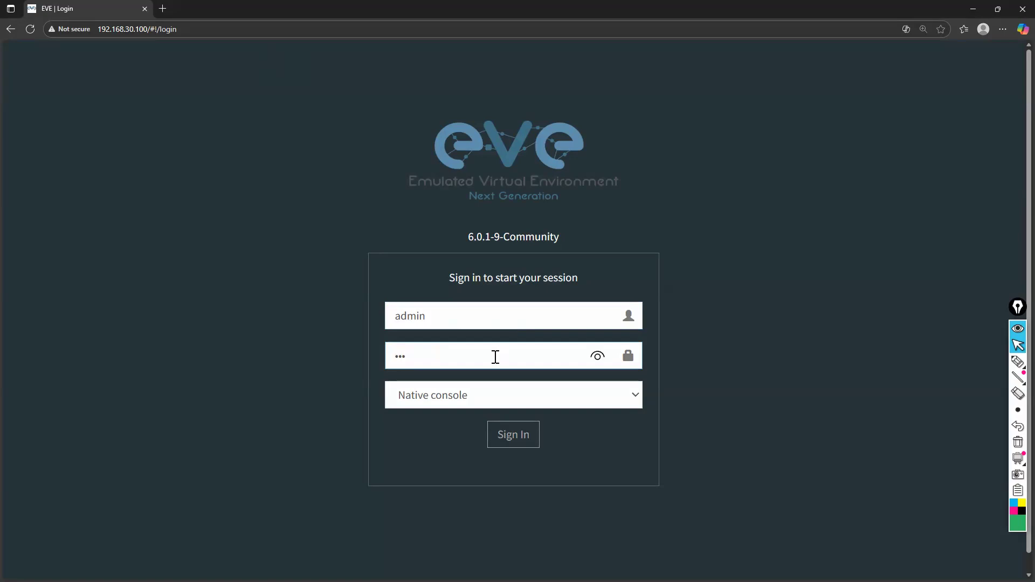
pyautogui.click(478, 405)
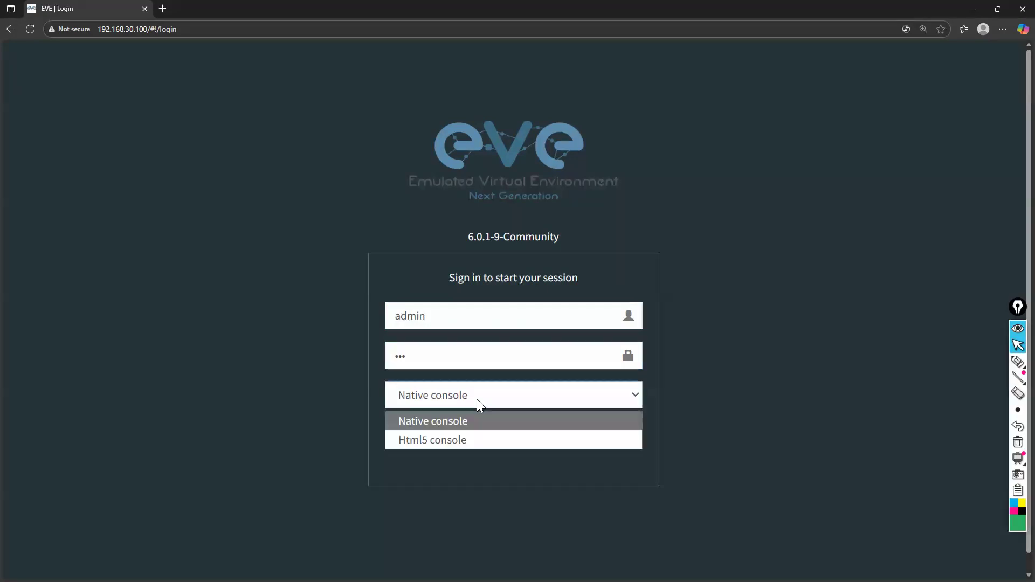
pyautogui.click(473, 440)
pyautogui.click(512, 438)
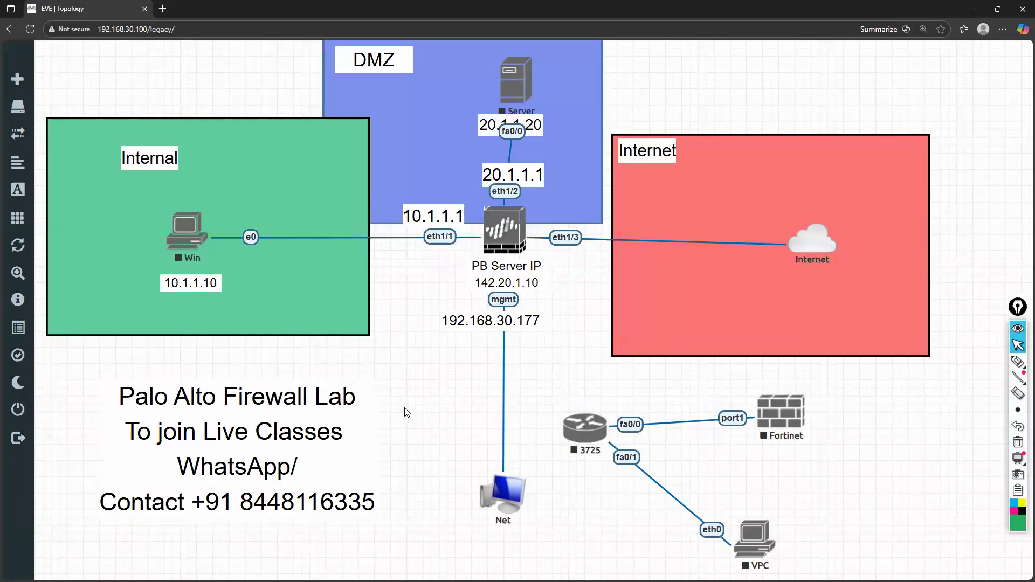
# Close the current lab and open My First Lab from the root folder's lab list
pyautogui.moveTo(24, 335)
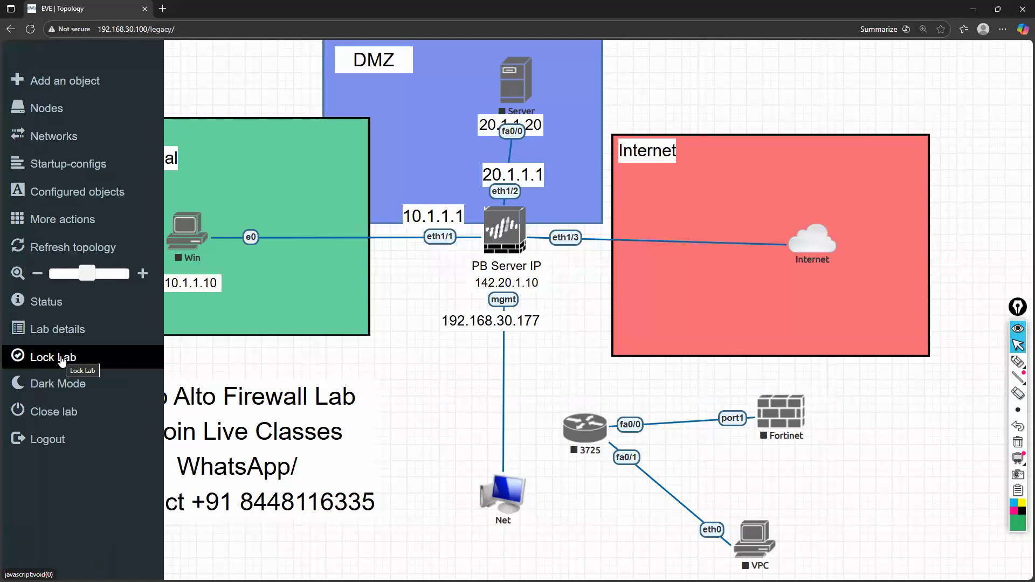
pyautogui.click(67, 416)
pyautogui.scroll(-2, 108, 295)
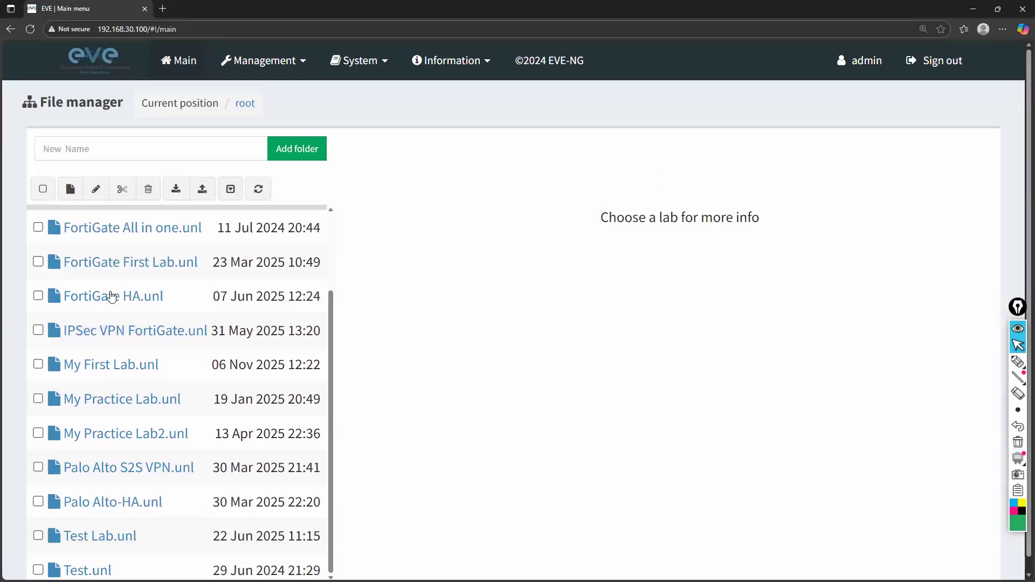
pyautogui.scroll(-1, 111, 297)
pyautogui.click(98, 350)
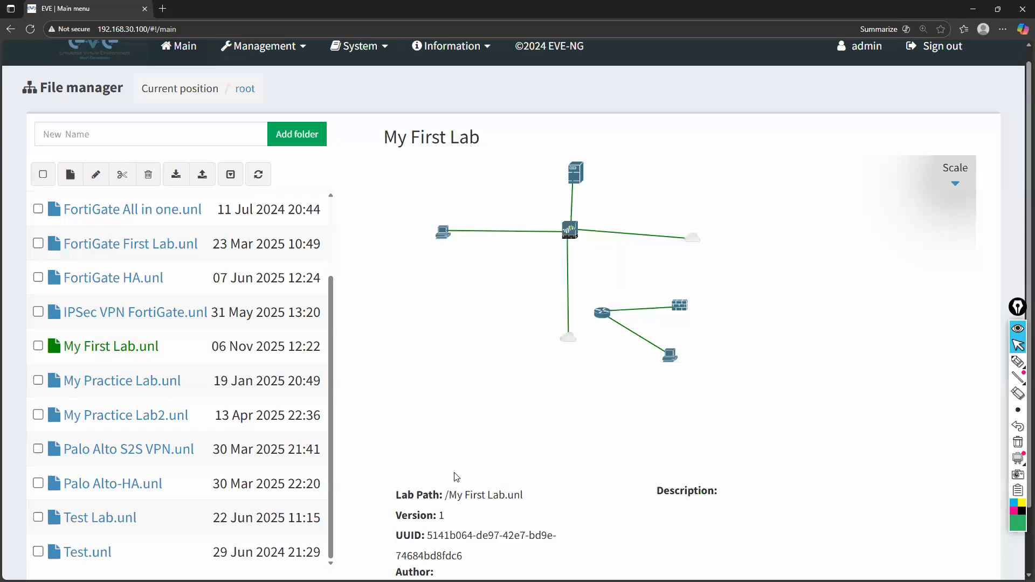
pyautogui.scroll(-2, 259, 453)
pyautogui.click(426, 550)
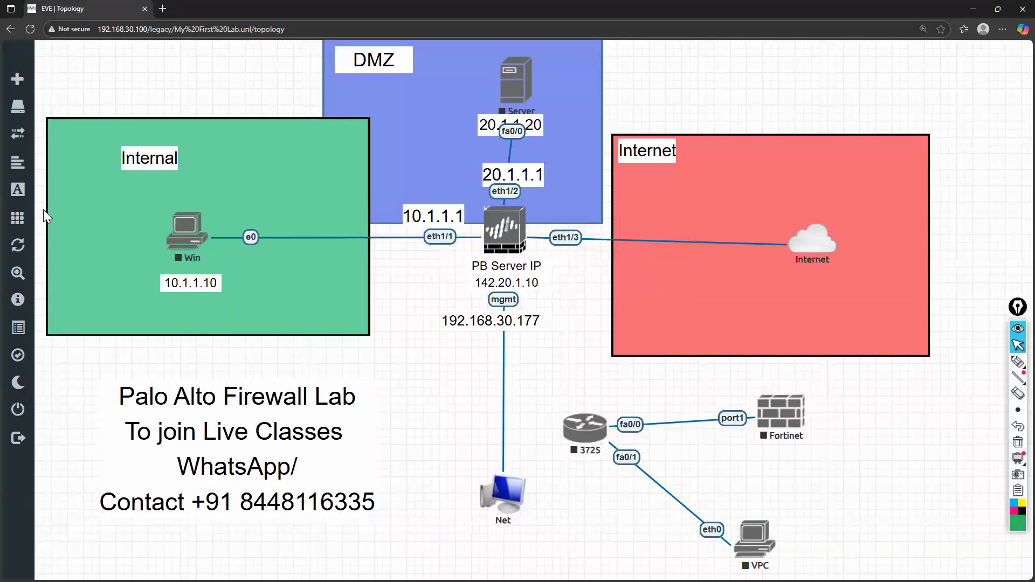
# Close My First Lab and preview Test Lab in the file manager
pyautogui.moveTo(50, 421)
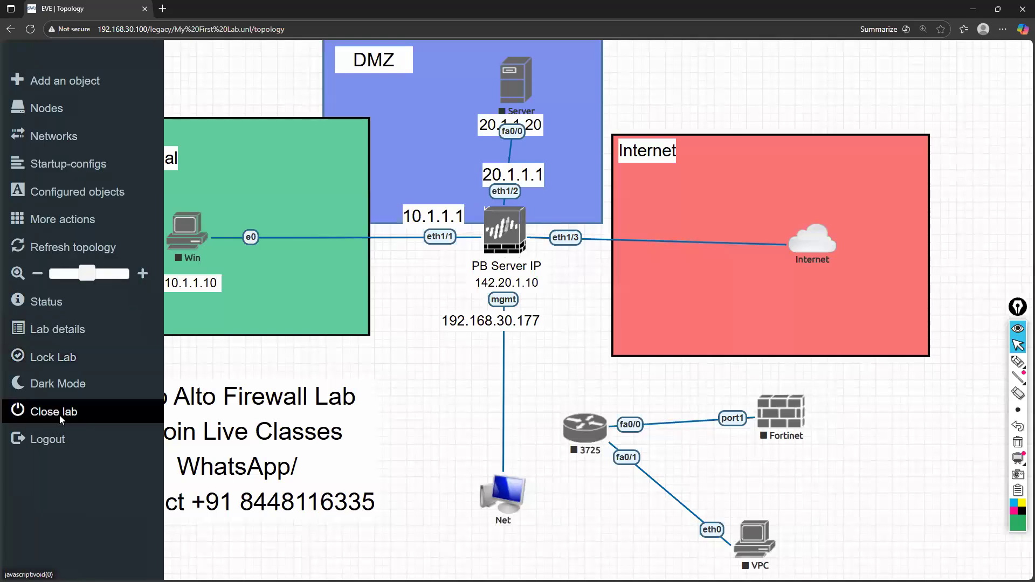
pyautogui.click(60, 416)
pyautogui.scroll(-4, 123, 391)
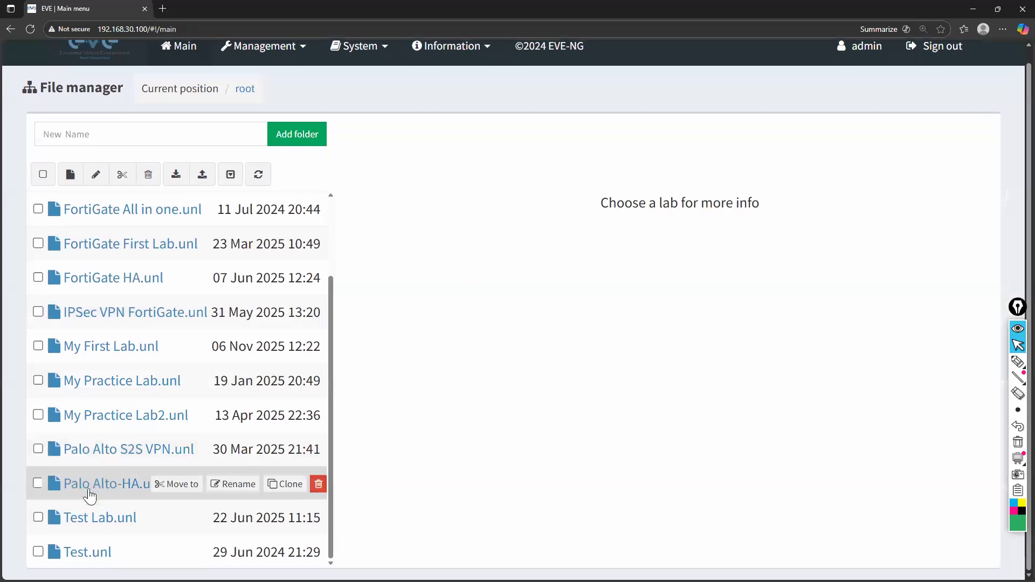
pyautogui.click(85, 522)
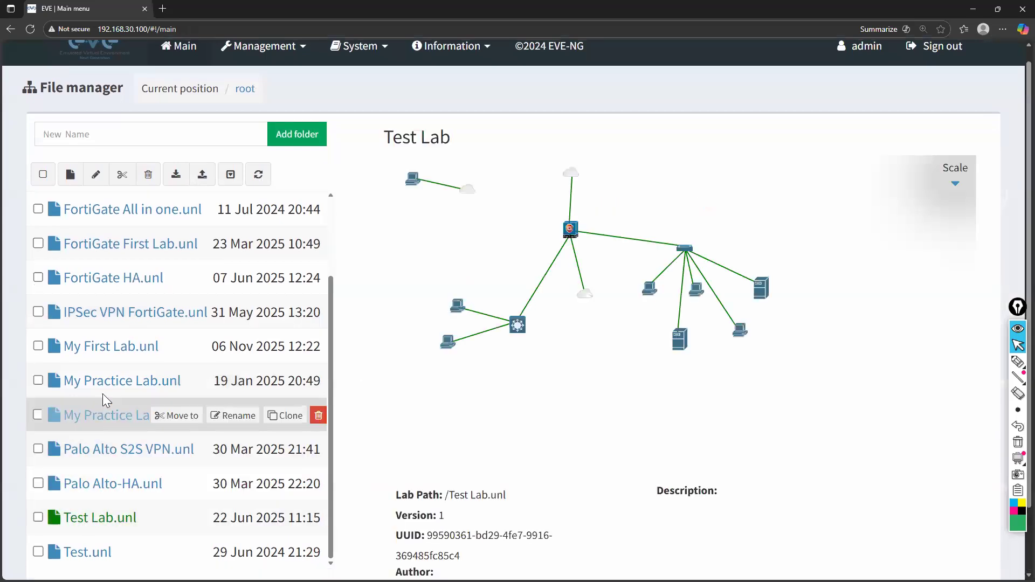
# Open My First Lab again and move the Server node slightly up and to the right inside the DMZ
pyautogui.scroll(-1, 103, 393)
pyautogui.scroll(2, 102, 394)
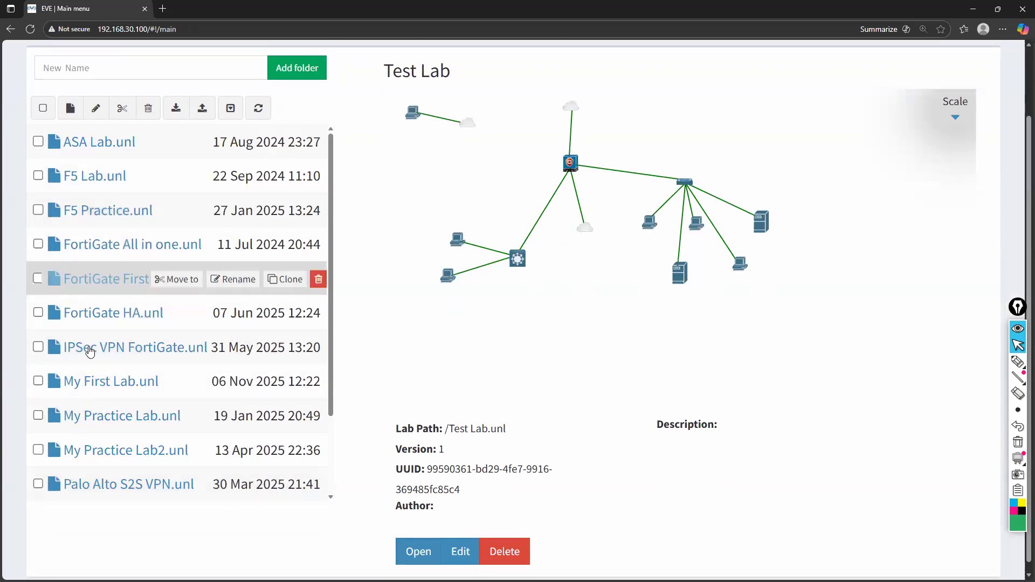
pyautogui.scroll(1, 89, 347)
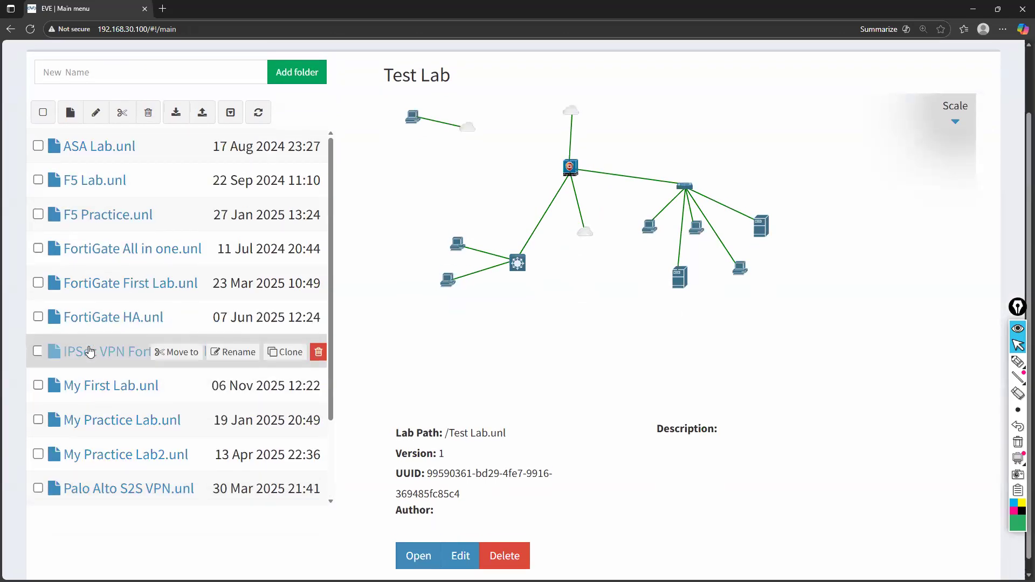
pyautogui.click(90, 392)
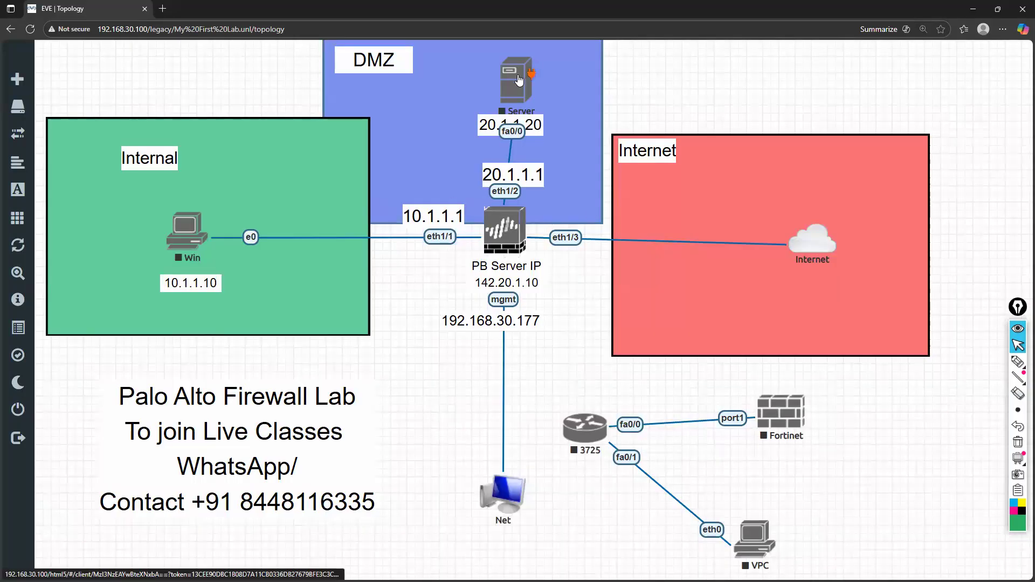
pyautogui.moveTo(519, 75); pyautogui.dragTo(528, 69)
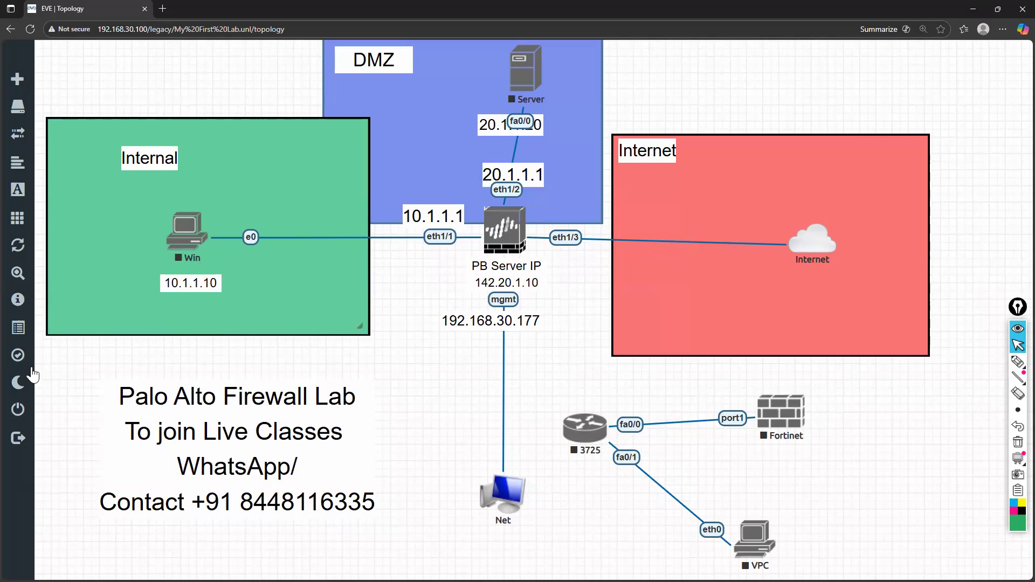
# Close My First Lab and create a new lab named MyPaloLab, leaving its other settings at their defaults
pyautogui.click(52, 413)
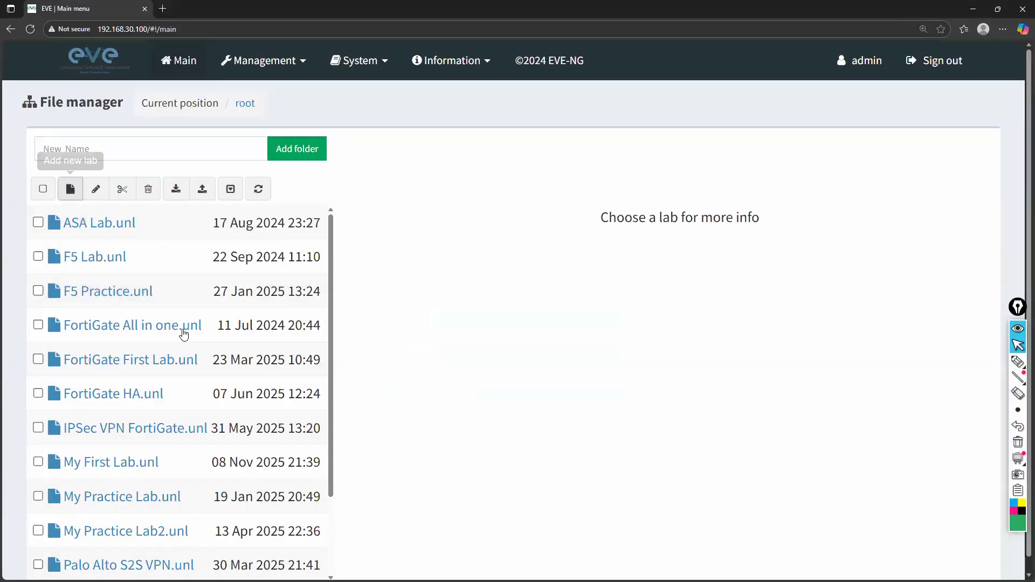
pyautogui.scroll(-1, 133, 210)
pyautogui.scroll(1, 132, 210)
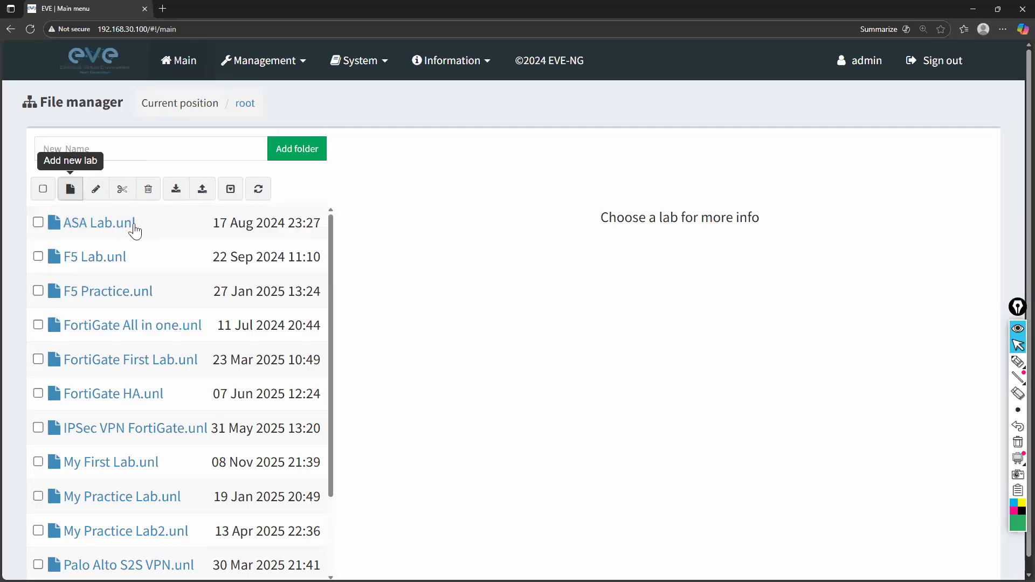
pyautogui.scroll(-3, 113, 397)
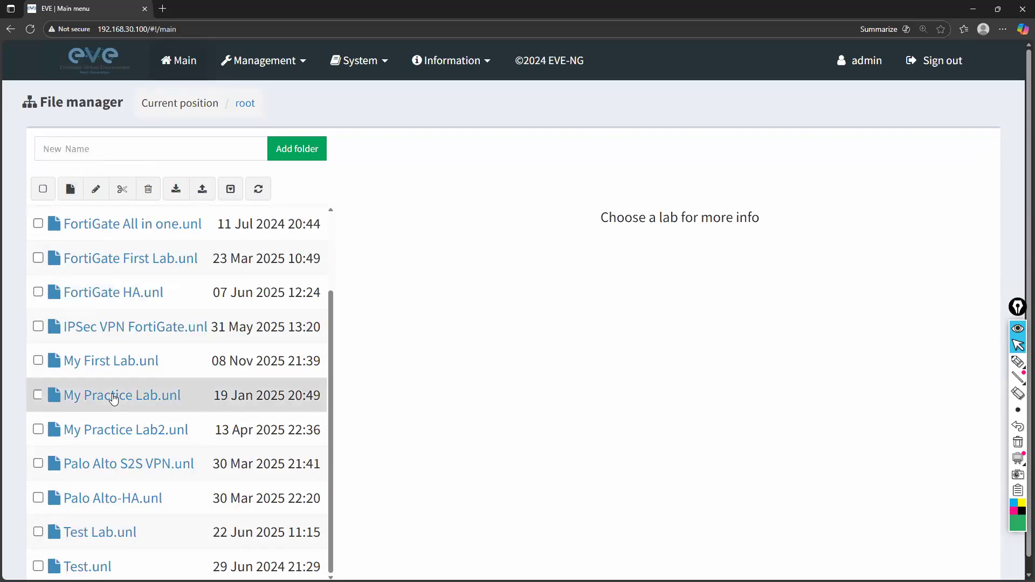
pyautogui.scroll(3, 111, 395)
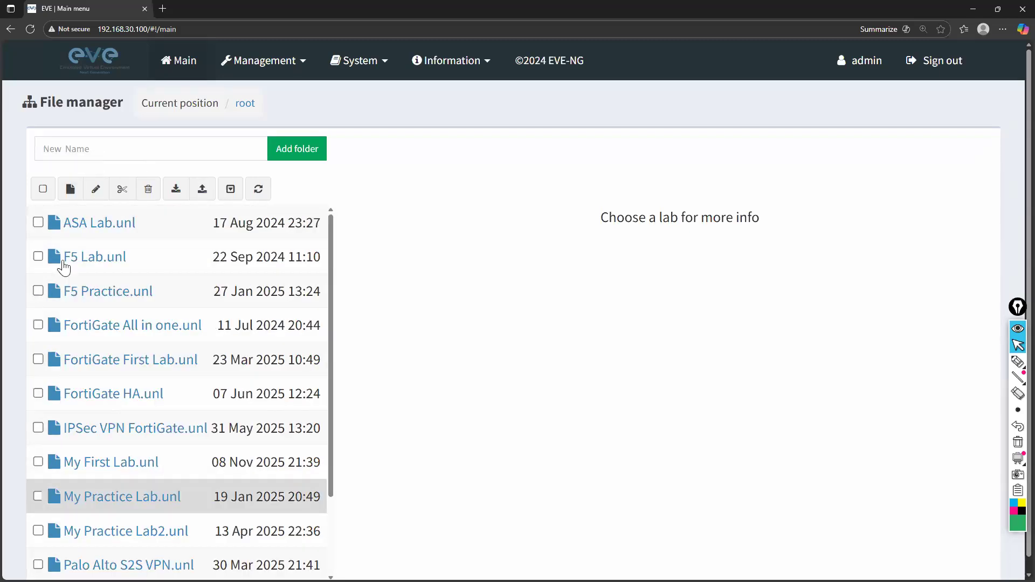
pyautogui.click(71, 189)
pyautogui.write('MyL')
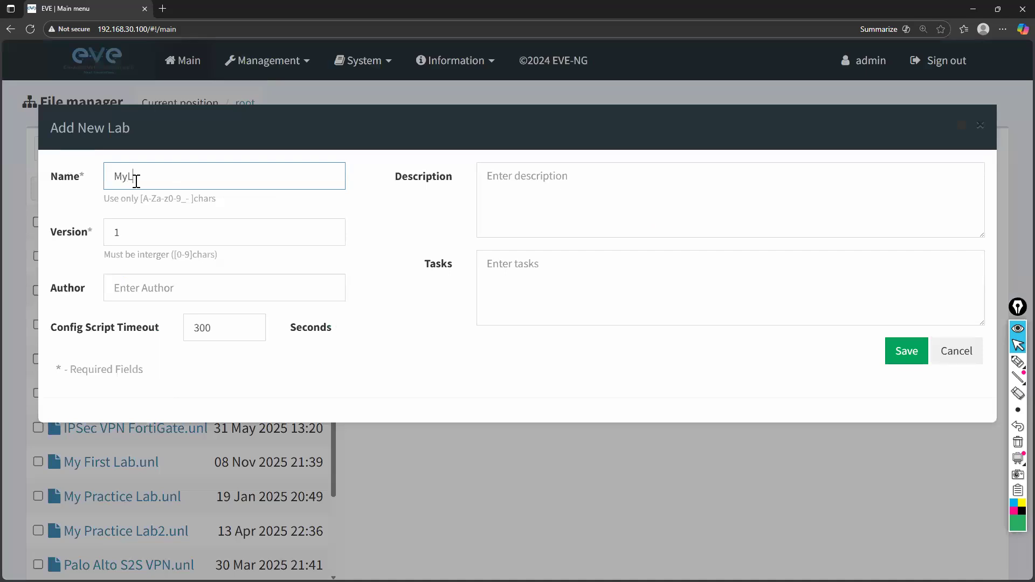
pyautogui.write('PaloLab')
pyautogui.click(900, 353)
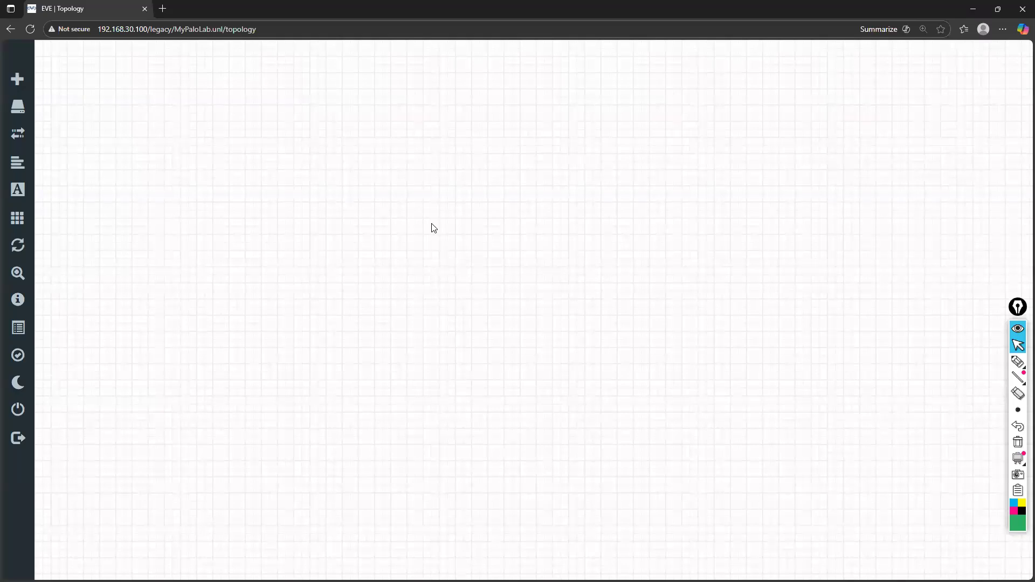
# Start adding a node to the empty MyPaloLab topology with the Palo Alto template
pyautogui.rightClick(347, 169)
pyautogui.click(399, 203)
pyautogui.write('pal')
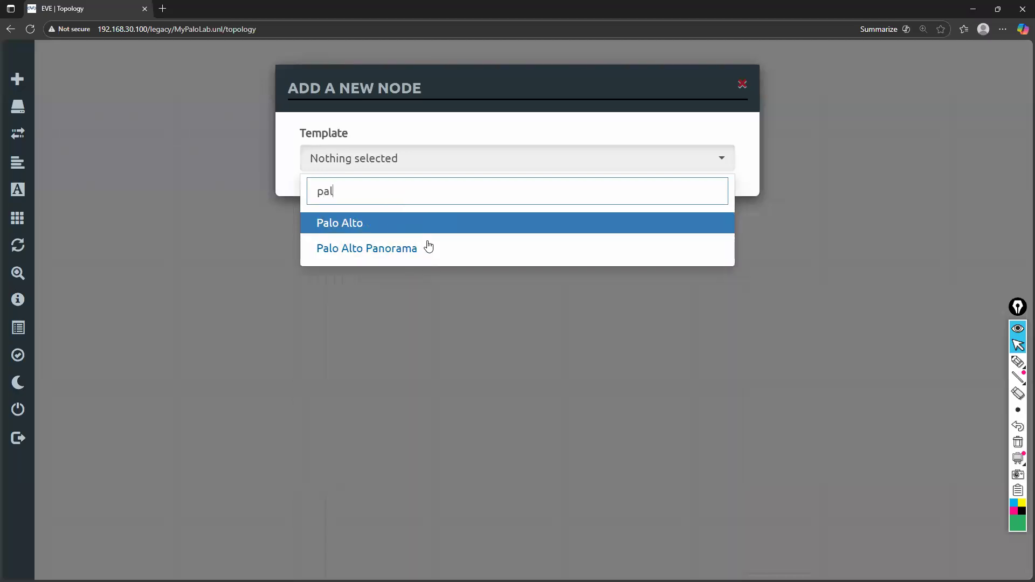
pyautogui.press('BackSpace')
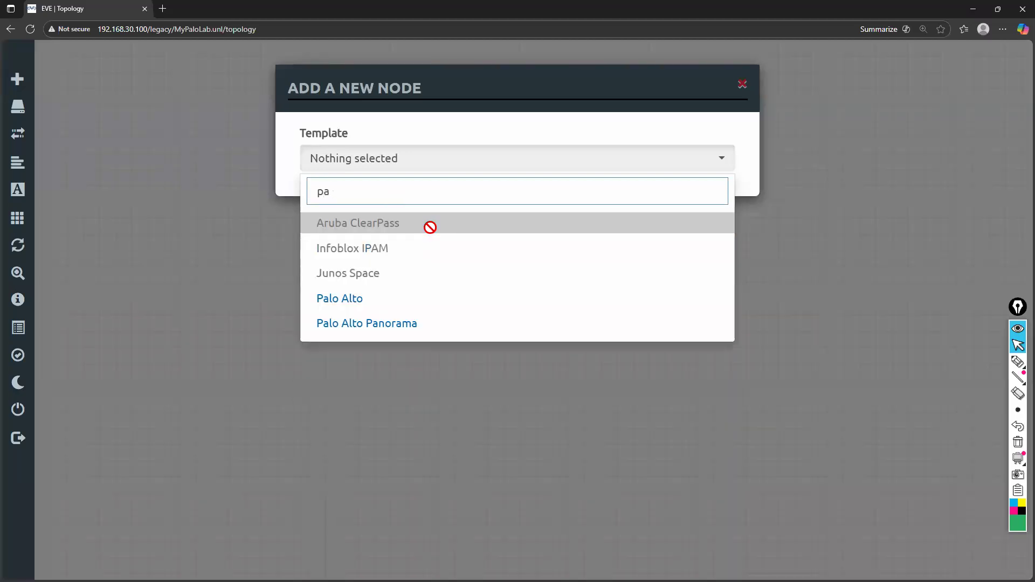
pyautogui.click(384, 298)
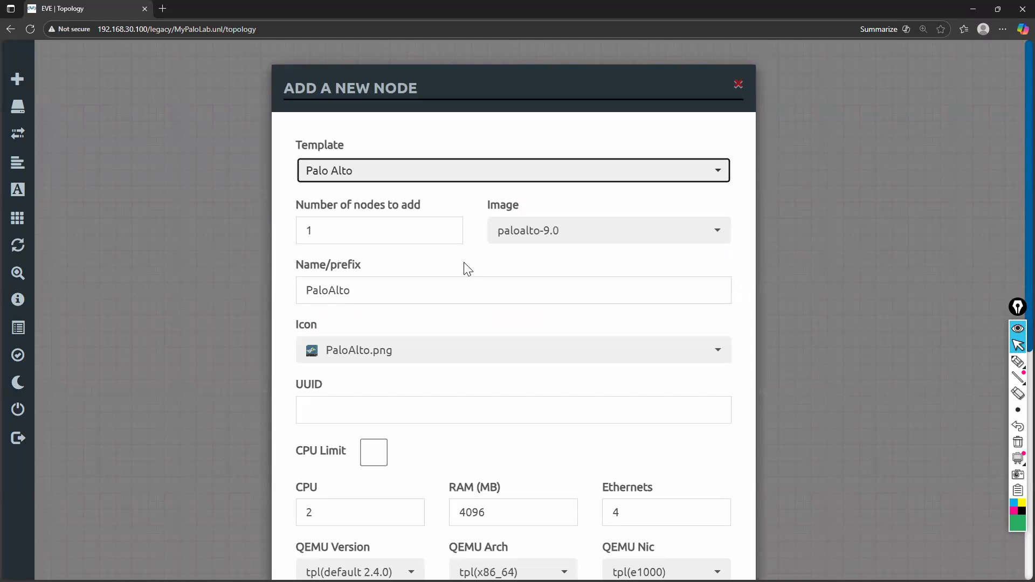
# Look through the available node templates for supported vendors and keep Palo Alto as the template
pyautogui.scroll(-1, 468, 269)
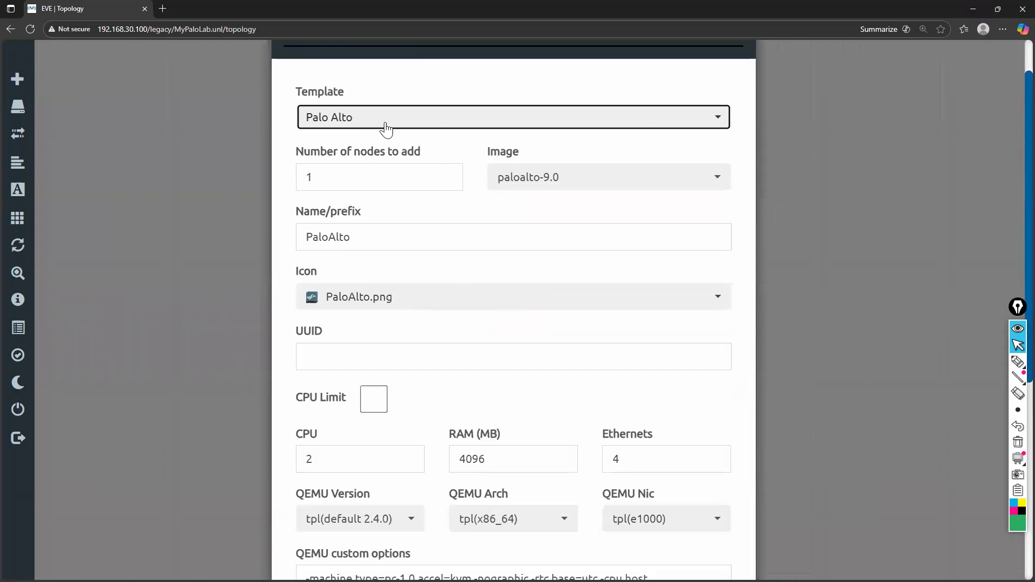
pyautogui.click(562, 126)
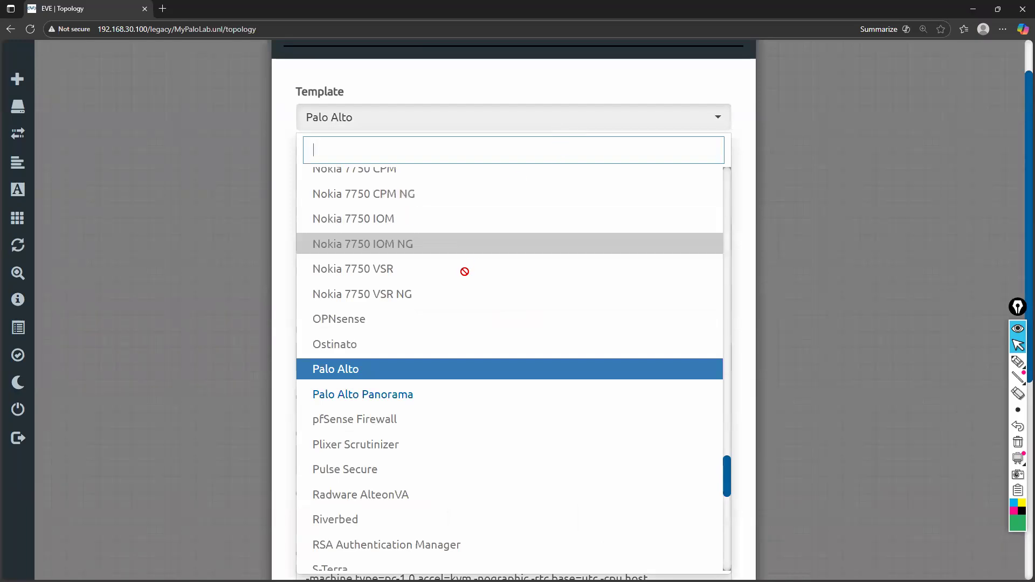
pyautogui.scroll(-1, 461, 275)
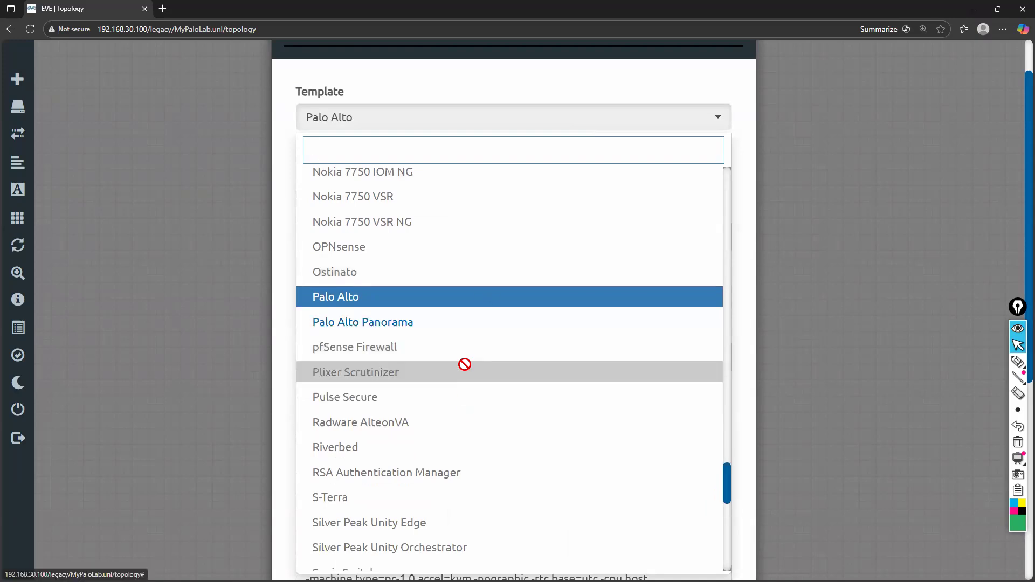
pyautogui.scroll(-2, 464, 364)
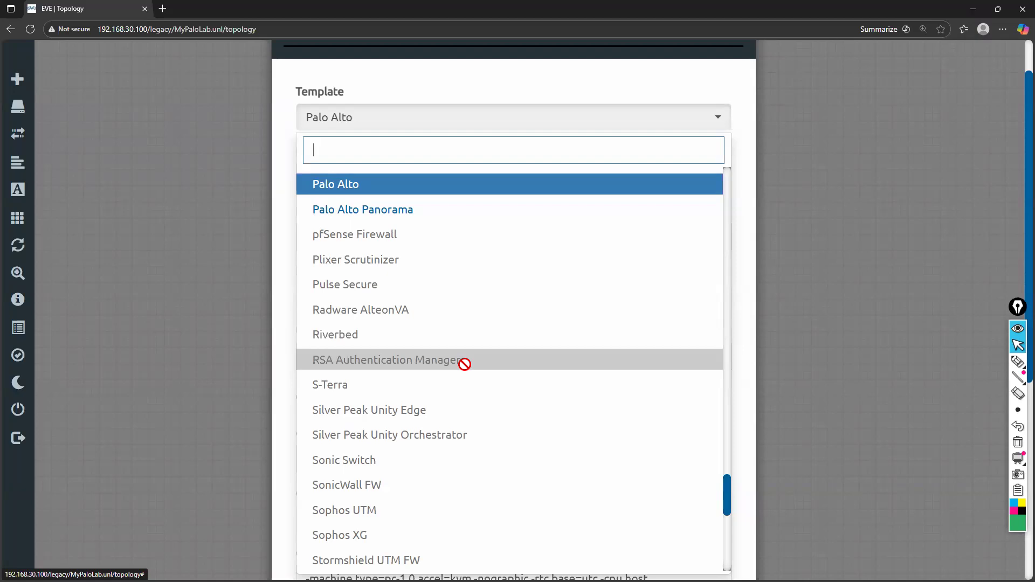
pyautogui.scroll(-3, 464, 365)
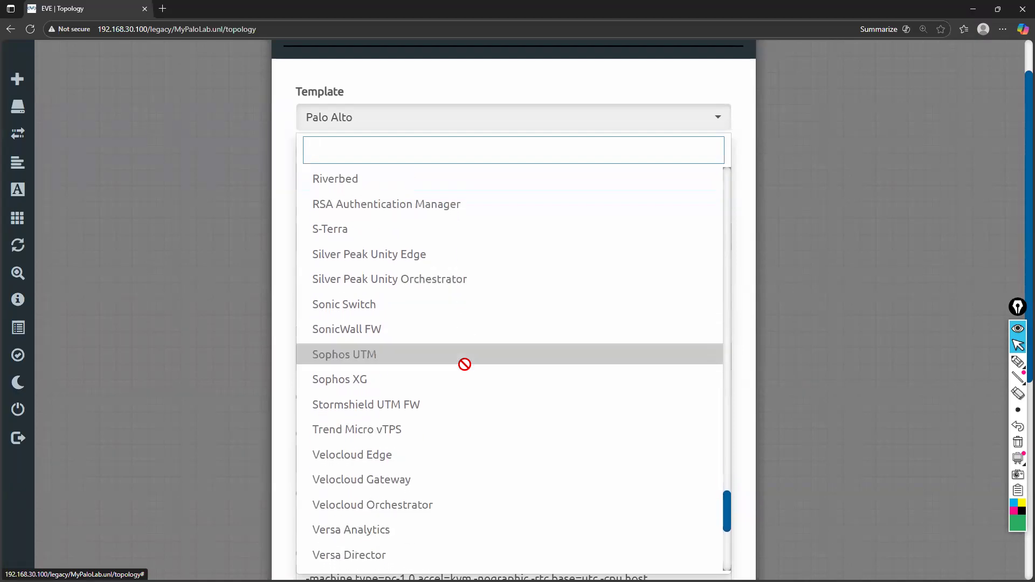
pyautogui.scroll(9, 464, 365)
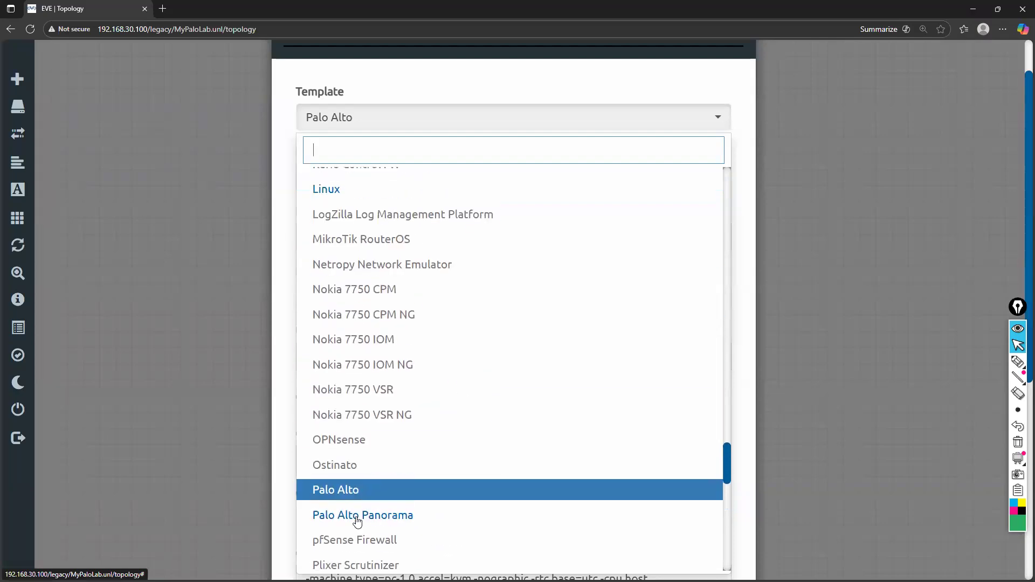
pyautogui.click(356, 490)
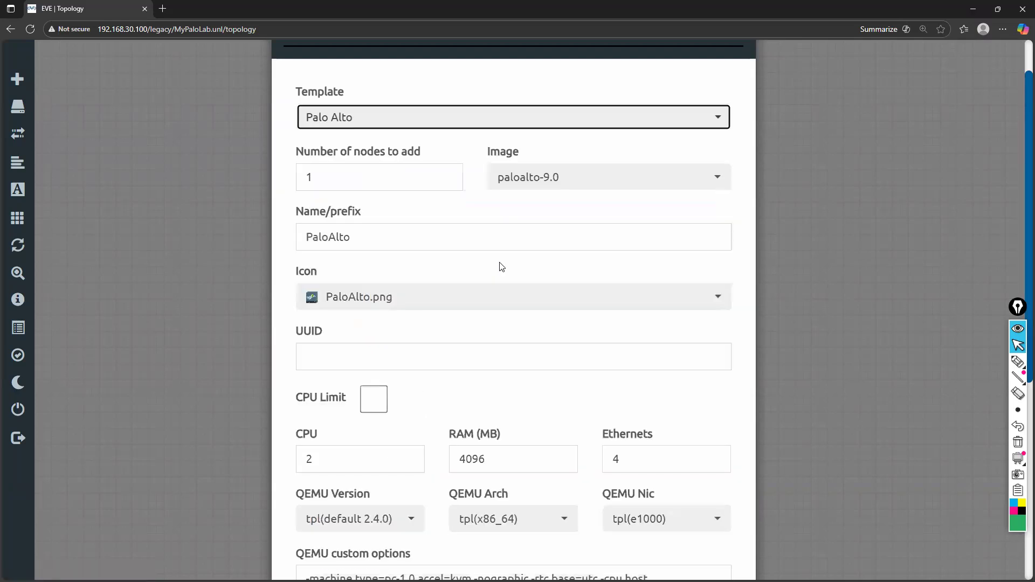
# Review the available Palo Alto image versions and the node's default settings, and discard the new node
pyautogui.click(534, 185)
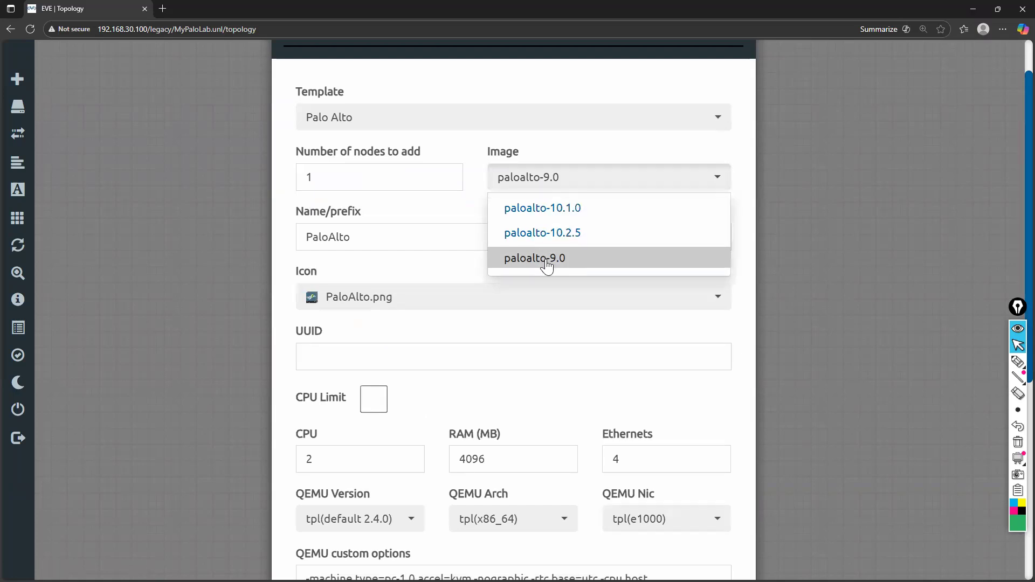
pyautogui.scroll(-3, 447, 356)
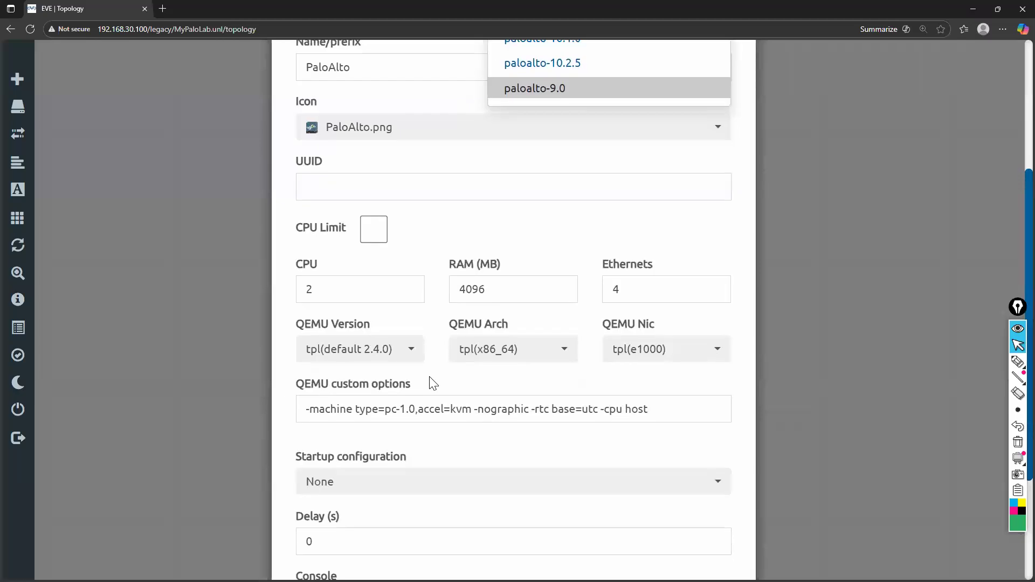
pyautogui.scroll(-3, 433, 382)
pyautogui.click(479, 529)
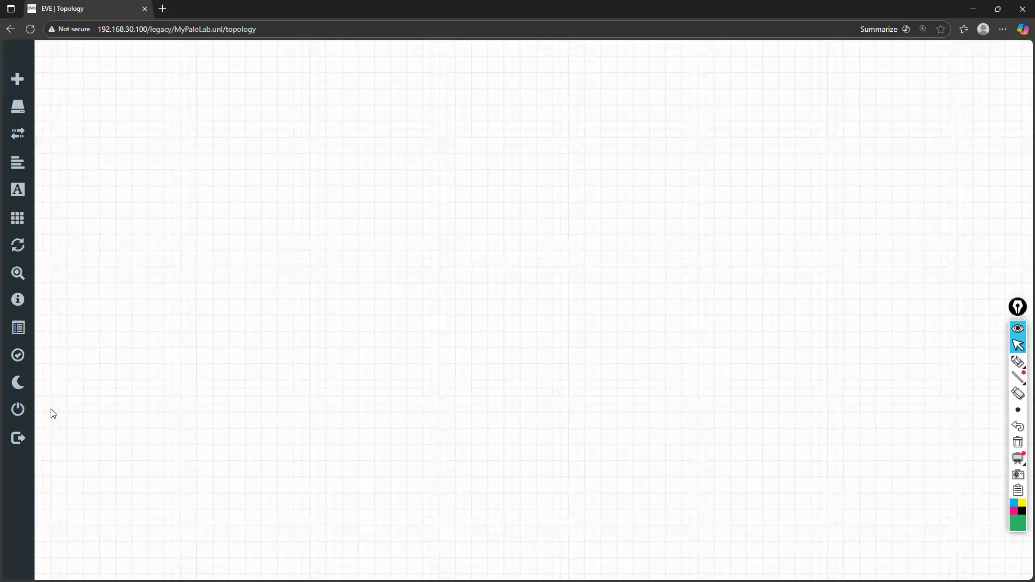
# Close MyPaloLab and open the My First Lab topology
pyautogui.moveTo(50, 413)
pyautogui.click(106, 402)
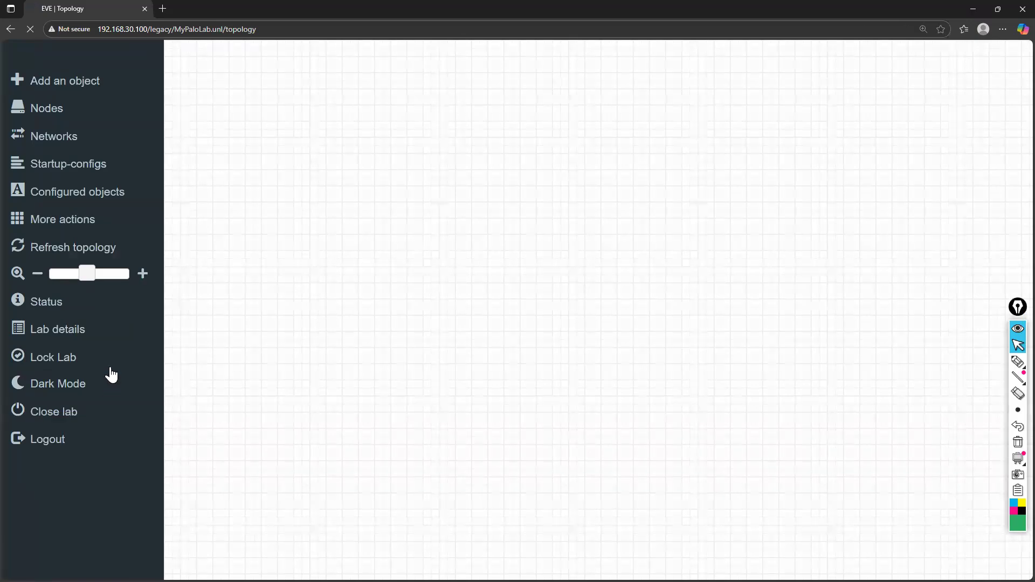
pyautogui.scroll(-1, 100, 408)
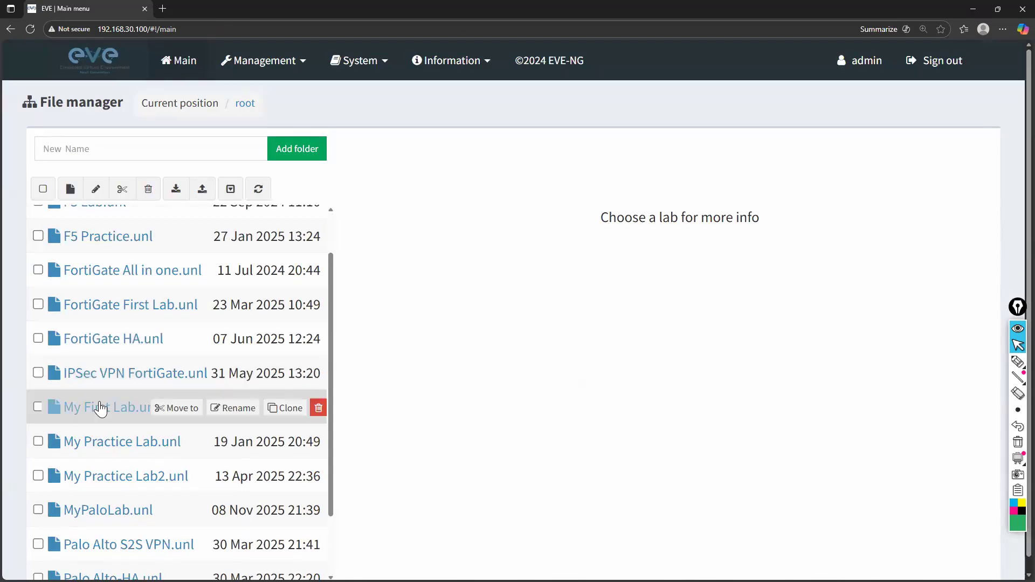
pyautogui.click(102, 407)
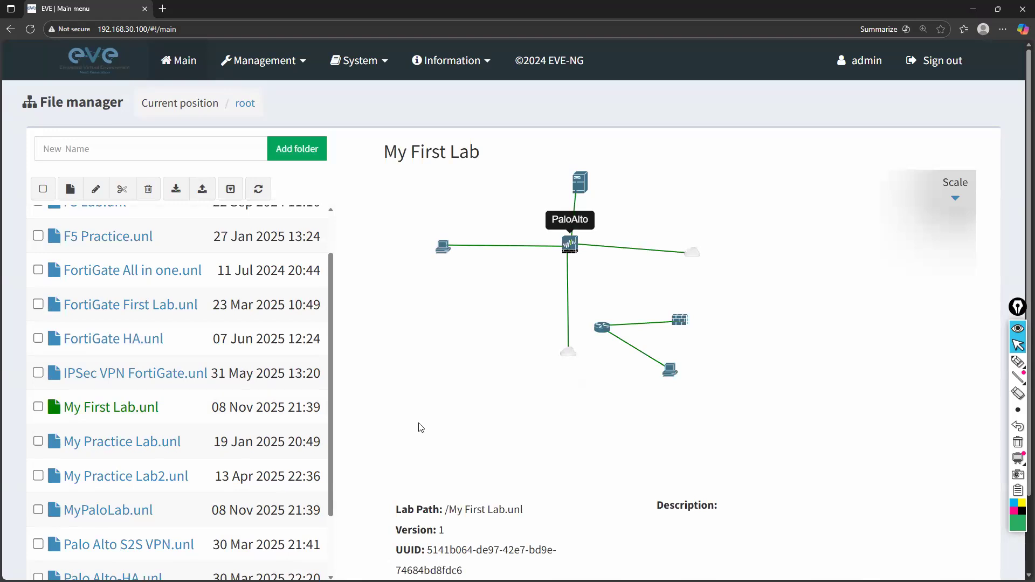
pyautogui.scroll(-2, 414, 544)
pyautogui.click(414, 545)
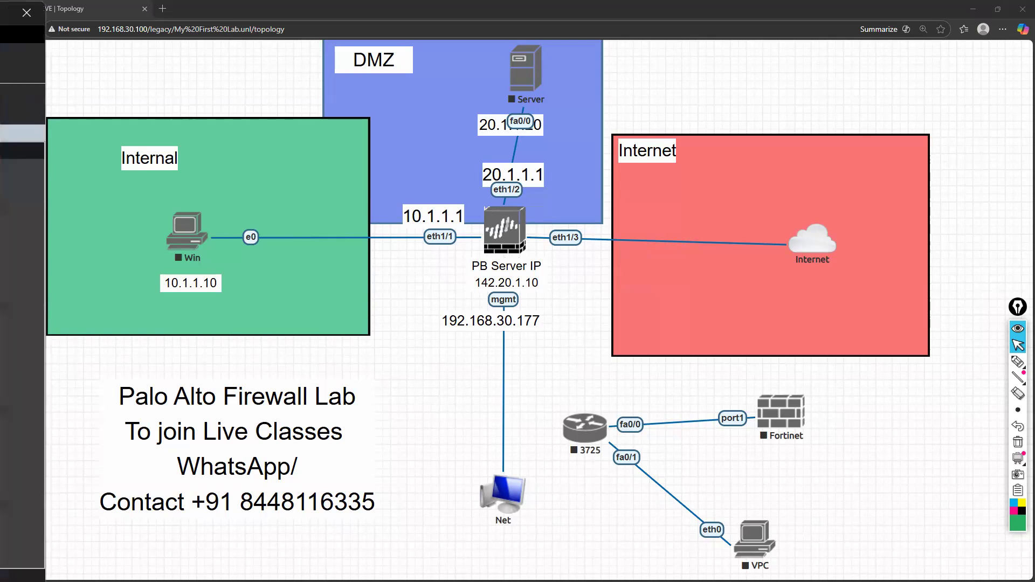
# Switch to WinSCP and place its window fully in view over the lab topology
pyautogui.moveTo(1, 13); pyautogui.dragTo(48, 52)
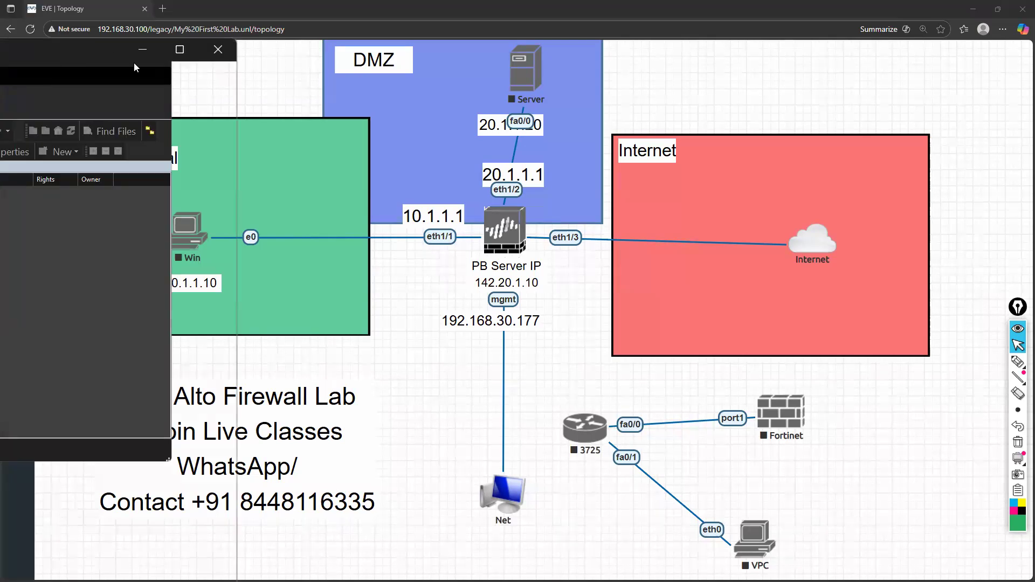
pyautogui.click(197, 47)
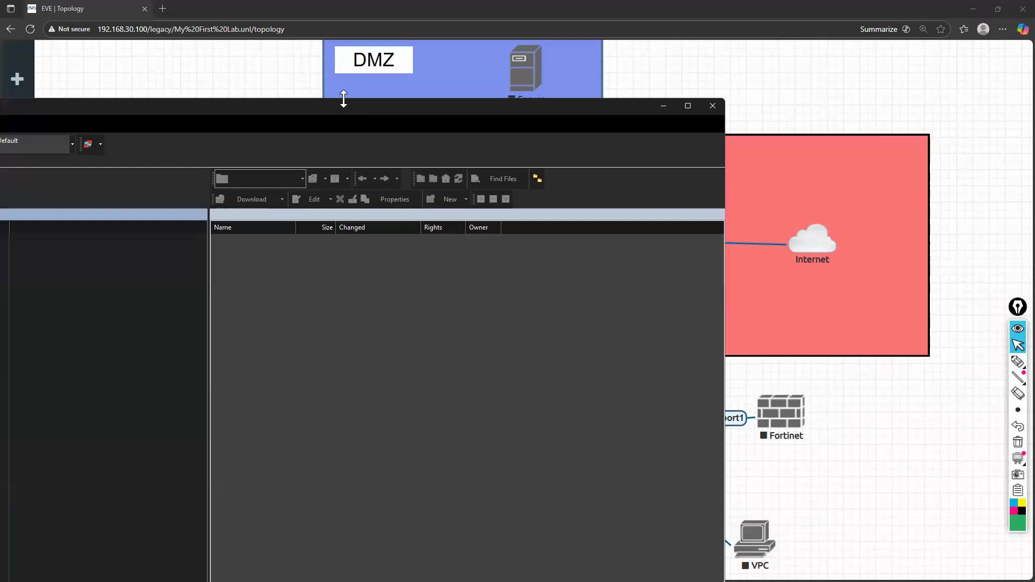
pyautogui.moveTo(374, 105); pyautogui.dragTo(941, 40)
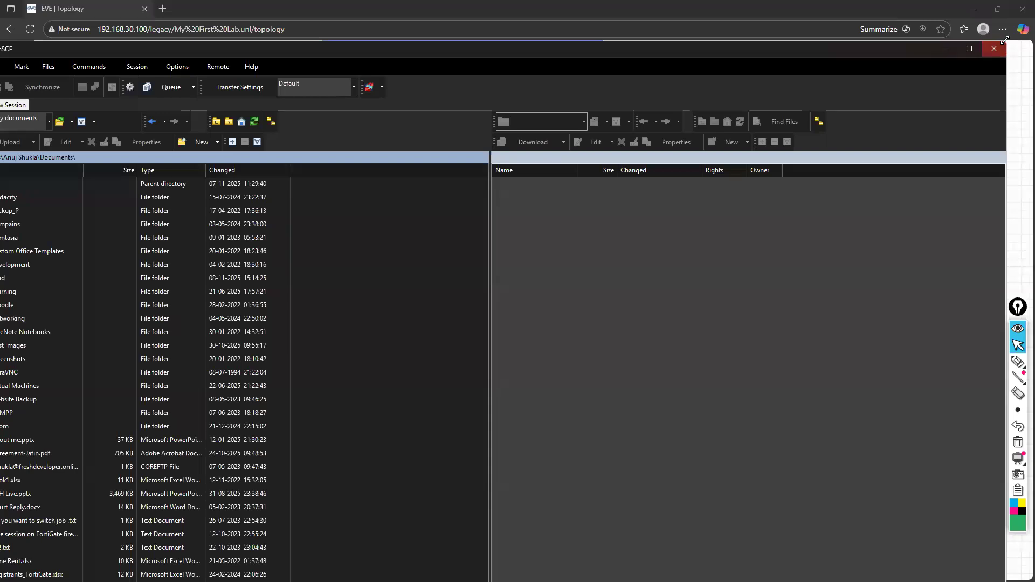
pyautogui.moveTo(1003, 39); pyautogui.dragTo(695, 93)
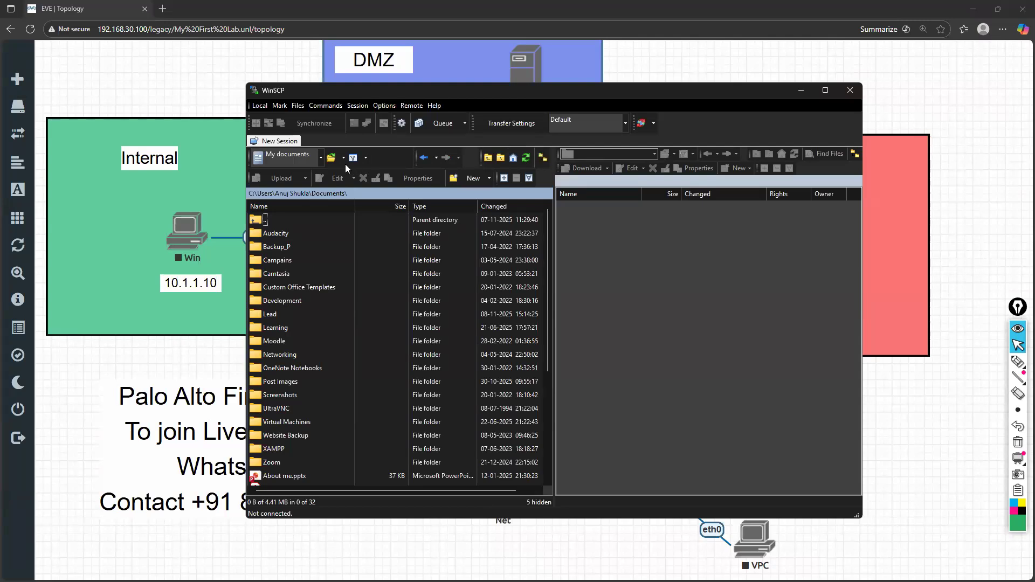
pyautogui.click(257, 105)
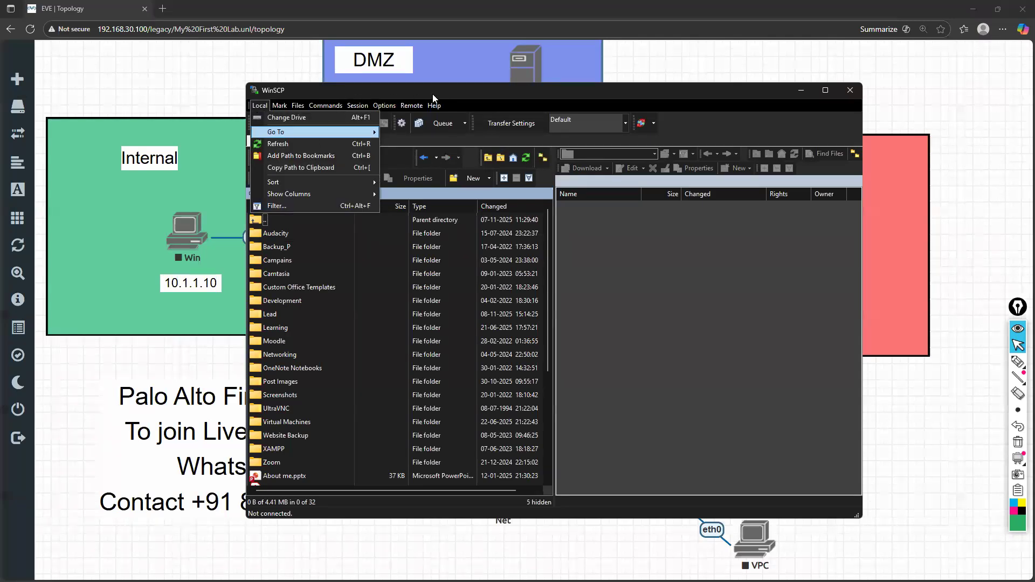
pyautogui.click(567, 260)
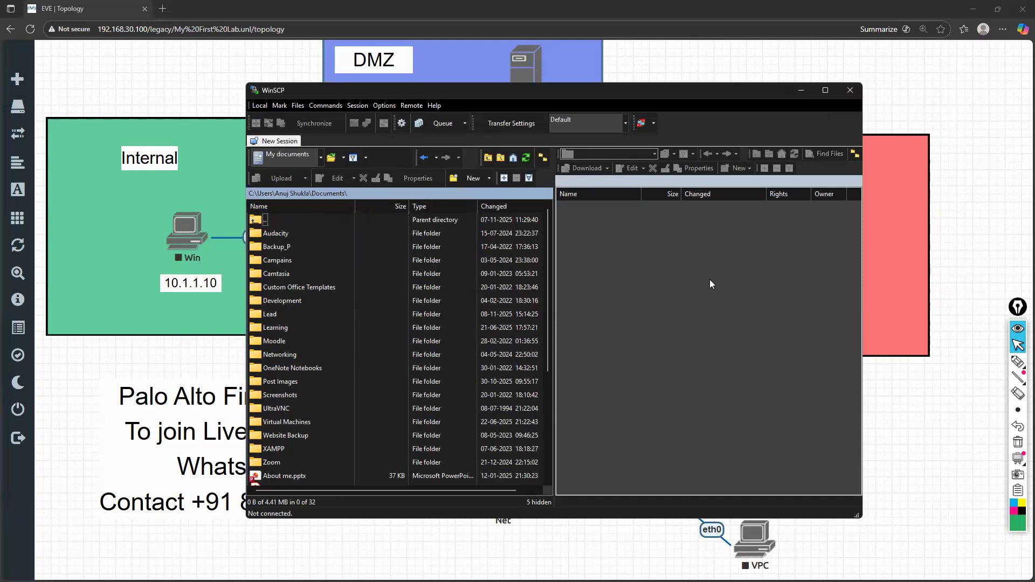
# Open the login dialog for a new session and compare the saved root site's host name with the EVE-NG server address in the browser
pyautogui.click(283, 141)
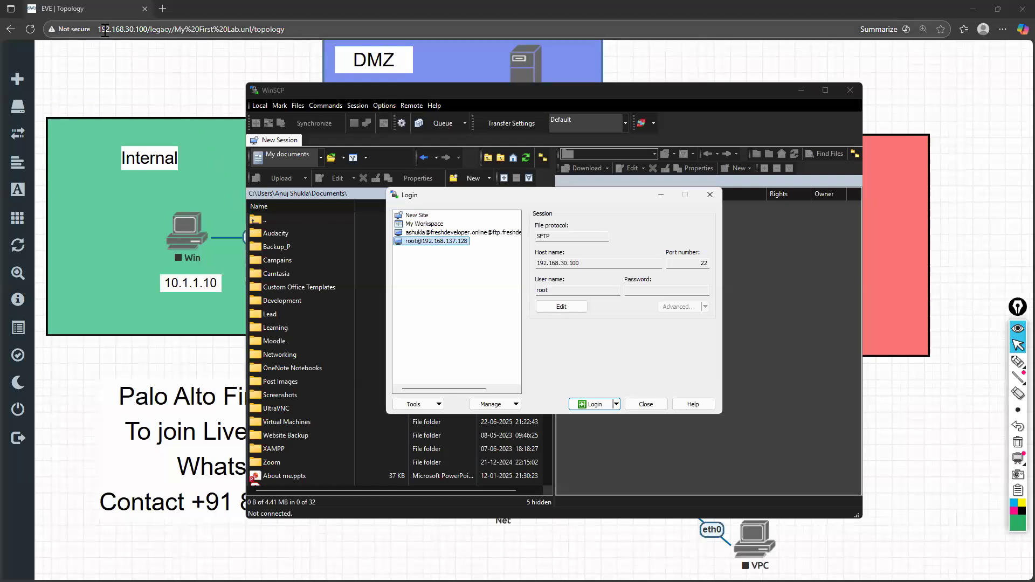
pyautogui.moveTo(98, 30); pyautogui.dragTo(149, 29)
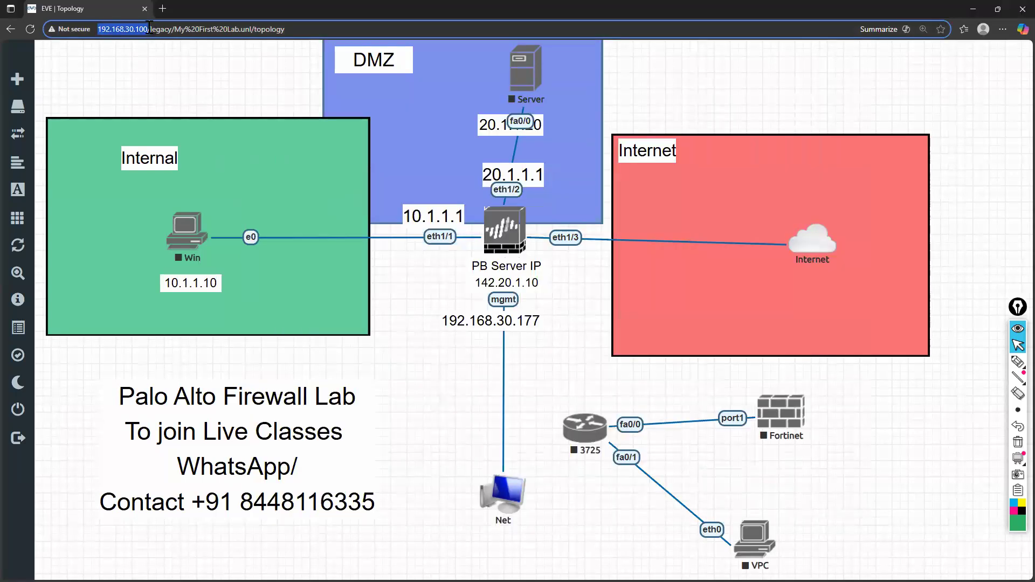
pyautogui.hotkey('alt', 'Tab')
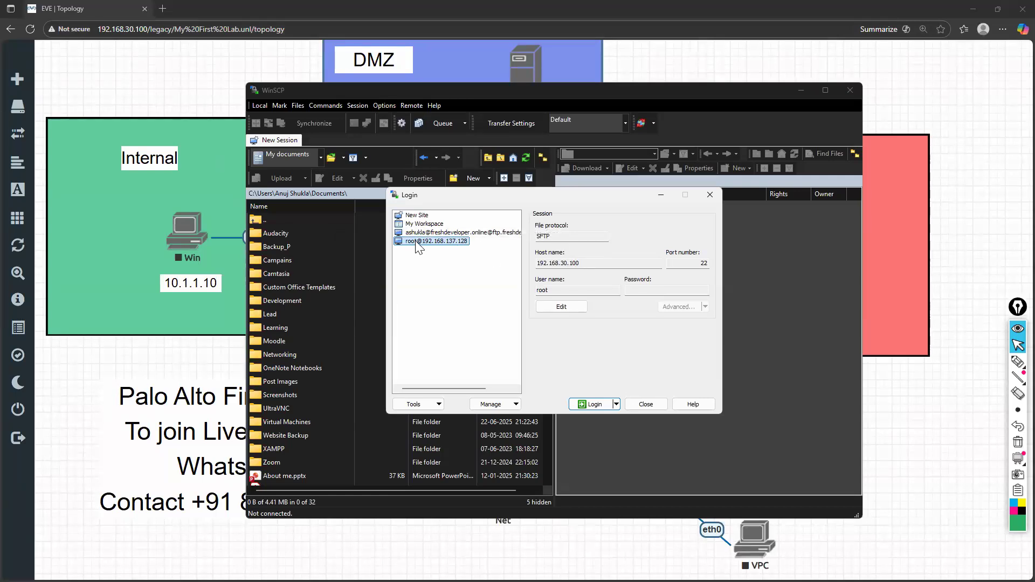
pyautogui.moveTo(583, 263); pyautogui.dragTo(531, 264)
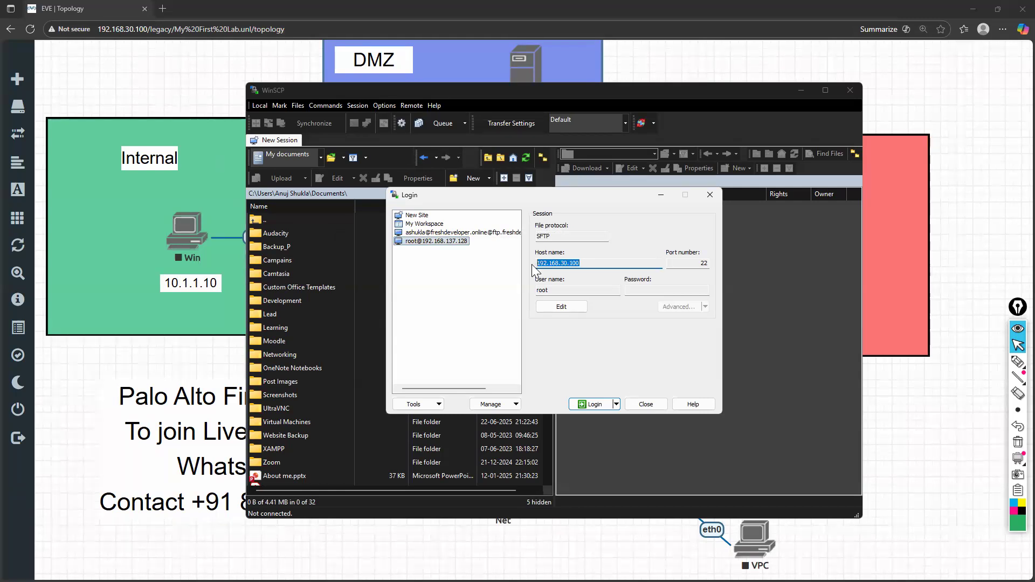
pyautogui.rightClick(447, 247)
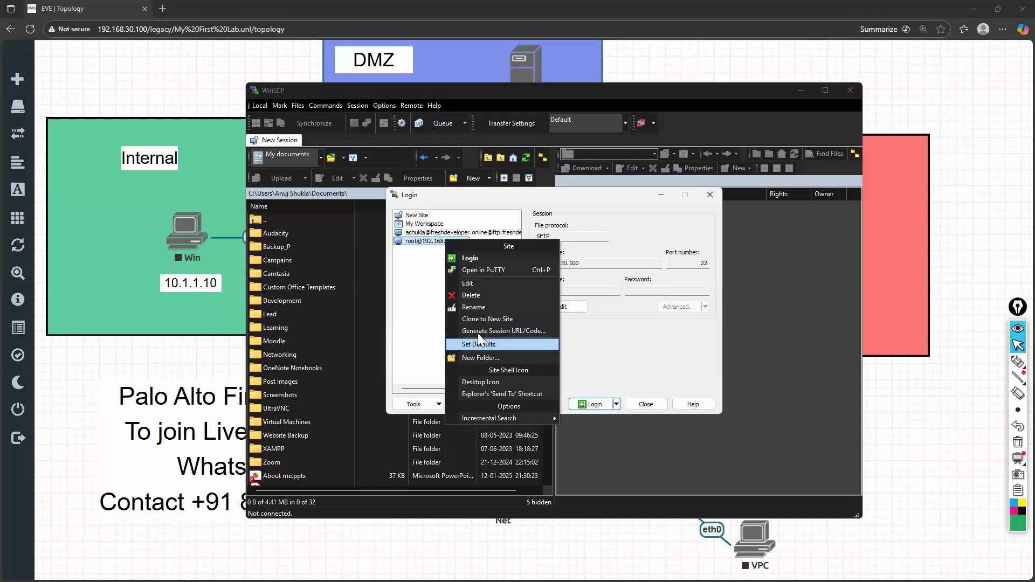
pyautogui.click(483, 318)
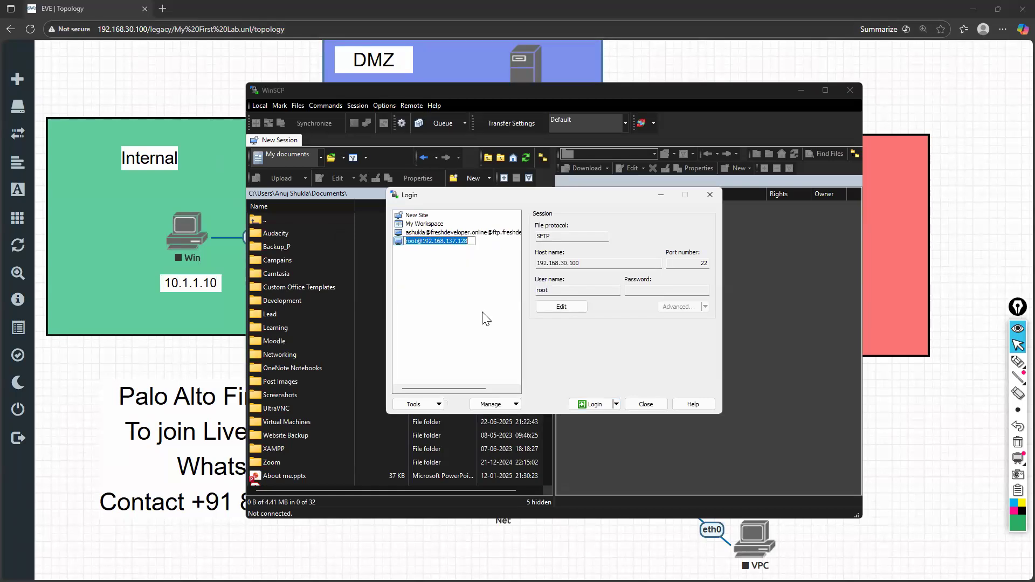
pyautogui.press('End')
pyautogui.press('BackSpace')
pyautogui.press('BackSpace')
pyautogui.press('BackSpace')
pyautogui.press('BackSpace')
pyautogui.press('BackSpace')
pyautogui.press('BackSpace')
pyautogui.press('BackSpace')
pyautogui.write('30.100')
pyautogui.press('Return')
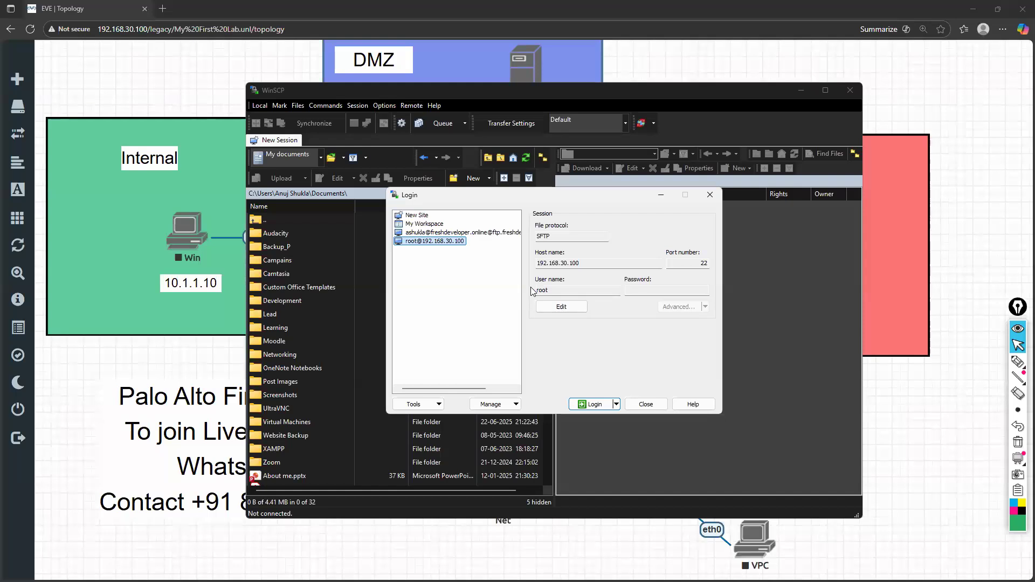
# Log in to a new SFTP site with host name 192.168.30.100, user name root and the account password
pyautogui.click(411, 216)
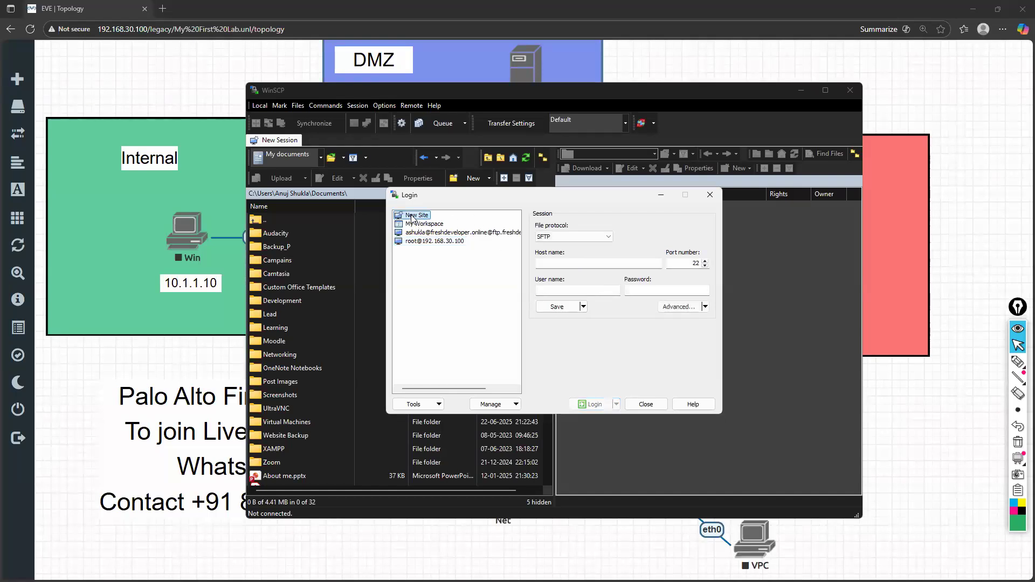
pyautogui.click(580, 263)
pyautogui.write('192.168.')
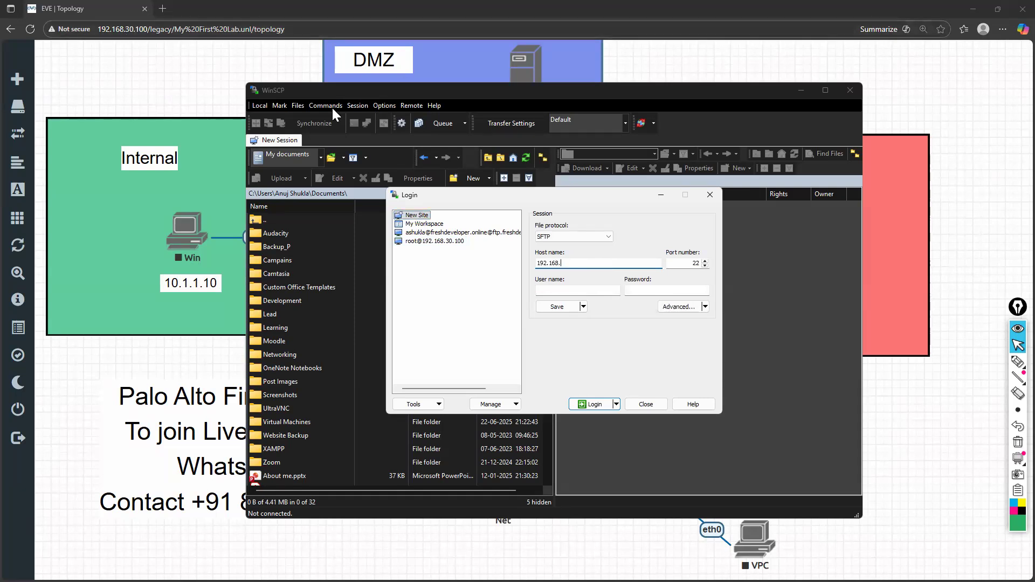
pyautogui.write('30.1')
pyautogui.write('00')
pyautogui.write('root')
pyautogui.press('Tab')
pyautogui.write('eve')
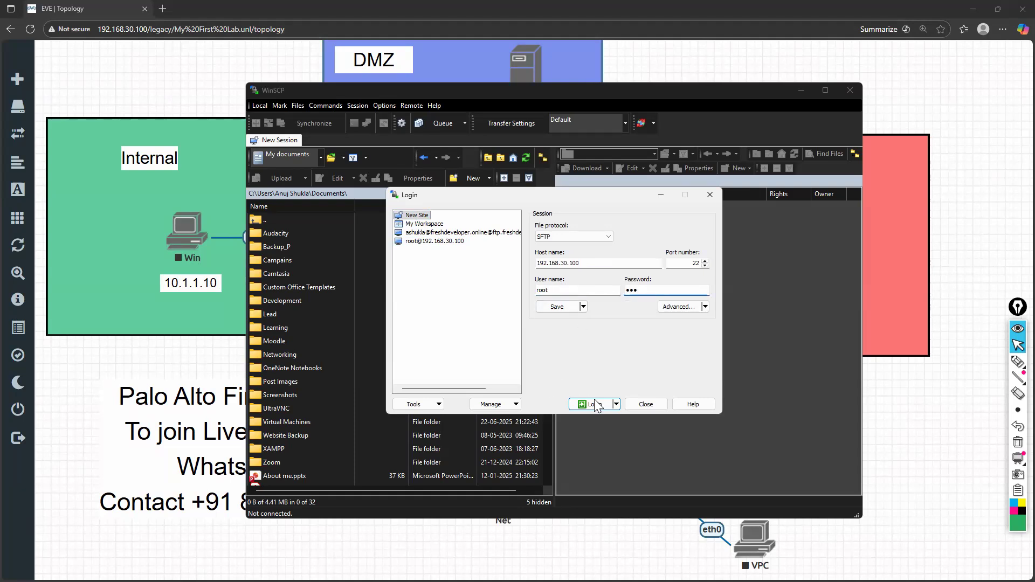
pyautogui.click(595, 404)
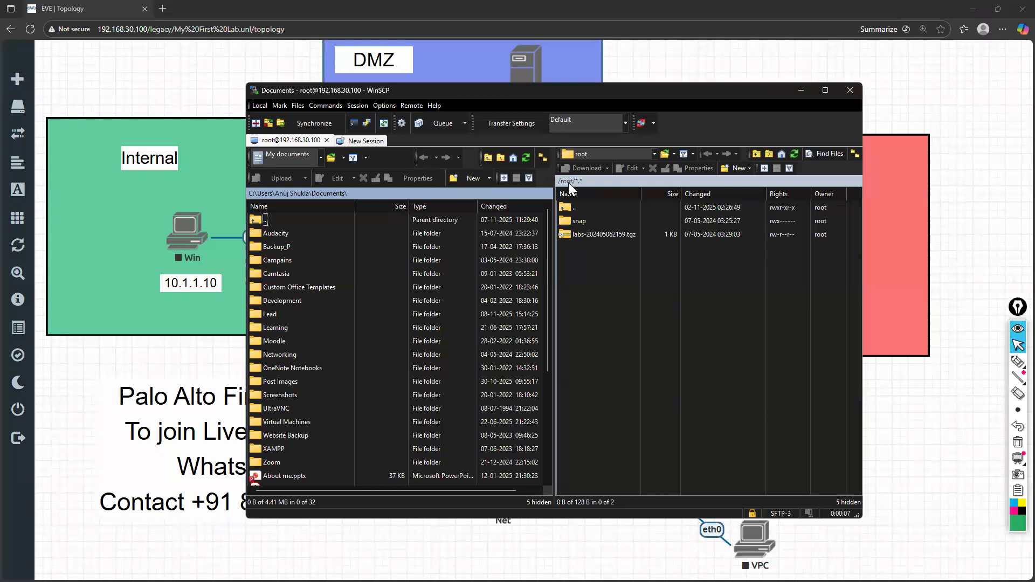
# Browse the remote server from the root directory to the /opt/unetlab/addons folder
pyautogui.doubleClick(567, 205)
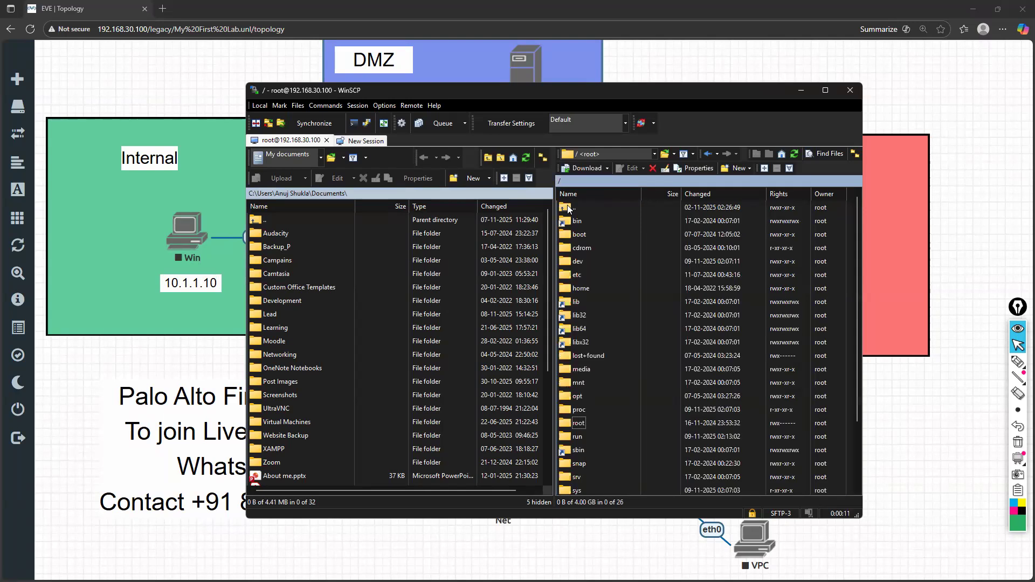
pyautogui.scroll(-2, 602, 319)
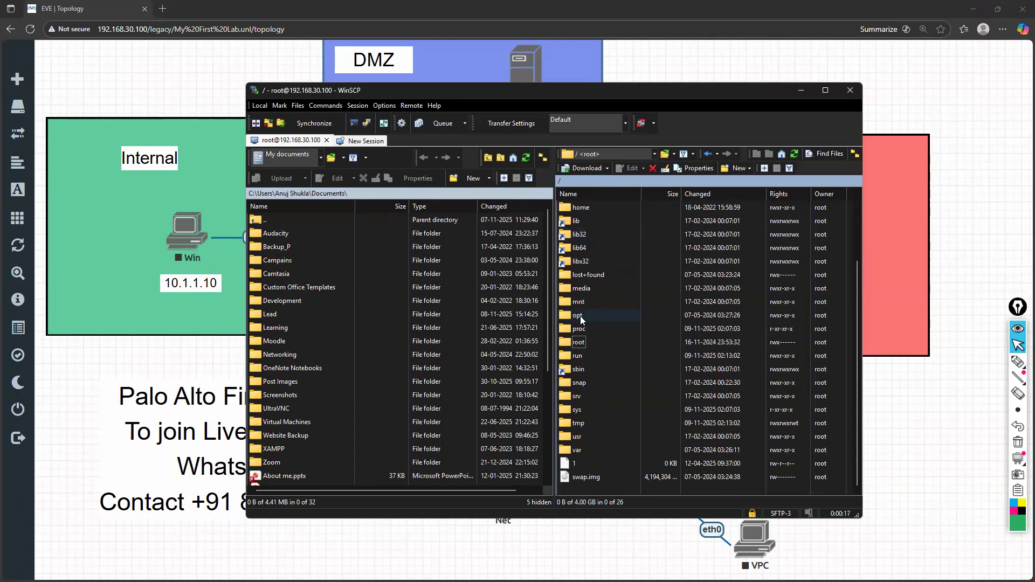
pyautogui.doubleClick(580, 315)
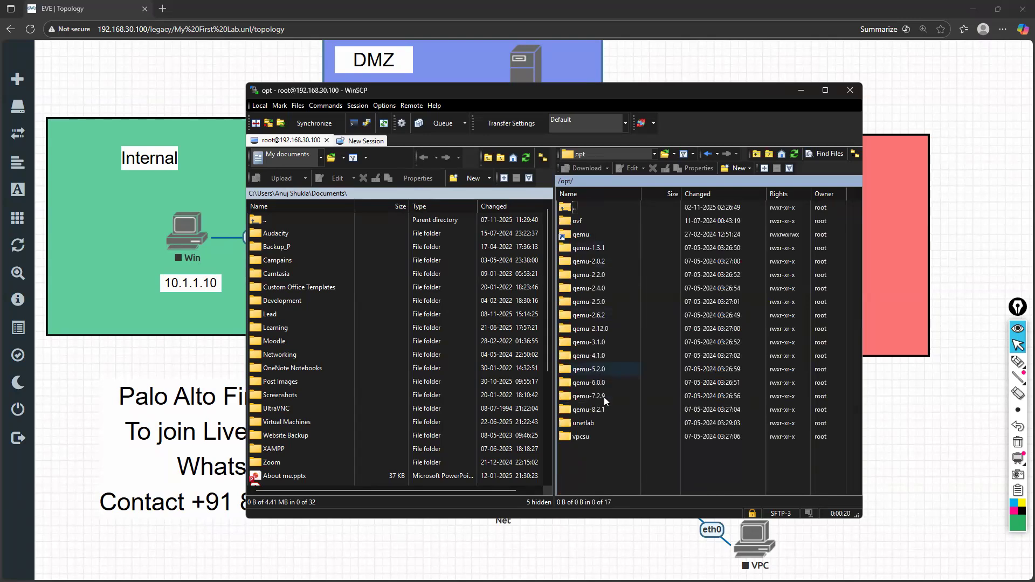
pyautogui.doubleClick(591, 422)
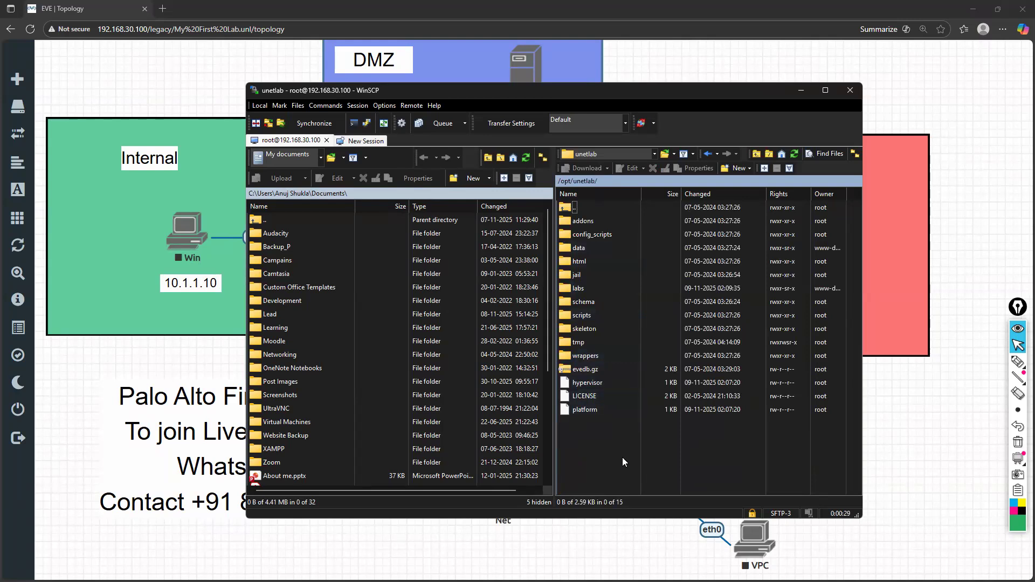
pyautogui.doubleClick(588, 221)
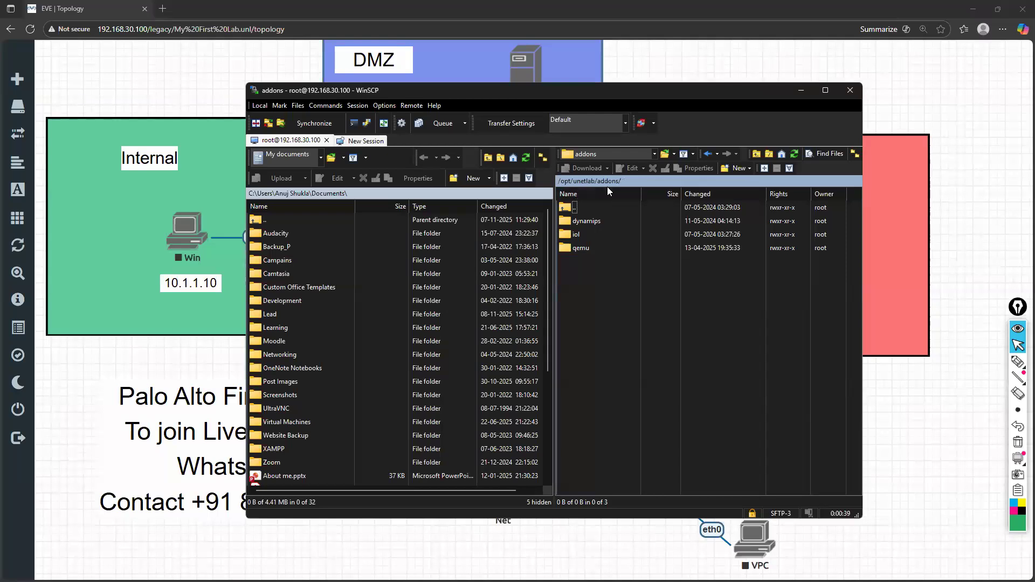
# Look at the router image in the dynamips folder and open the qemu folder under addons
pyautogui.doubleClick(587, 221)
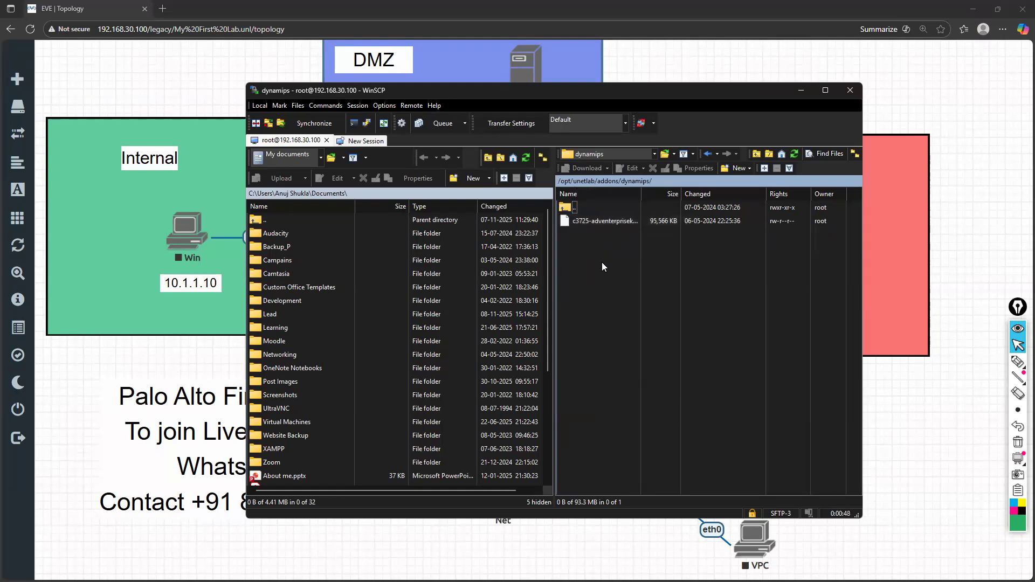
pyautogui.doubleClick(611, 211)
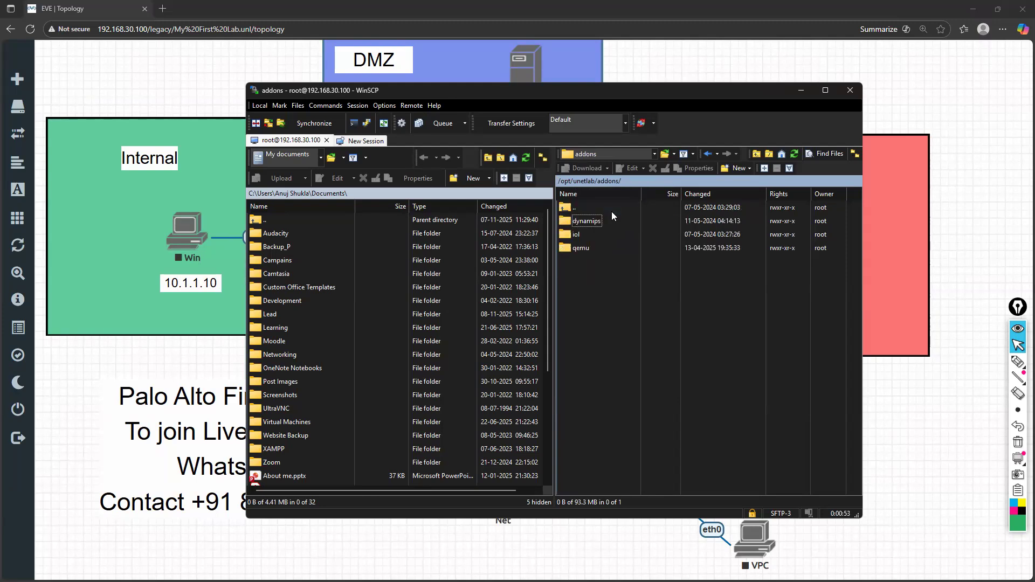
pyautogui.doubleClick(589, 248)
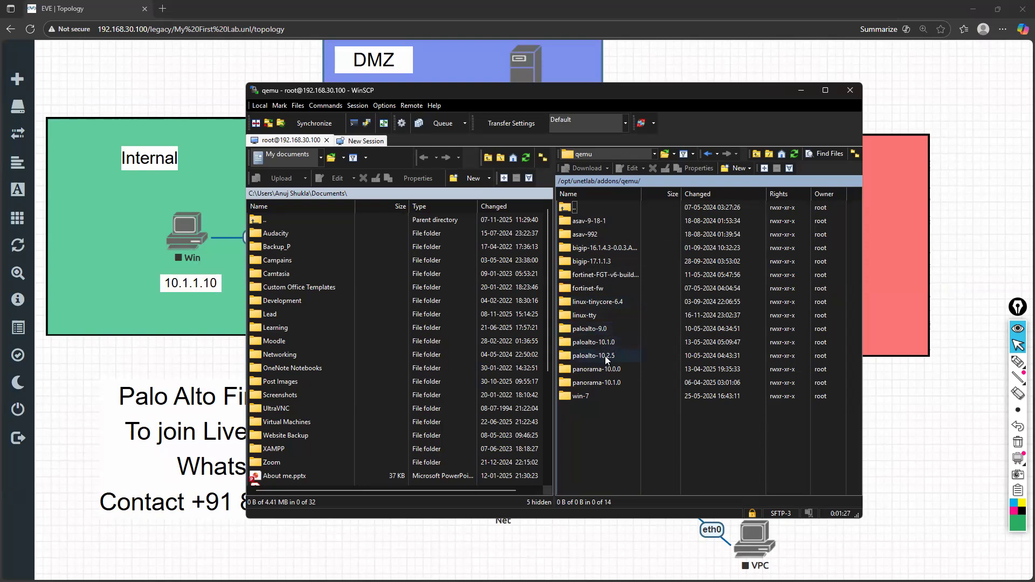
# Check the PaloAlto node's image and its available versions in My First Lab, close the node settings without saving, and return to WinSCP
pyautogui.click(152, 358)
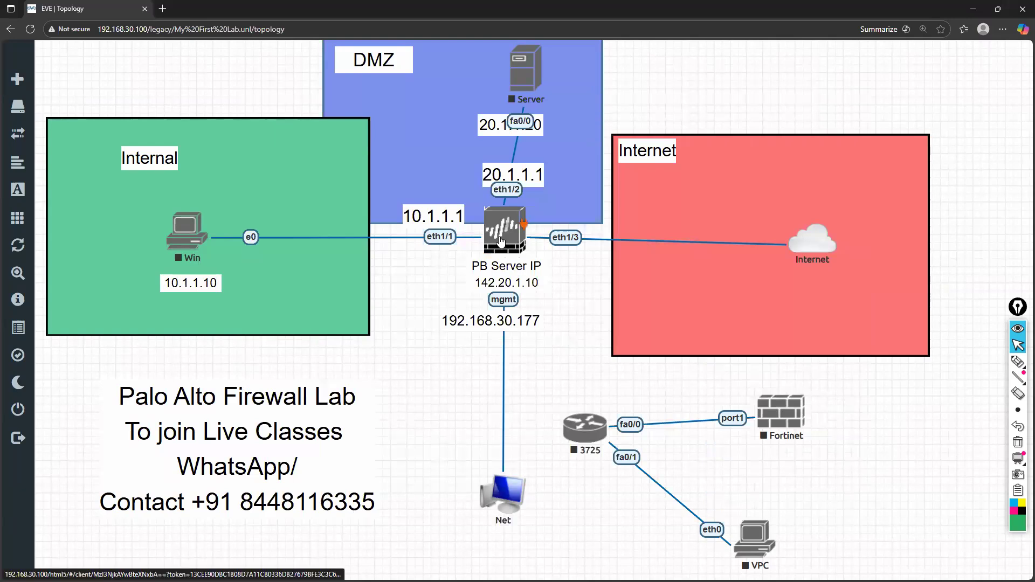
pyautogui.rightClick(518, 236)
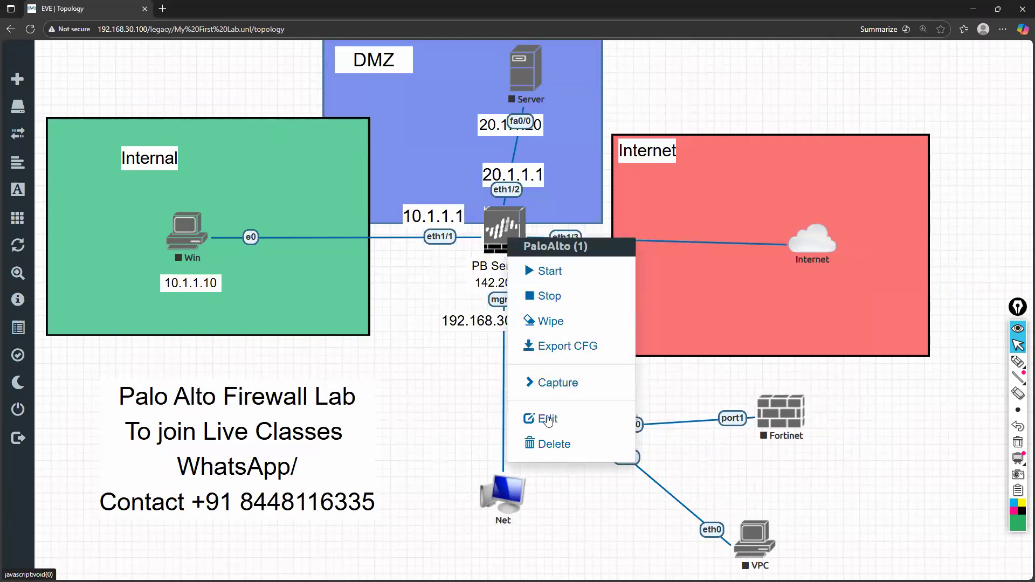
pyautogui.click(545, 419)
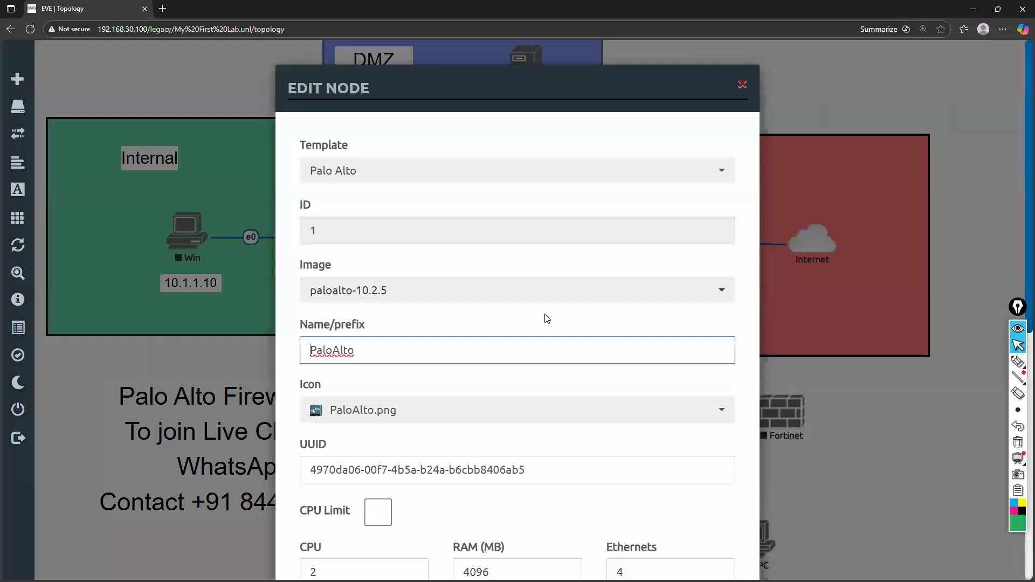
pyautogui.scroll(-1, 595, 234)
pyautogui.click(608, 218)
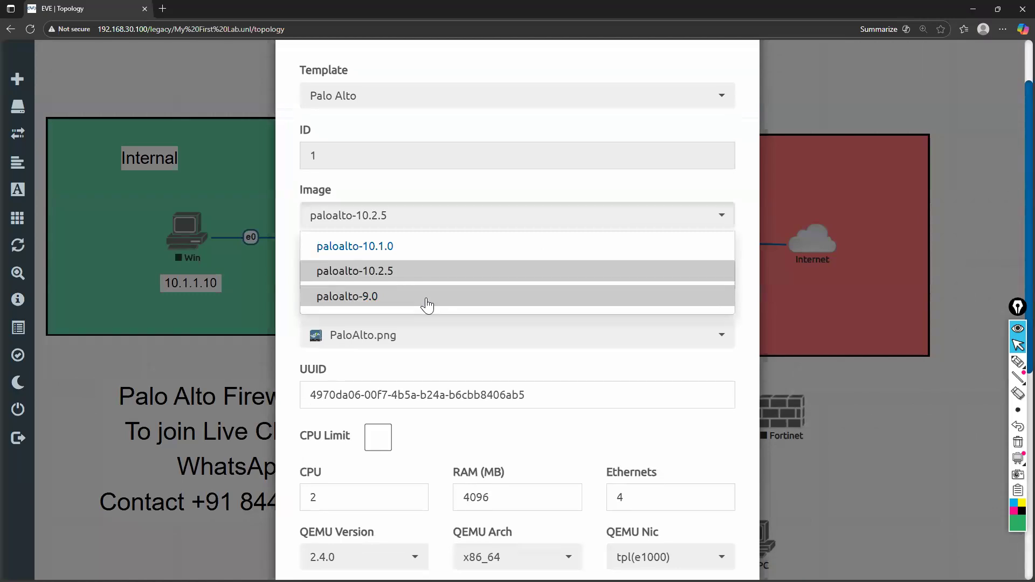
pyautogui.click(297, 244)
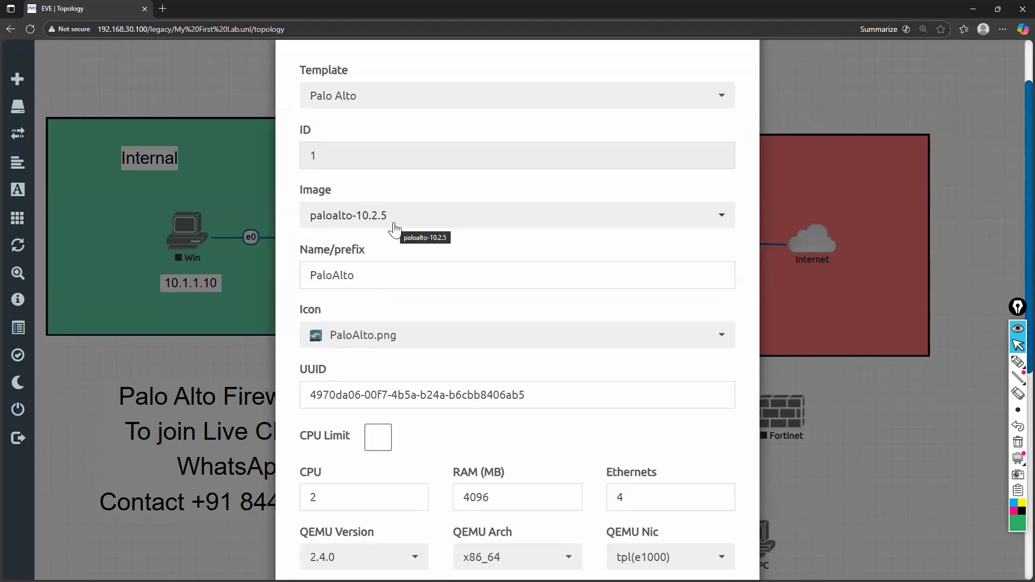
pyautogui.click(426, 226)
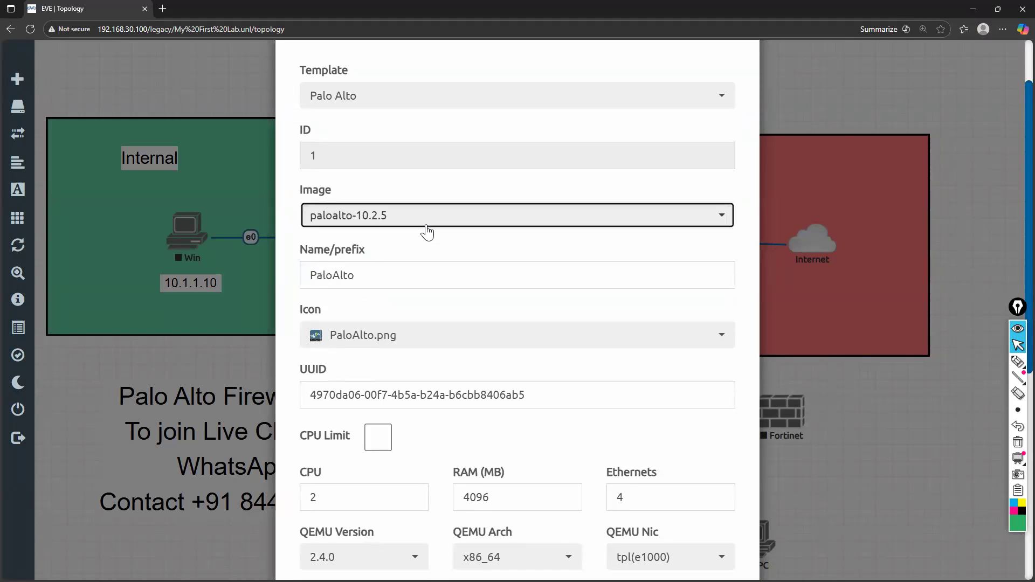
pyautogui.click(288, 249)
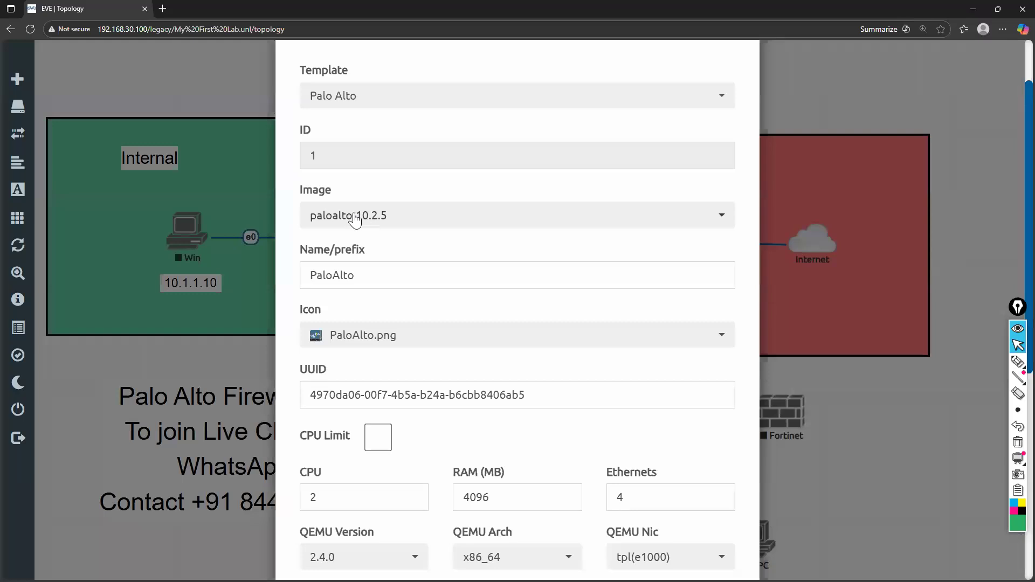
pyautogui.scroll(2, 587, 103)
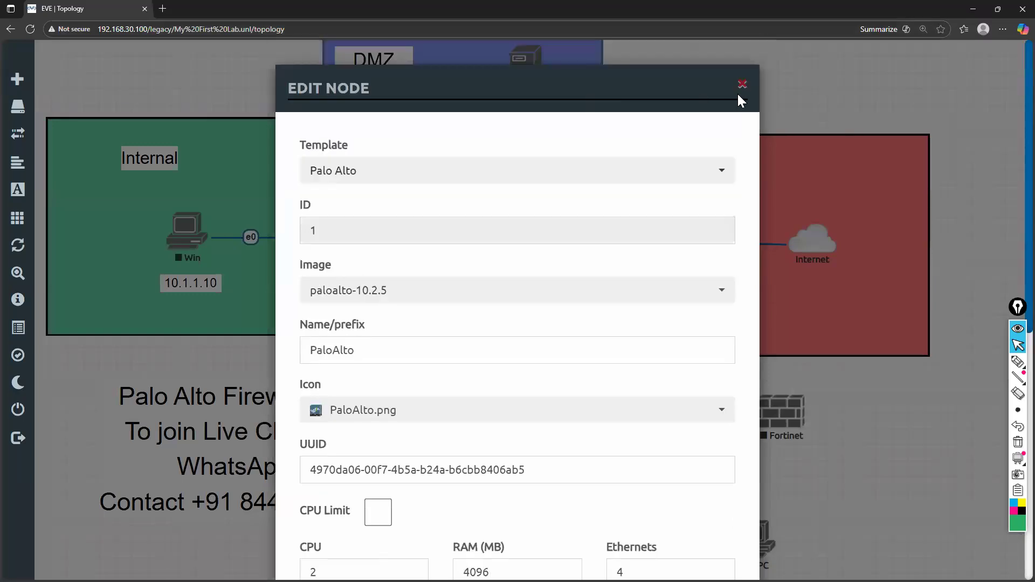
pyautogui.click(741, 89)
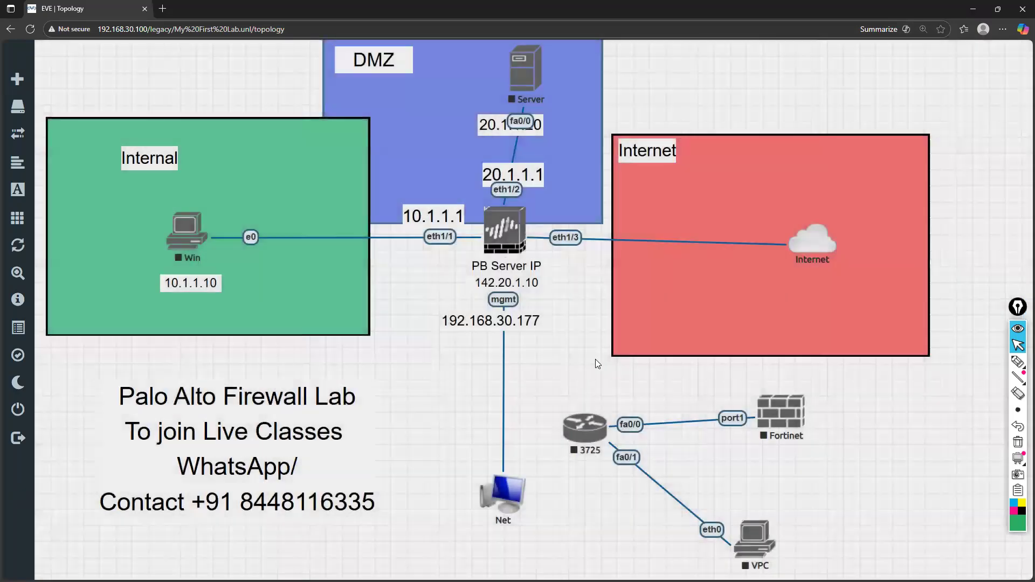
pyautogui.hotkey('alt', 'Tab')
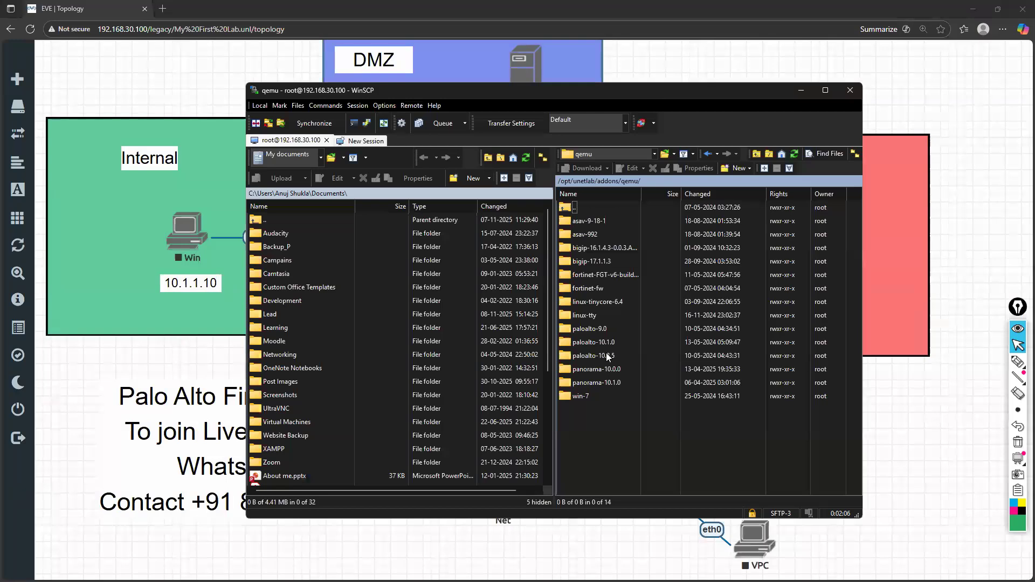
# Rename the last of the three paloalto folders in /opt/unetlab/addons/qemu as paloalto-10.1.1
pyautogui.click(600, 351)
pyautogui.rightClick(600, 351)
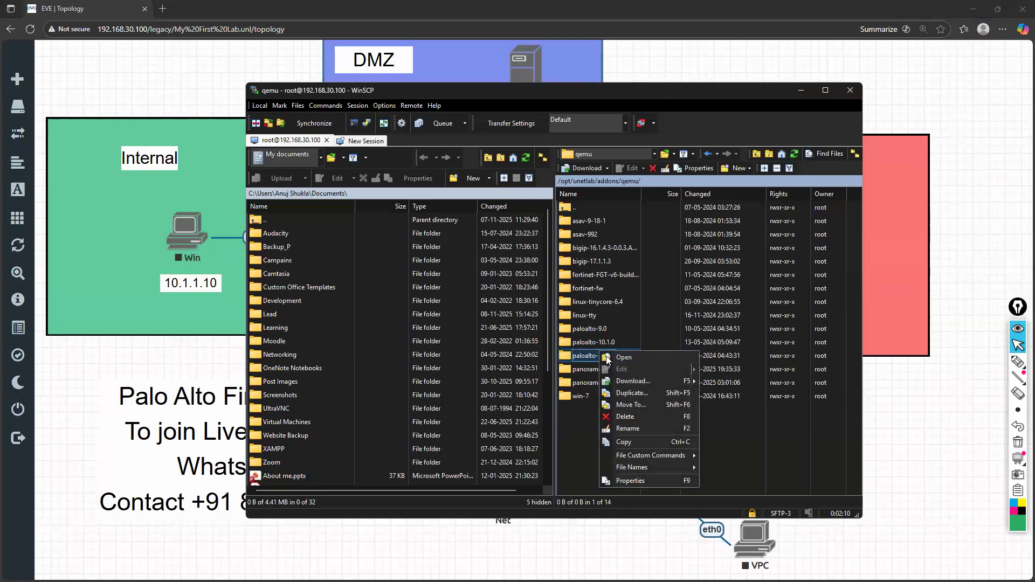
pyautogui.click(627, 428)
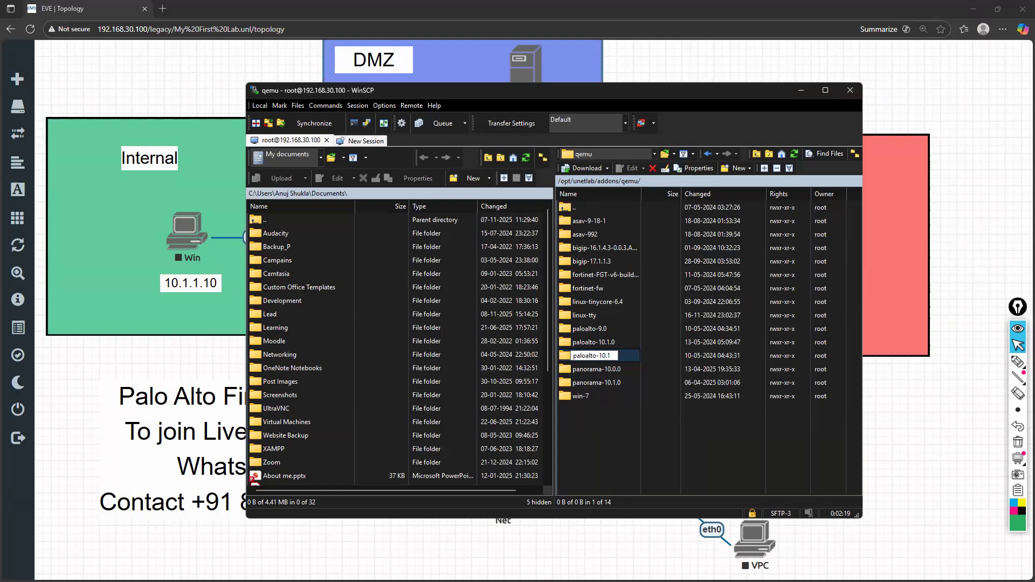
pyautogui.write('.1')
pyautogui.press('Return')
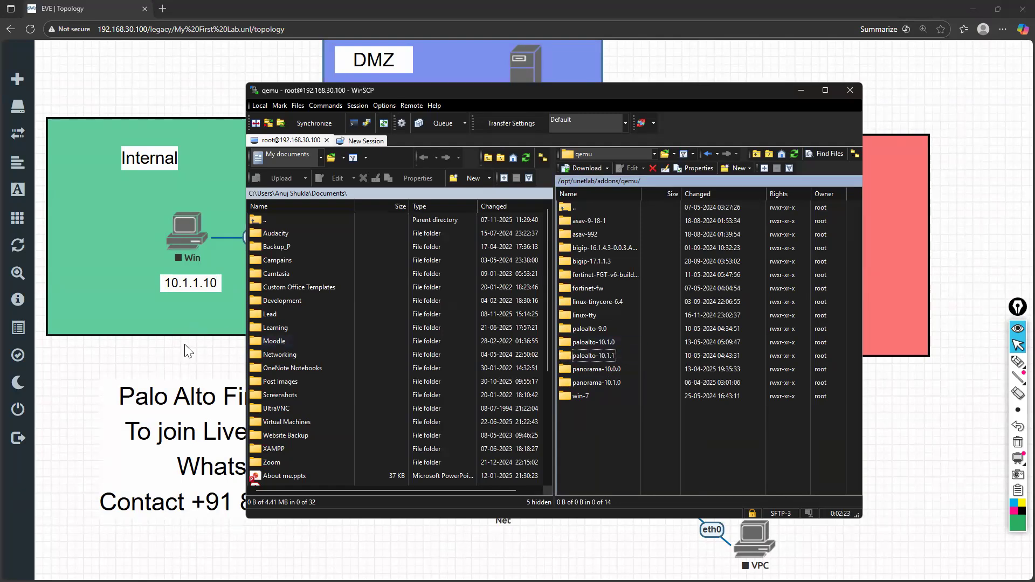
# Switch to EVE-NG, set the PaloAlto node's image to paloalto-10.1.1 in My First Lab, and save the node
pyautogui.hotkey('alt', 'Tab')
pyautogui.rightClick(504, 230)
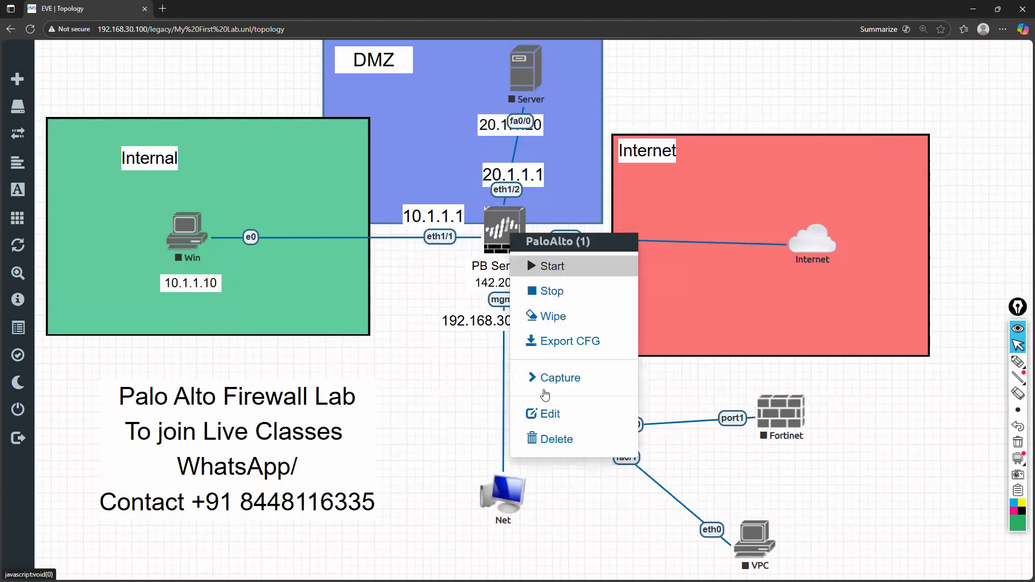
pyautogui.click(549, 410)
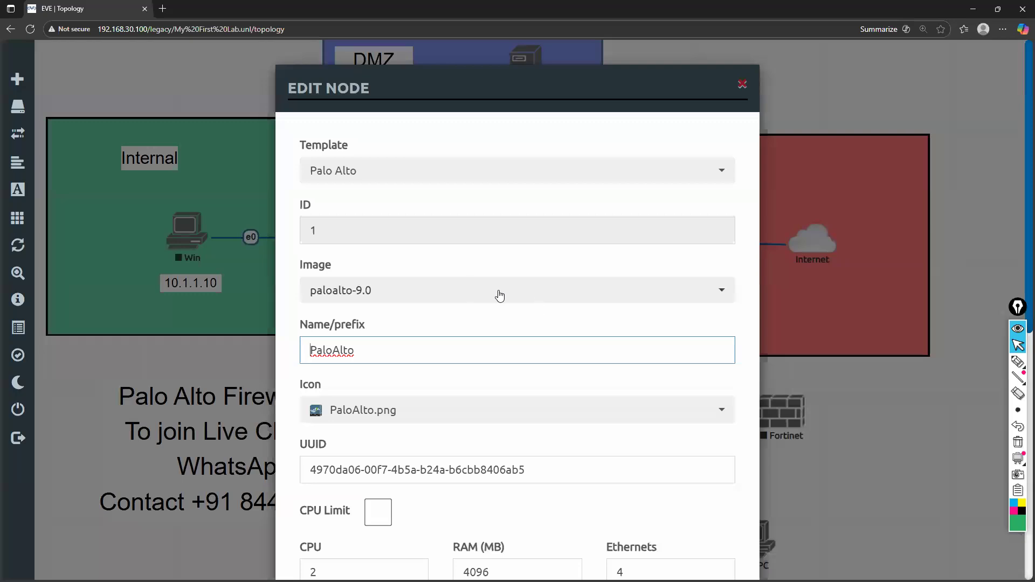
pyautogui.click(499, 296)
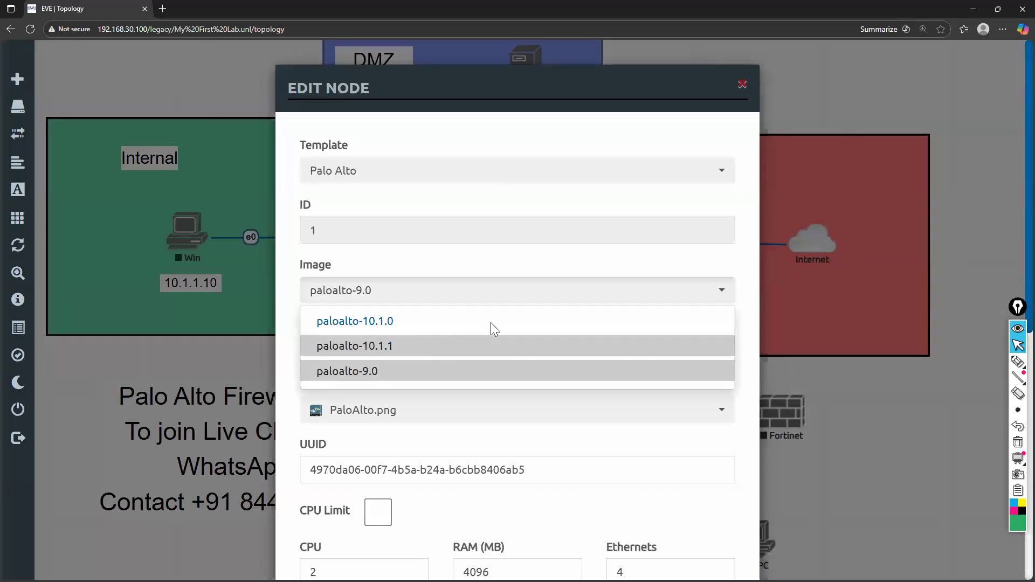
pyautogui.click(492, 339)
pyautogui.scroll(-2, 490, 328)
pyautogui.scroll(1, 536, 250)
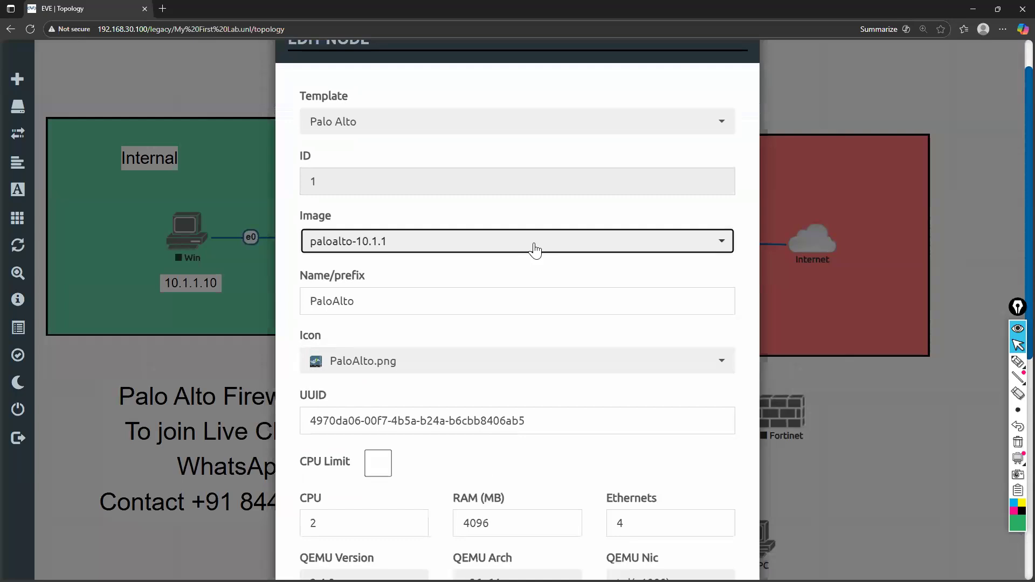
pyautogui.click(535, 251)
pyautogui.click(535, 251)
pyautogui.scroll(-7, 495, 351)
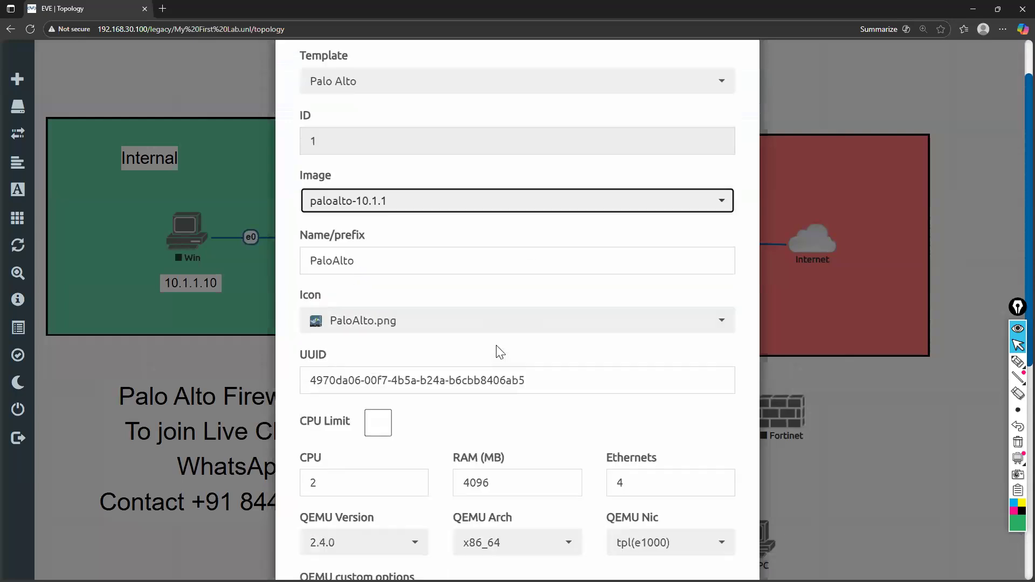
pyautogui.click(436, 531)
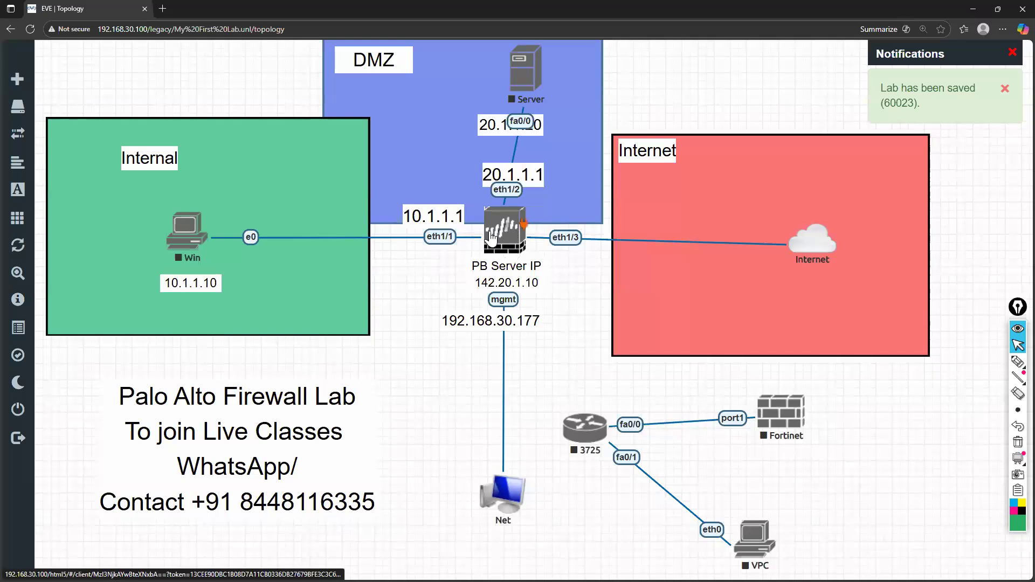
# Close My First Lab and open MyPaloLab from the file manager
pyautogui.moveTo(54, 324)
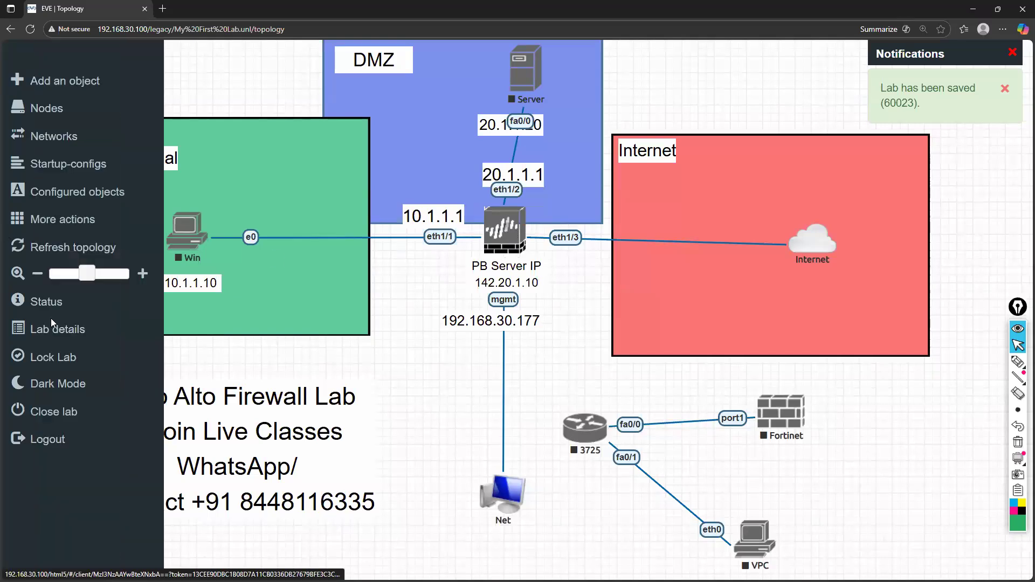
pyautogui.click(47, 414)
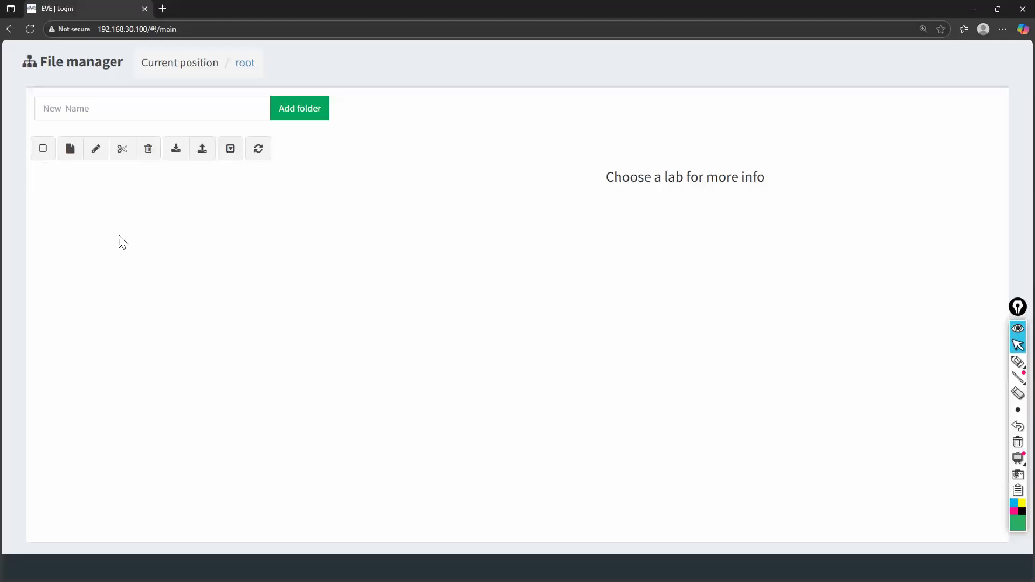
pyautogui.scroll(-3, 98, 303)
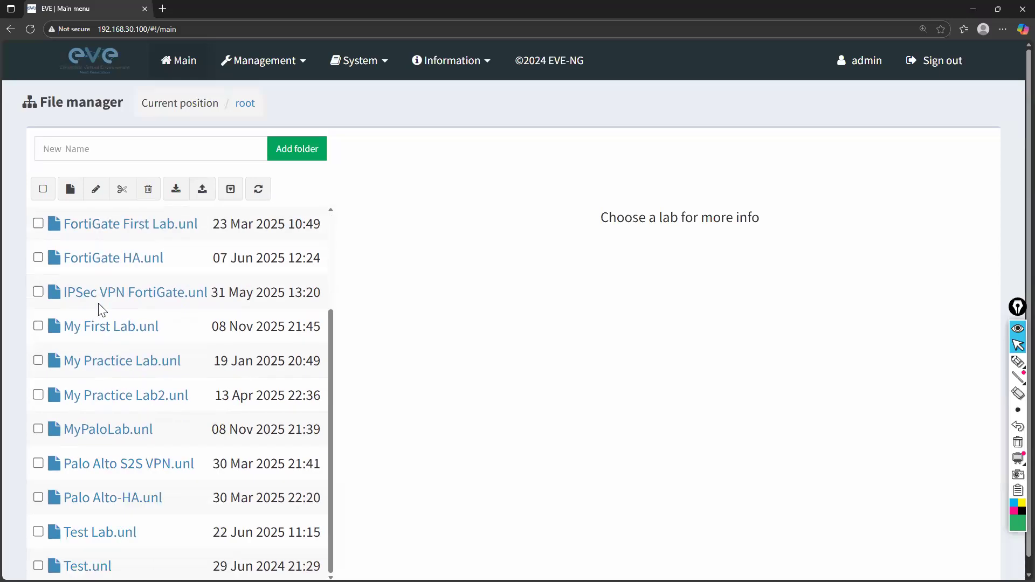
pyautogui.scroll(-1, 98, 302)
pyautogui.click(95, 418)
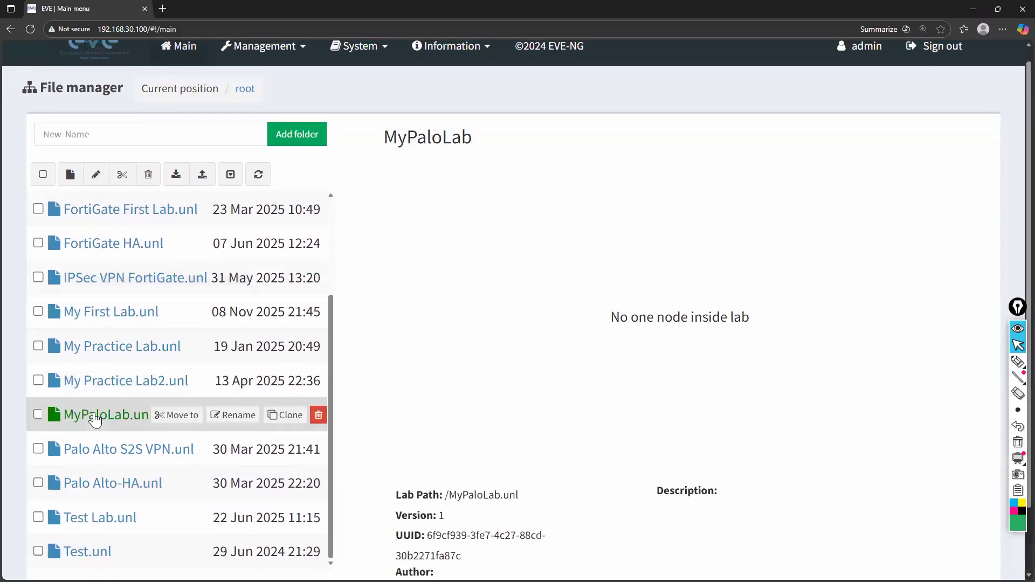
pyautogui.scroll(-2, 418, 550)
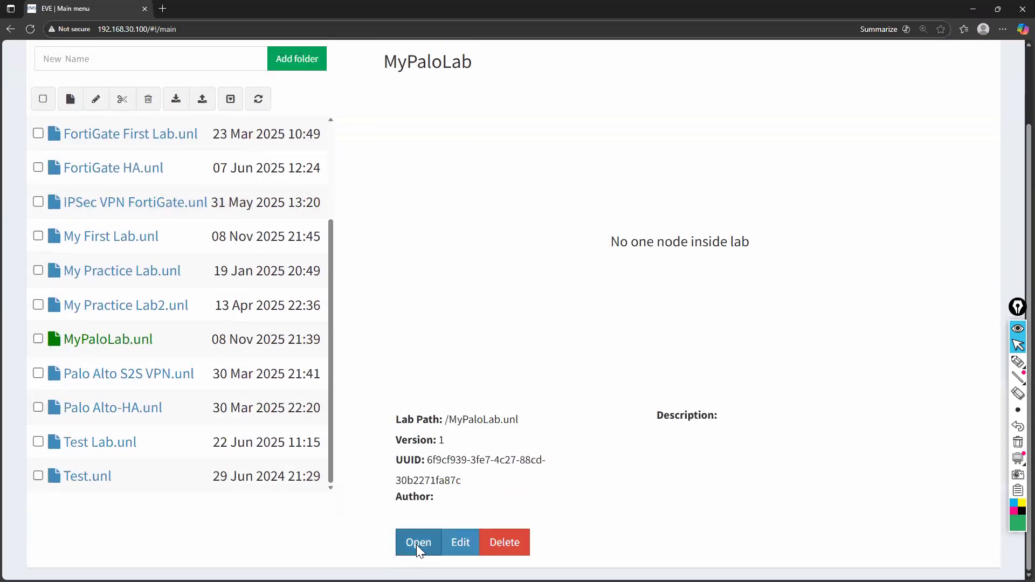
pyautogui.click(416, 545)
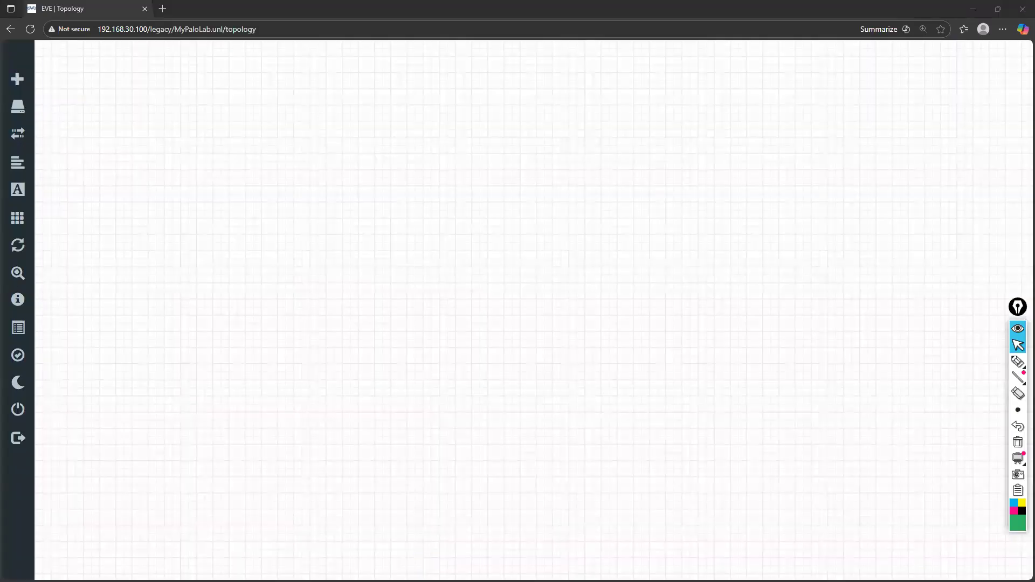
# Start adding a node with the Palo Alto template and choose the paloalto-10.1.1 image
pyautogui.rightClick(392, 311)
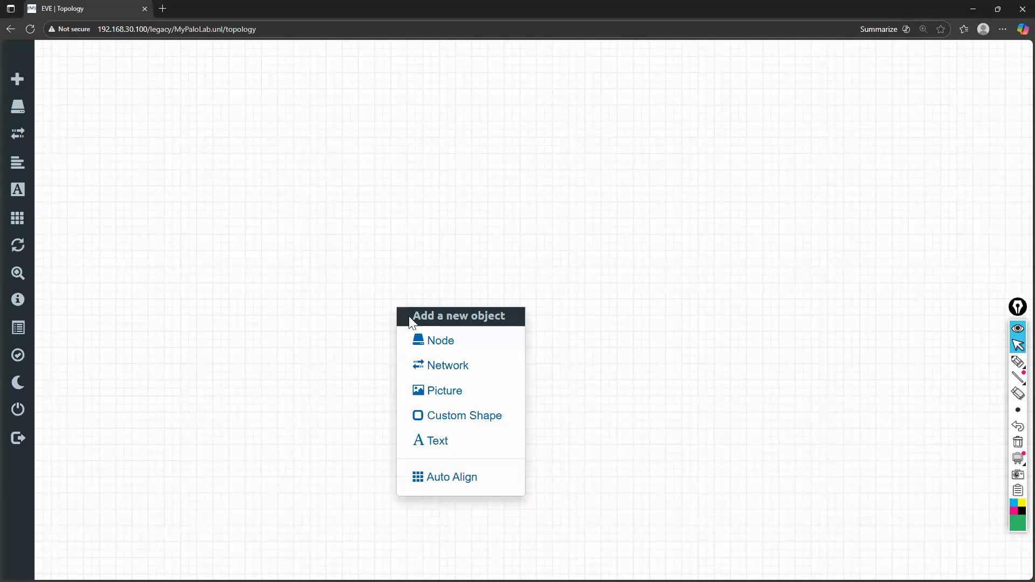
pyautogui.click(435, 341)
pyautogui.write('pal')
pyautogui.press('Return')
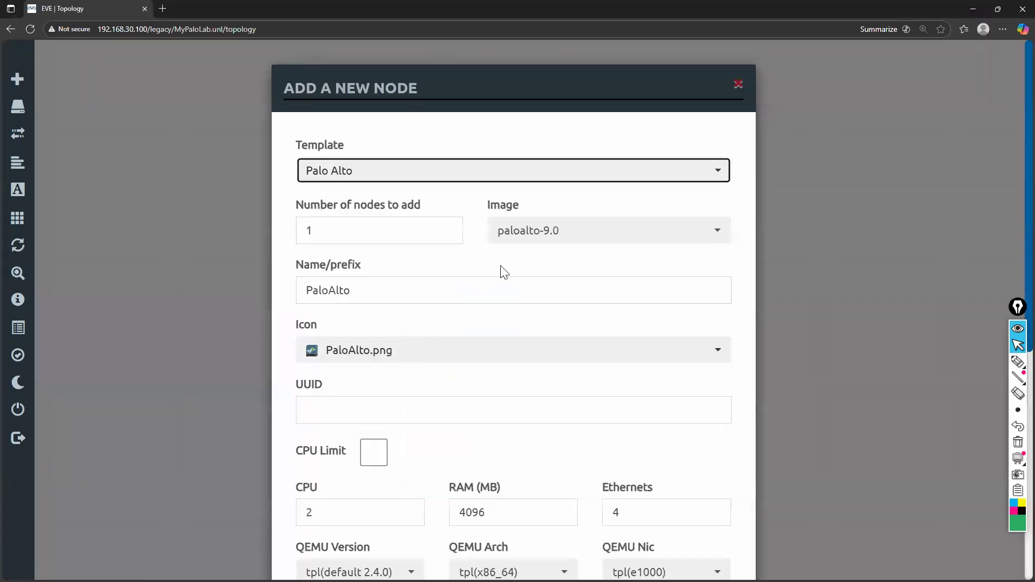
pyautogui.click(577, 230)
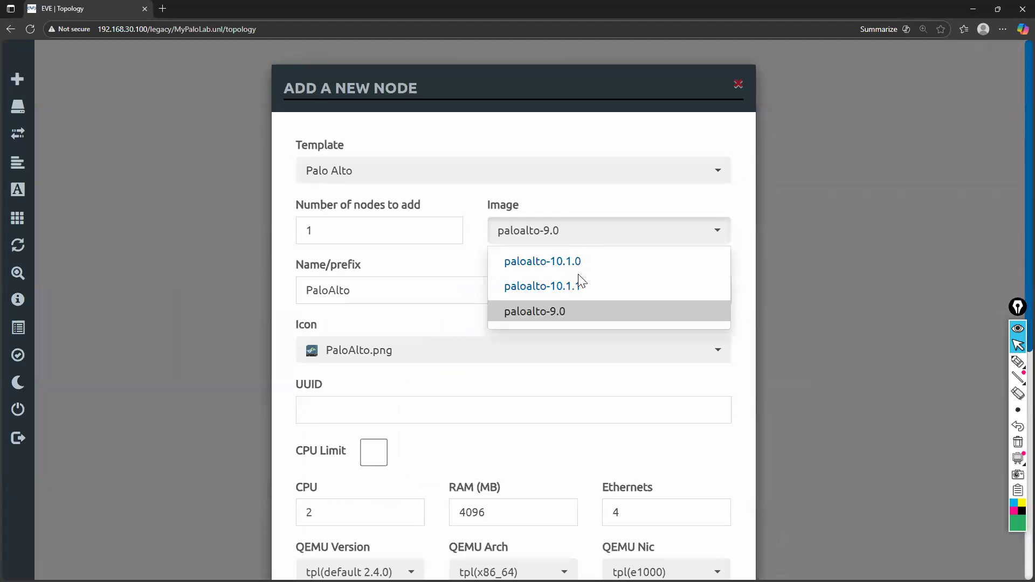
pyautogui.click(580, 283)
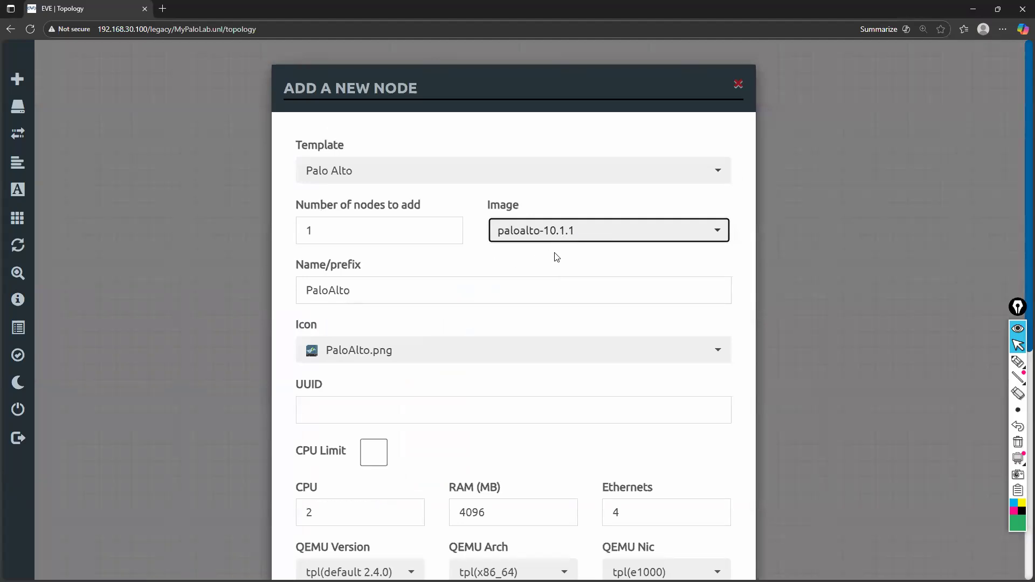
# Review the new node's default settings, its name and the available icons, without changing the icon
pyautogui.scroll(-1, 557, 257)
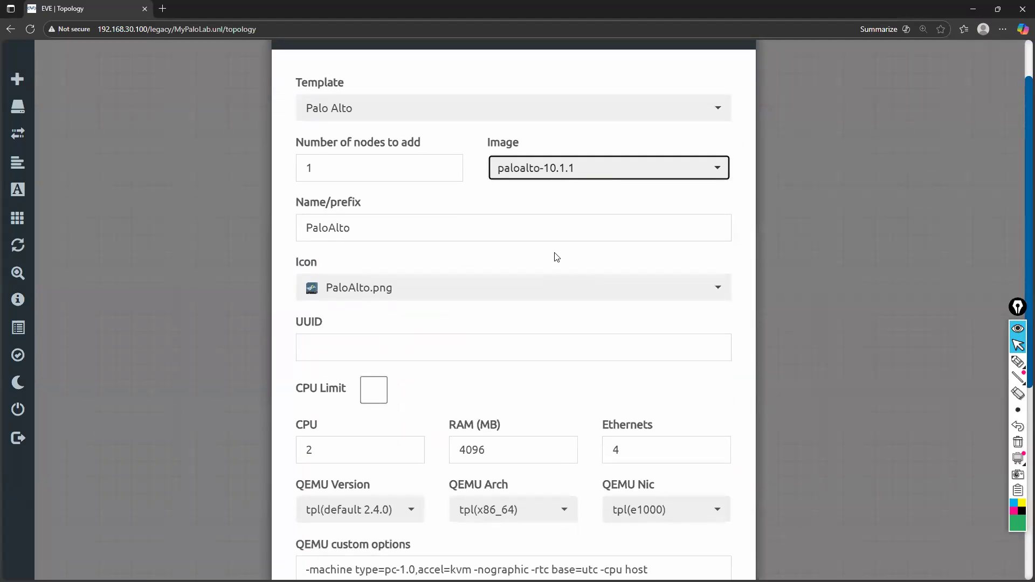
pyautogui.scroll(-1, 557, 258)
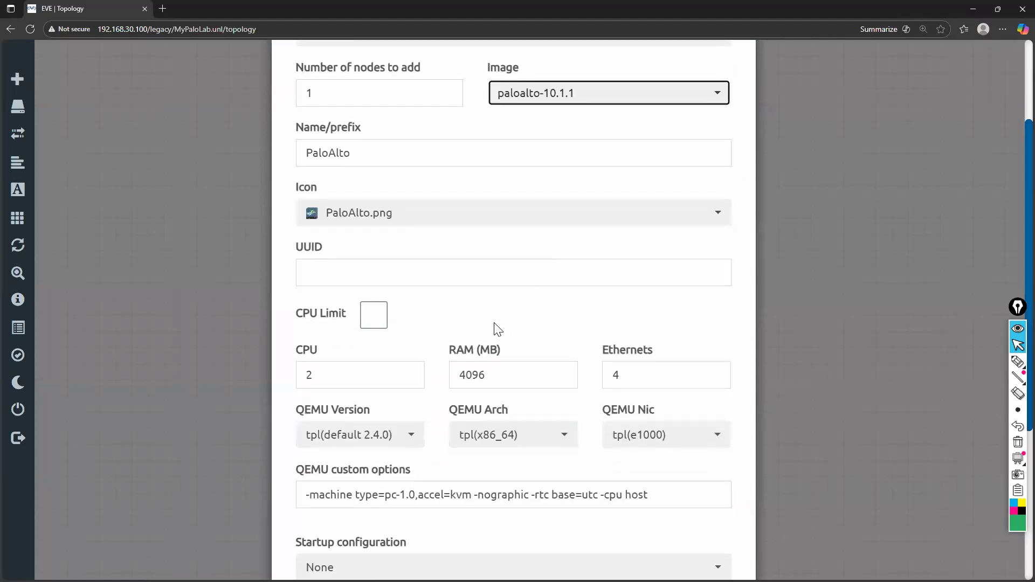
pyautogui.scroll(-1, 498, 329)
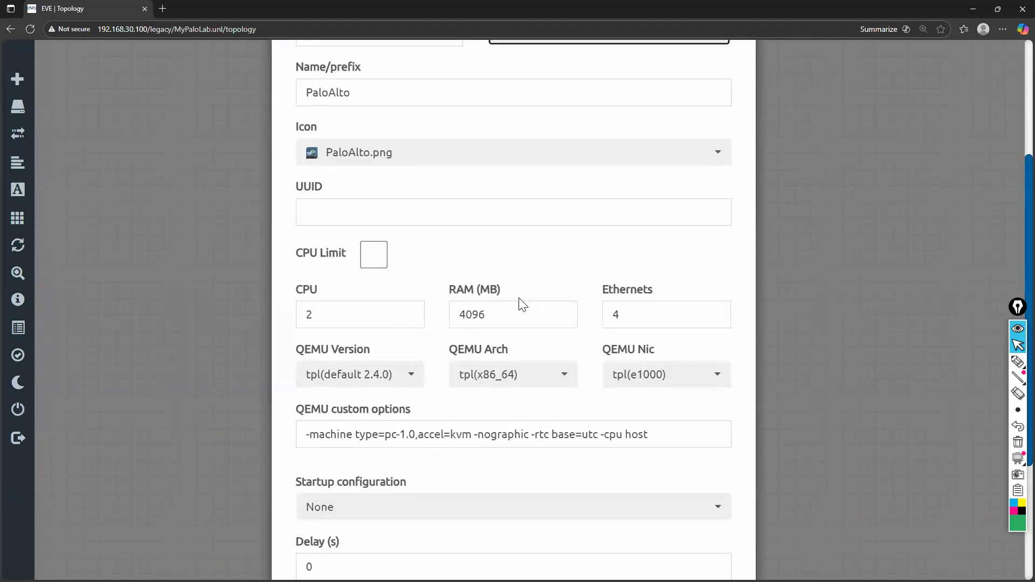
pyautogui.scroll(3, 522, 305)
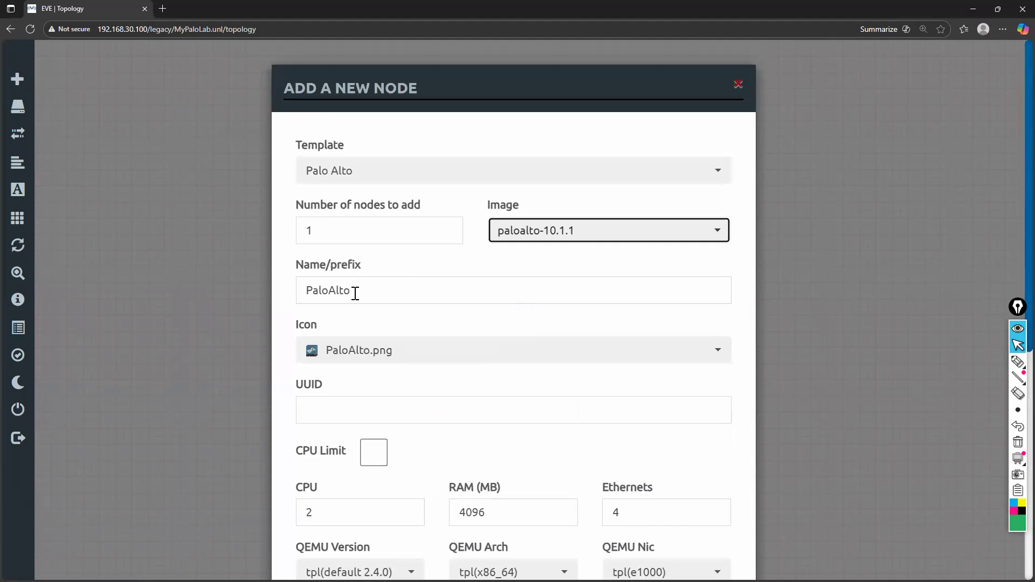
pyautogui.doubleClick(336, 291)
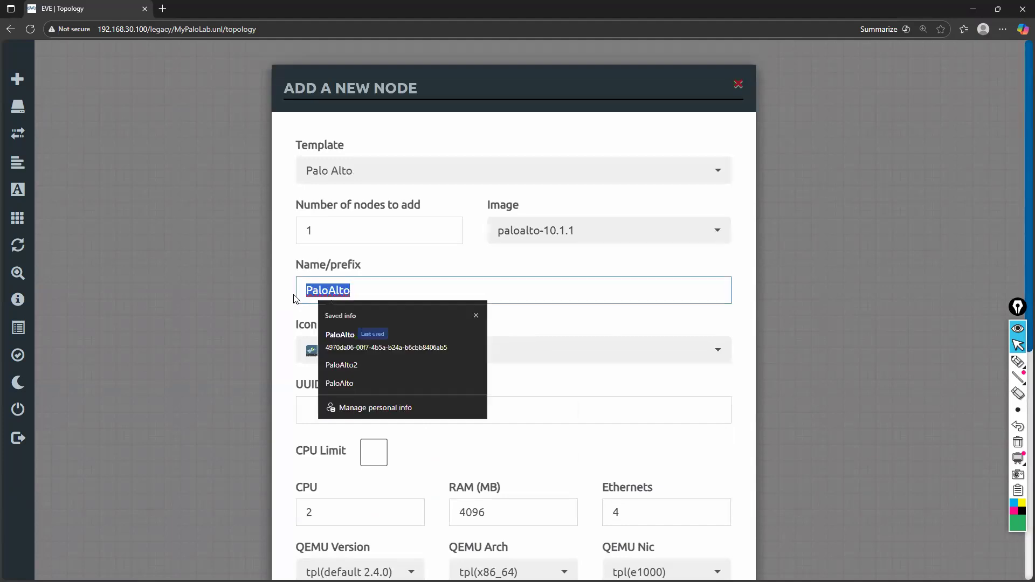
pyautogui.click(432, 264)
pyautogui.scroll(-2, 412, 277)
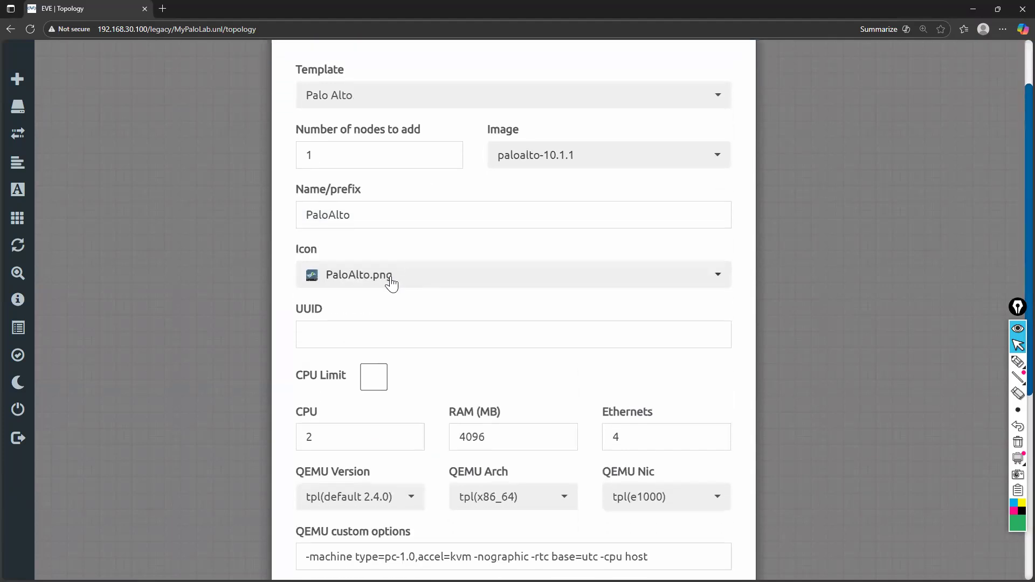
pyautogui.click(432, 286)
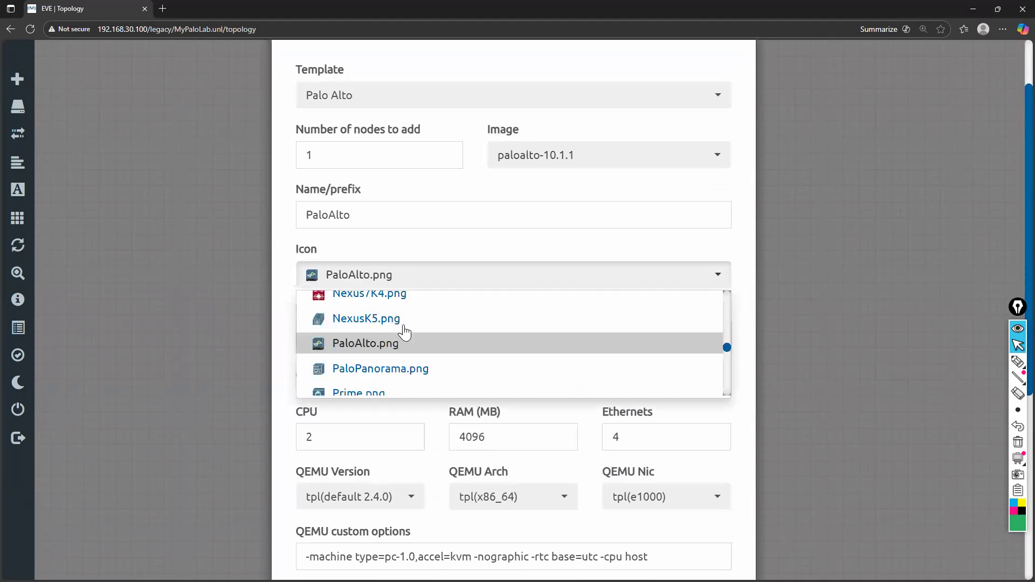
pyautogui.scroll(-1, 407, 370)
pyautogui.scroll(-3, 408, 369)
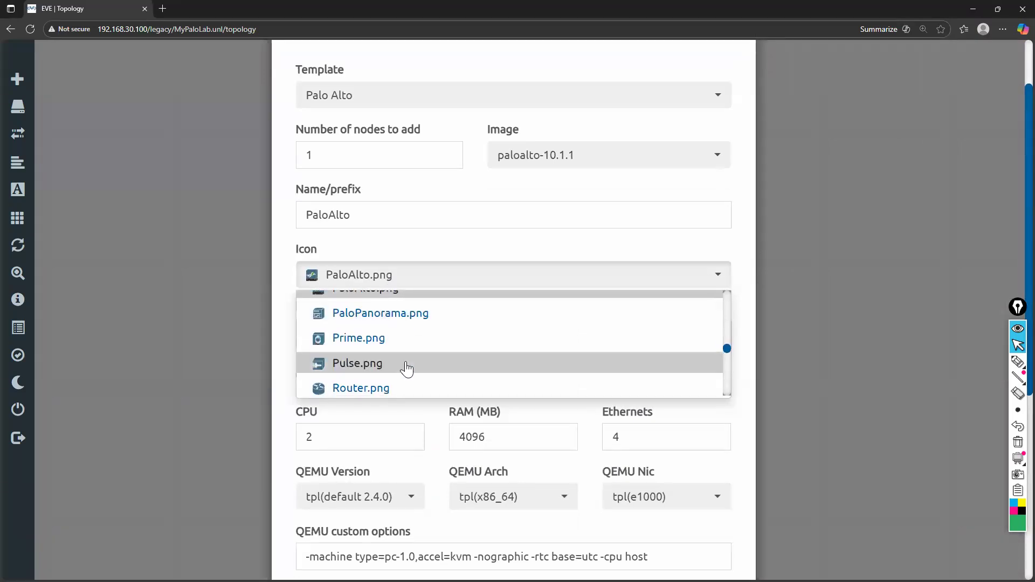
pyautogui.scroll(1, 407, 369)
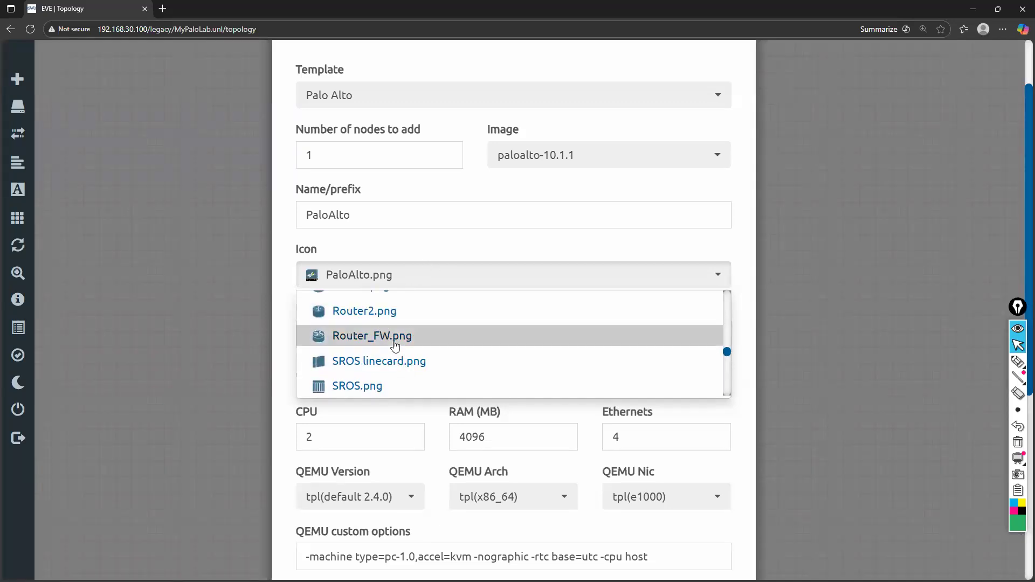
pyautogui.scroll(-1, 393, 344)
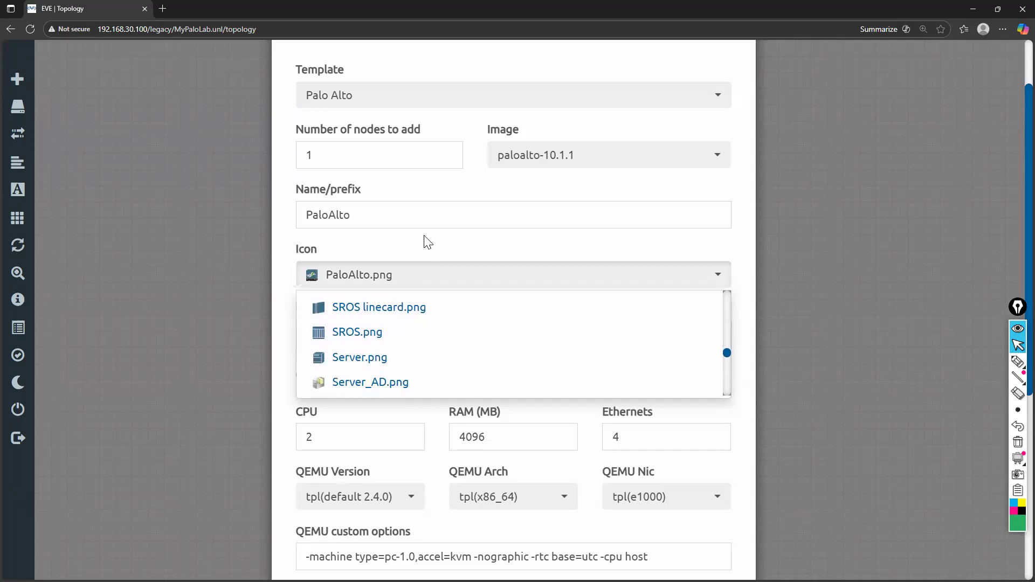
pyautogui.click(359, 253)
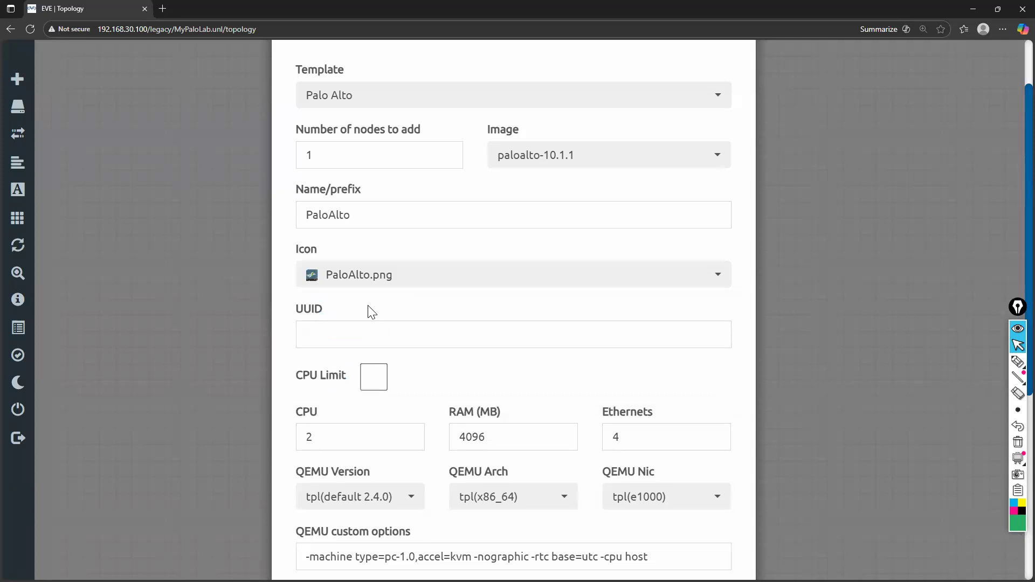
# Examine the new node's CPU, RAM and Ethernets settings without changing them
pyautogui.scroll(-1, 371, 312)
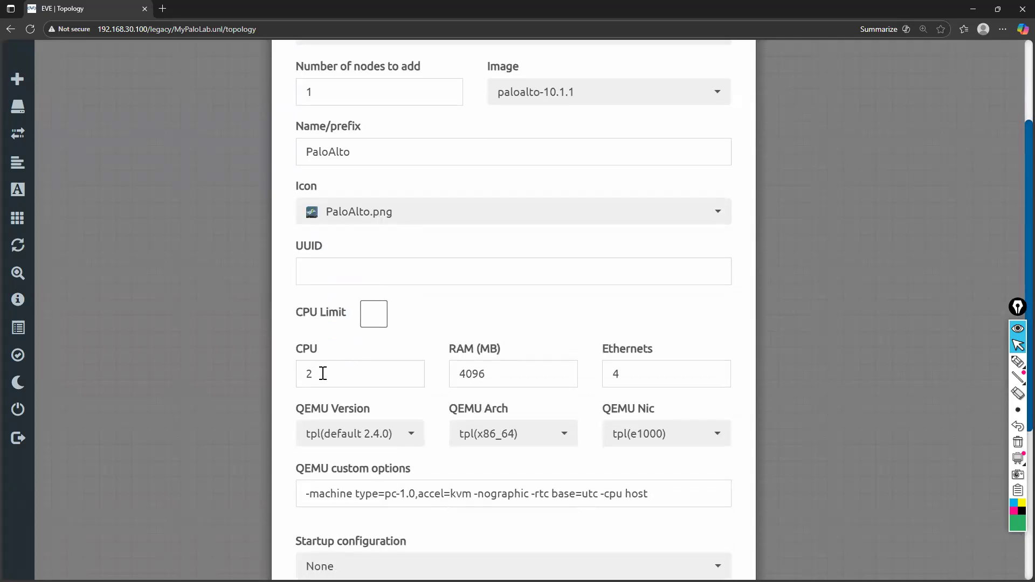
pyautogui.scroll(-1, 322, 373)
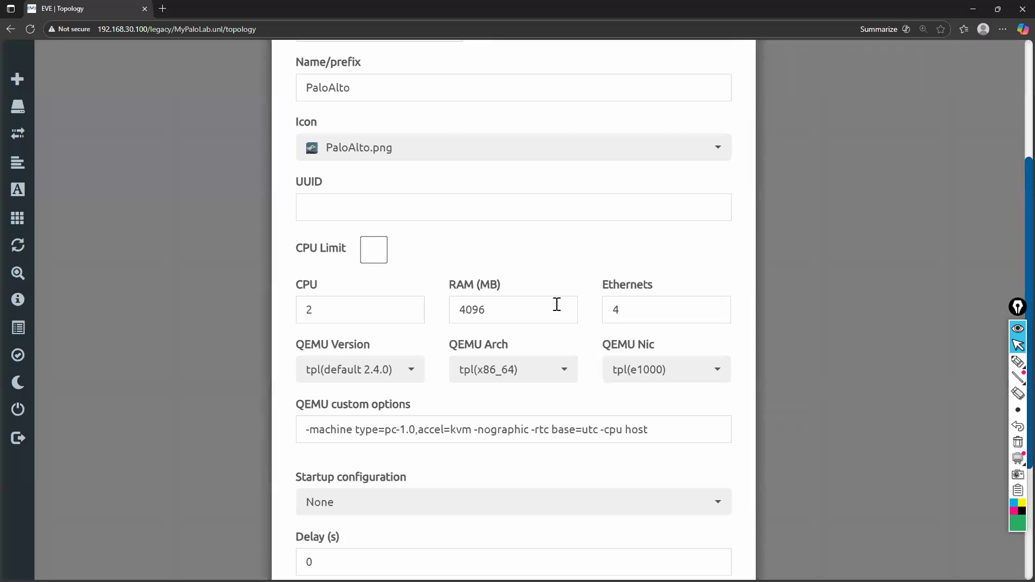
pyautogui.click(492, 313)
pyautogui.doubleClick(460, 311)
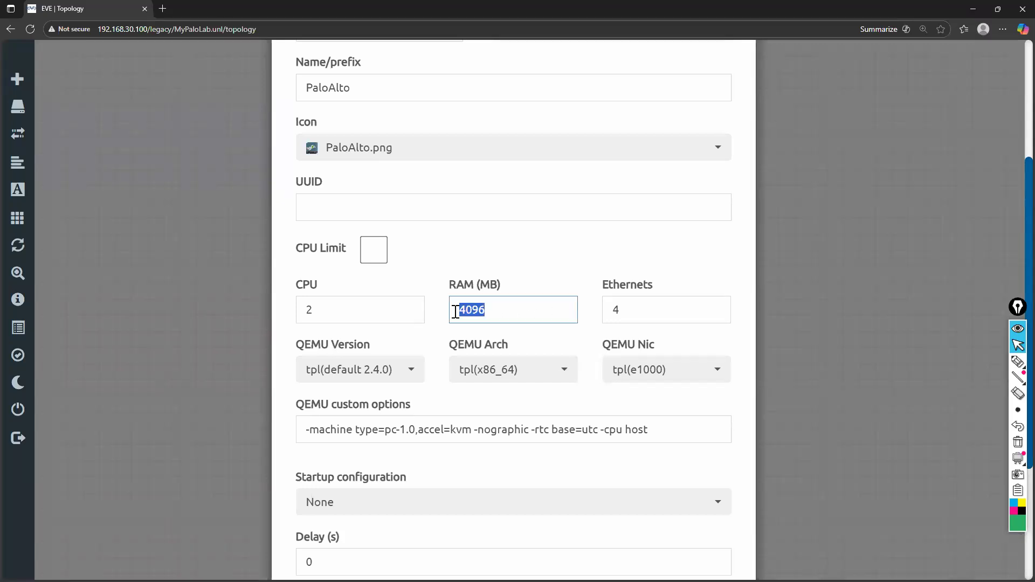
pyautogui.click(427, 313)
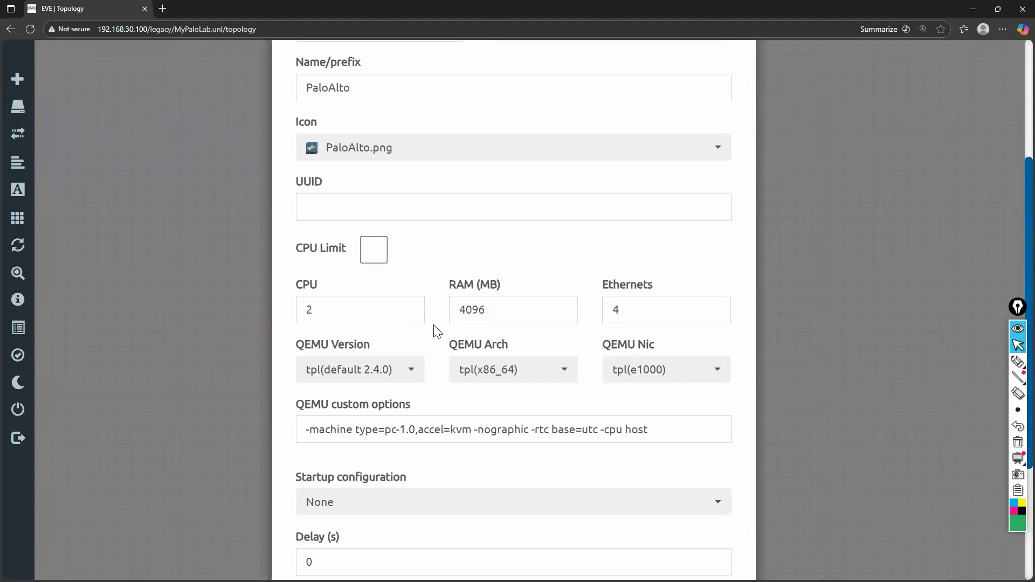
pyautogui.scroll(-1, 436, 331)
pyautogui.doubleClick(617, 262)
pyautogui.click(589, 232)
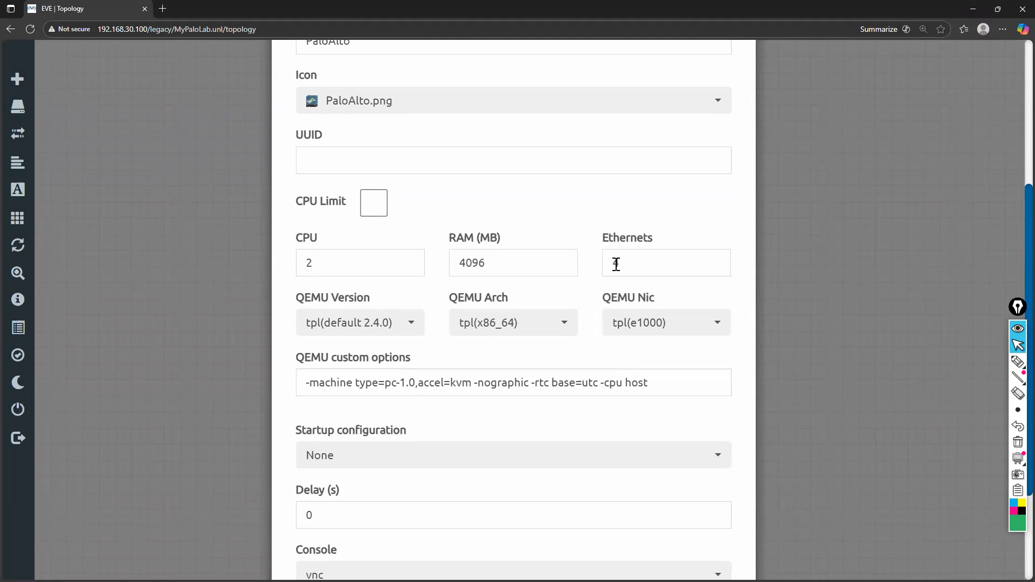
# Save the Palo Alto node with its default settings and move it to the upper middle of the topology canvas
pyautogui.scroll(-3, 595, 277)
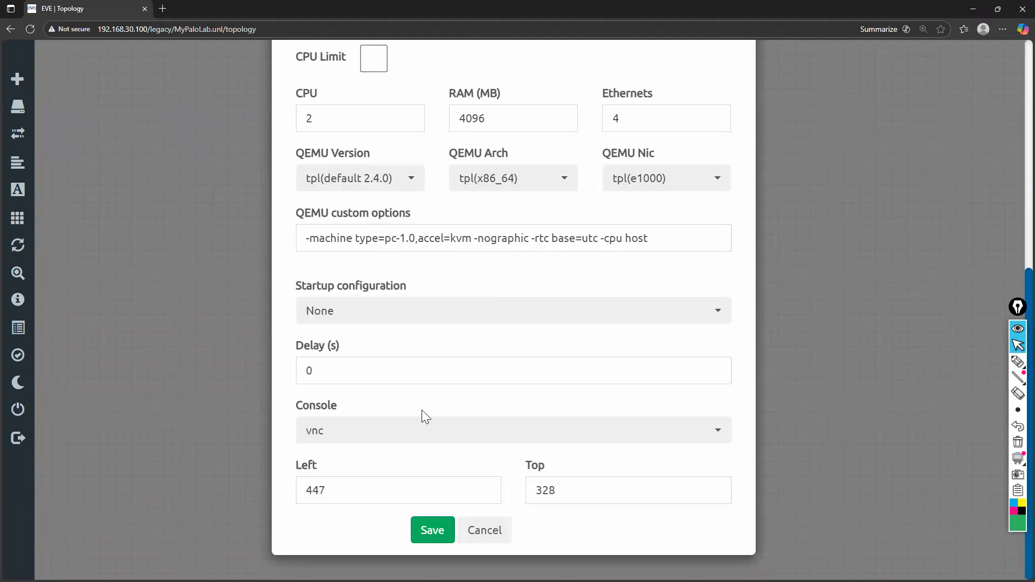
pyautogui.click(438, 535)
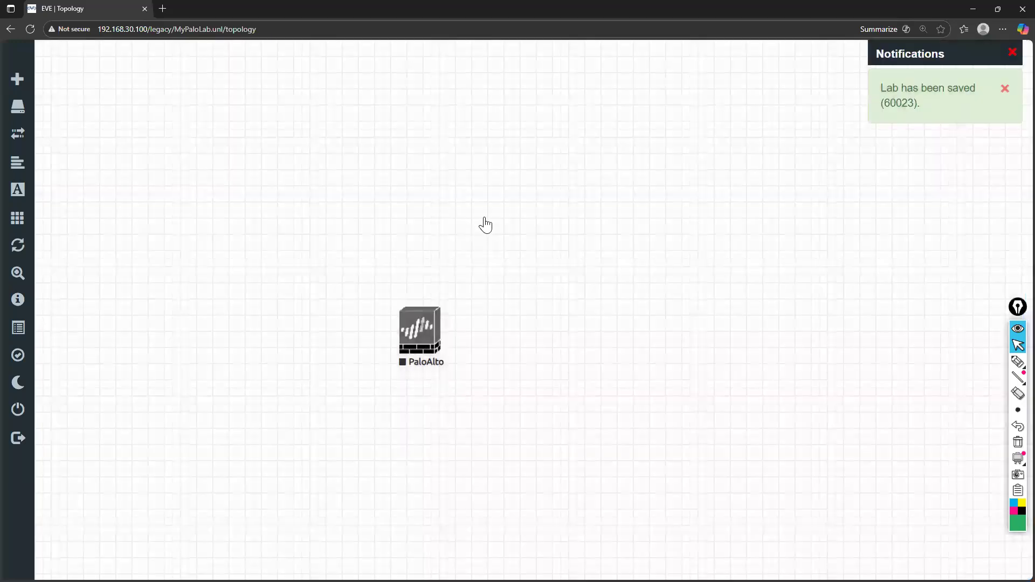
pyautogui.moveTo(420, 330); pyautogui.dragTo(500, 180)
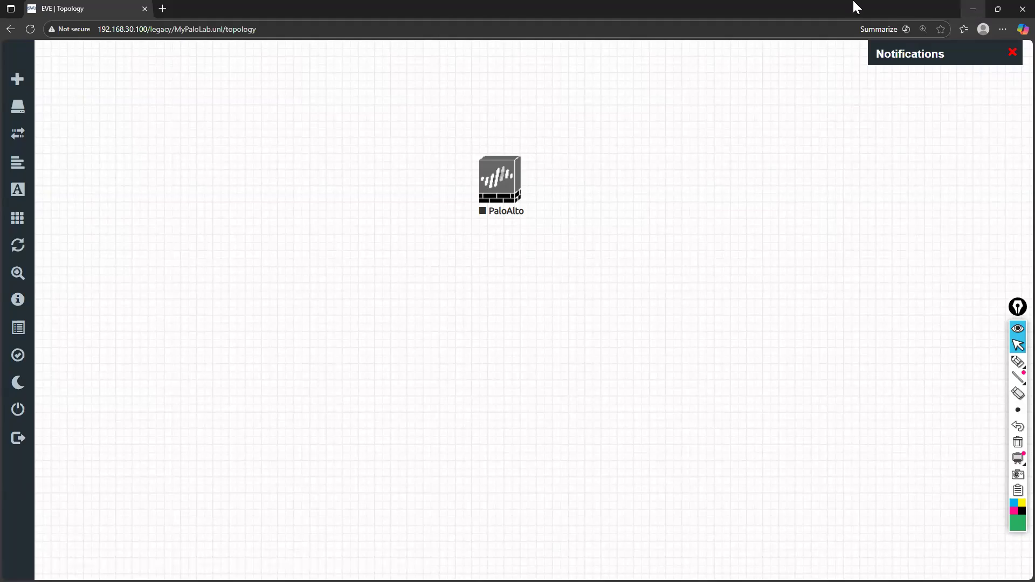
# Switch to the PA-3400 Series datasheet in Chrome and examine the I/O ports listed for the PA-3410 in the hardware specifications
pyautogui.click(973, 8)
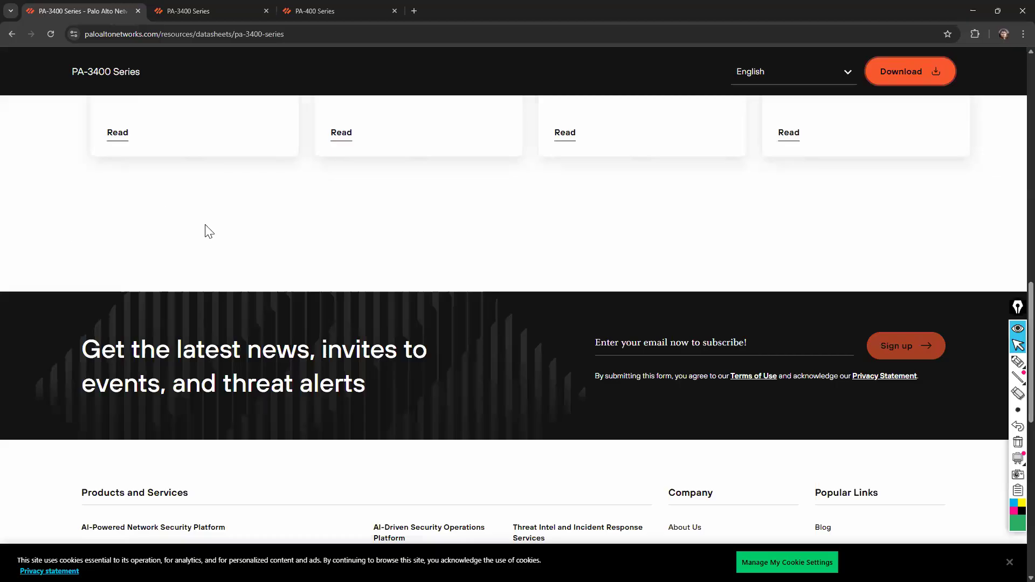
pyautogui.scroll(5, 205, 229)
pyautogui.scroll(3, 206, 225)
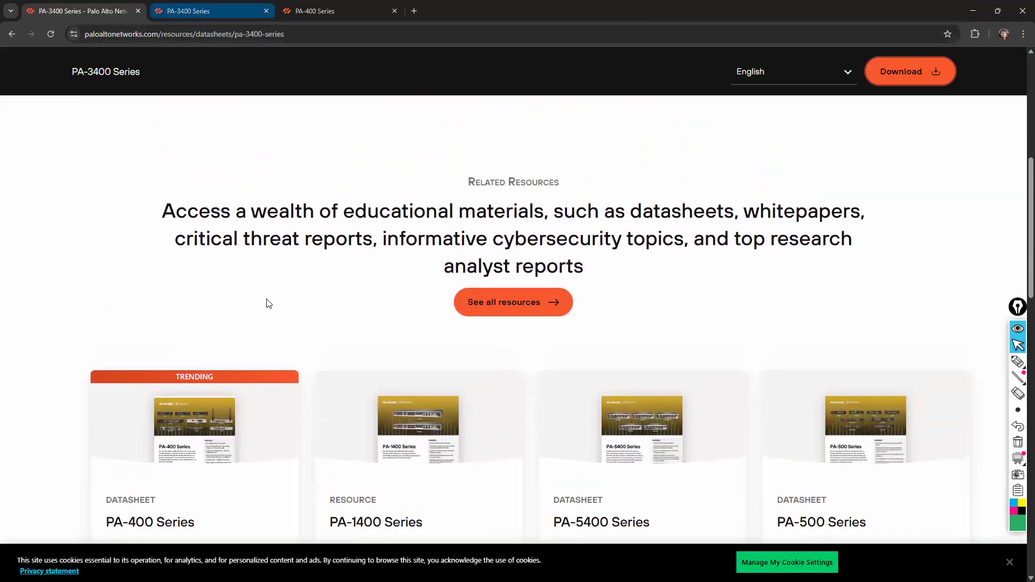
pyautogui.hotkey('ctrl', 'Tab')
pyautogui.scroll(-1, 268, 303)
pyautogui.scroll(-6, 267, 304)
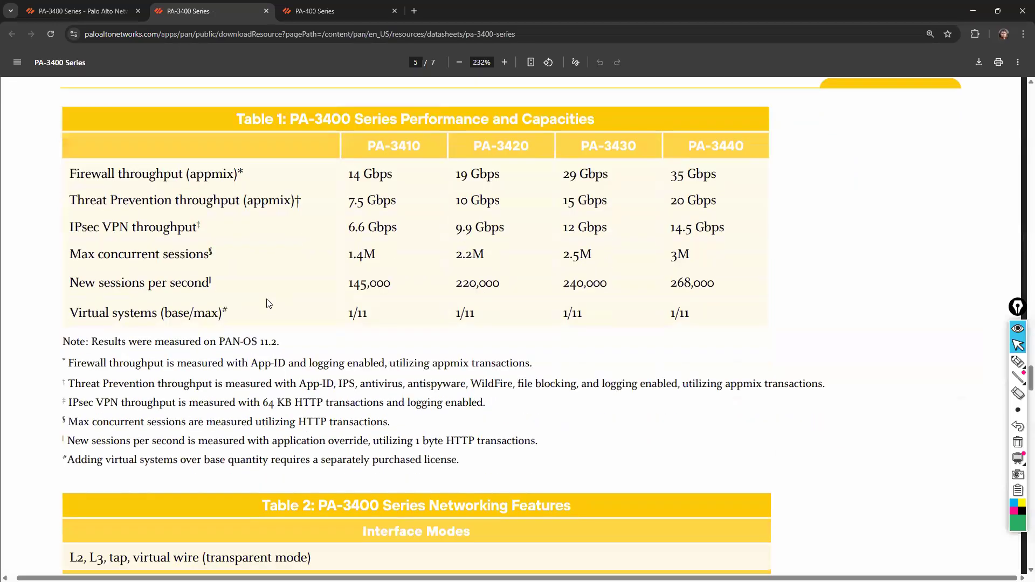
pyautogui.scroll(-10, 268, 304)
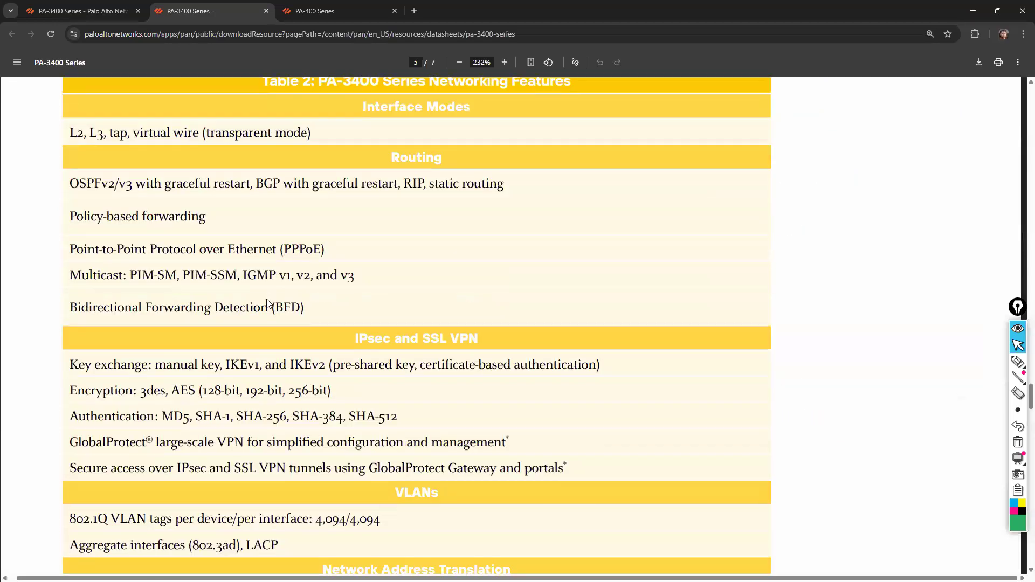
pyautogui.scroll(-12, 268, 303)
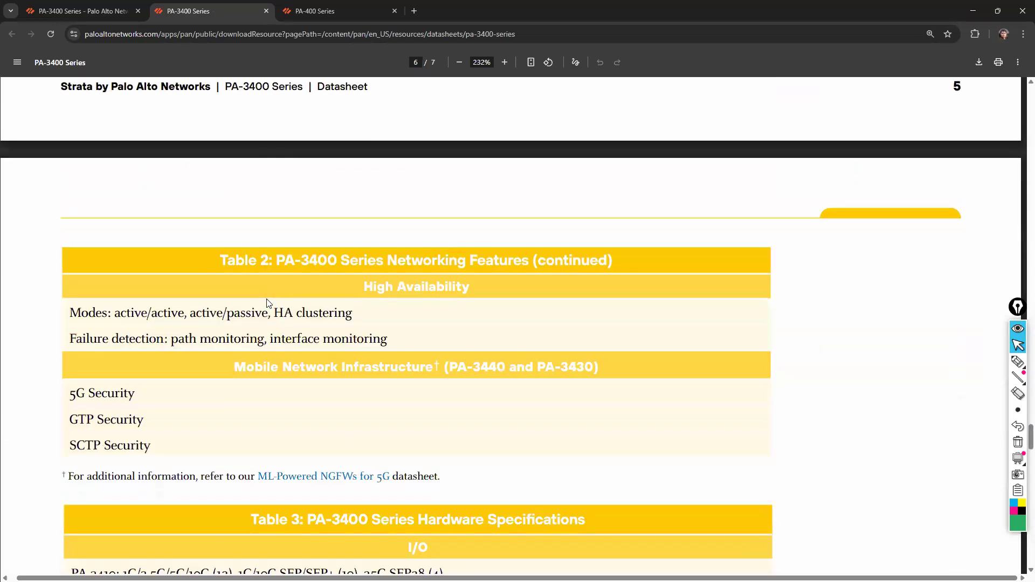
pyautogui.scroll(-1, 266, 300)
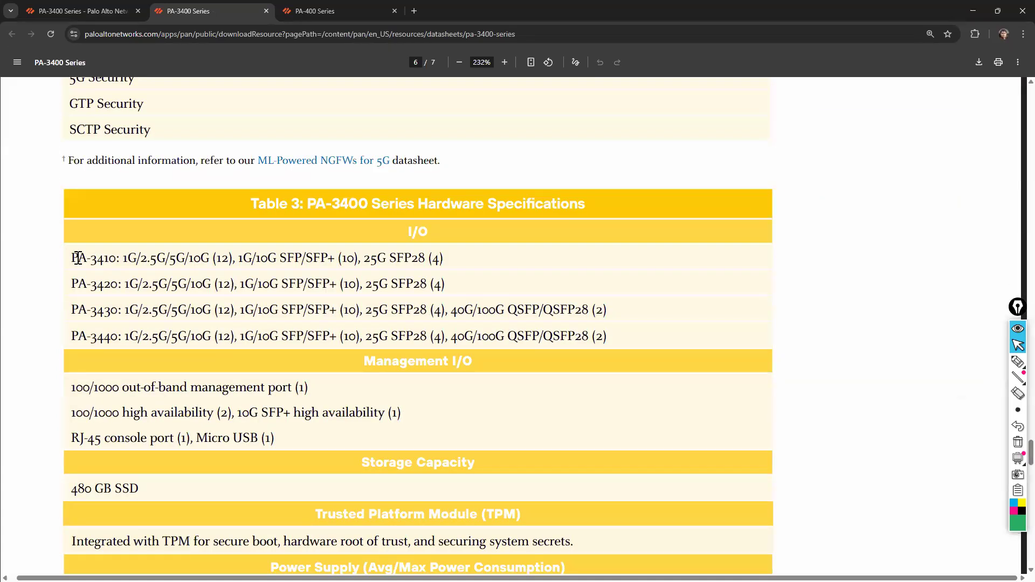
pyautogui.moveTo(124, 257); pyautogui.dragTo(246, 264)
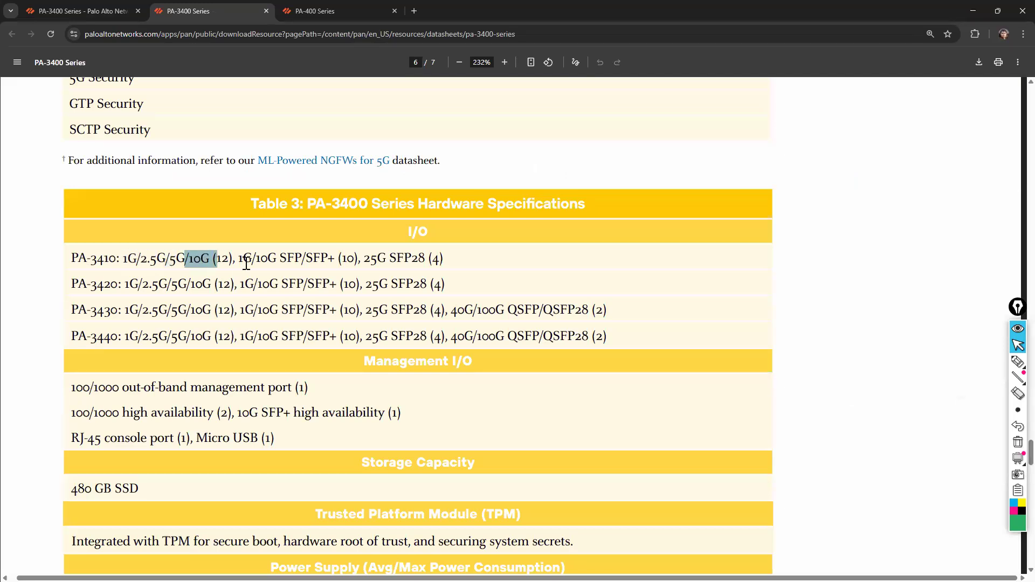
pyautogui.click(246, 264)
# Review the Management I/O and Storage Capacity entries in the PA-3400 Series hardware specifications
pyautogui.scroll(-1, 246, 263)
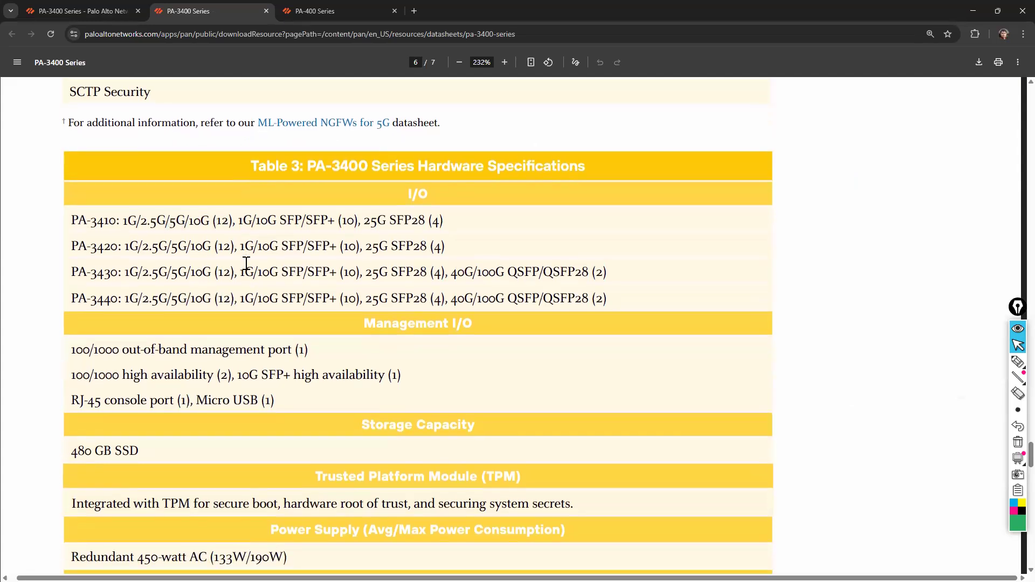
pyautogui.scroll(-1, 246, 264)
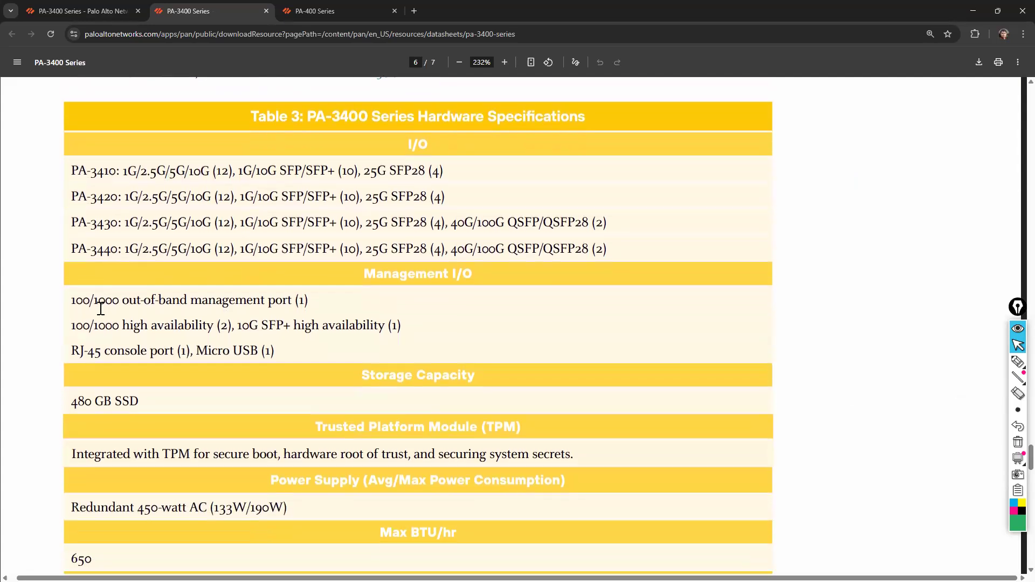
pyautogui.moveTo(70, 350); pyautogui.dragTo(275, 354)
pyautogui.click(282, 355)
pyautogui.moveTo(73, 402); pyautogui.dragTo(144, 405)
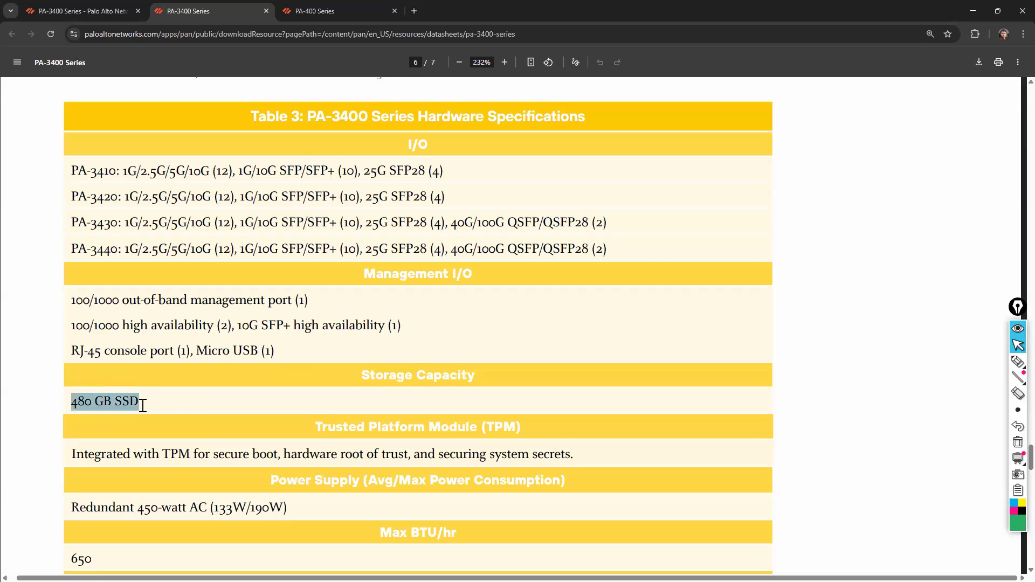
pyautogui.click(172, 405)
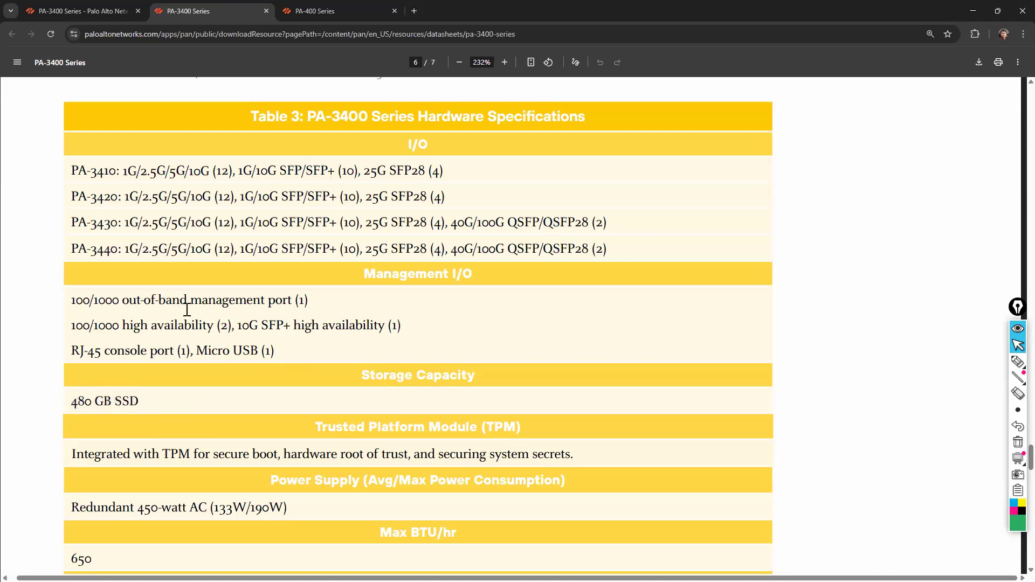
# Return to the MyPaloLab topology in EVE-NG and move the PaloAlto node slightly lower on the canvas
pyautogui.hotkey('alt', 'Tab')
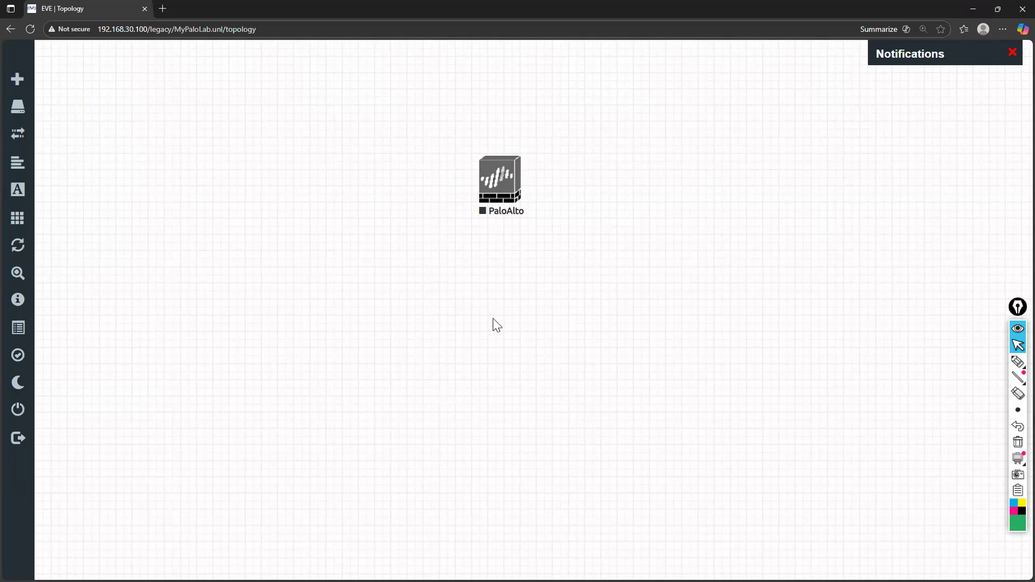
pyautogui.moveTo(514, 178); pyautogui.dragTo(514, 204)
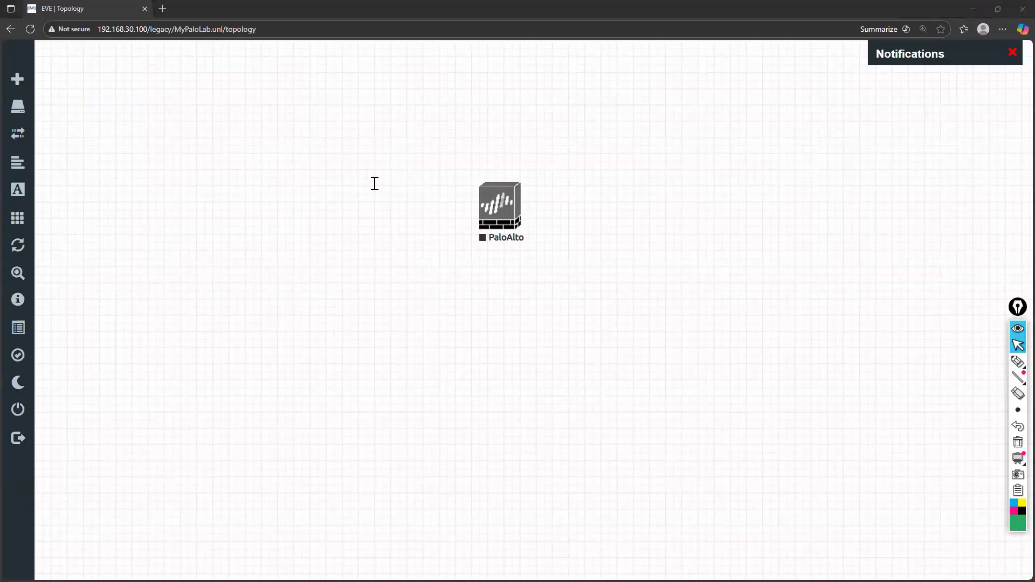
# Switch back to the PA-3400 Series datasheet and inspect the PA-3410's front-panel ports up close on the cover page
pyautogui.hotkey('alt', 'Tab')
pyautogui.scroll(1, 374, 184)
pyautogui.scroll(10, 374, 183)
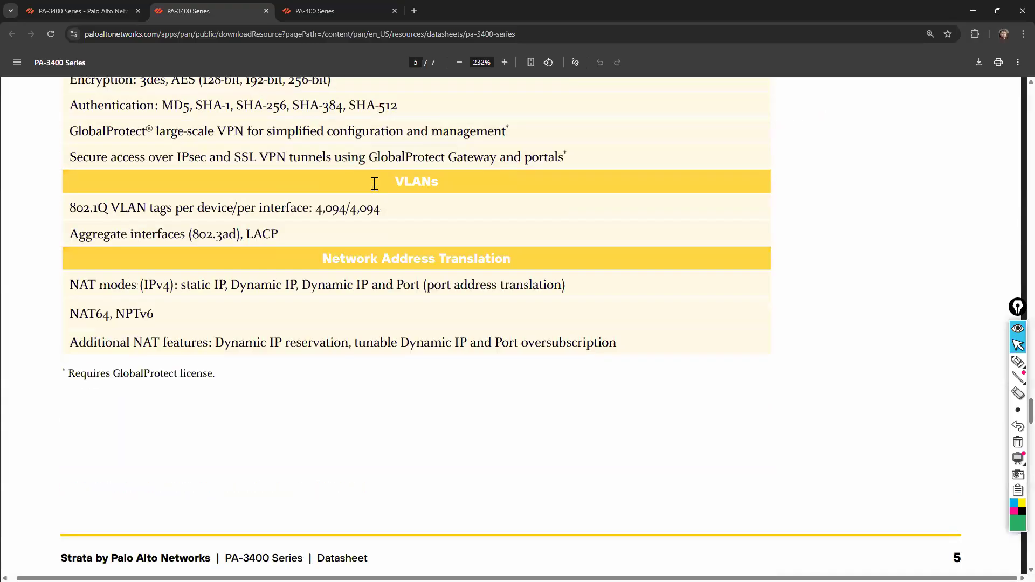
pyautogui.scroll(20, 374, 183)
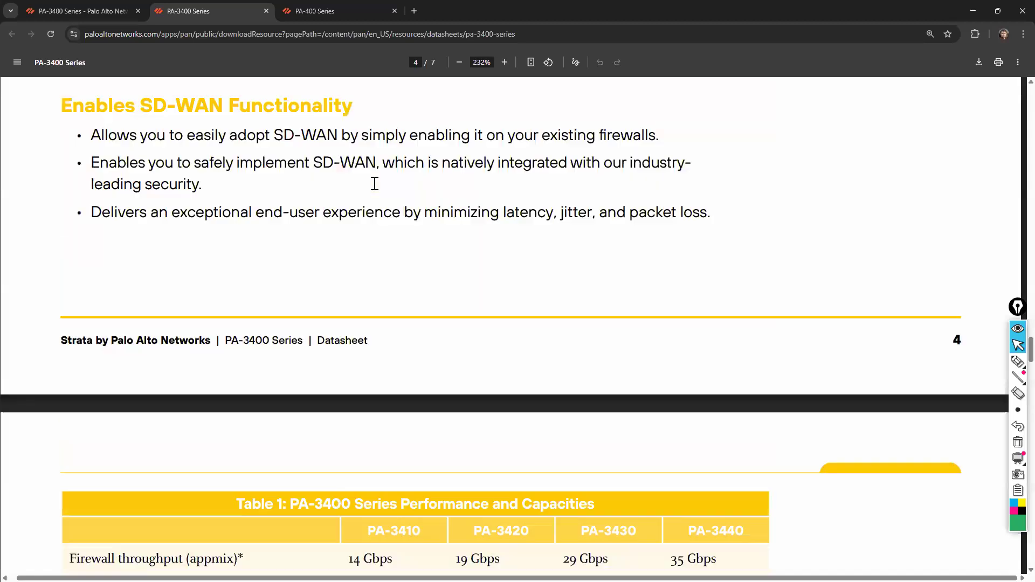
pyautogui.scroll(15, 456, 241)
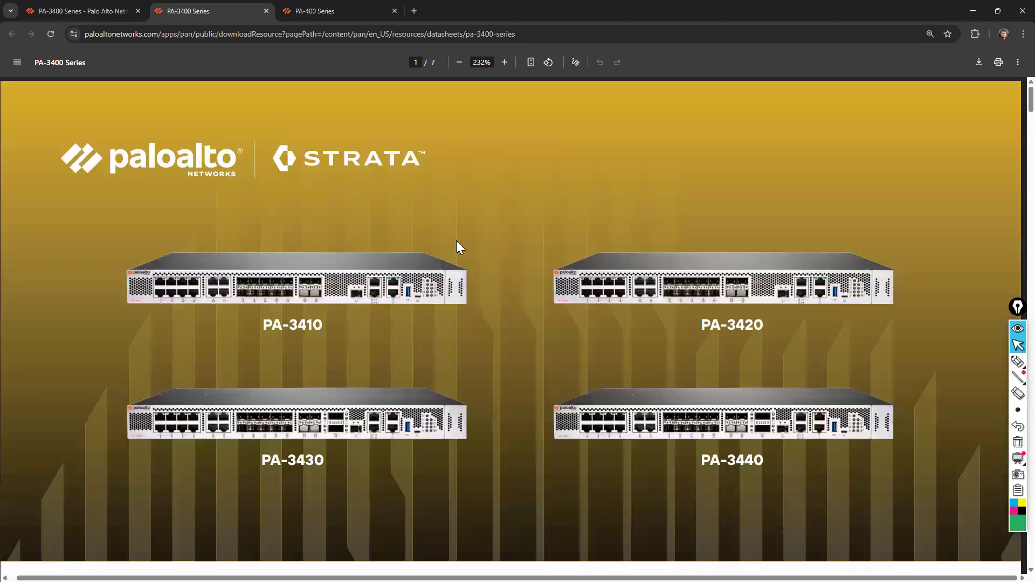
pyautogui.keyDown('ctrl'); pyautogui.scroll(1, 314, 277); pyautogui.keyUp('ctrl')
pyautogui.keyDown('ctrl'); pyautogui.scroll(5, 313, 279); pyautogui.keyUp('ctrl')
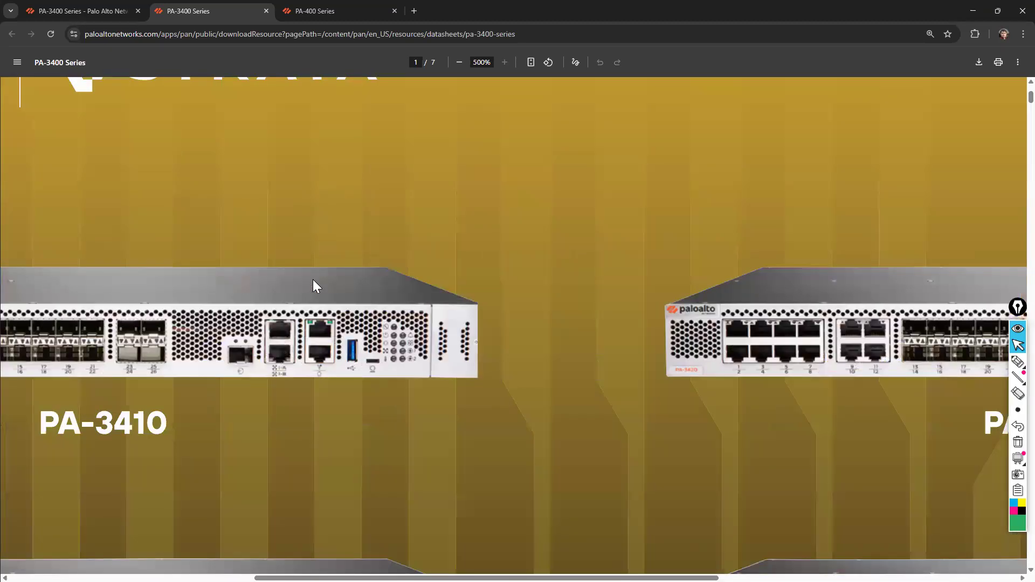
pyautogui.hscroll(-6, 314, 280)
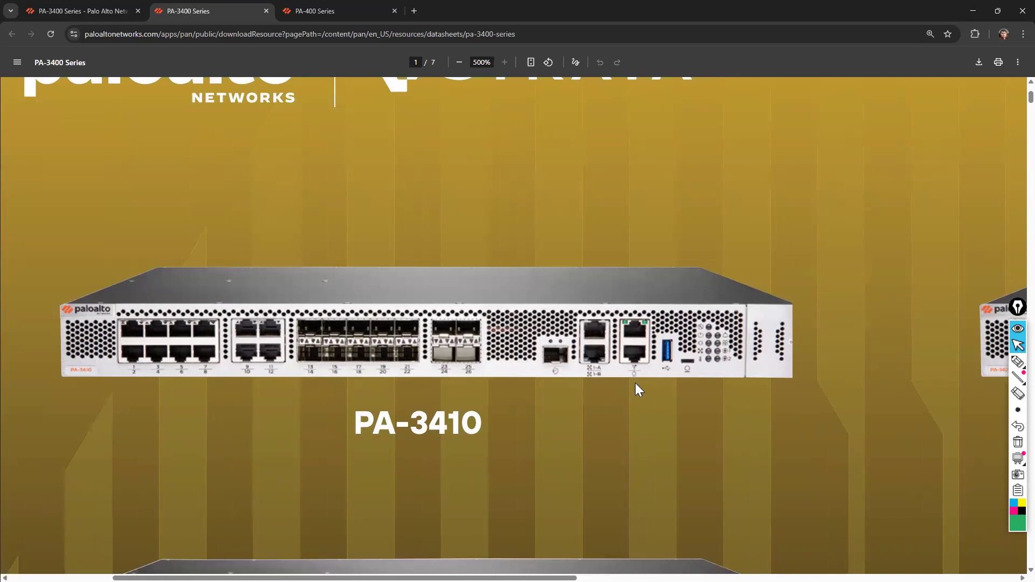
# Examine the front-panel ports of the PA-3420, PA-3440 and PA-3430 on the datasheet's cover page
pyautogui.hscroll(8, 681, 381)
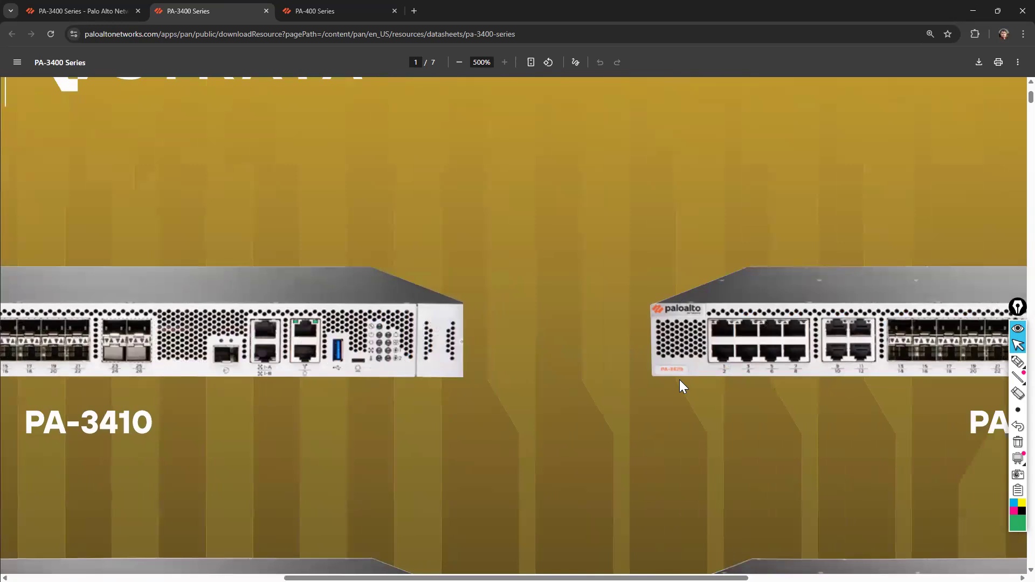
pyautogui.hscroll(7, 679, 383)
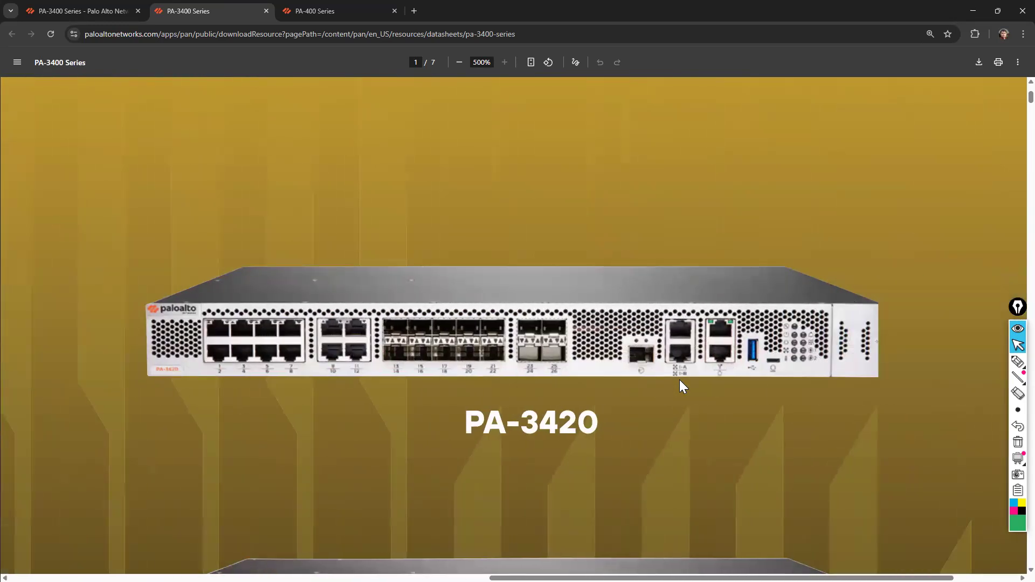
pyautogui.scroll(-1, 679, 380)
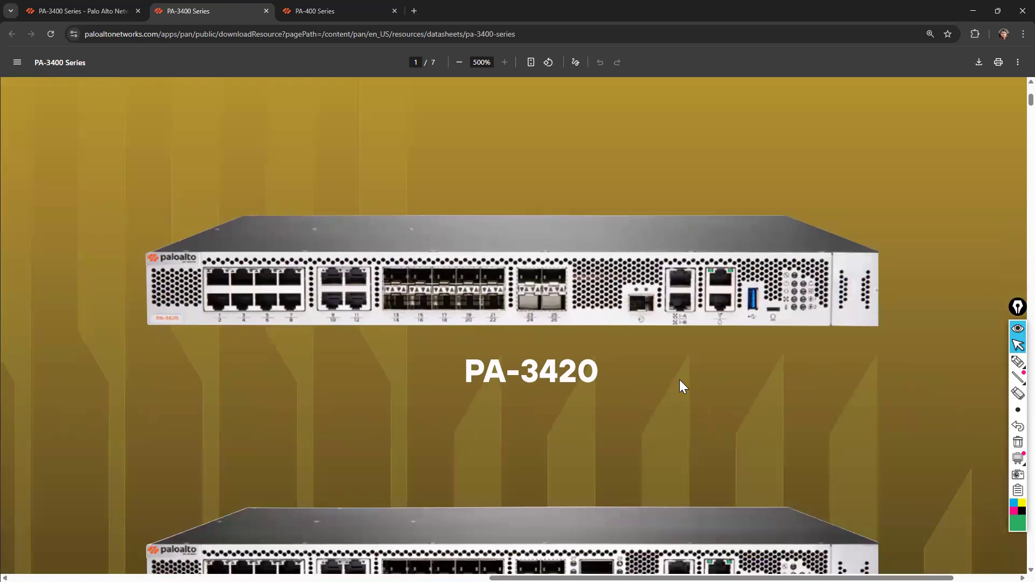
pyautogui.scroll(-5, 681, 381)
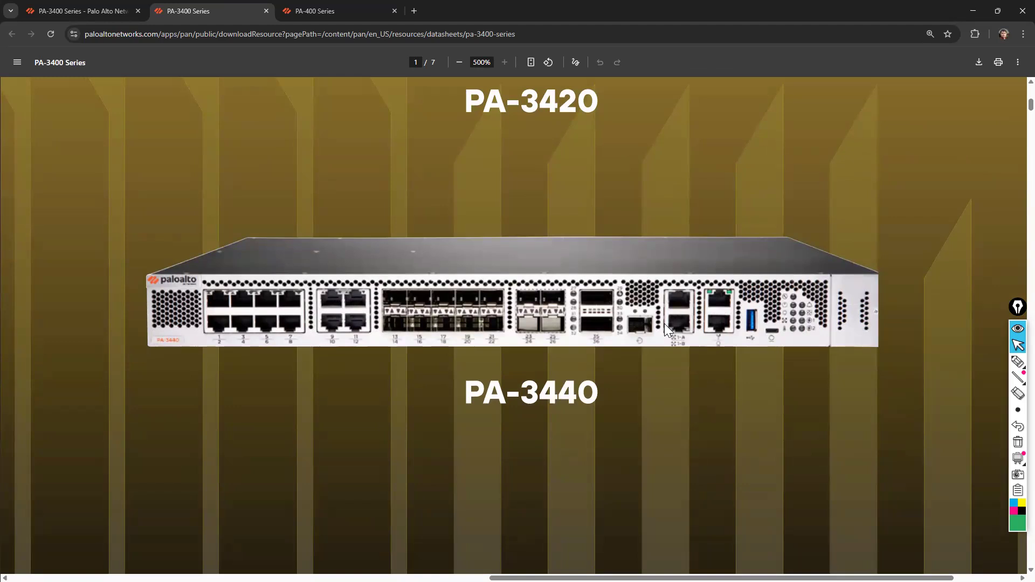
pyautogui.keyDown('ctrl'); pyautogui.scroll(-6, 709, 347); pyautogui.keyUp('ctrl')
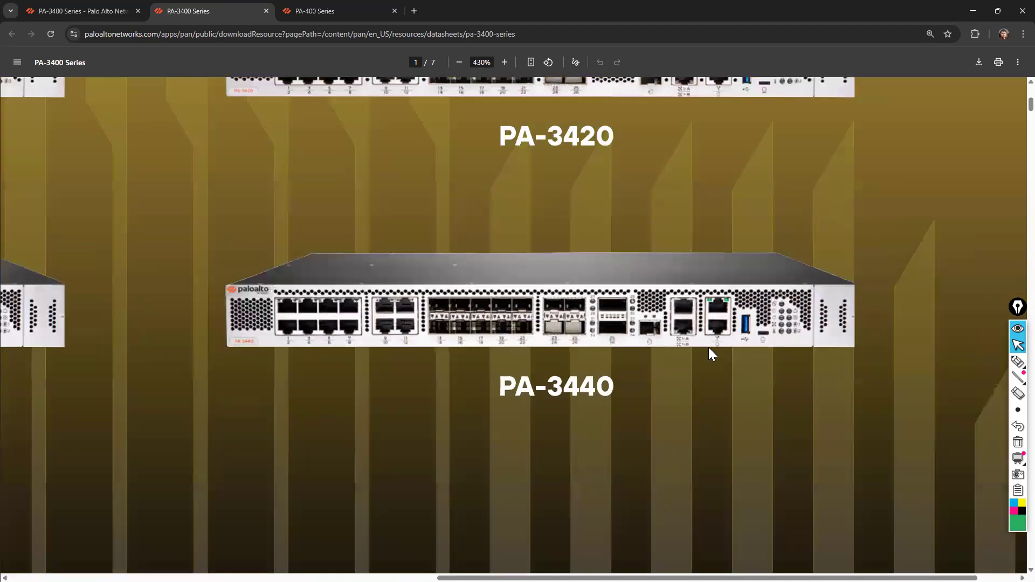
pyautogui.keyDown('ctrl'); pyautogui.scroll(5, 365, 325); pyautogui.keyUp('ctrl')
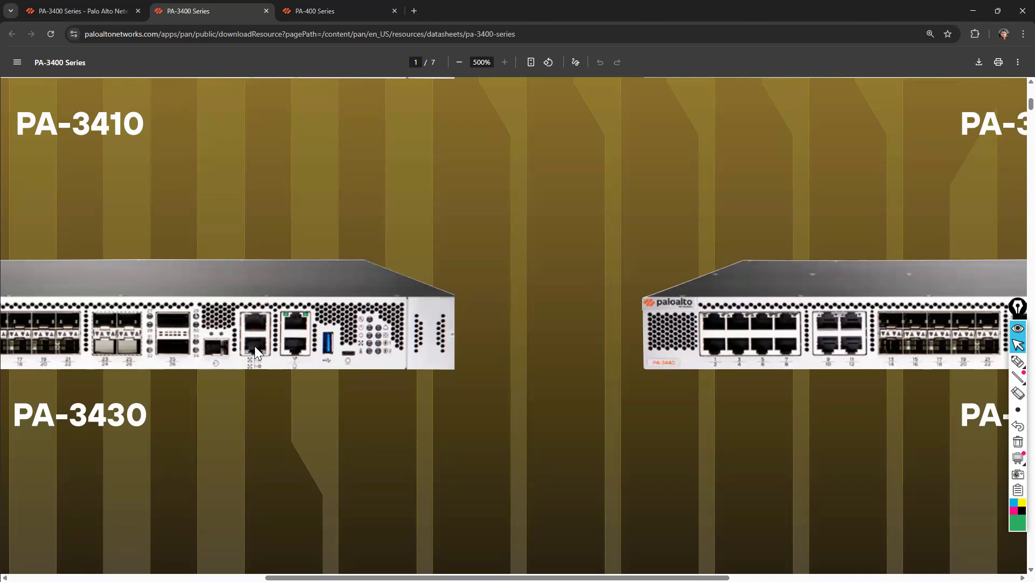
pyautogui.hscroll(-8, 254, 346)
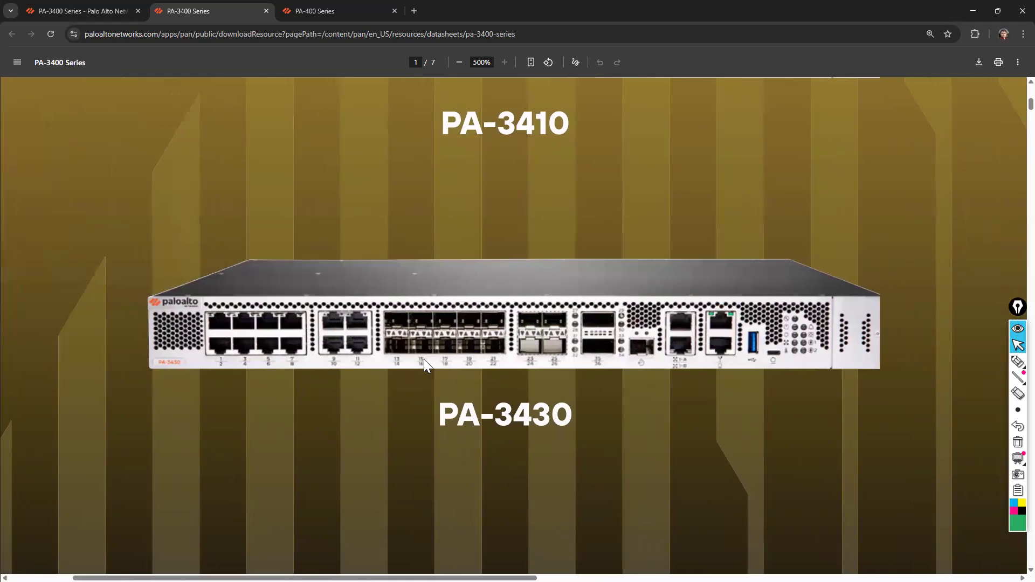
pyautogui.scroll(-5, 424, 359)
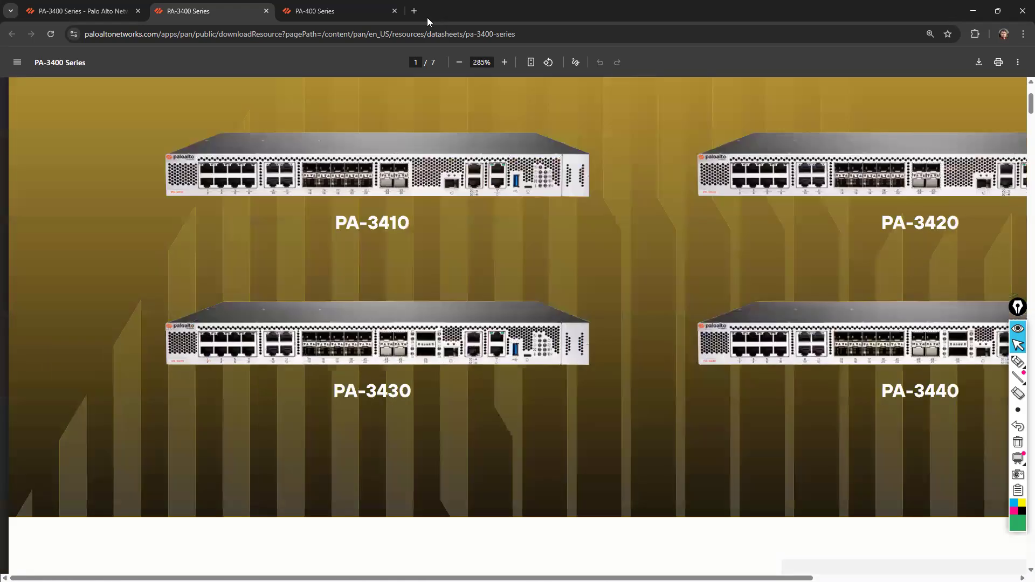
# Search Google for "default ip of palo alto" in a new tab and expand the AI Overview to its full setup steps
pyautogui.click(419, 14)
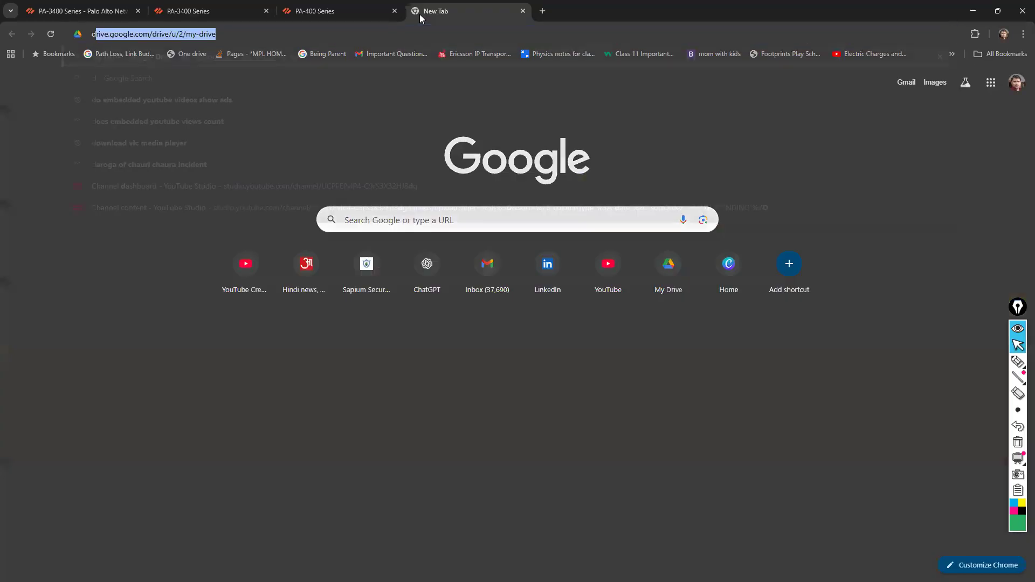
pyautogui.write('dfa')
pyautogui.press('BackSpace')
pyautogui.press('BackSpace')
pyautogui.press('BackSpace')
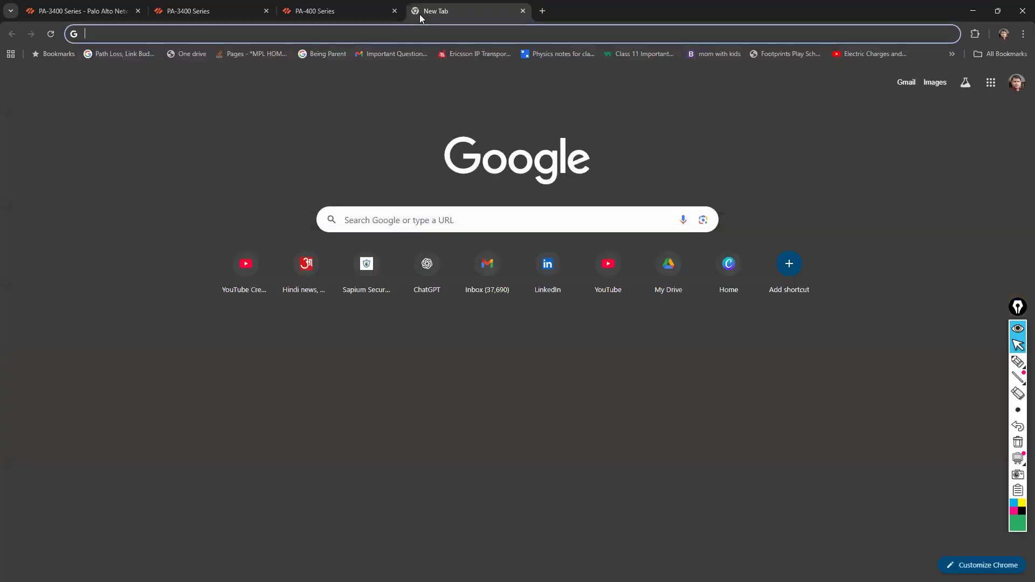
pyautogui.write('default i')
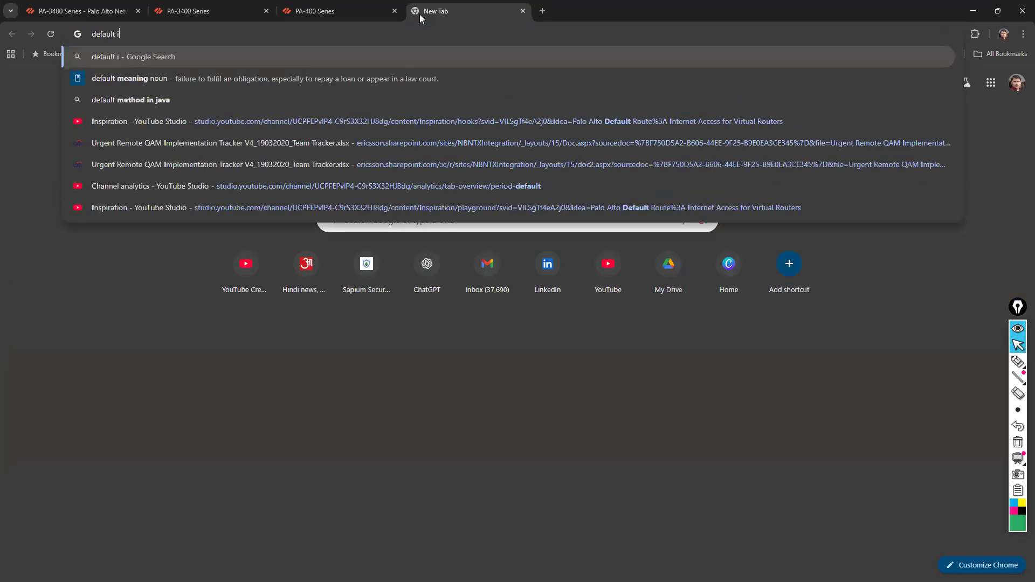
pyautogui.write('p of palo')
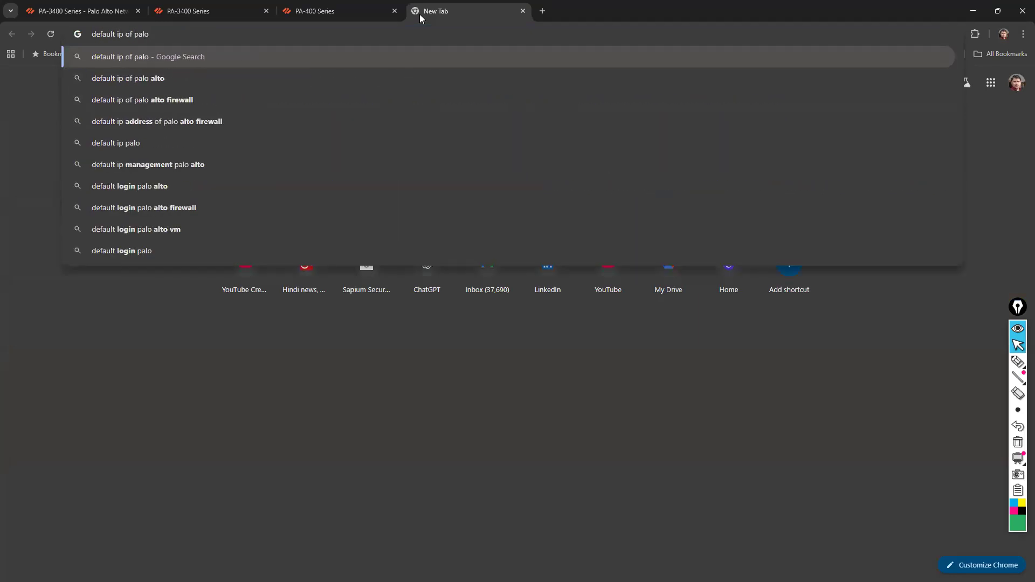
pyautogui.press('Down')
pyautogui.press('Return')
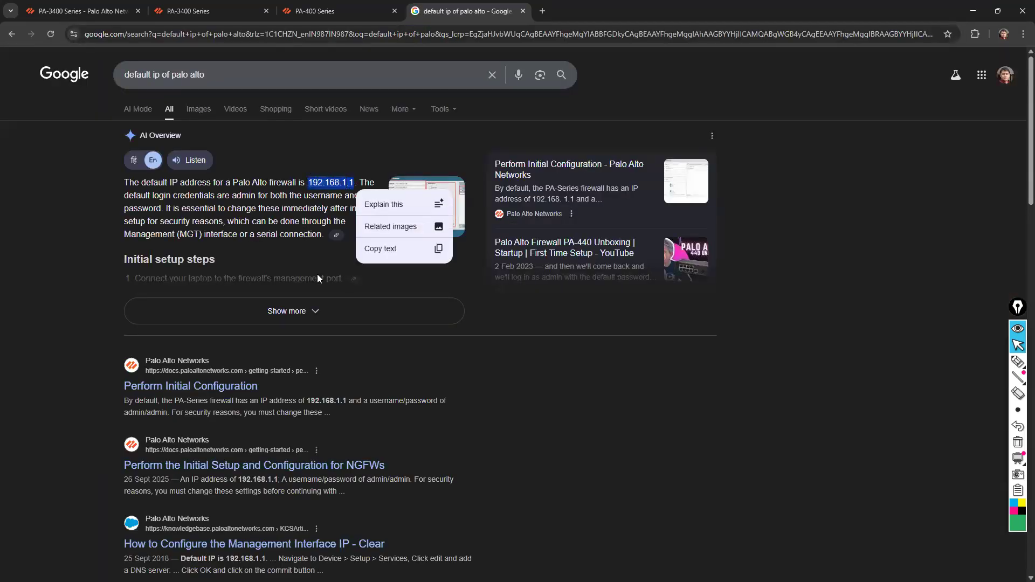
pyautogui.click(310, 311)
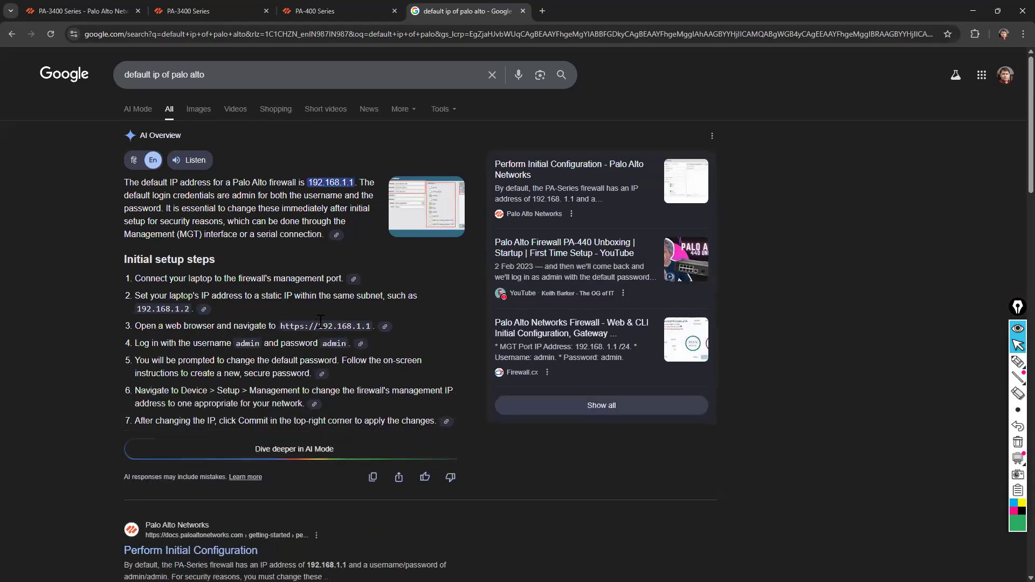
# Examine the suggested static laptop IP address in the AI Overview's initial setup steps, highlighting it in the text
pyautogui.scroll(-1, 401, 337)
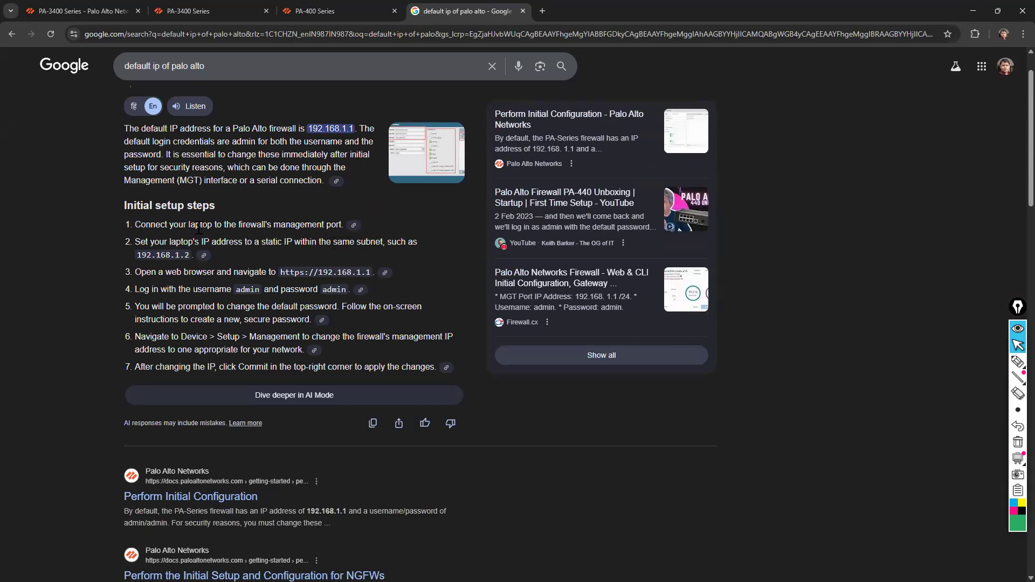
pyautogui.moveTo(139, 256); pyautogui.dragTo(186, 256)
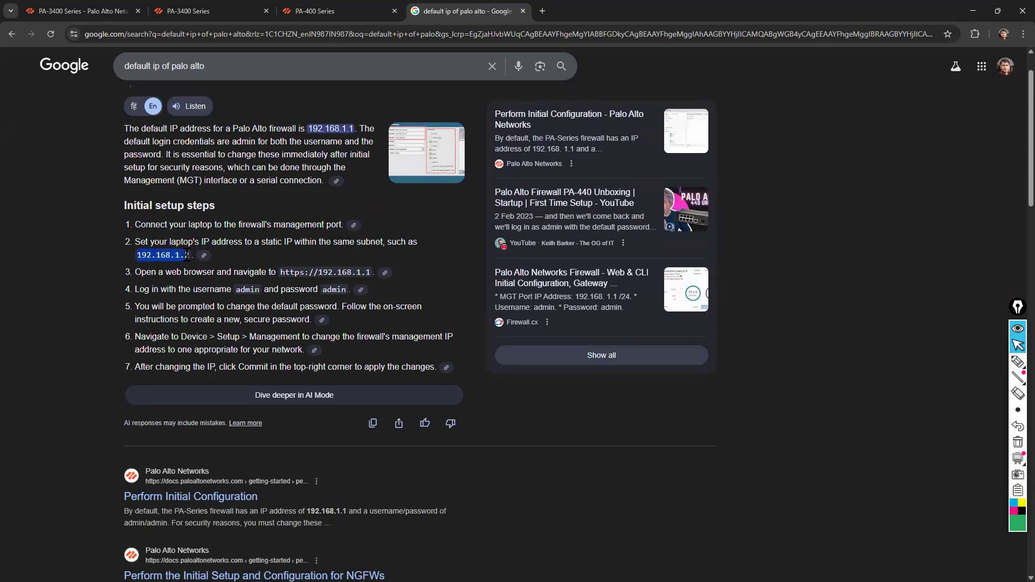
pyautogui.click(447, 257)
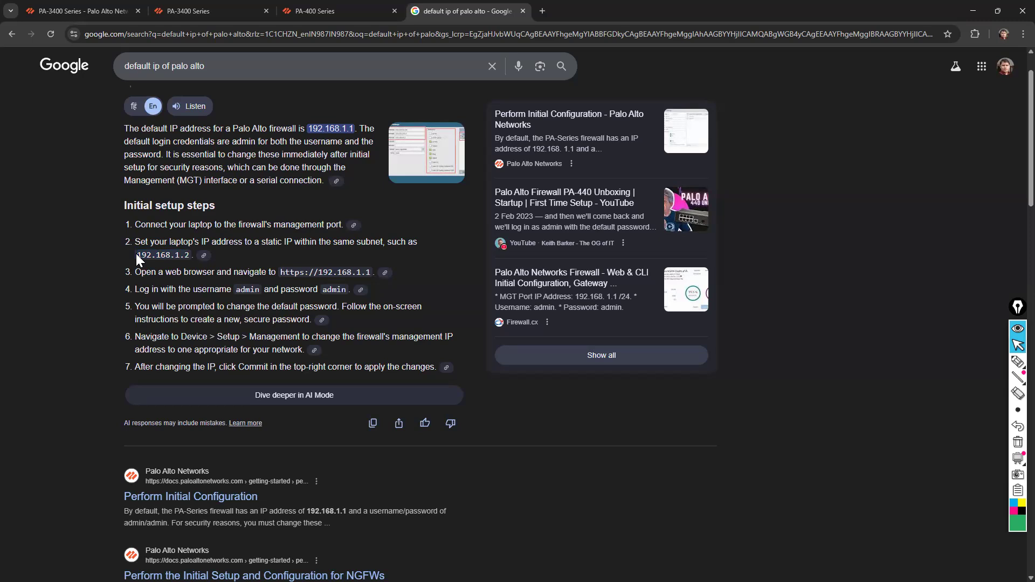
pyautogui.moveTo(137, 257); pyautogui.dragTo(191, 256)
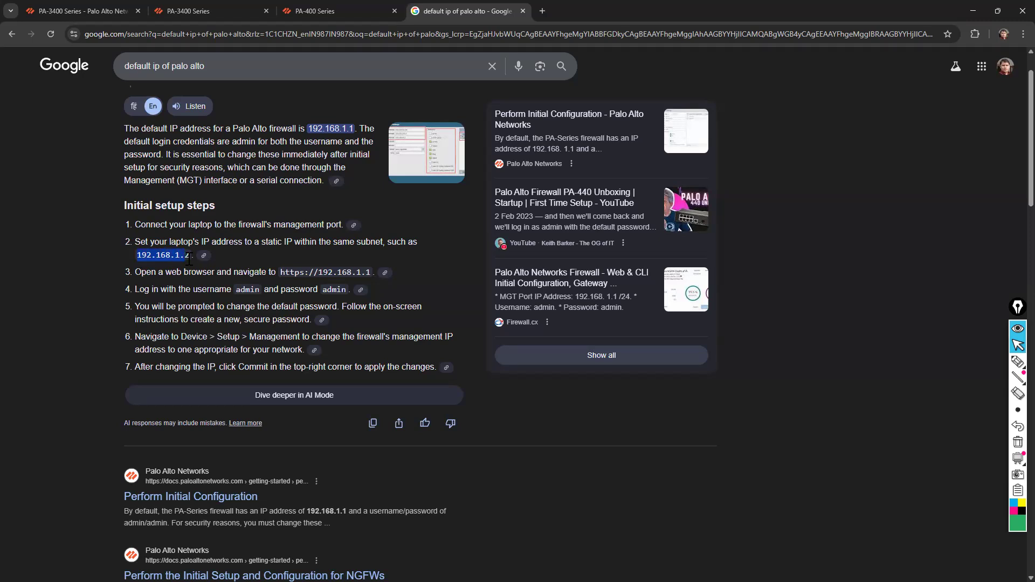
pyautogui.click(387, 260)
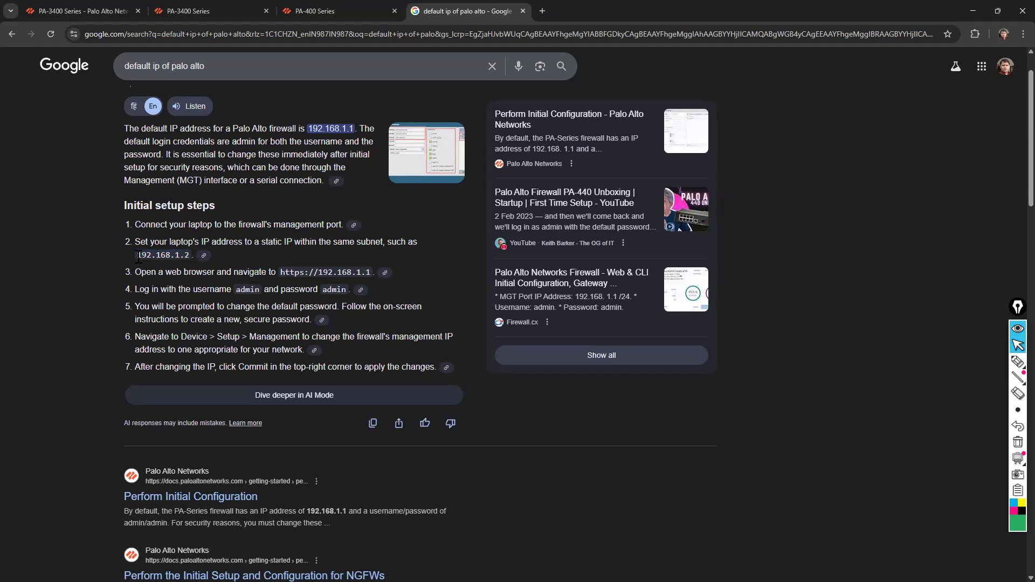
pyautogui.moveTo(139, 257); pyautogui.dragTo(190, 256)
pyautogui.click(121, 250)
# Highlight the firewall's web address and the default login credentials in the initial setup steps
pyautogui.moveTo(371, 272); pyautogui.dragTo(309, 272)
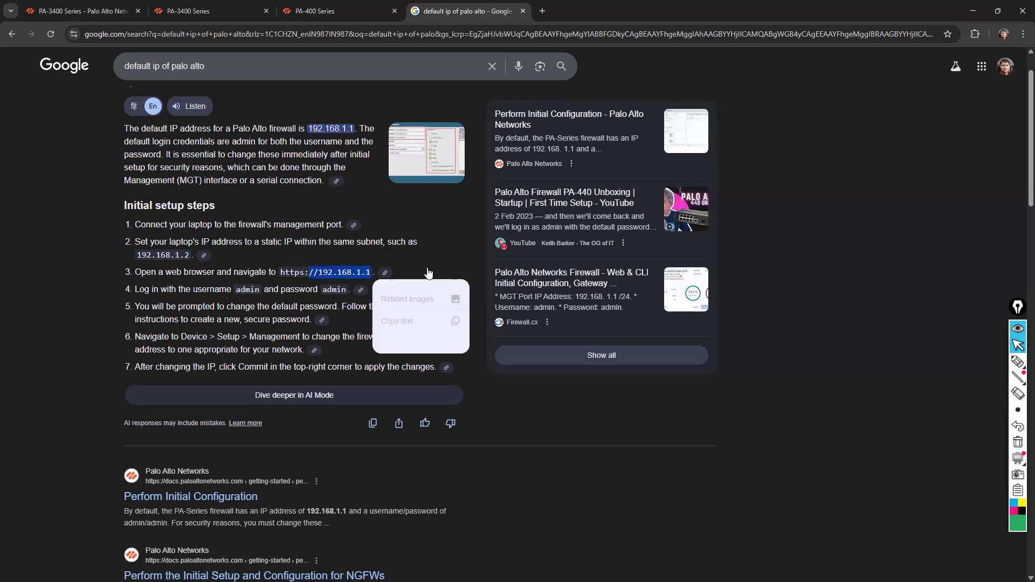
pyautogui.click(452, 255)
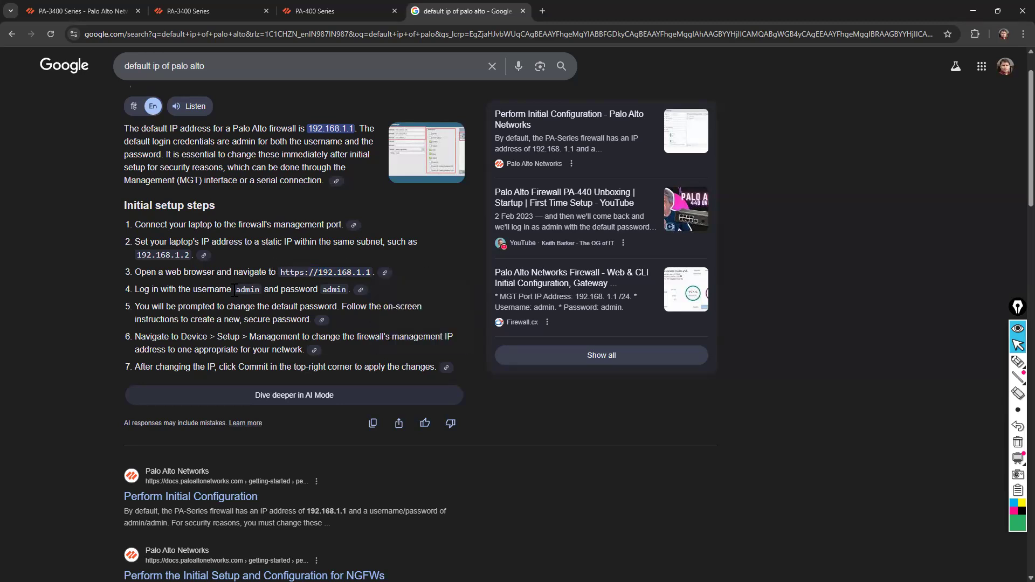
pyautogui.moveTo(237, 291); pyautogui.dragTo(341, 291)
pyautogui.click(457, 247)
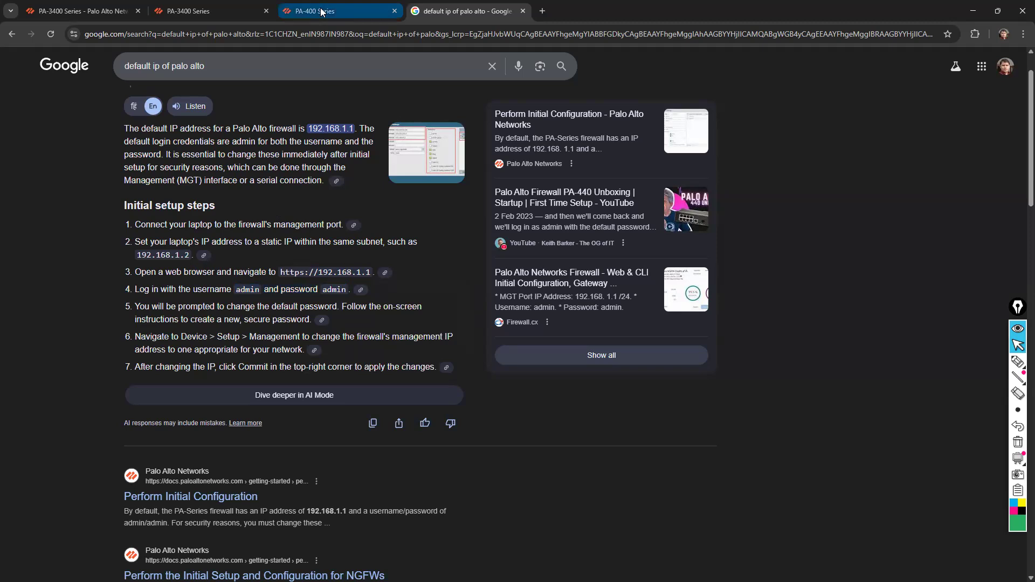
# Switch to the PA-400 Series datasheet and inspect the PA-410's front-panel ports up close on the cover page
pyautogui.hotkey('ctrl', 'shift', 'Tab')
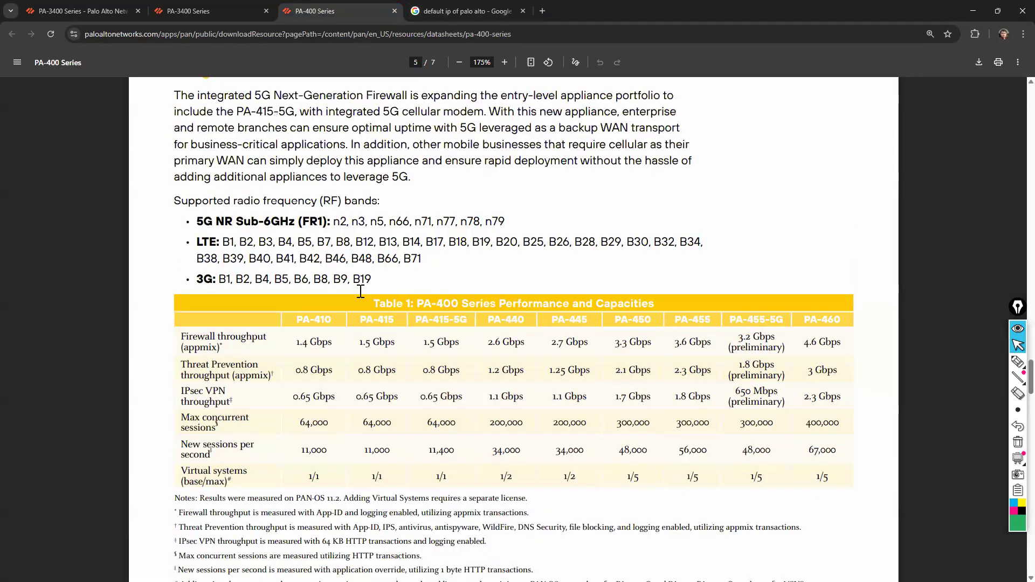
pyautogui.scroll(5, 496, 276)
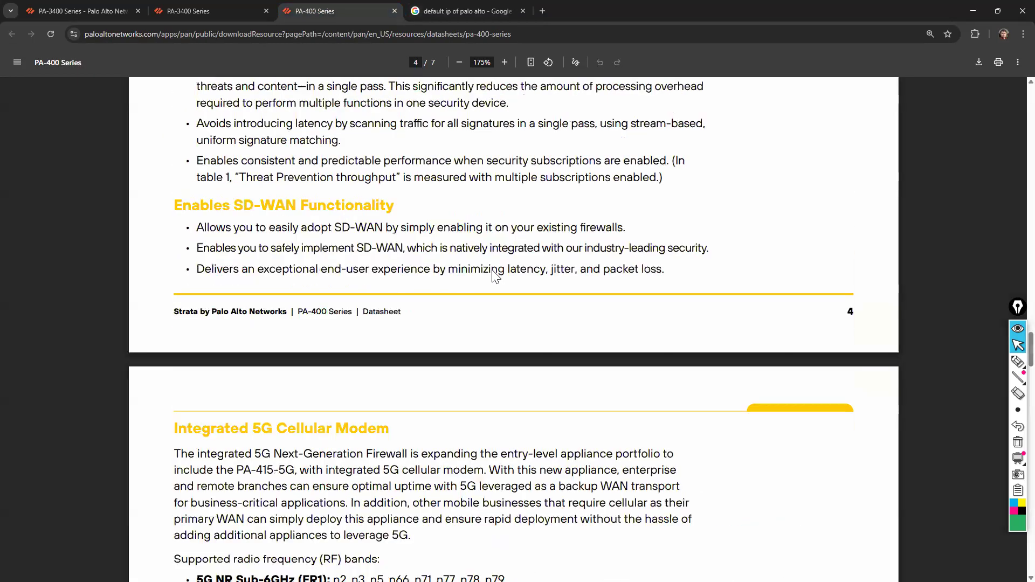
pyautogui.scroll(10, 496, 276)
pyautogui.scroll(20, 494, 275)
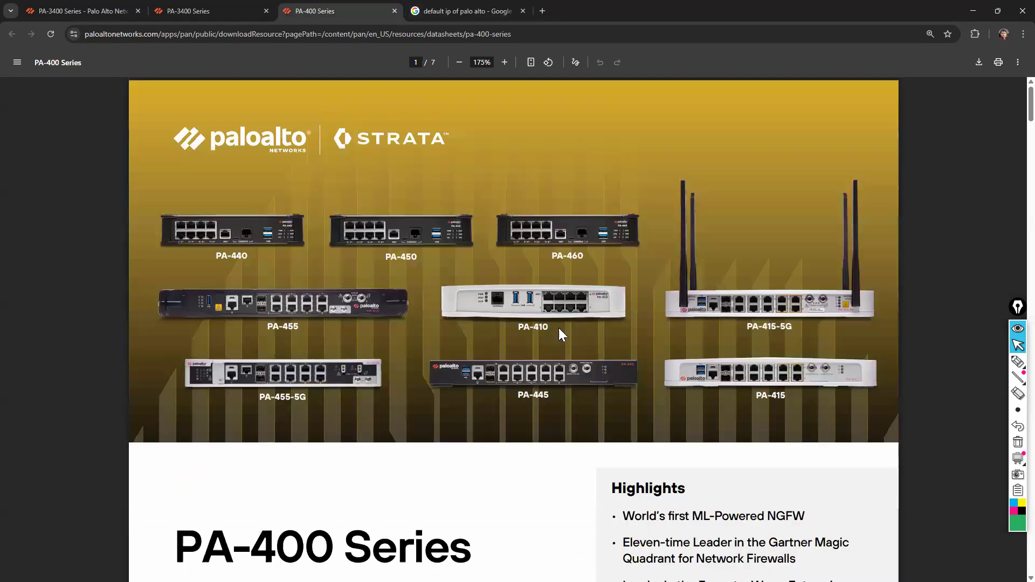
pyautogui.scroll(2, 574, 323)
pyautogui.scroll(4, 575, 326)
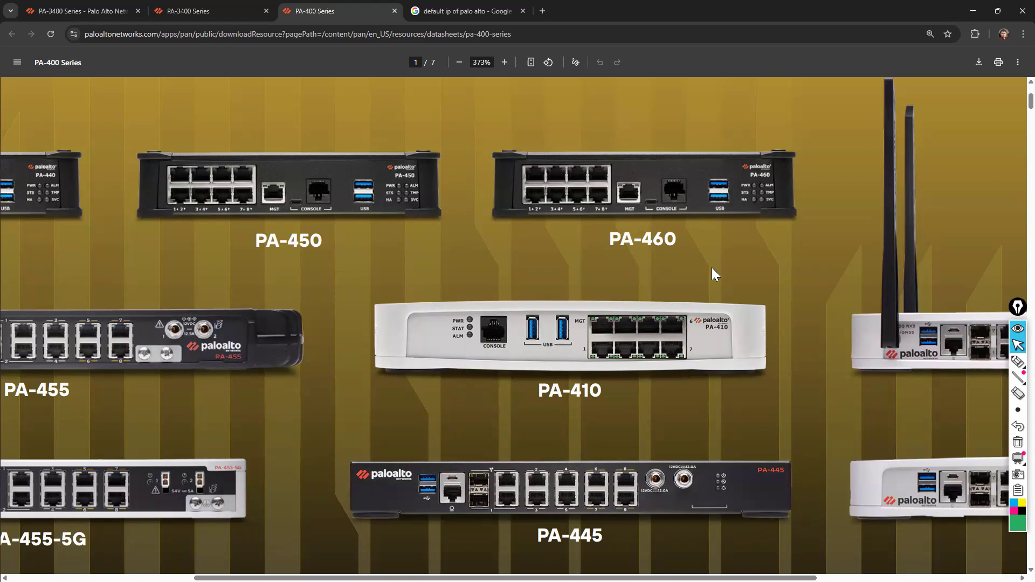
# With a magenta pen, sketch two laptops below the PA-410, one cabled to the console port and one to the port beside the MGT label
pyautogui.click(1017, 361)
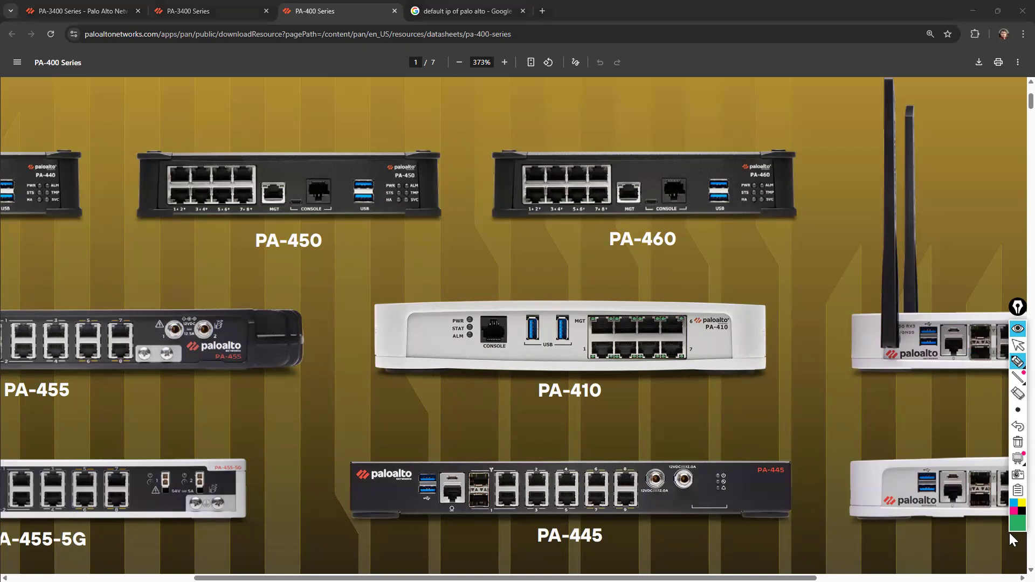
pyautogui.click(1014, 512)
pyautogui.click(1017, 363)
pyautogui.click(977, 363)
pyautogui.moveTo(363, 412)
pyautogui.mouseDown()
pyautogui.moveTo(367, 392)
pyautogui.moveTo(383, 435)
pyautogui.moveTo(386, 413)
pyautogui.moveTo(479, 374)
pyautogui.moveTo(491, 343)
pyautogui.mouseUp()
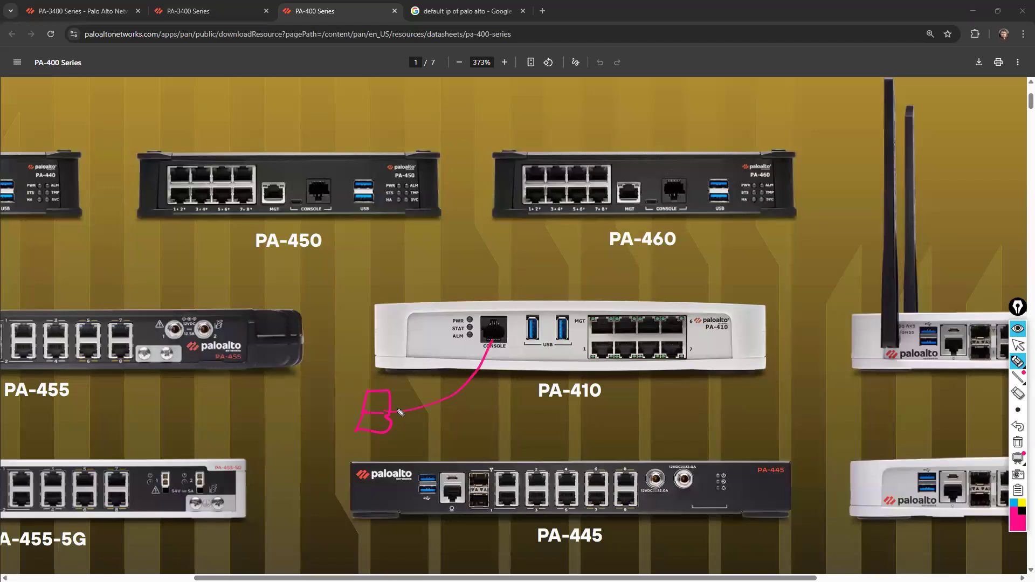
pyautogui.moveTo(384, 401); pyautogui.dragTo(377, 398)
pyautogui.moveTo(490, 414)
pyautogui.mouseDown()
pyautogui.moveTo(471, 428)
pyautogui.moveTo(492, 425)
pyautogui.moveTo(544, 380)
pyautogui.moveTo(565, 327)
pyautogui.mouseUp()
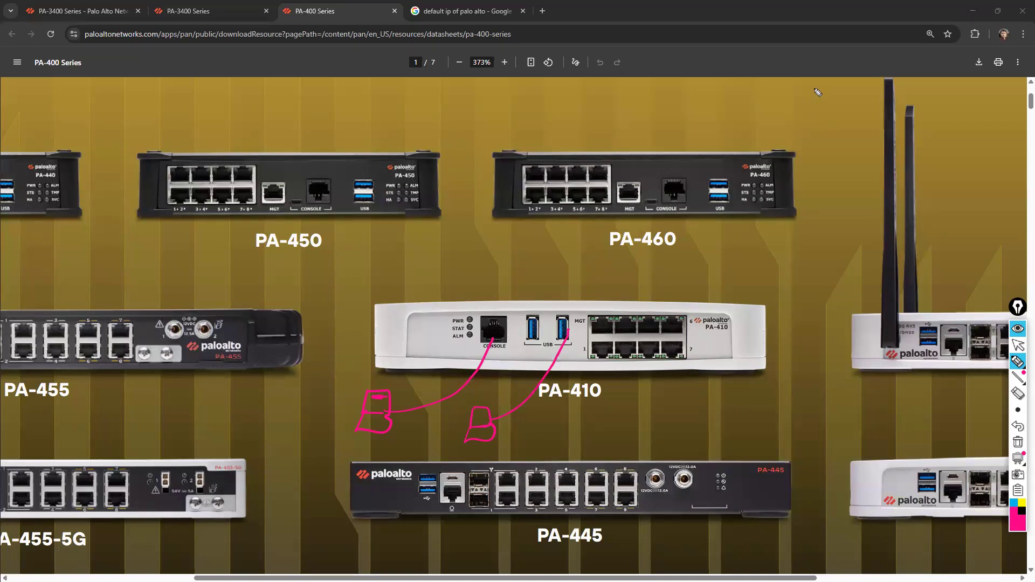
# Sketch a magenta house above the PA-460 with a desk and a small computer inside it
pyautogui.moveTo(816, 87)
pyautogui.mouseDown()
pyautogui.moveTo(835, 128)
pyautogui.moveTo(850, 125)
pyautogui.mouseUp()
pyautogui.moveTo(817, 93); pyautogui.dragTo(792, 139)
pyautogui.moveTo(807, 63)
pyautogui.mouseDown()
pyautogui.moveTo(875, 71)
pyautogui.moveTo(852, 150)
pyautogui.moveTo(786, 146)
pyautogui.moveTo(838, 34)
pyautogui.moveTo(883, 72)
pyautogui.mouseUp()
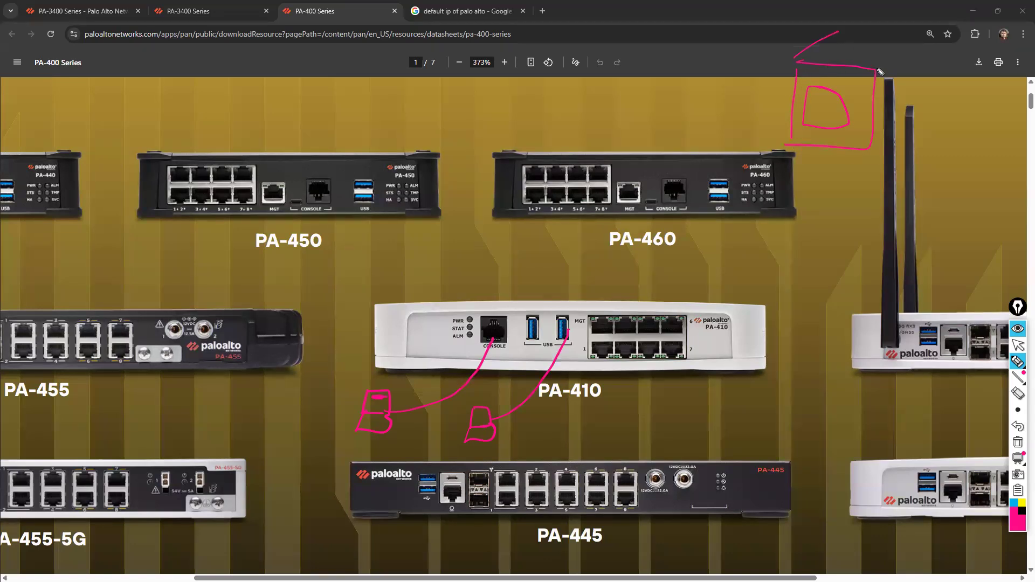
pyautogui.moveTo(821, 100)
pyautogui.mouseDown()
pyautogui.moveTo(820, 128)
pyautogui.moveTo(830, 127)
pyautogui.mouseUp()
pyautogui.moveTo(830, 101)
pyautogui.mouseDown()
pyautogui.moveTo(862, 102)
pyautogui.moveTo(844, 110)
pyautogui.moveTo(839, 91)
pyautogui.mouseUp()
# With a blue pen, draw a network path from the PA-410's port beside MGT through three circled nodes and a large circle to the house
pyautogui.click(1013, 504)
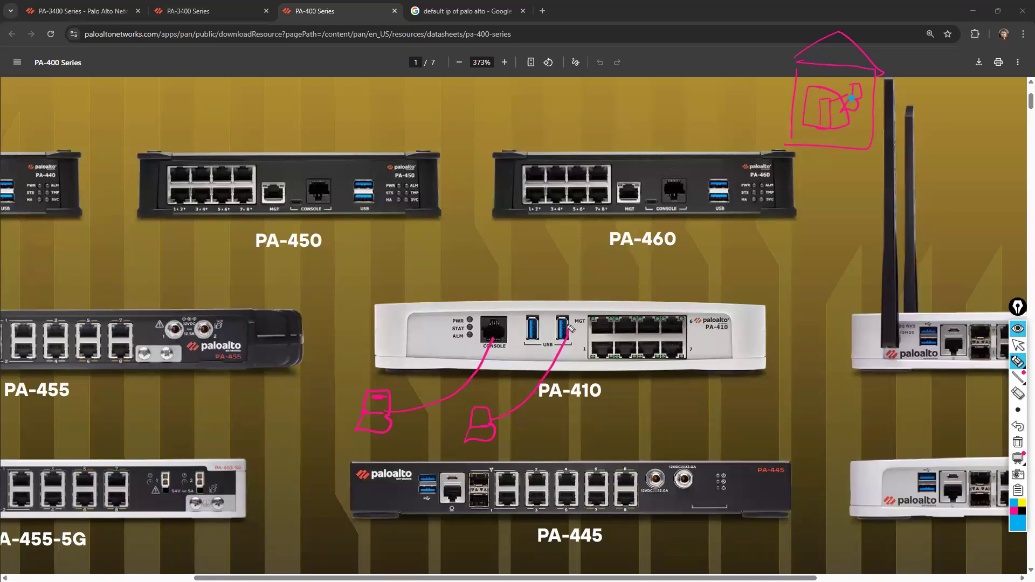
pyautogui.moveTo(671, 246)
pyautogui.mouseDown()
pyautogui.moveTo(681, 256)
pyautogui.moveTo(668, 259)
pyautogui.mouseUp()
pyautogui.moveTo(564, 312)
pyautogui.mouseDown()
pyautogui.moveTo(656, 269)
pyautogui.moveTo(765, 272)
pyautogui.mouseUp()
pyautogui.click(792, 255)
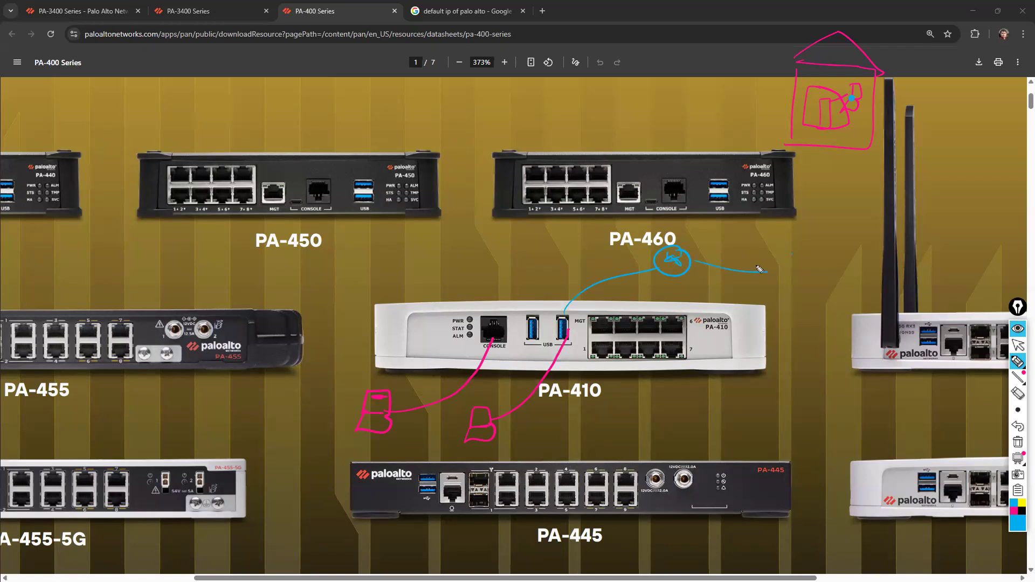
pyautogui.moveTo(781, 258)
pyautogui.mouseDown()
pyautogui.moveTo(806, 275)
pyautogui.moveTo(784, 273)
pyautogui.moveTo(830, 283)
pyautogui.moveTo(881, 274)
pyautogui.mouseUp()
pyautogui.moveTo(857, 274)
pyautogui.mouseDown()
pyautogui.moveTo(857, 285)
pyautogui.moveTo(861, 271)
pyautogui.mouseUp()
pyautogui.moveTo(851, 286)
pyautogui.mouseDown()
pyautogui.moveTo(876, 282)
pyautogui.moveTo(844, 203)
pyautogui.mouseUp()
pyautogui.moveTo(821, 139)
pyautogui.mouseDown()
pyautogui.moveTo(822, 160)
pyautogui.moveTo(868, 201)
pyautogui.mouseUp()
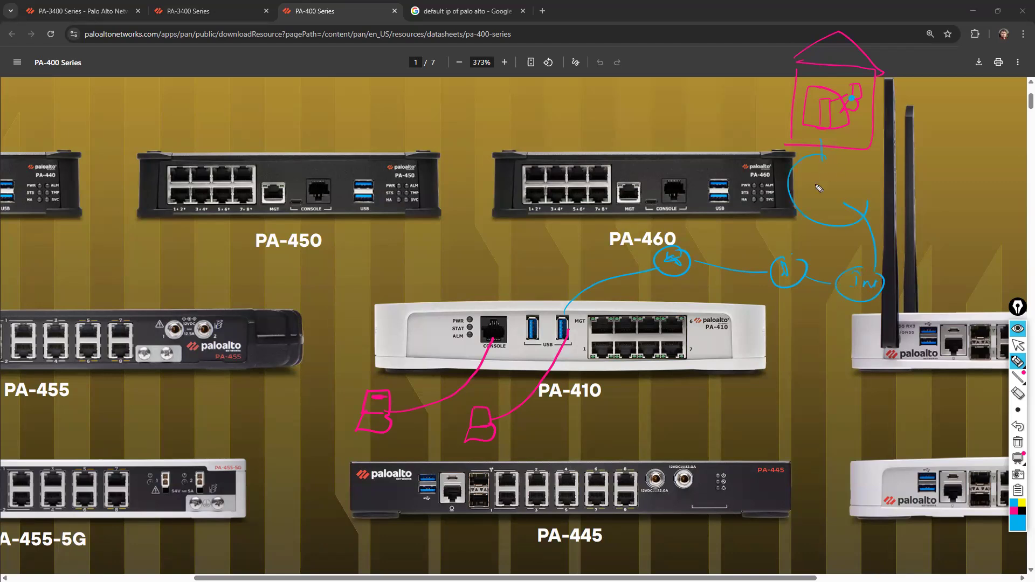
pyautogui.moveTo(828, 171)
pyautogui.mouseDown()
pyautogui.moveTo(851, 150)
pyautogui.moveTo(867, 90)
pyautogui.mouseUp()
# Draw an arrow up from the port beside MGT, write "Not Public" and "10.0.0/8" above the PA-410, and underline the address range
pyautogui.moveTo(564, 313)
pyautogui.mouseDown()
pyautogui.moveTo(553, 279)
pyautogui.moveTo(558, 287)
pyautogui.mouseUp()
pyautogui.moveTo(484, 263); pyautogui.dragTo(556, 249)
pyautogui.moveTo(413, 260)
pyautogui.mouseDown()
pyautogui.moveTo(462, 248)
pyautogui.moveTo(471, 270)
pyautogui.mouseUp()
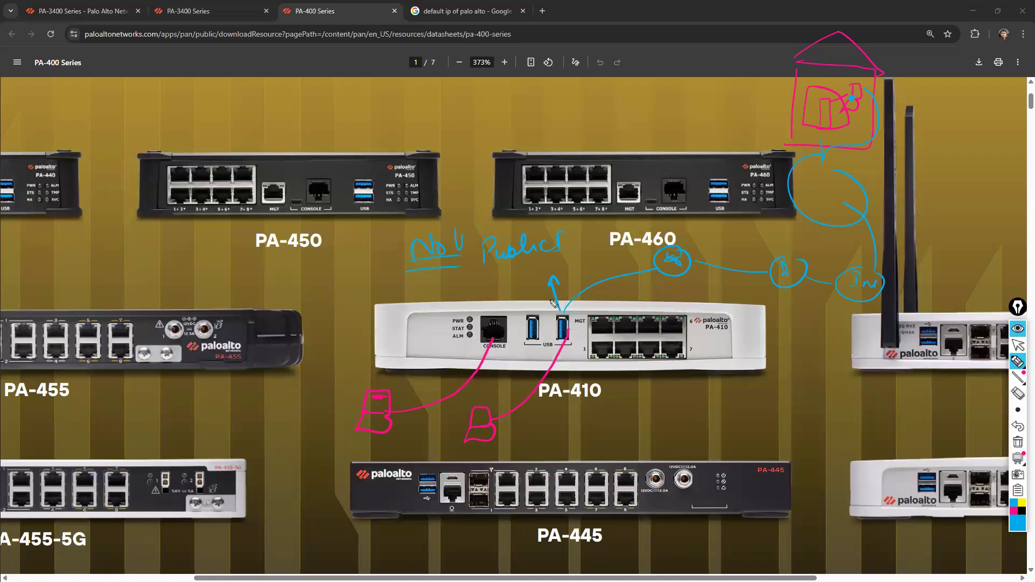
pyautogui.moveTo(313, 283); pyautogui.dragTo(318, 280)
pyautogui.click(338, 272)
pyautogui.moveTo(328, 268); pyautogui.dragTo(394, 266)
pyautogui.click(363, 264)
pyautogui.moveTo(322, 291); pyautogui.dragTo(384, 285)
# Write the address 10.24.25.30 above the PA-410, circle it, and frame the port beside the MGT label
pyautogui.moveTo(511, 269)
pyautogui.mouseDown()
pyautogui.moveTo(509, 282)
pyautogui.moveTo(618, 255)
pyautogui.mouseUp()
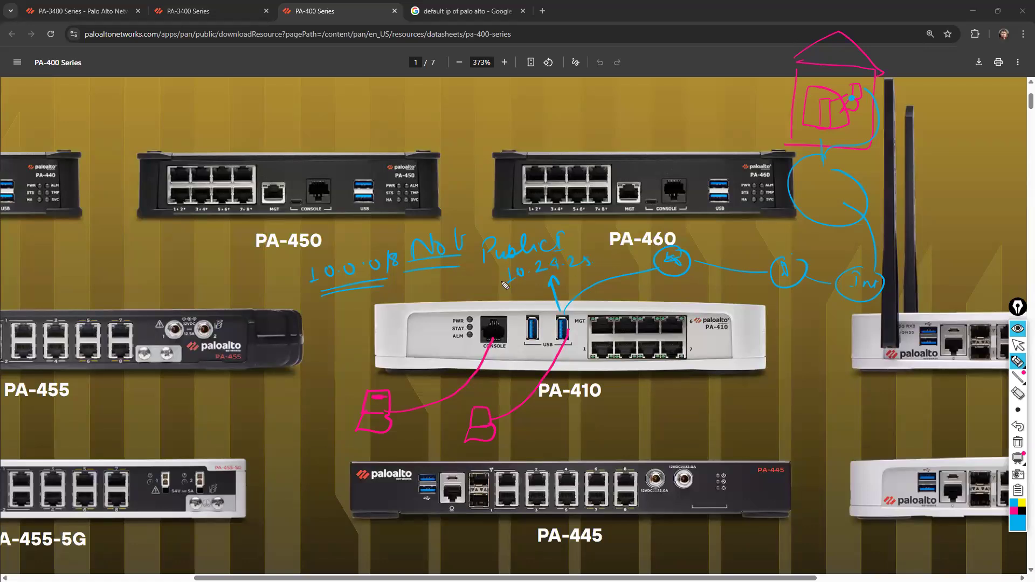
pyautogui.moveTo(509, 259)
pyautogui.mouseDown()
pyautogui.moveTo(504, 273)
pyautogui.moveTo(538, 275)
pyautogui.mouseUp()
pyautogui.moveTo(567, 318)
pyautogui.mouseDown()
pyautogui.moveTo(558, 311)
pyautogui.moveTo(552, 338)
pyautogui.moveTo(582, 314)
pyautogui.moveTo(565, 312)
pyautogui.mouseUp()
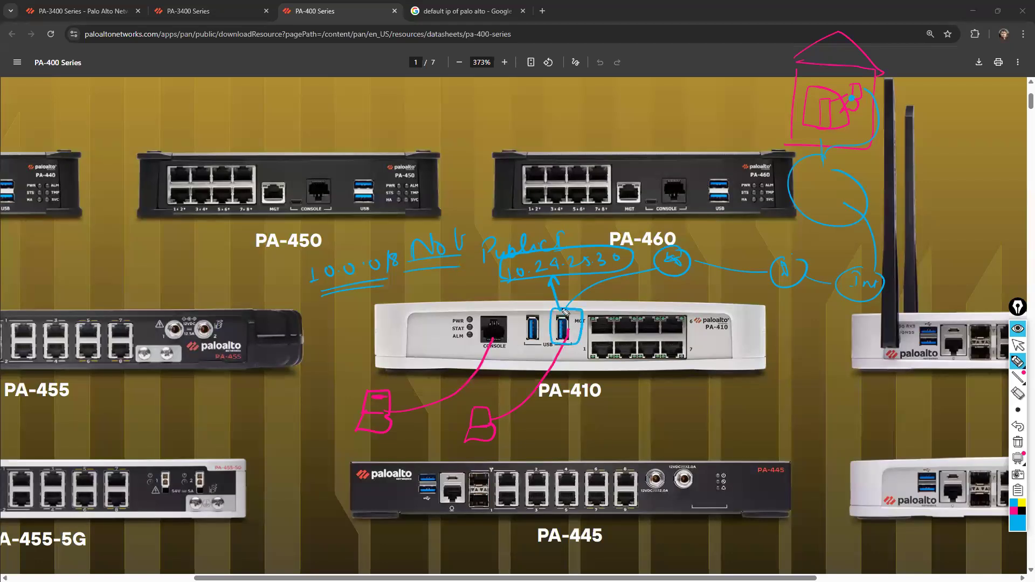
# Retrace the laptop's console cable in blue, frame the console port, and draw an arrow from it to the house
pyautogui.moveTo(494, 343)
pyautogui.mouseDown()
pyautogui.moveTo(438, 406)
pyautogui.moveTo(389, 416)
pyautogui.mouseUp()
pyautogui.moveTo(391, 413); pyautogui.dragTo(393, 411)
pyautogui.moveTo(490, 315)
pyautogui.mouseDown()
pyautogui.moveTo(468, 329)
pyautogui.moveTo(507, 326)
pyautogui.moveTo(734, 403)
pyautogui.moveTo(841, 194)
pyautogui.moveTo(844, 145)
pyautogui.mouseUp()
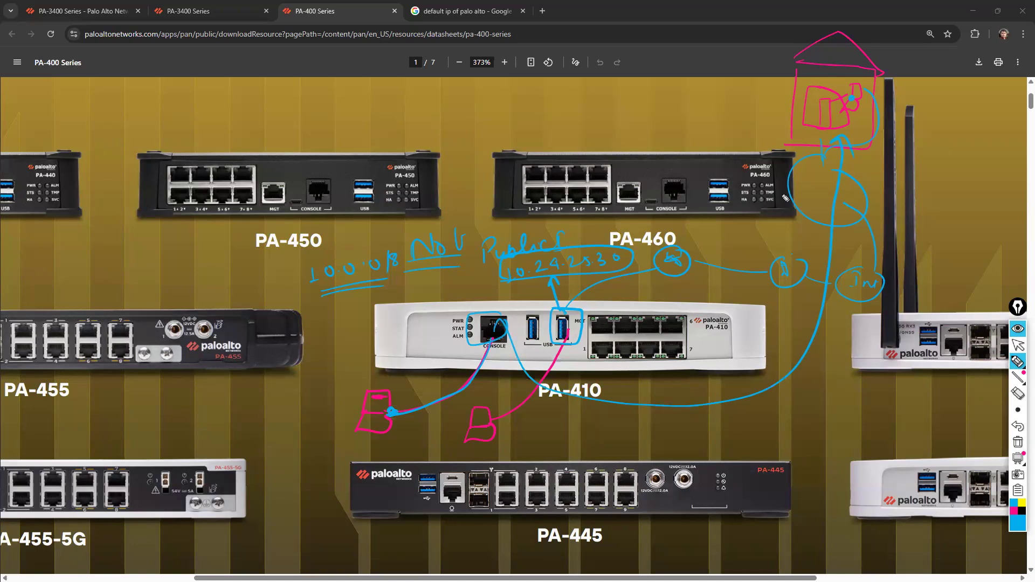
# Return to the MyPaloLab topology in EVE-NG and clear all the pen annotations from the screen
pyautogui.click(1018, 345)
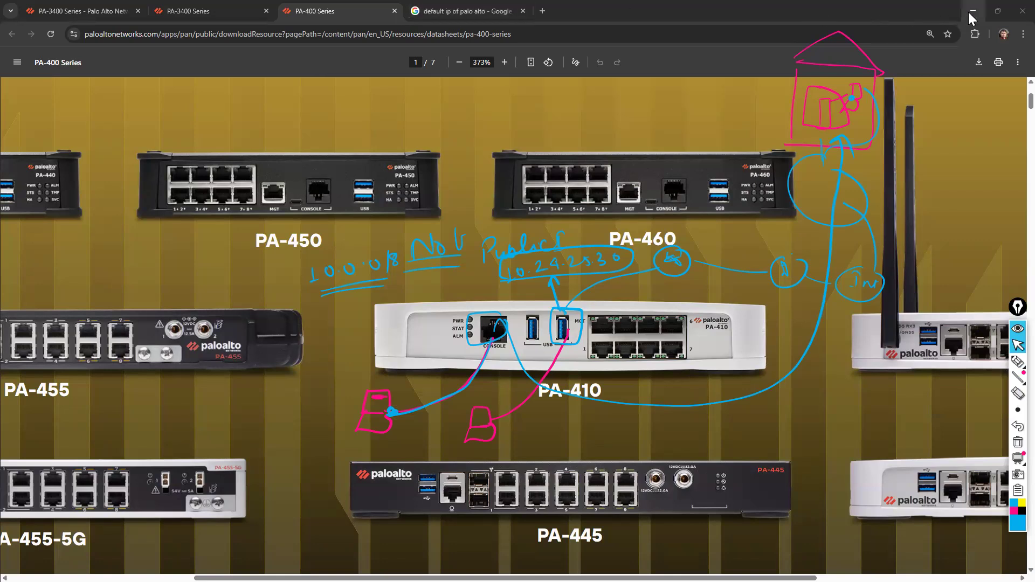
pyautogui.hotkey('alt', 'Tab')
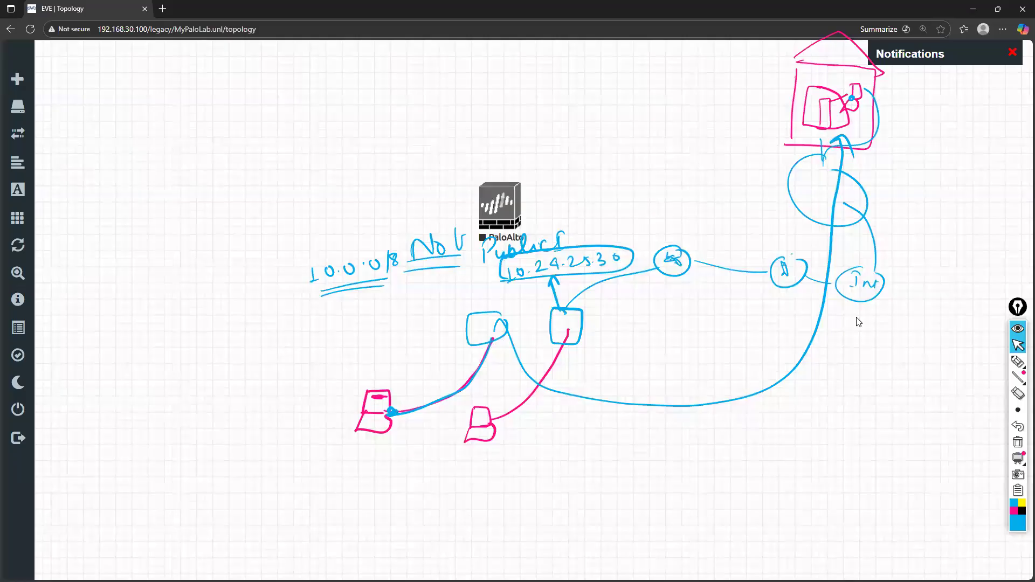
pyautogui.hotkey('ctrl', 'shift', '7')
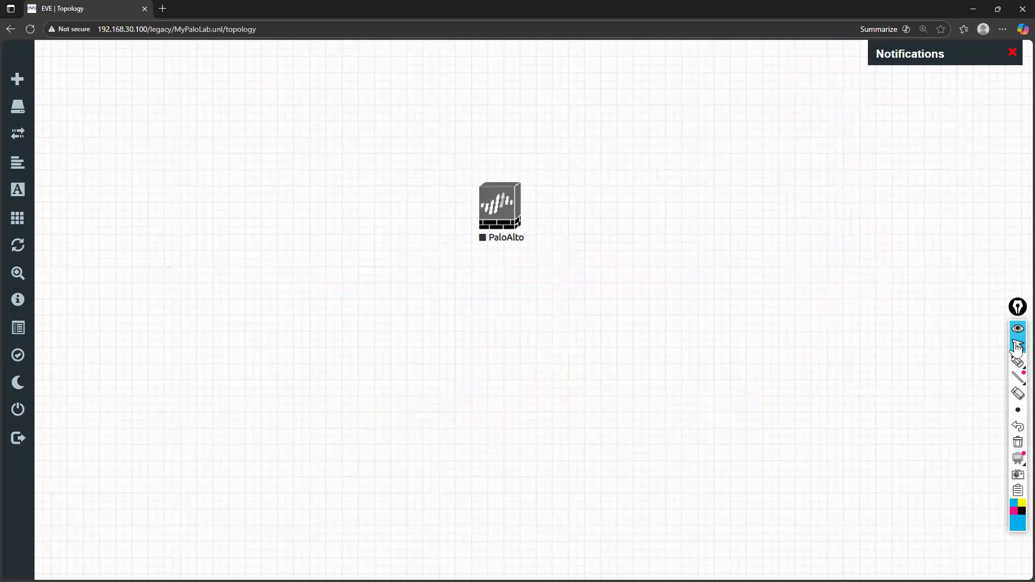
pyautogui.moveTo(1017, 362)
pyautogui.click(970, 364)
pyautogui.moveTo(546, 197)
pyautogui.mouseDown()
pyautogui.moveTo(663, 196)
pyautogui.moveTo(578, 224)
pyautogui.moveTo(552, 194)
pyautogui.moveTo(615, 208)
pyautogui.moveTo(609, 217)
pyautogui.mouseUp()
pyautogui.moveTo(586, 254); pyautogui.dragTo(593, 252)
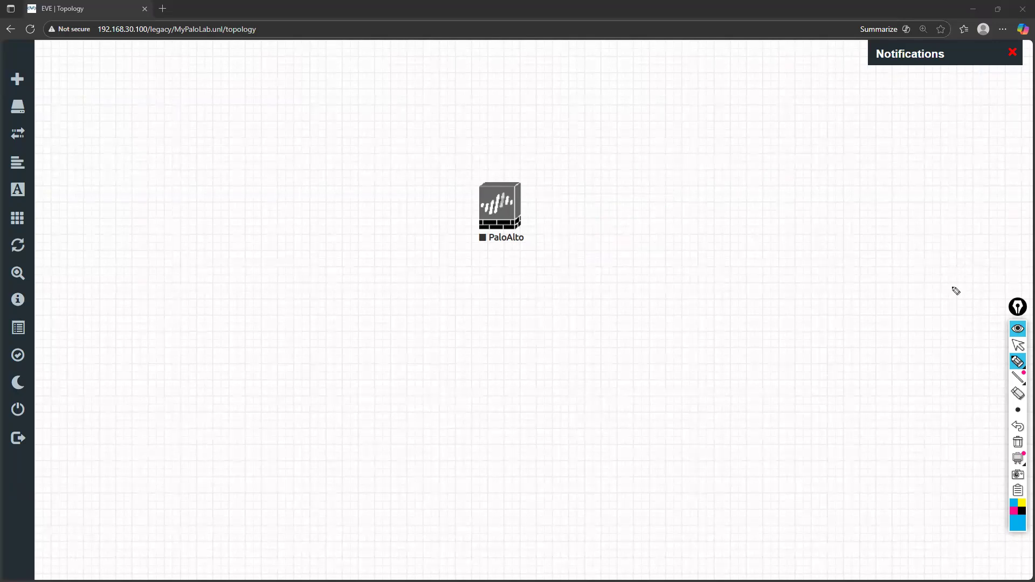
pyautogui.click(1016, 346)
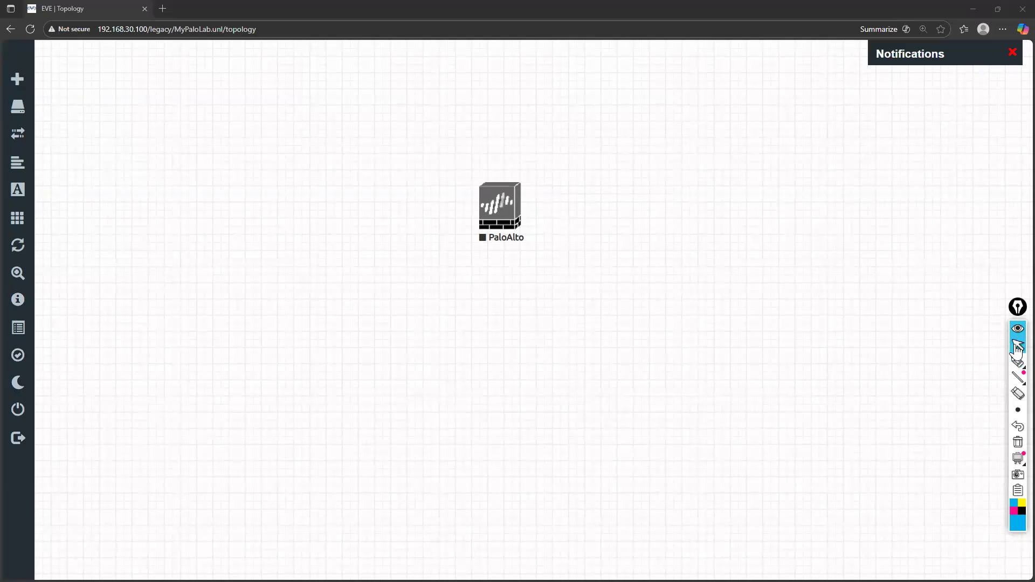
# Start the PaloAlto node and open its console session
pyautogui.moveTo(498, 208)
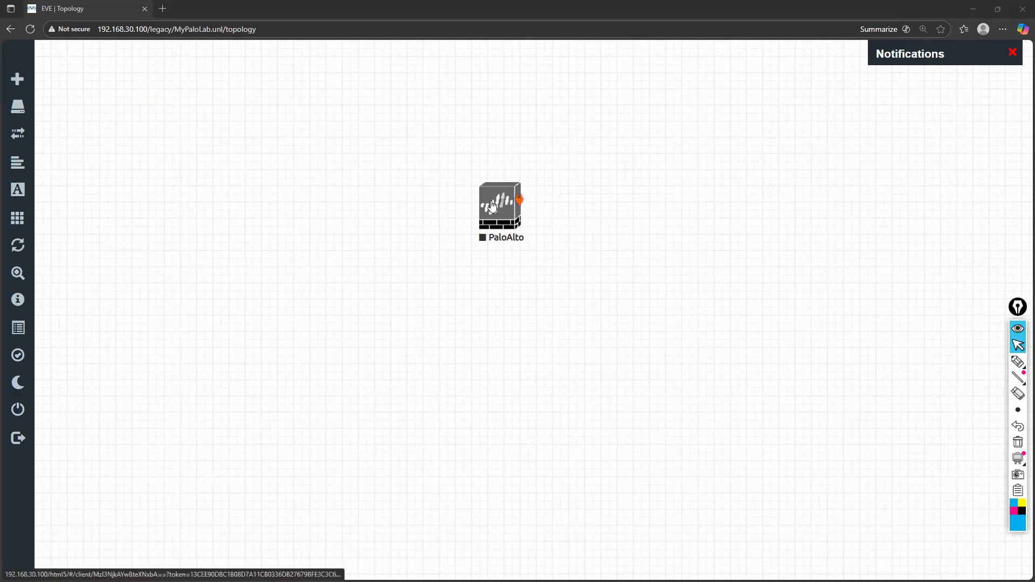
pyautogui.rightClick(493, 206)
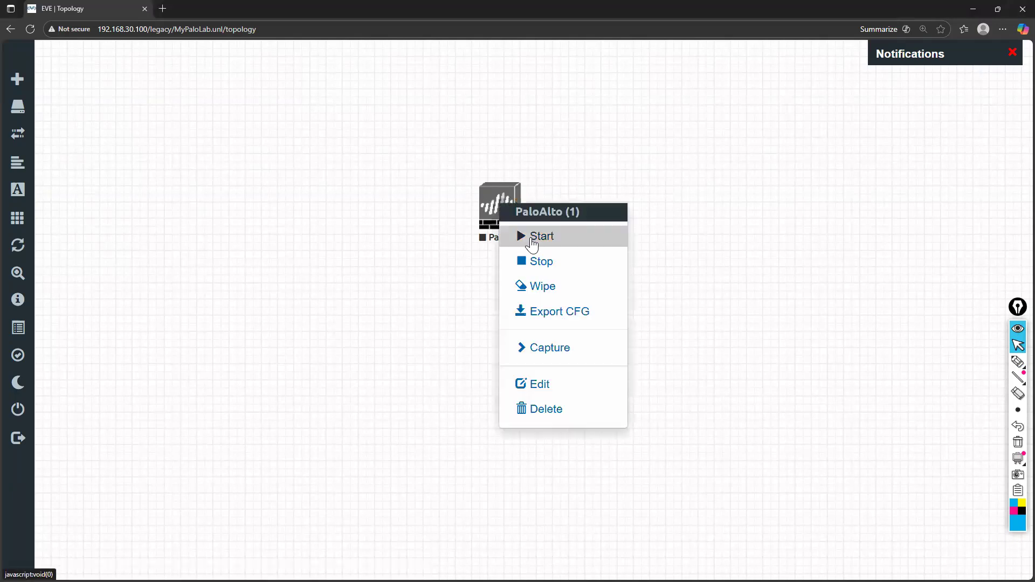
pyautogui.click(534, 237)
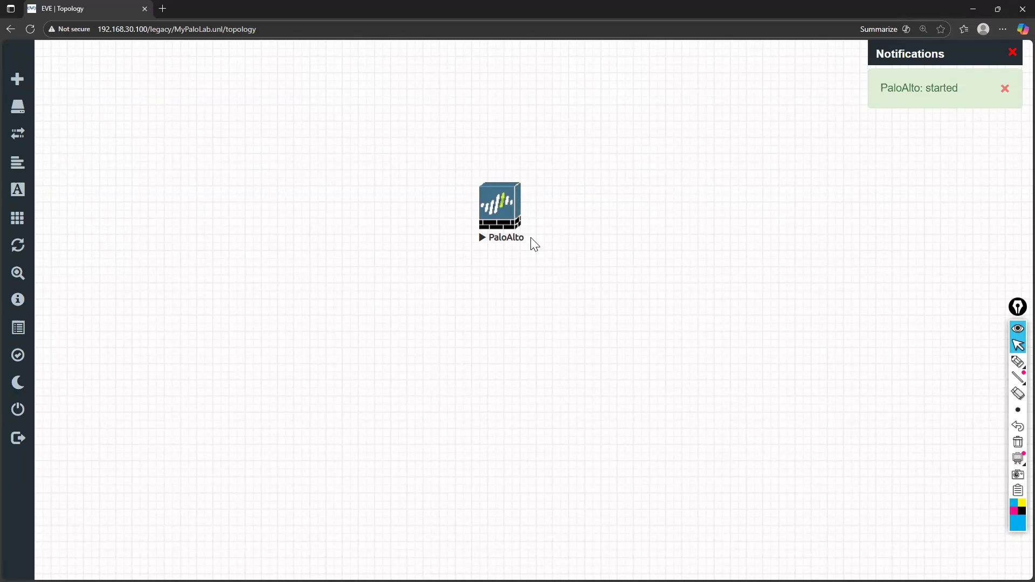
pyautogui.click(497, 202)
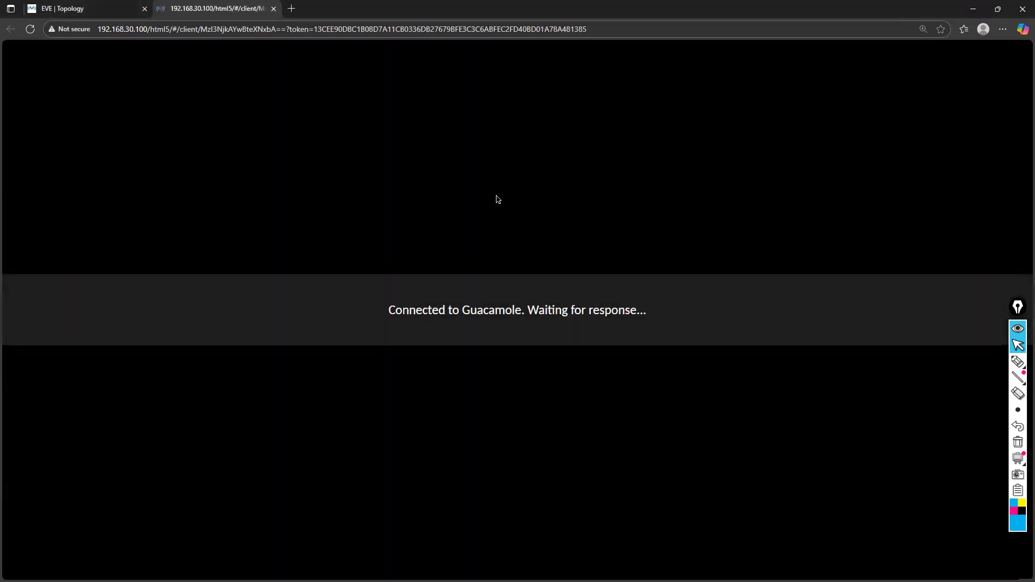
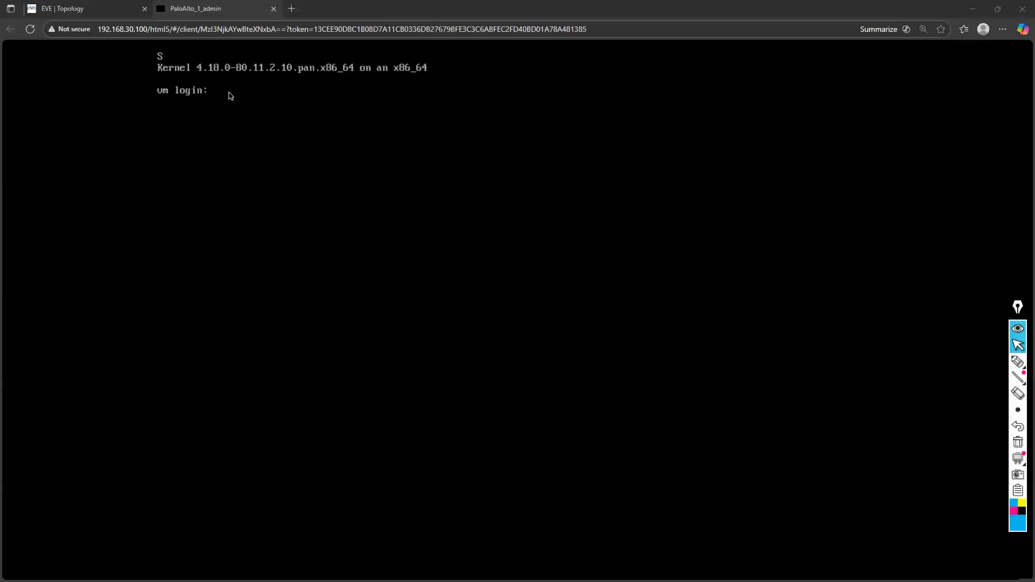
# Write the contact phone number at the vm login prompt of the PaloAlto console
pyautogui.write('98')
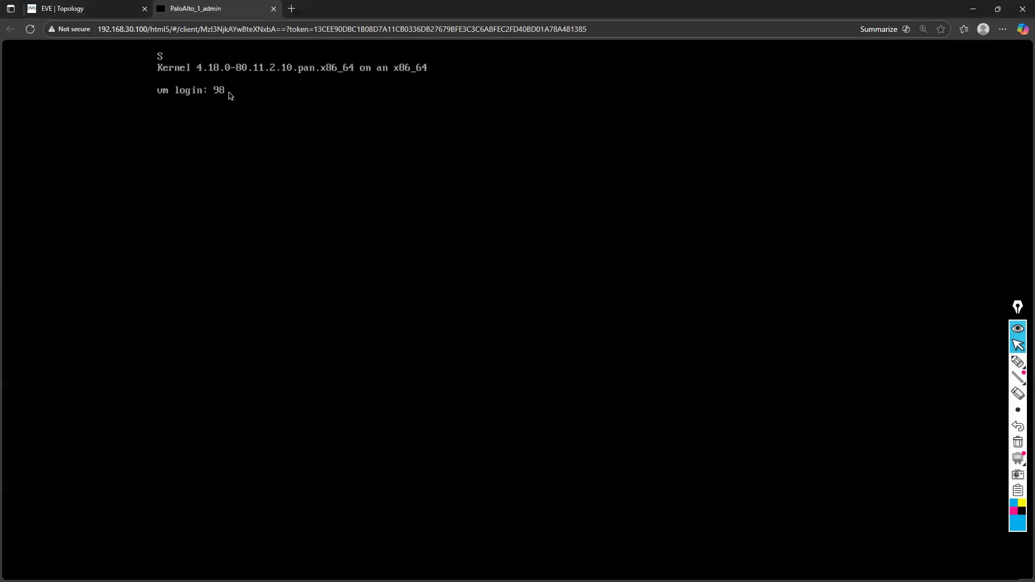
pyautogui.press('BackSpace')
pyautogui.press('BackSpace')
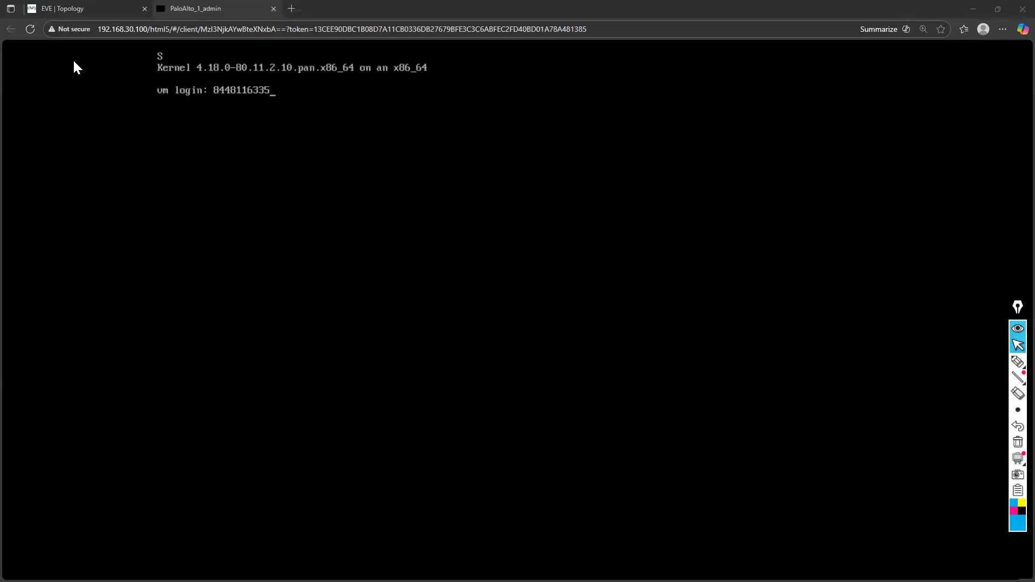
# Open freshdeveloper.online in a new browser tab and go to its CCNA course page under Self learning, Cybersecurity
pyautogui.click(293, 8)
pyautogui.write('fre')
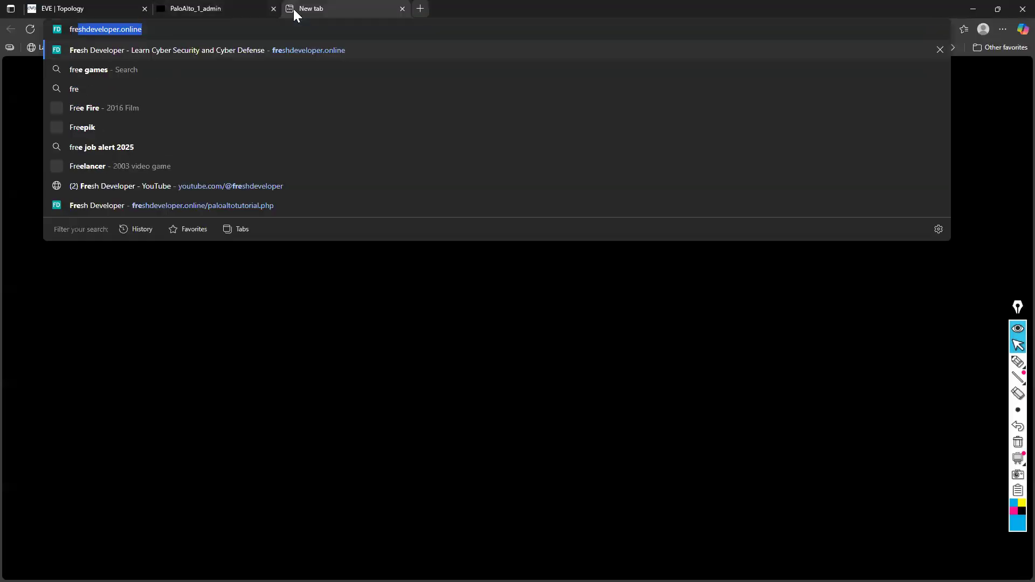
pyautogui.press('Return')
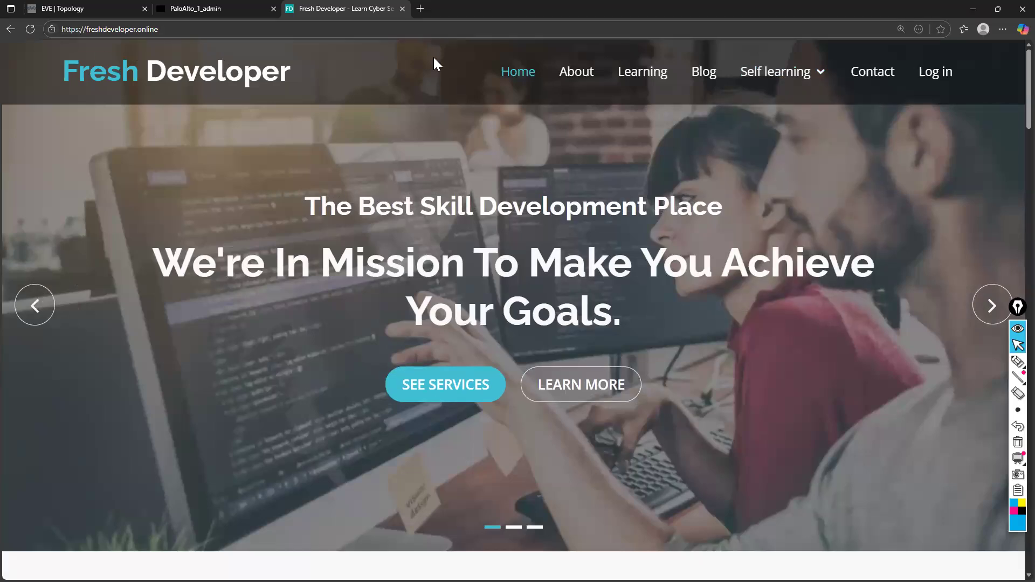
pyautogui.moveTo(765, 72)
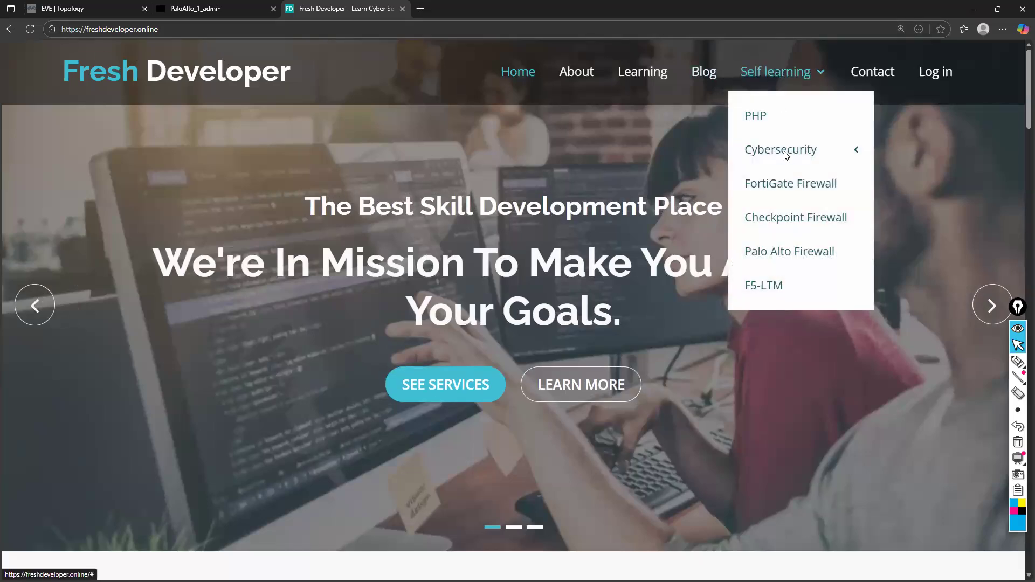
pyautogui.moveTo(750, 152)
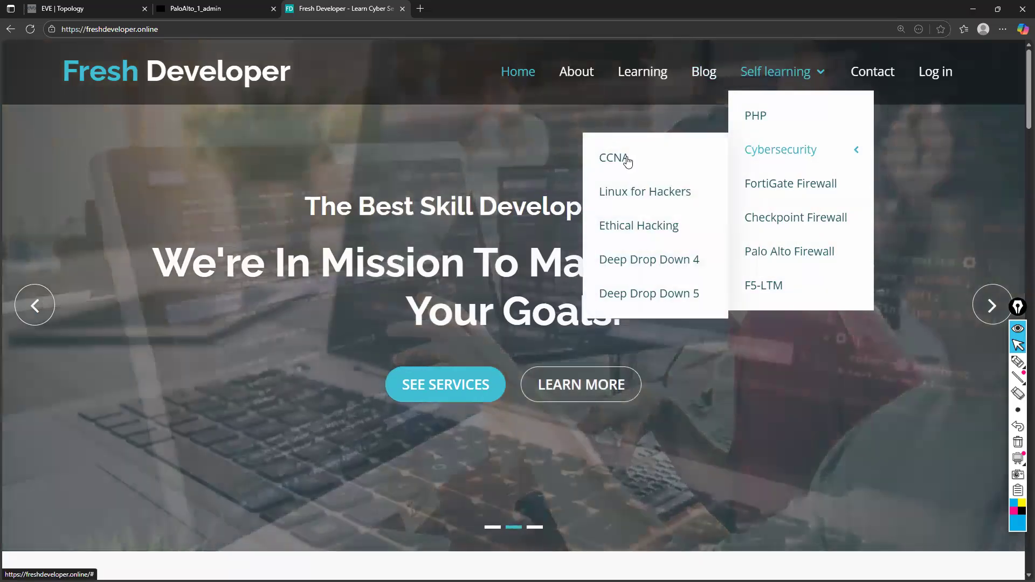
pyautogui.click(626, 160)
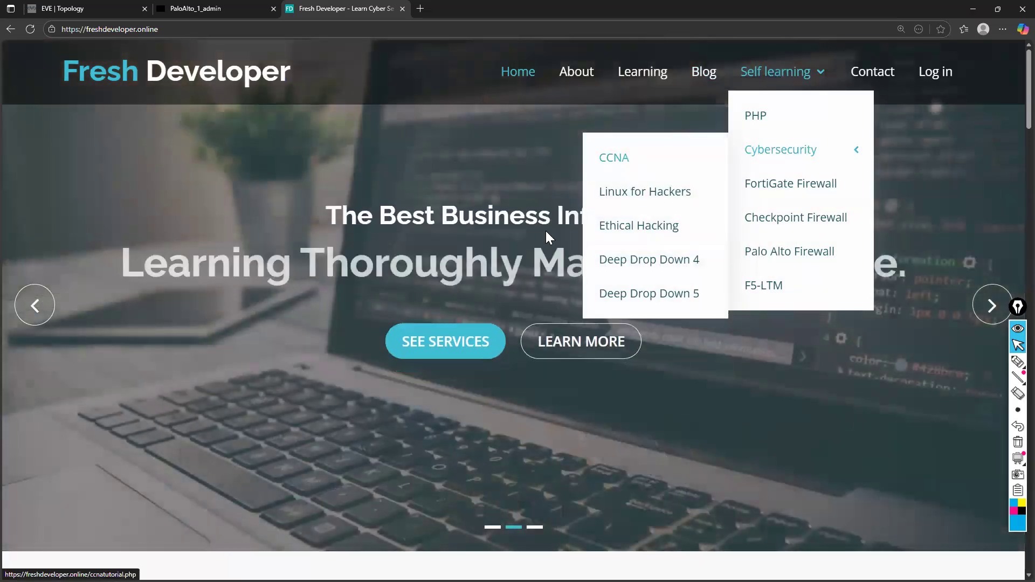
# Examine the list of recorded CCNA sessions, highlighting the entries from Day 1 to about Day 16
pyautogui.scroll(-5, 388, 378)
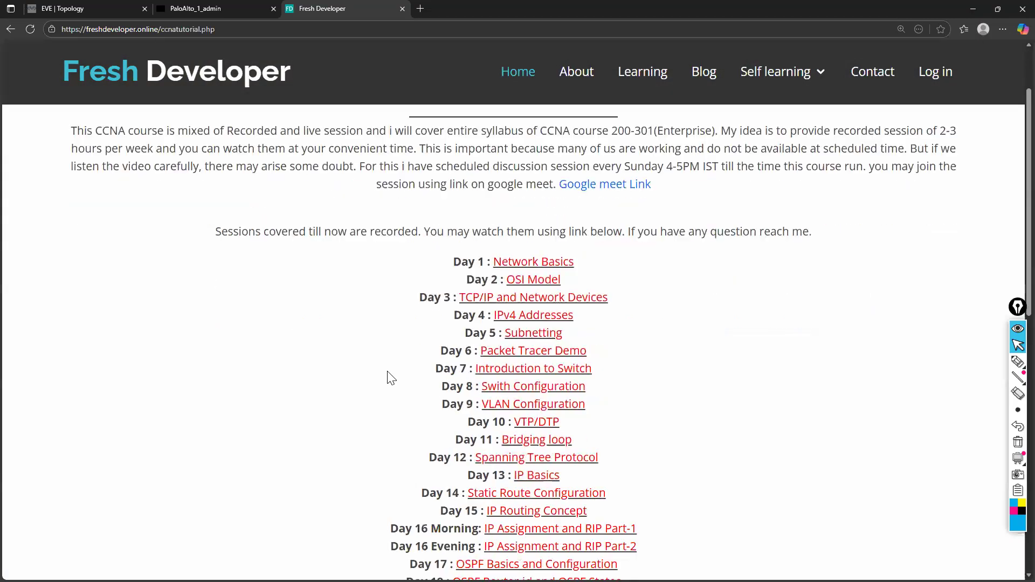
pyautogui.scroll(-1, 391, 377)
pyautogui.scroll(3, 391, 377)
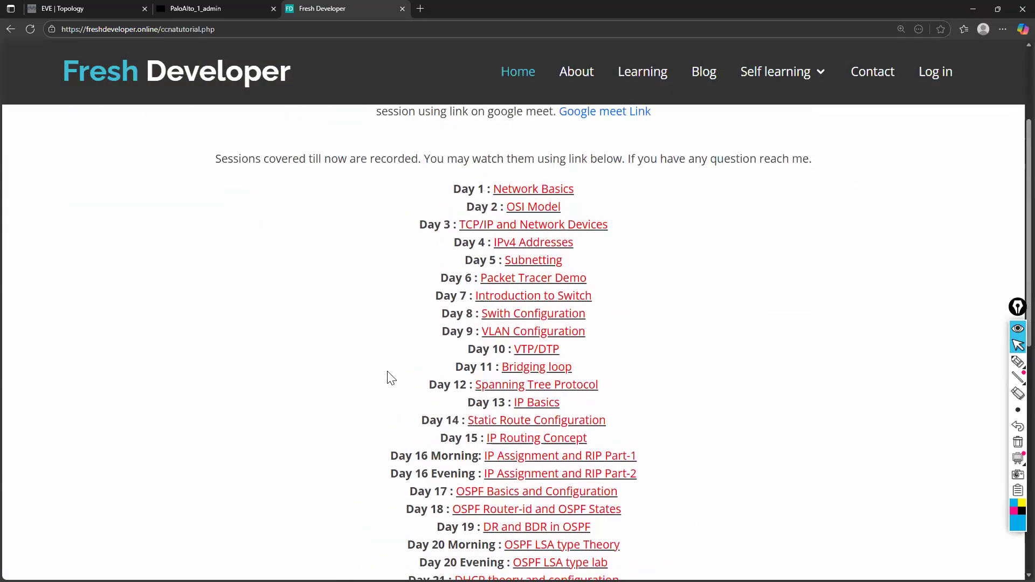
pyautogui.scroll(-1, 406, 279)
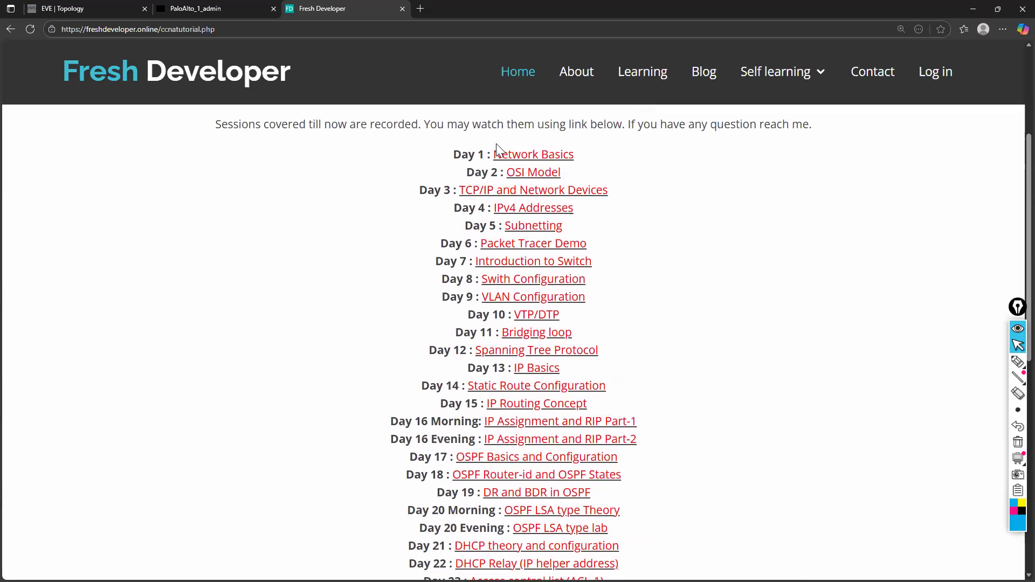
pyautogui.moveTo(453, 156); pyautogui.dragTo(565, 416)
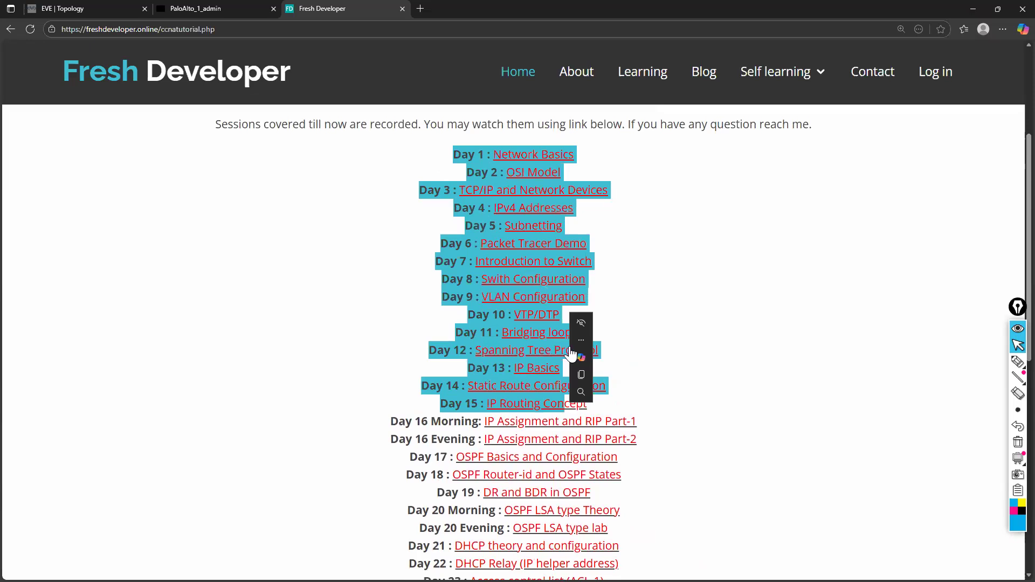
pyautogui.click(478, 300)
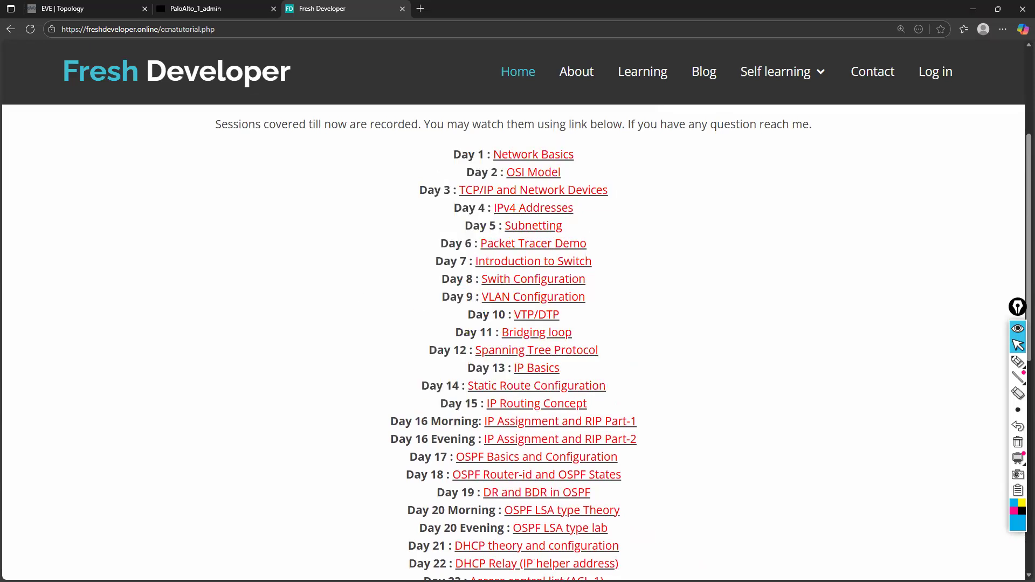
pyautogui.moveTo(453, 156); pyautogui.dragTo(523, 424)
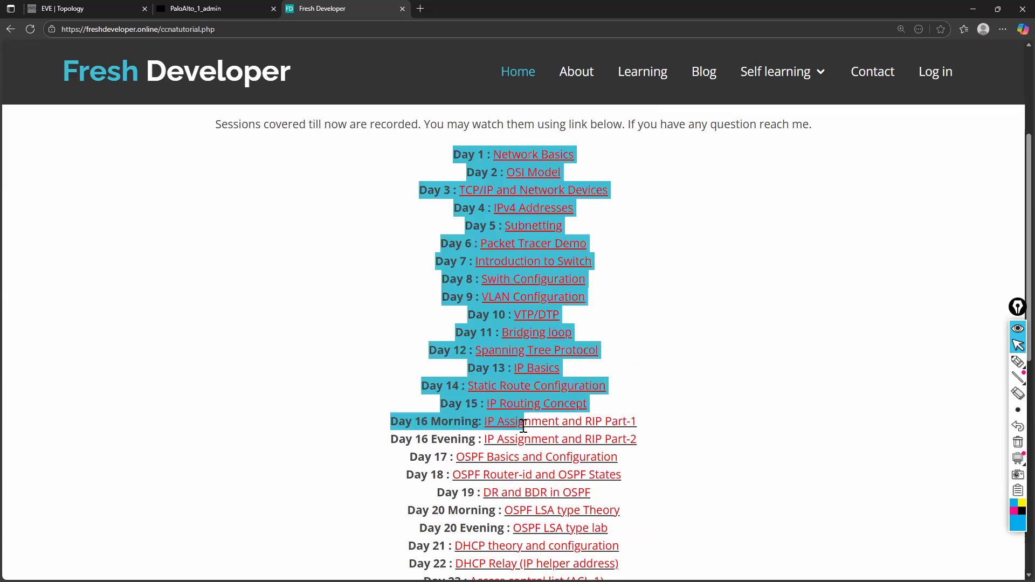
pyautogui.click(249, 347)
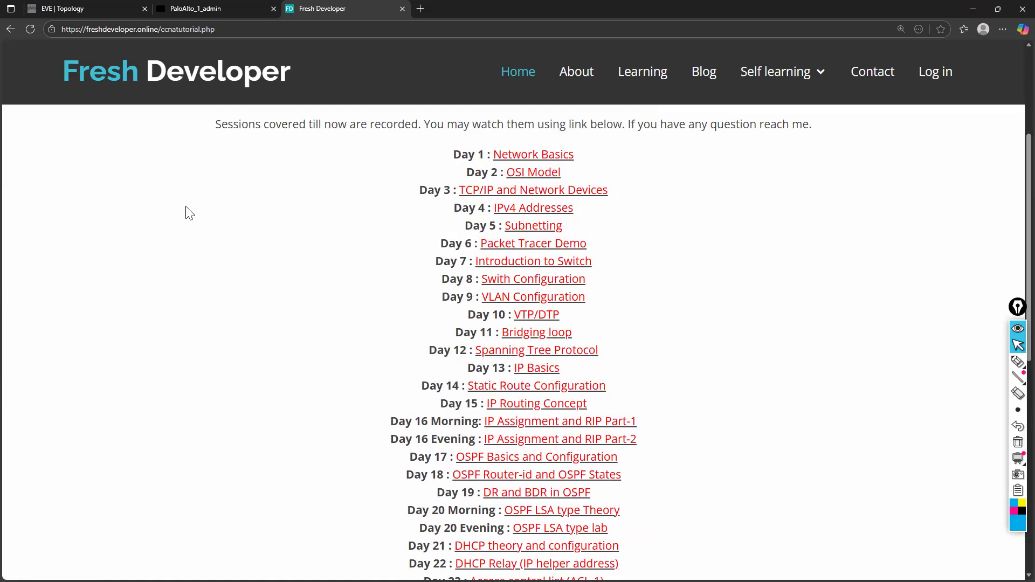
# Return to the PaloAlto console and erase the phone number from the login prompt
pyautogui.click(72, 7)
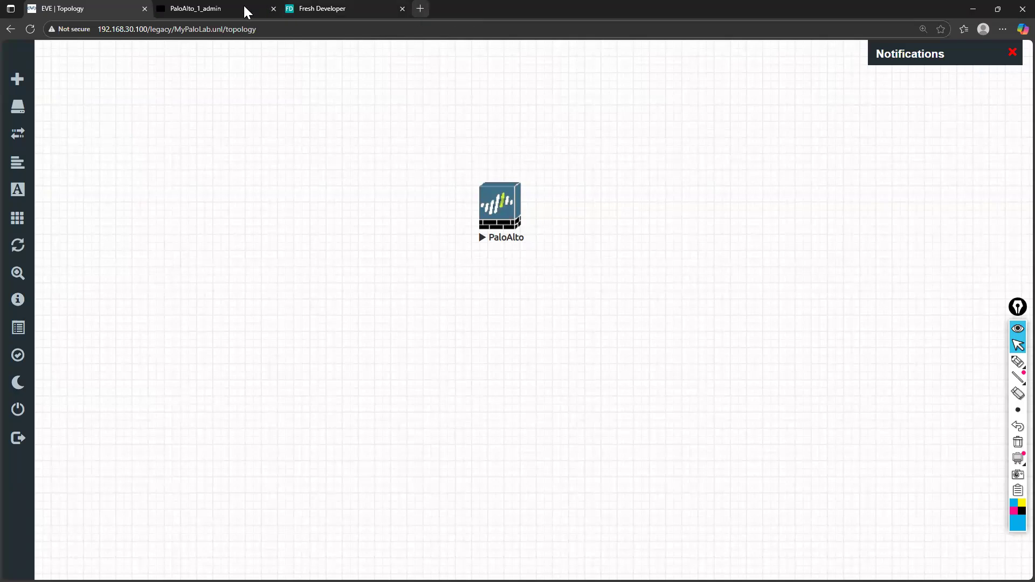
pyautogui.click(217, 11)
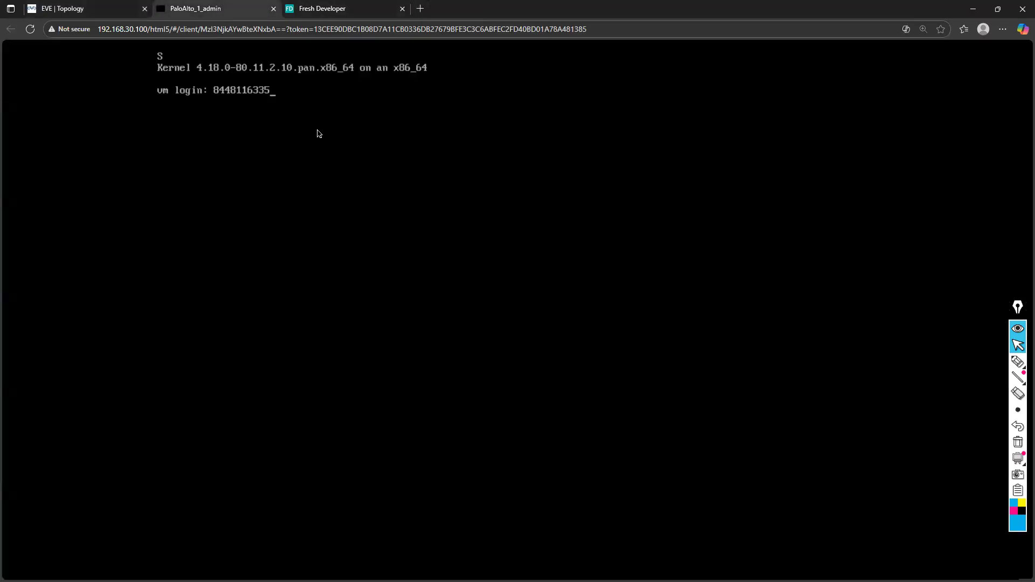
pyautogui.press('BackSpace')
pyautogui.press('BackSpace')
pyautogui.press('BackSpace')
pyautogui.press('BackSpace')
pyautogui.press('BackSpace')
pyautogui.press('BackSpace')
pyautogui.press('BackSpace')
pyautogui.press('BackSpace')
pyautogui.press('BackSpace')
pyautogui.press('BackSpace')
# Open the Fresh Developer home page and look at the contact details in its contact section and footer
pyautogui.click(347, 6)
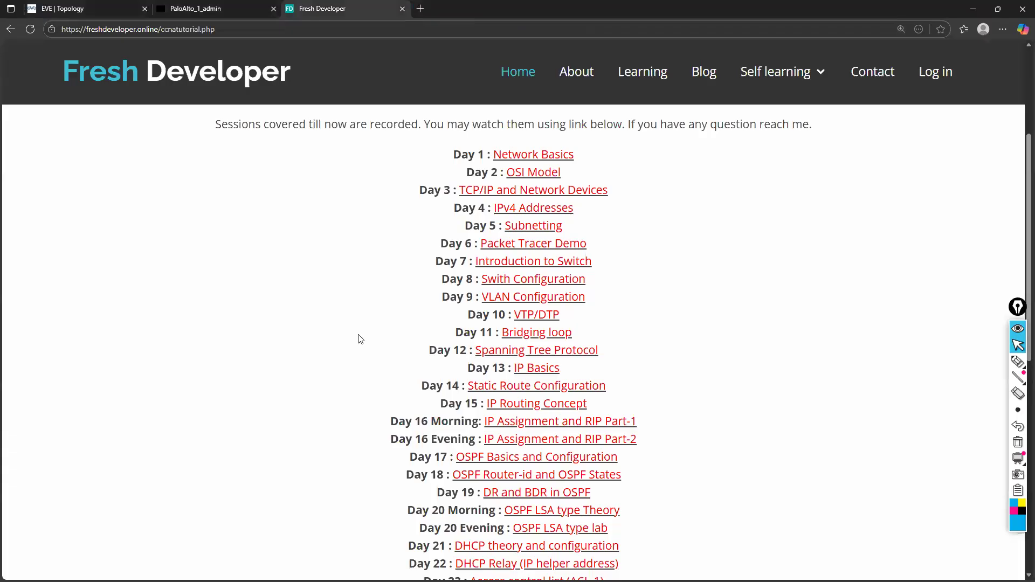
pyautogui.click(535, 80)
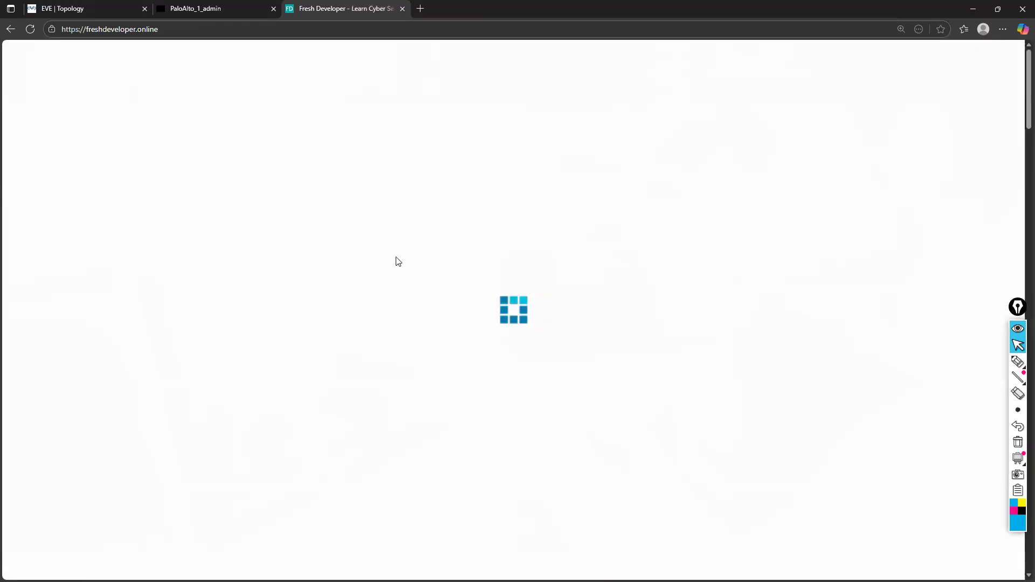
pyautogui.scroll(-20, 367, 298)
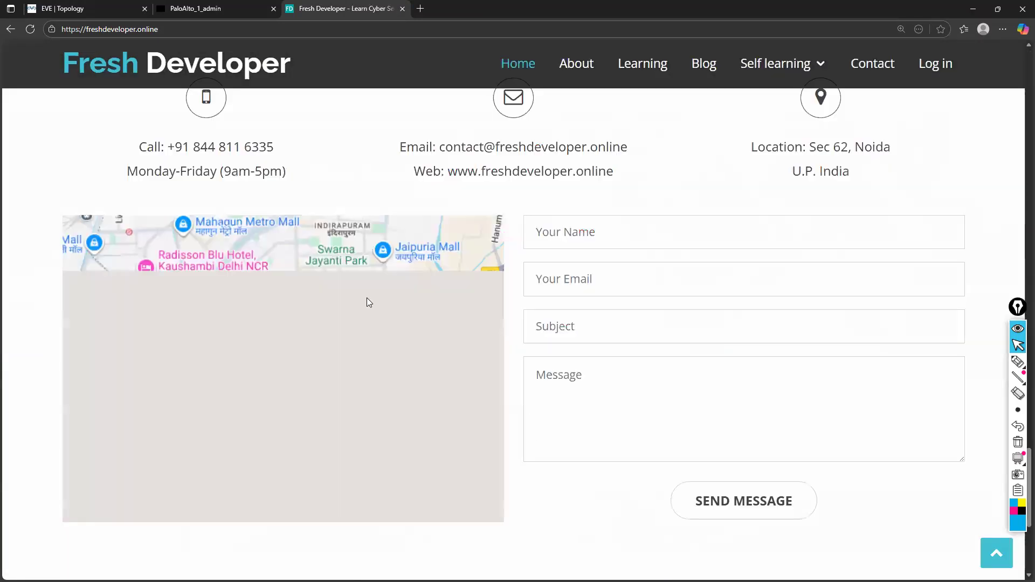
pyautogui.moveTo(485, 404); pyautogui.dragTo(399, 405)
pyautogui.click(545, 379)
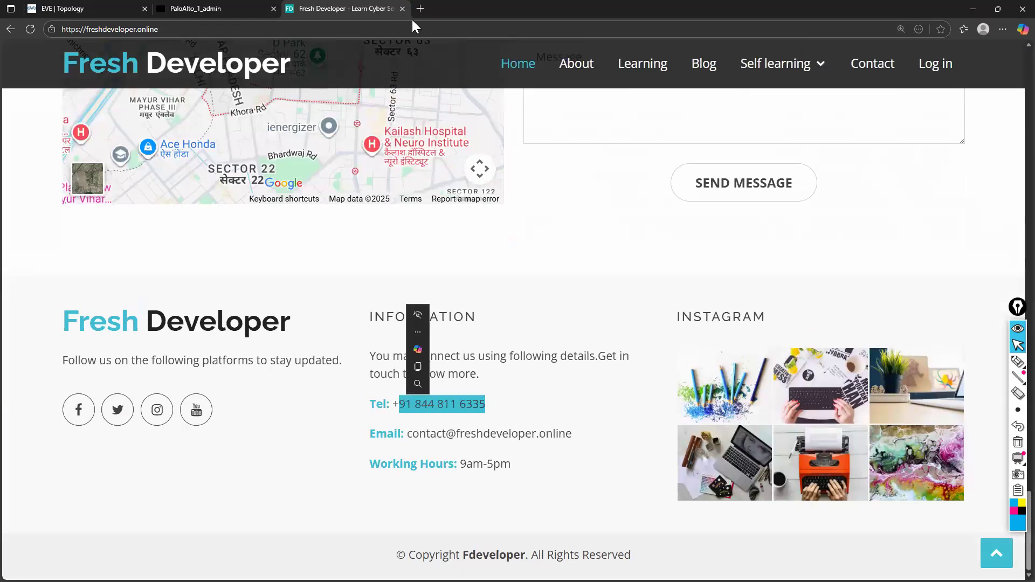
# Return to the PaloAlto console and enter admin as the login name
pyautogui.click(200, 8)
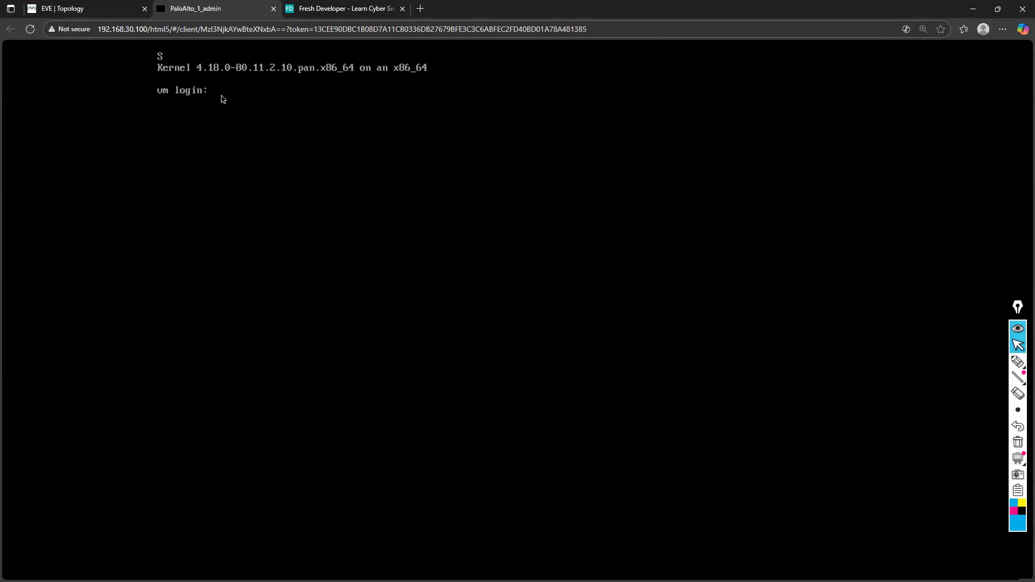
pyautogui.write('admin')
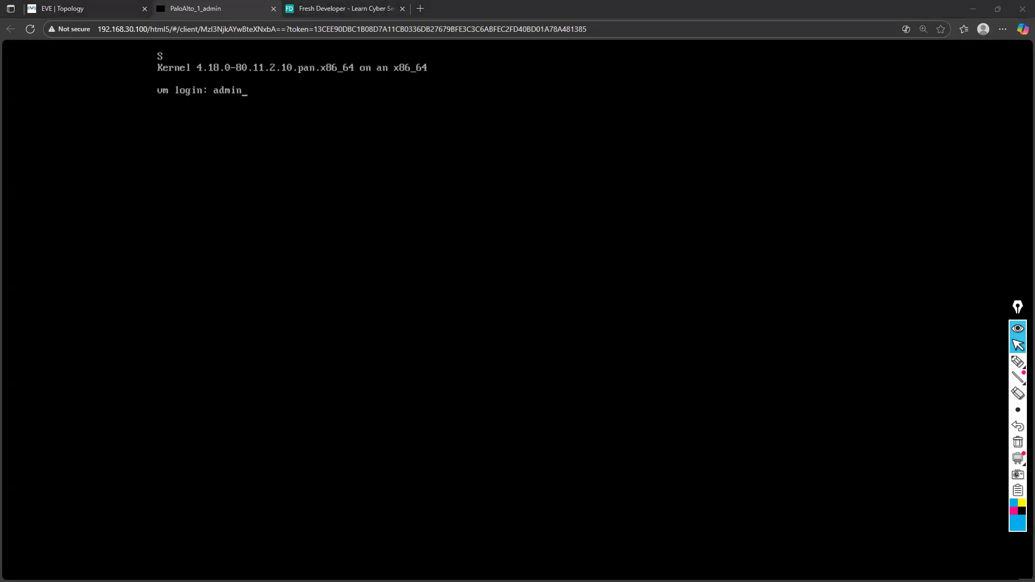
# Search the web in a new browser tab for "default ip of palo alto"
pyautogui.click(420, 9)
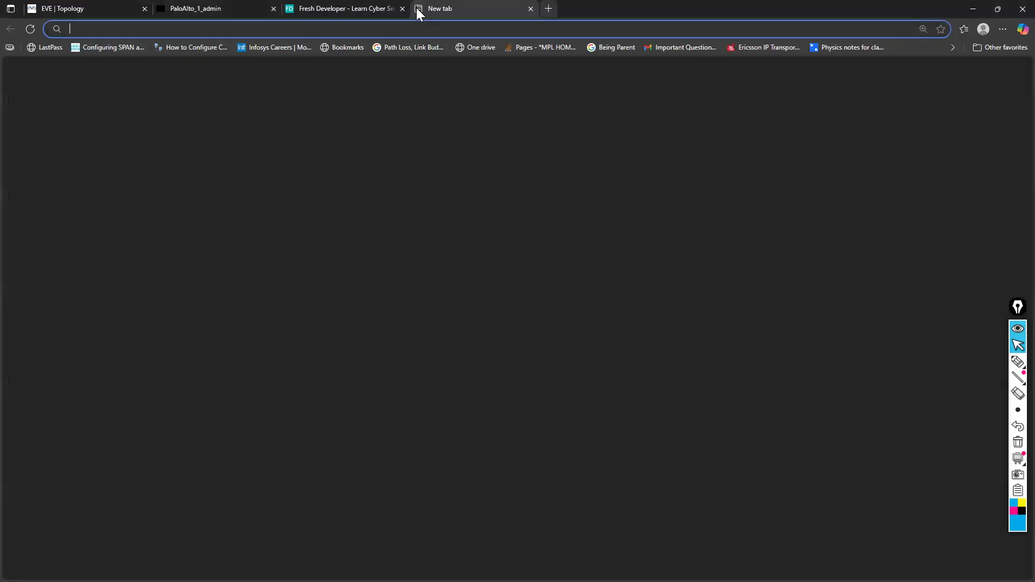
pyautogui.write('d')
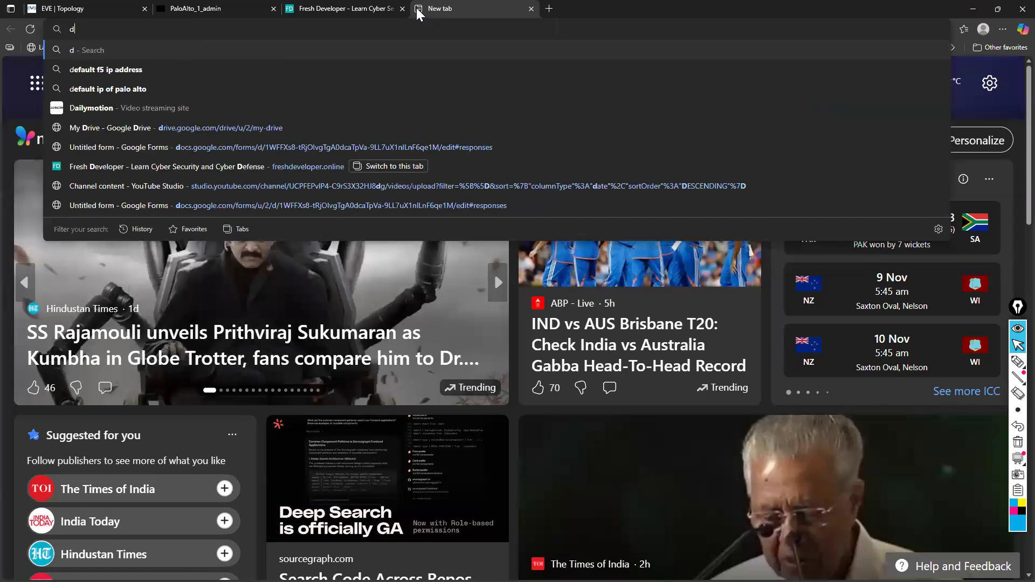
pyautogui.write('efau')
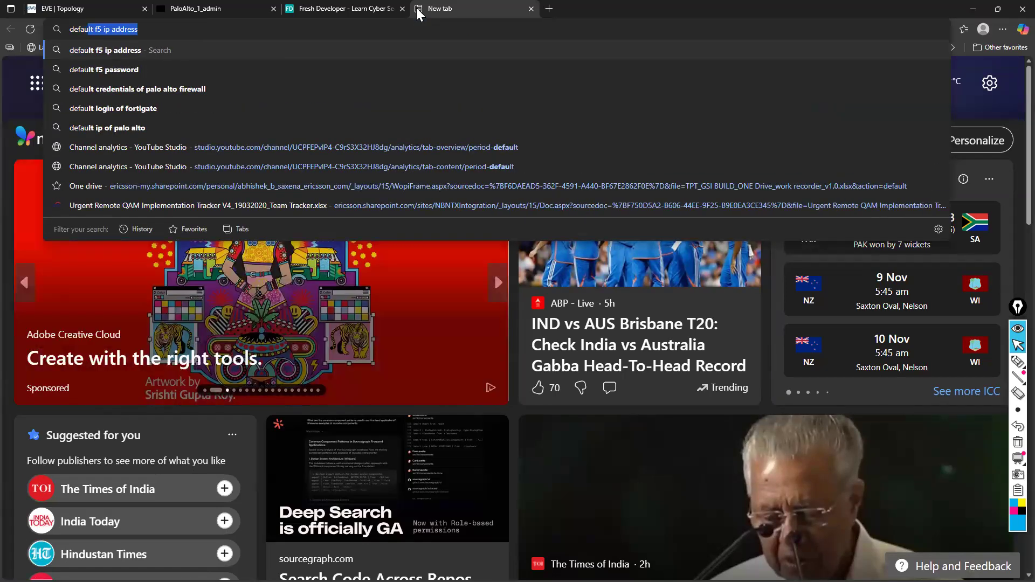
pyautogui.write('lt ip of palo alto')
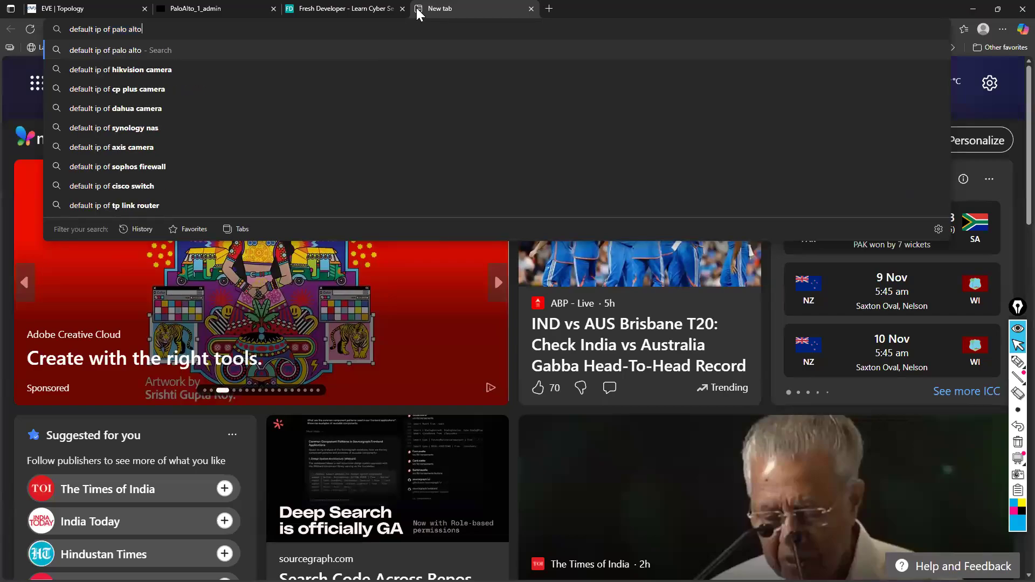
pyautogui.press('Return')
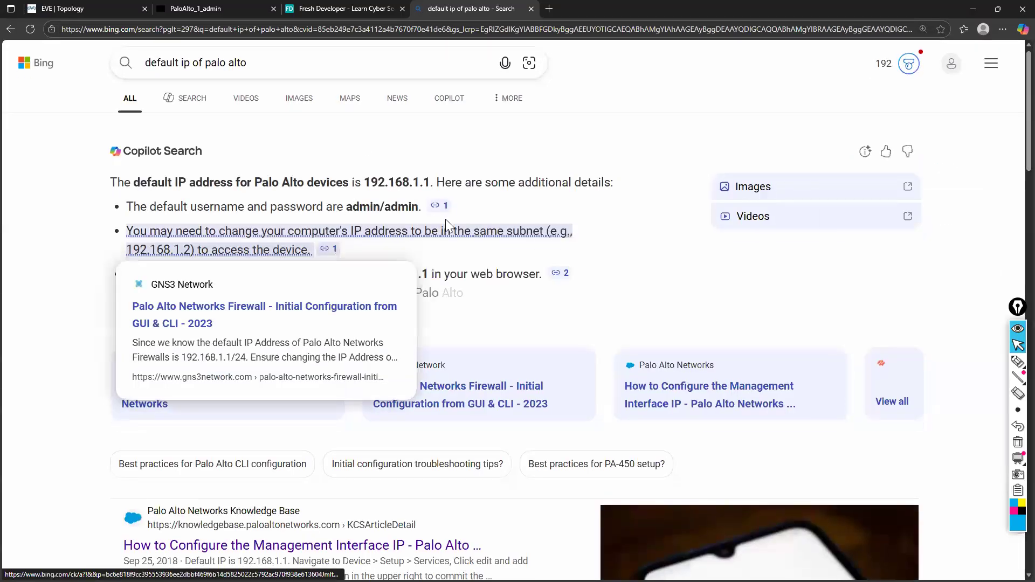
# Log in to the firewall console as admin with the default password, and enter the old, new and confirmation passwords
pyautogui.click(225, 10)
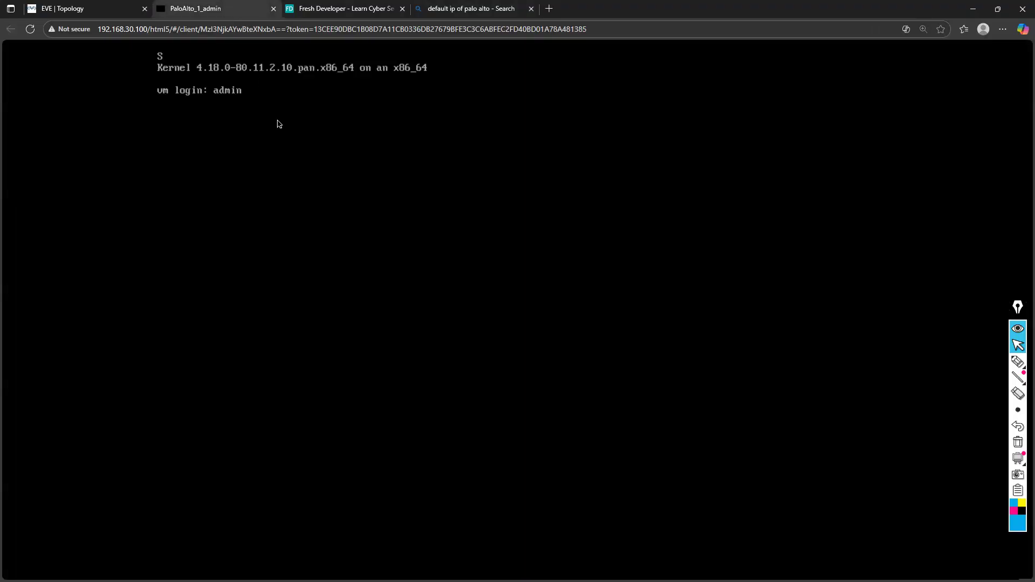
pyautogui.press('Return')
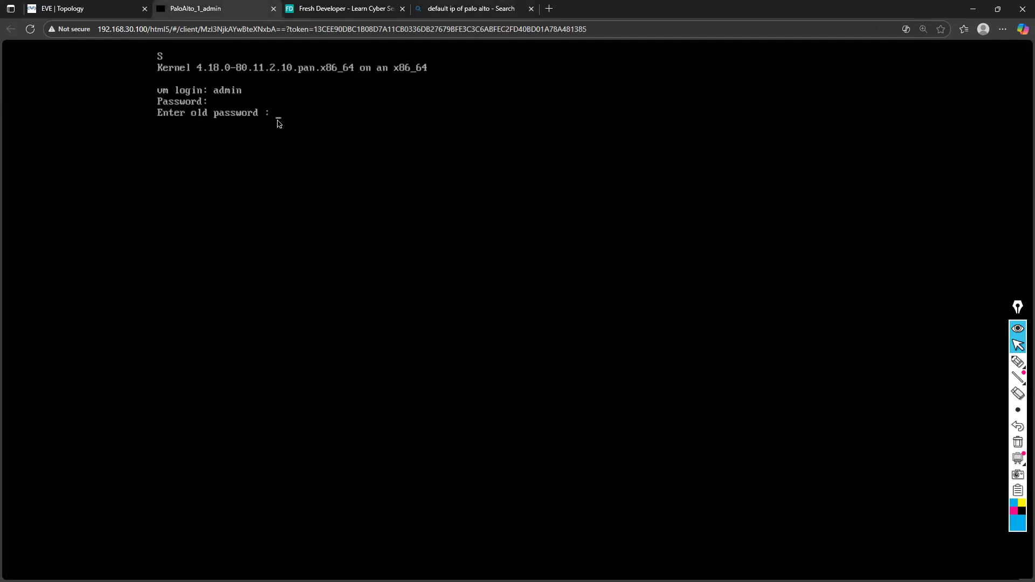
pyautogui.press('Return')
pyautogui.press('Return')
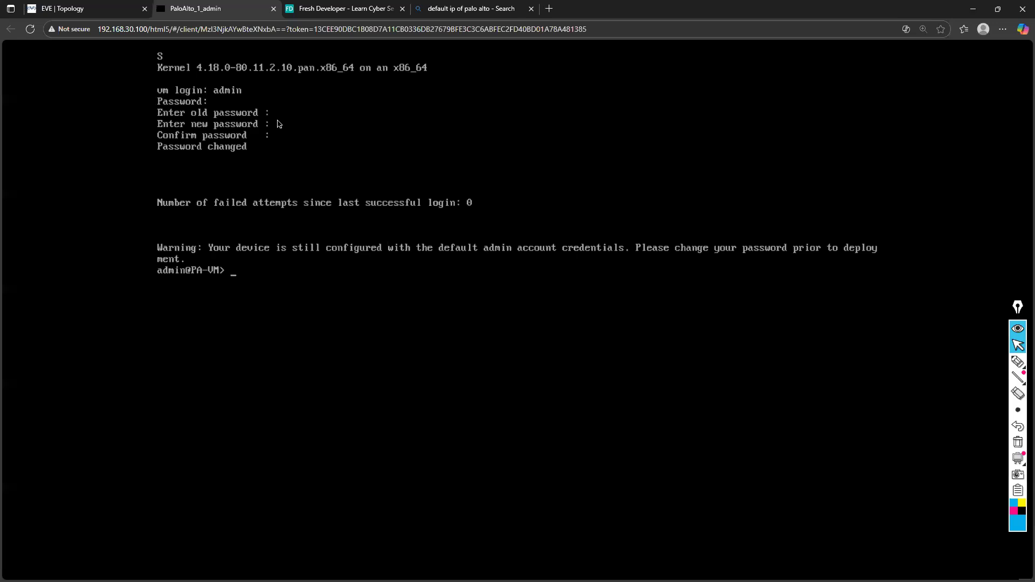
pyautogui.press('Return')
pyautogui.press('Return')
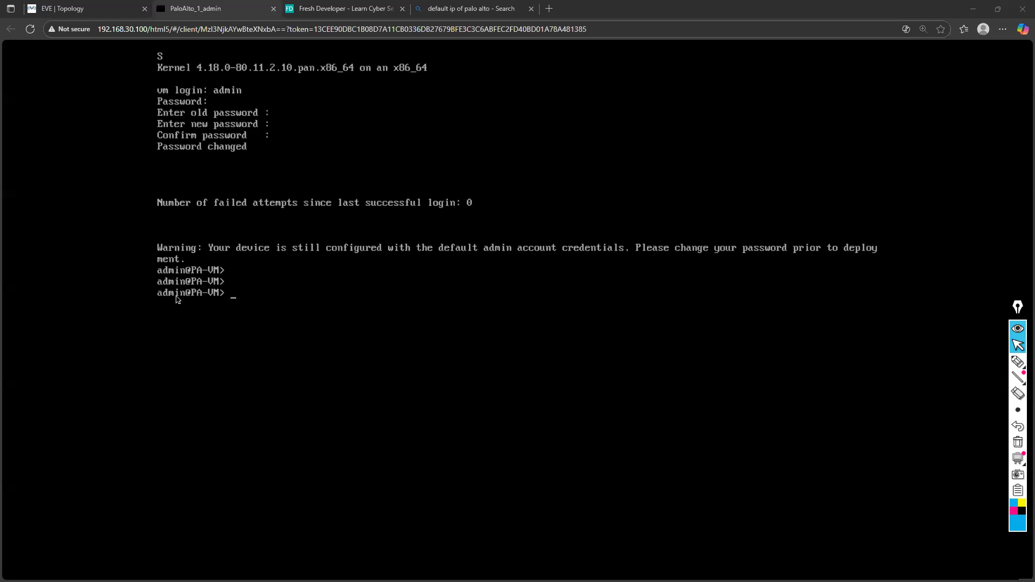
# Run show system info on the firewall and page through the output to its end
pyautogui.click(223, 297)
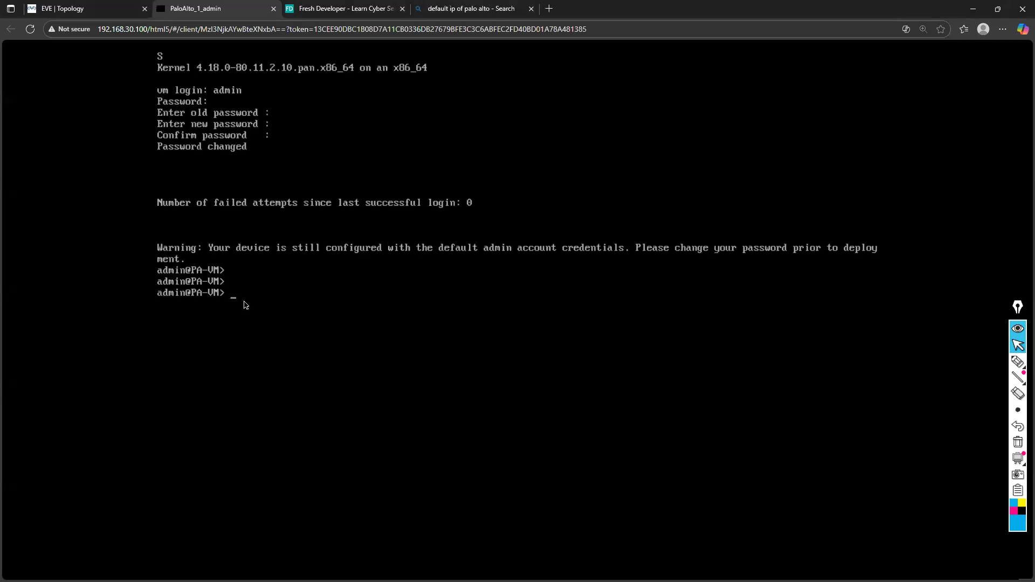
pyautogui.write('show system info')
pyautogui.press('Return')
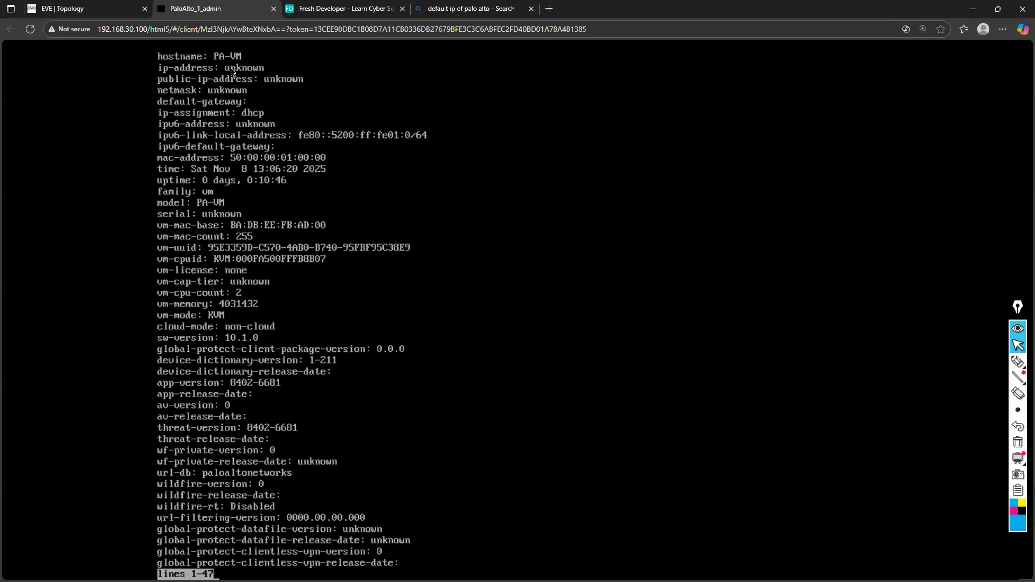
pyautogui.press('space')
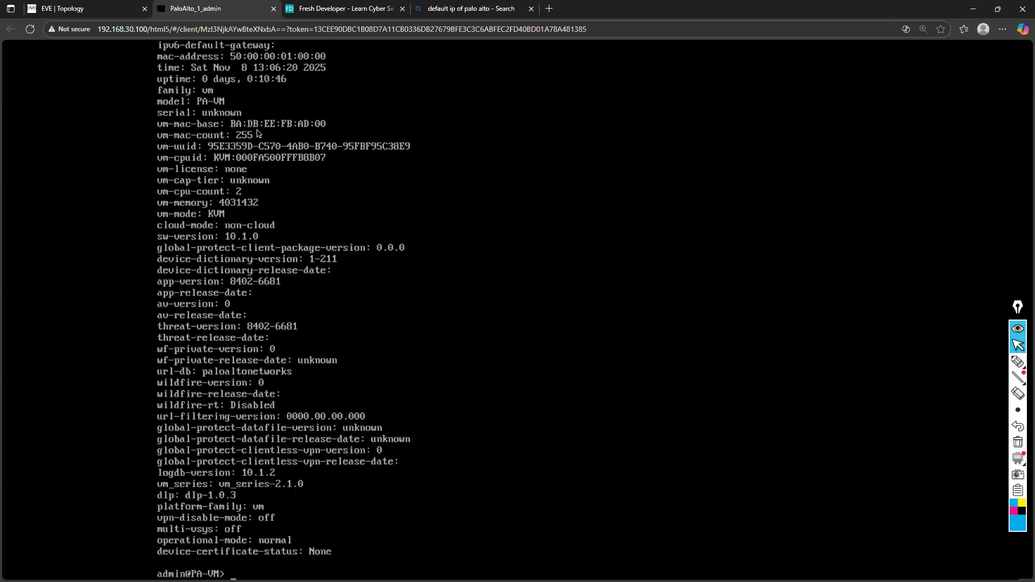
# List the available options of the show system command with the CLI help
pyautogui.write('show system inter')
pyautogui.press('BackSpace')
pyautogui.press('BackSpace')
pyautogui.press('BackSpace')
pyautogui.press('BackSpace')
pyautogui.press('?')
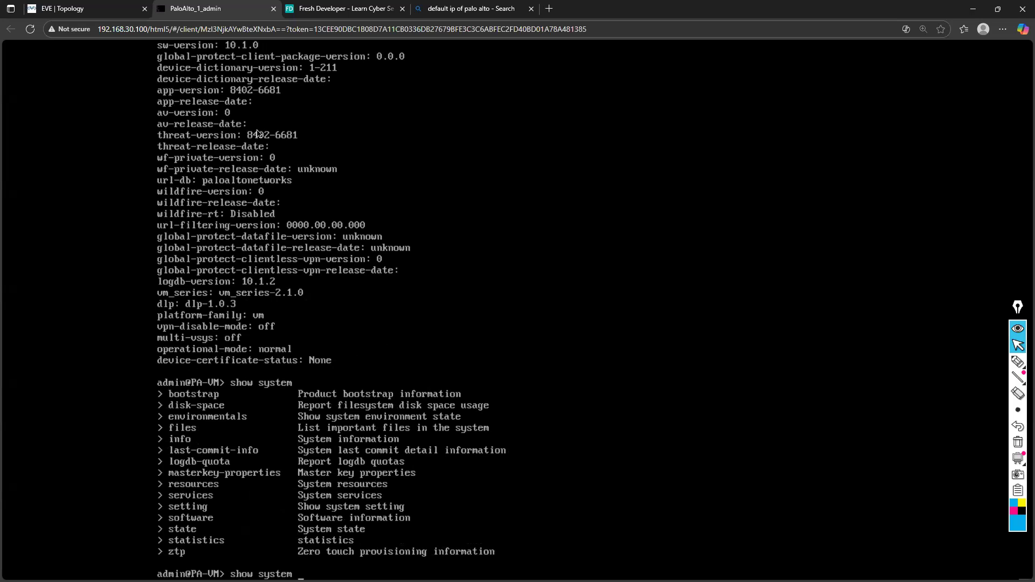
# Look up the show commands beginning with inte, and run show interface all on the firewall
pyautogui.press('BackSpace')
pyautogui.press('BackSpace')
pyautogui.press('BackSpace')
pyautogui.press('BackSpace')
pyautogui.press('BackSpace')
pyautogui.press('BackSpace')
pyautogui.write('inte')
pyautogui.press('?')
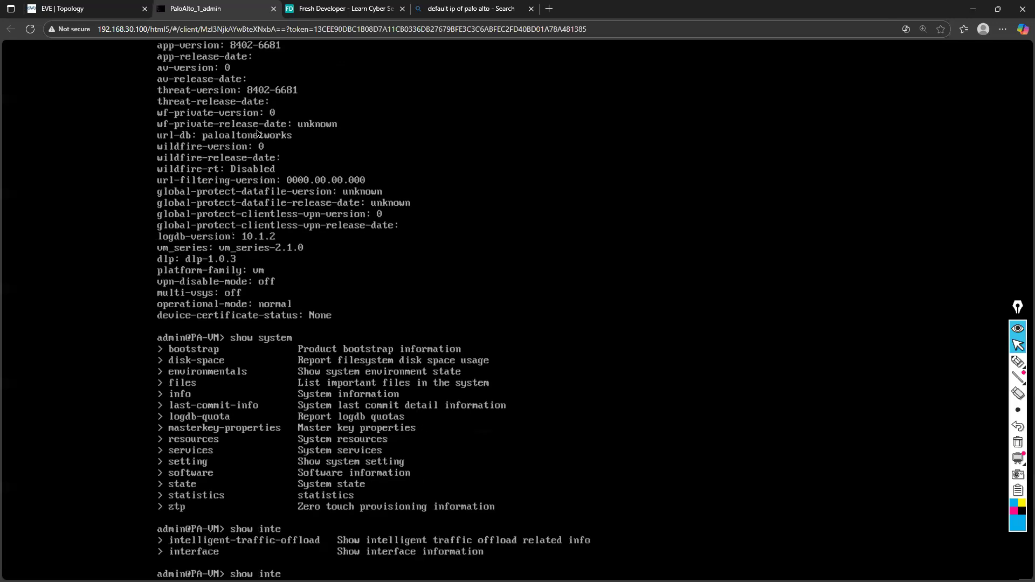
pyautogui.press('Tab')
pyautogui.write('all')
pyautogui.press('Return')
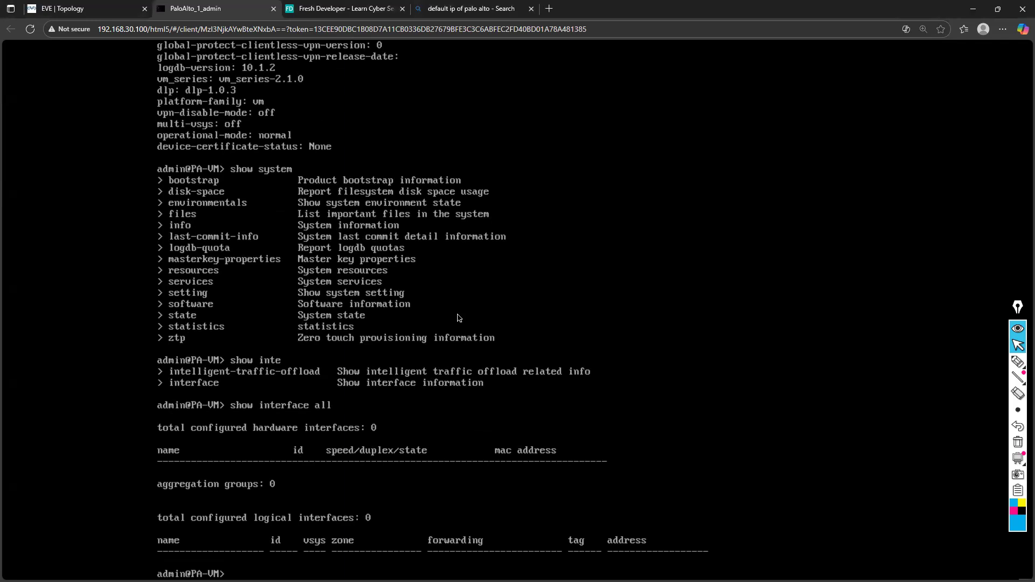
# Enter configuration mode and make the management IP allocation static with set deviceconfig system type static
pyautogui.write('configure')
pyautogui.press('Return')
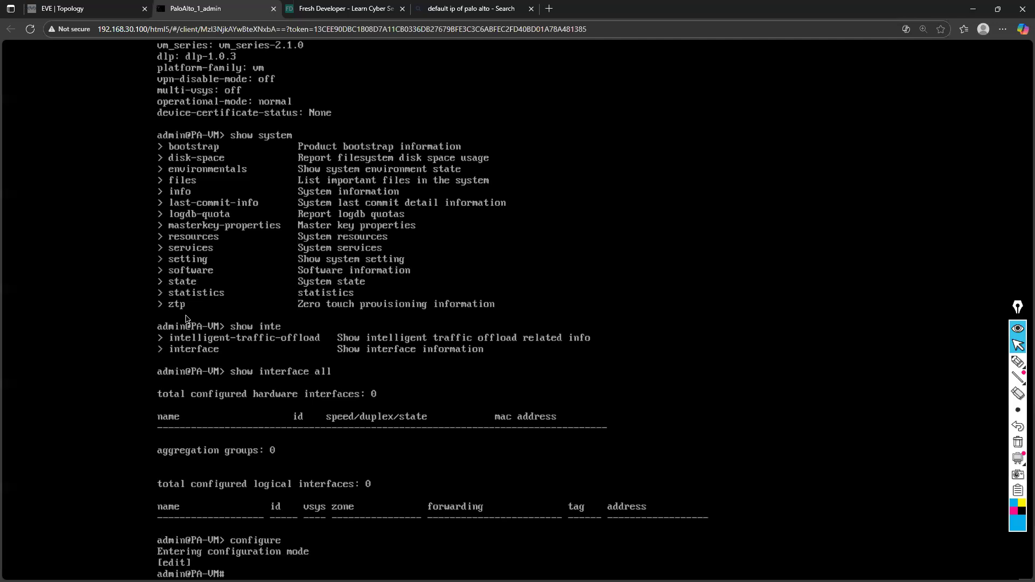
pyautogui.write('set deviceconfig system ')
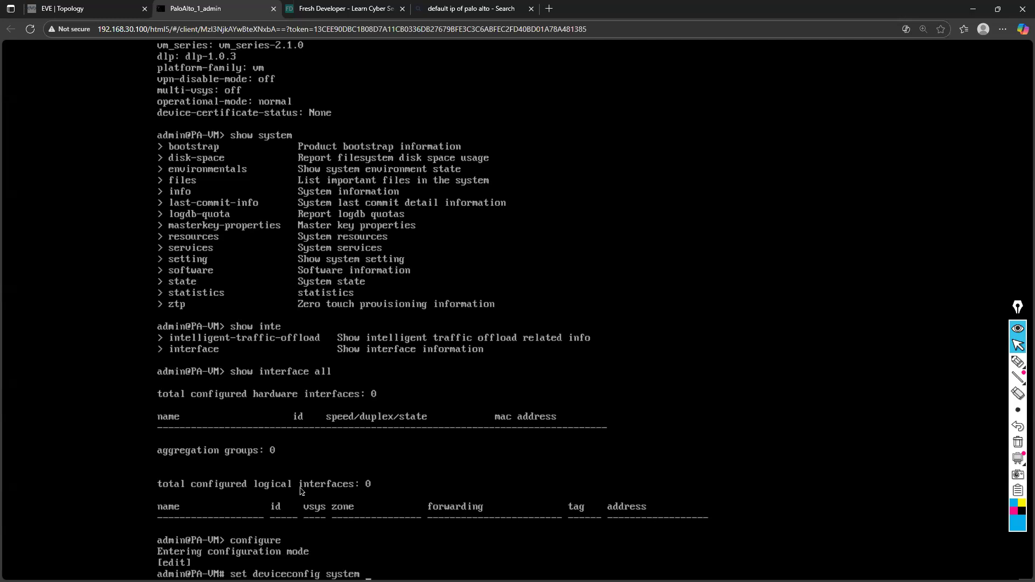
pyautogui.write('t')
pyautogui.press('?')
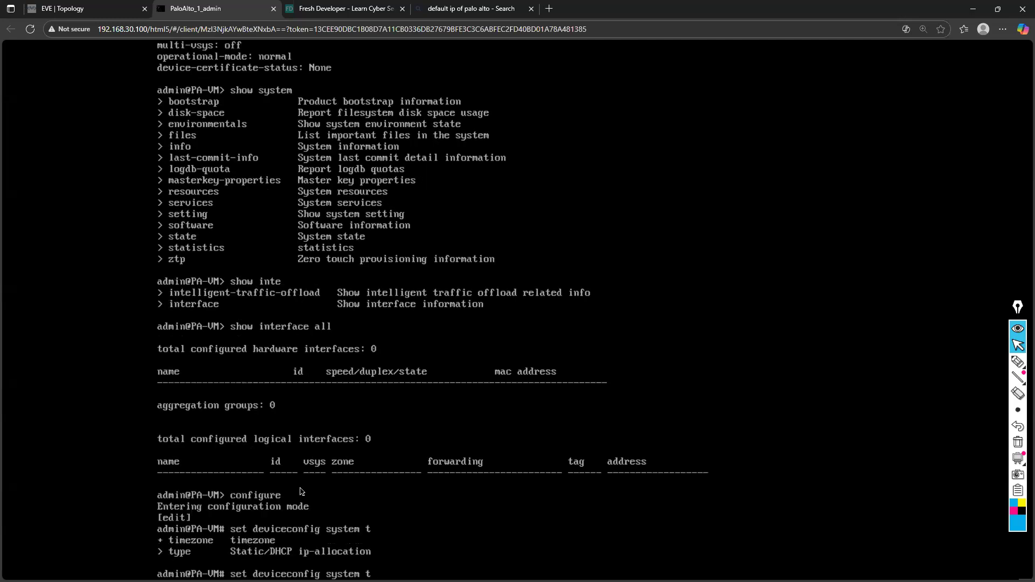
pyautogui.write('ype static')
pyautogui.press('Return')
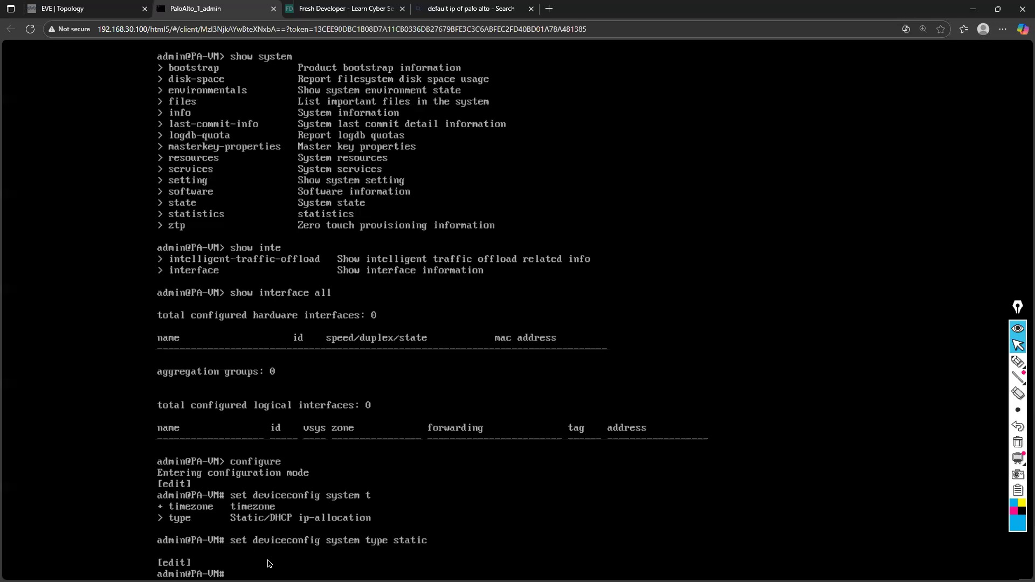
# Compose the set deviceconfig system ip-address command with the management address 192.168.30.45
pyautogui.press('Tab')
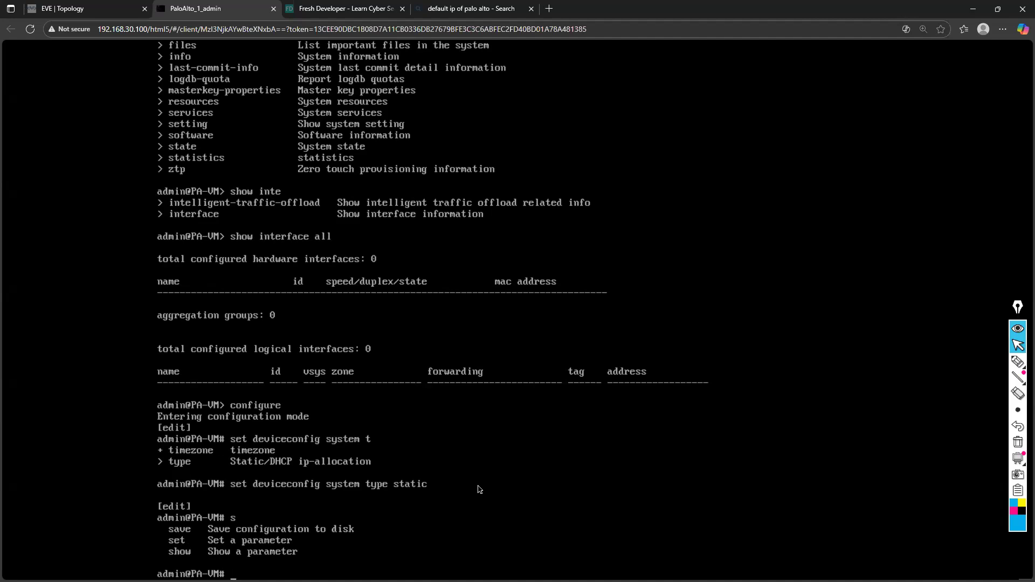
pyautogui.write('set devicec')
pyautogui.press('Tab')
pyautogui.write('sy')
pyautogui.press('Tab')
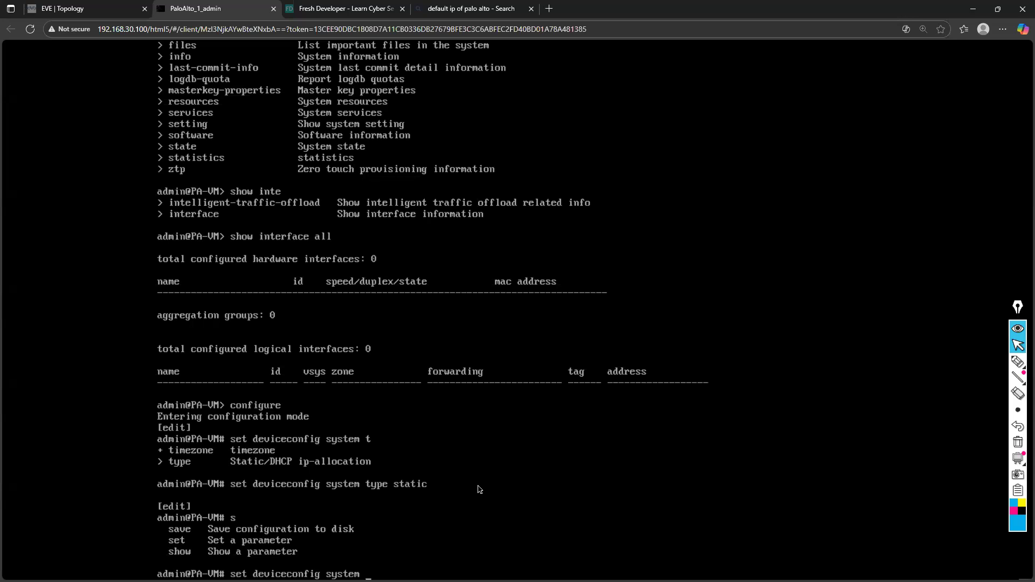
pyautogui.write('ip')
pyautogui.press('Tab')
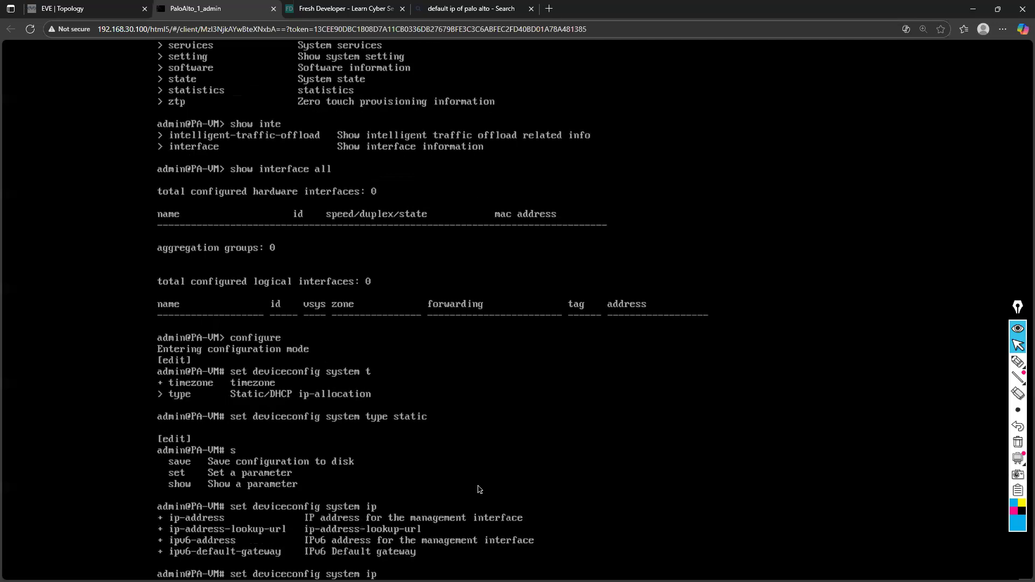
pyautogui.write('-')
pyautogui.press('Tab')
pyautogui.write('192.168.30.')
pyautogui.write('45')
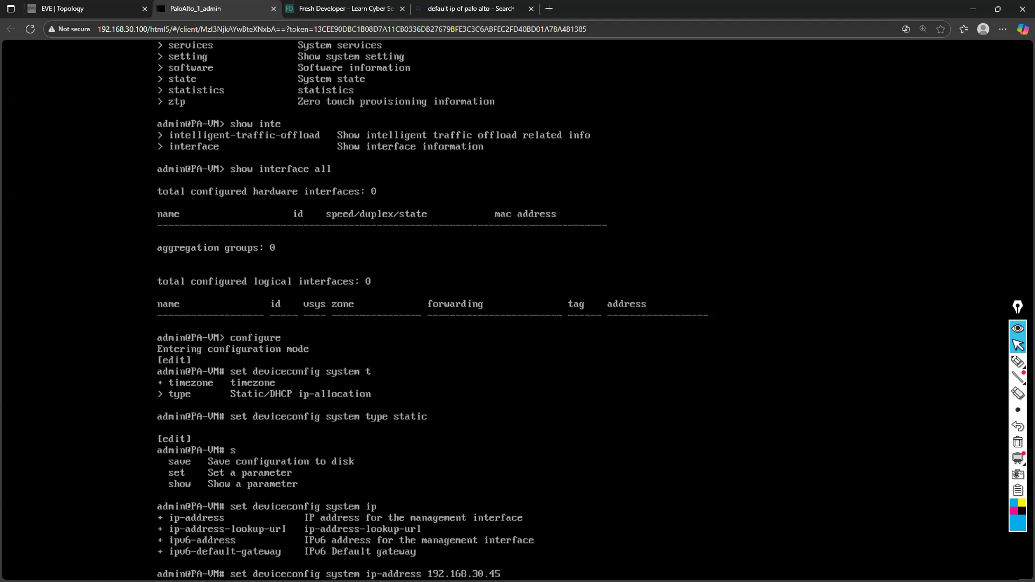
# Complete the management address command with netmask 255.255.255.0 and run it without a default gateway
pyautogui.write('netmask')
pyautogui.write('255.255.255.')
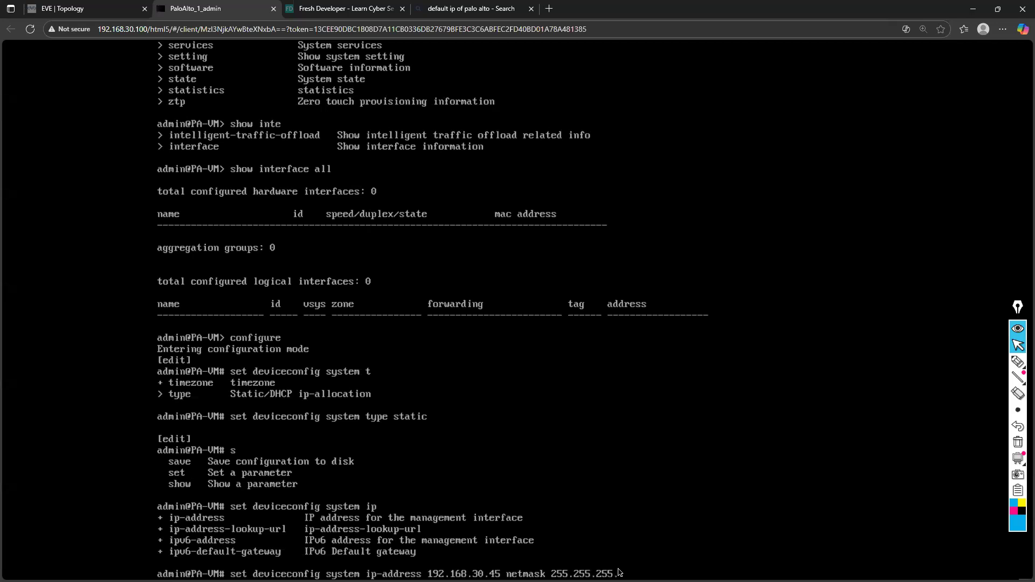
pyautogui.write('0 de')
pyautogui.press('Tab')
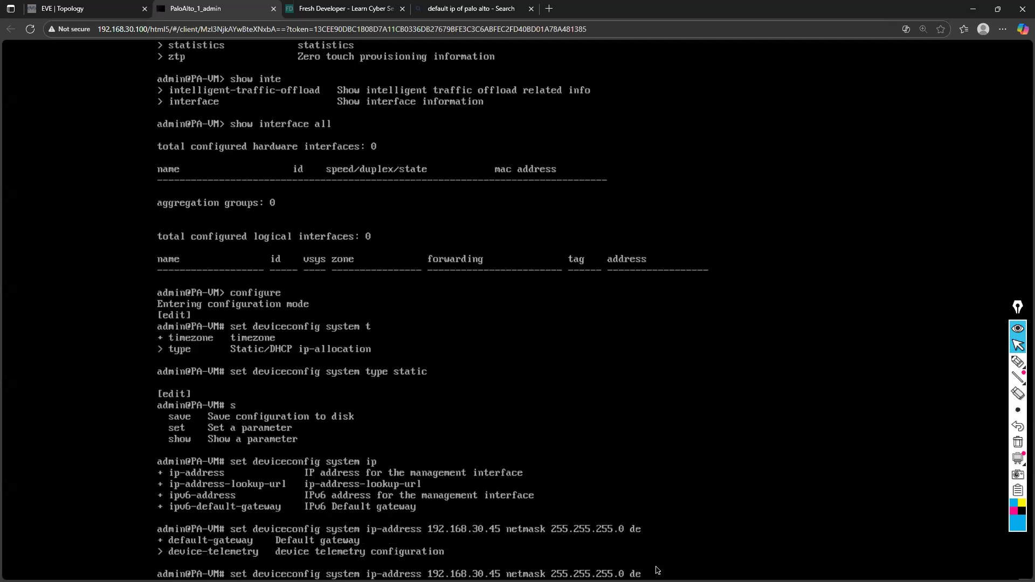
pyautogui.press('BackSpace')
pyautogui.press('BackSpace')
pyautogui.press('Return')
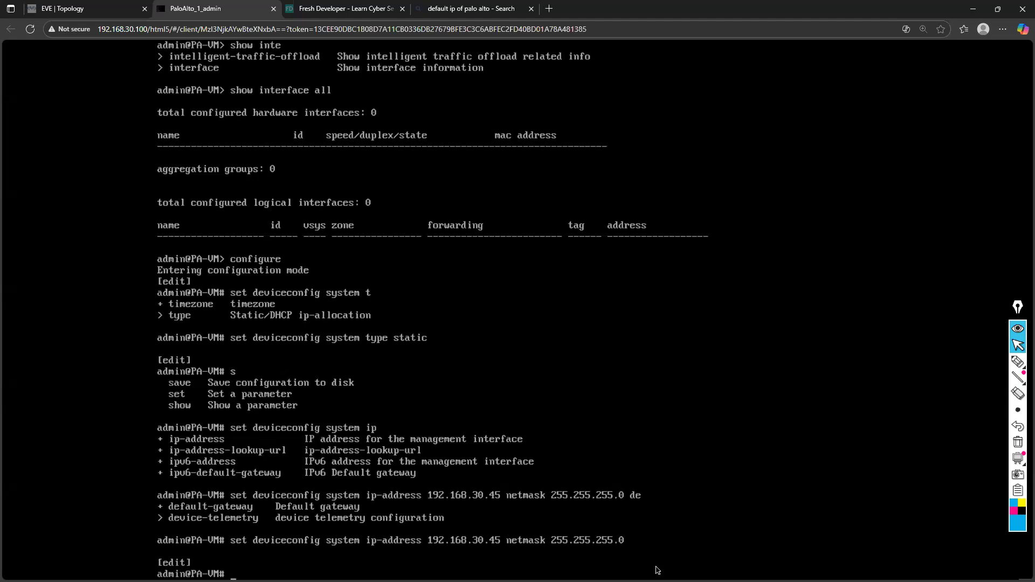
# Commit the firewall configuration and wait for the commit job to finish
pyautogui.write('commit')
pyautogui.press('Return')
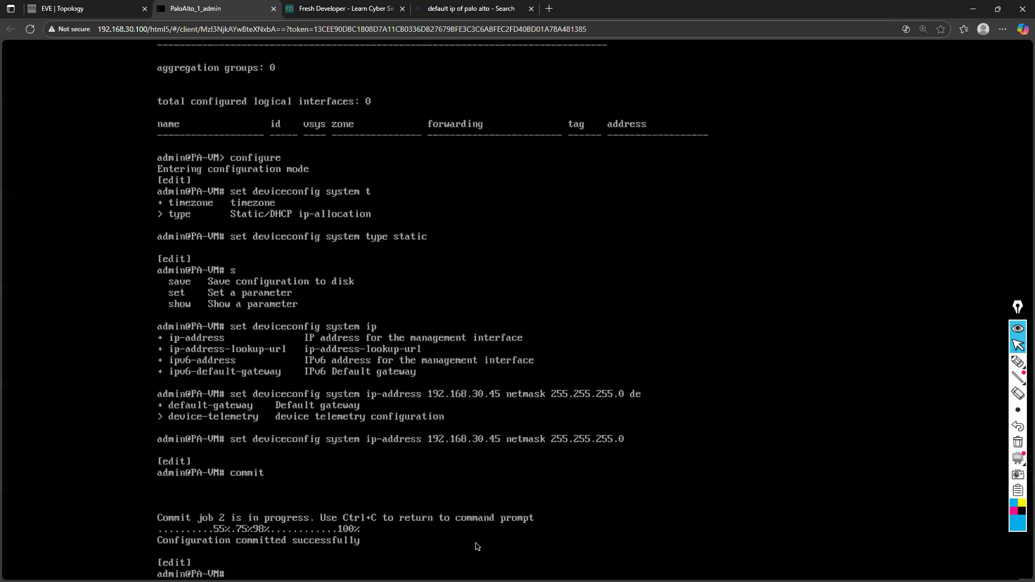
pyautogui.press('Return')
pyautogui.press('Return')
pyautogui.press('Return')
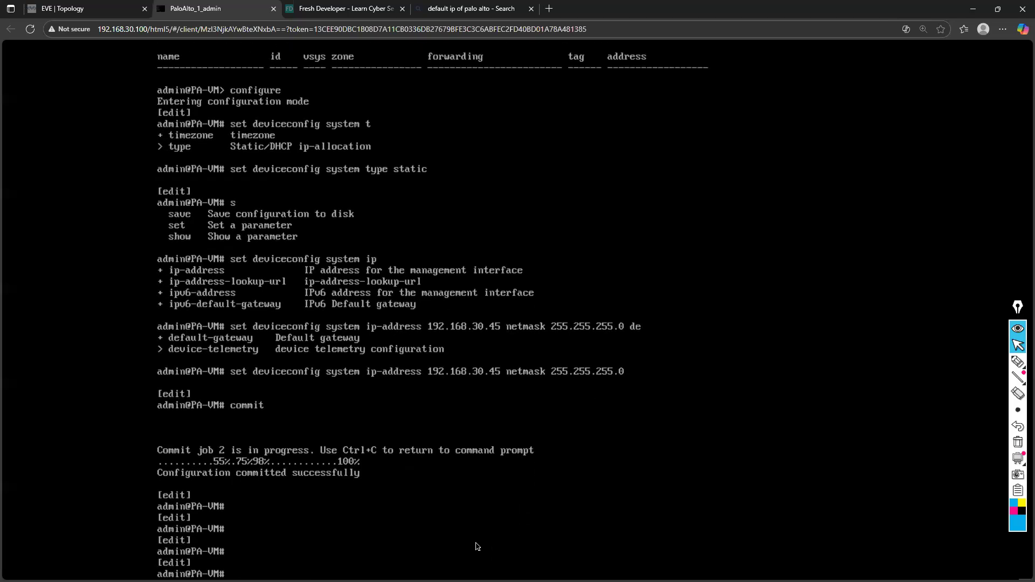
# Exit configuration mode and run show system info, paging through its output to the end
pyautogui.write('show')
pyautogui.write(' sy')
pyautogui.write('t')
pyautogui.write('e')
pyautogui.press('BackSpace')
pyautogui.press('BackSpace')
pyautogui.press('BackSpace')
pyautogui.press('BackSpace')
pyautogui.press('BackSpace')
pyautogui.press('BackSpace')
pyautogui.press('BackSpace')
pyautogui.press('BackSpace')
pyautogui.press('BackSpace')
pyautogui.write('exit')
pyautogui.press('Return')
pyautogui.write('show sys')
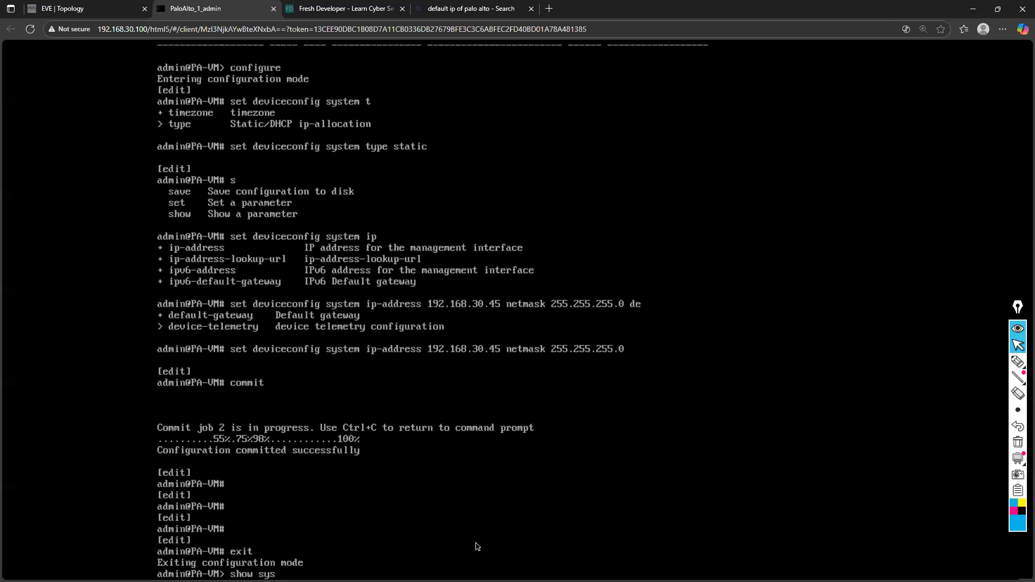
pyautogui.write('tem info')
pyautogui.press('Return')
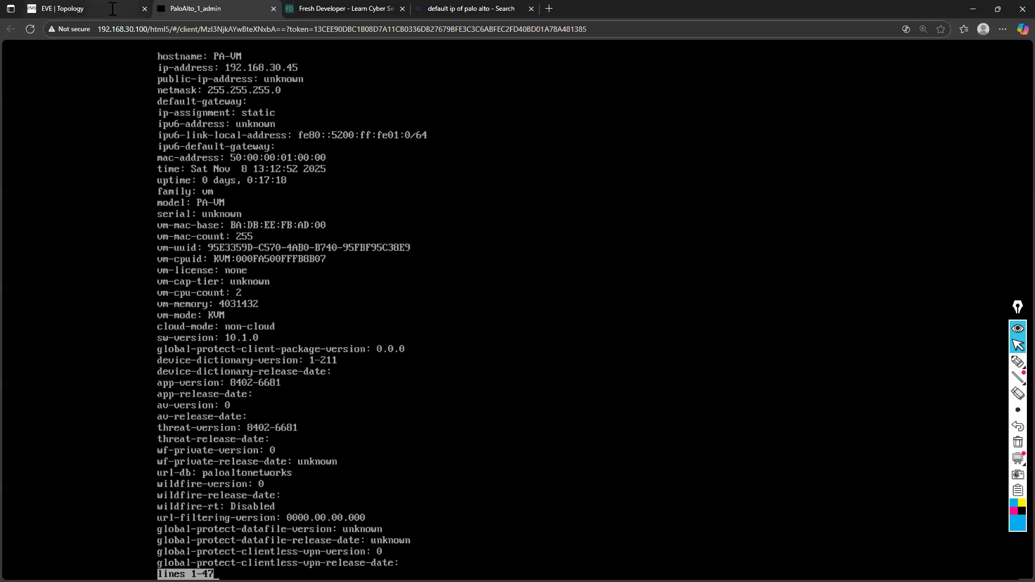
pyautogui.hotkey('ctrl', 'shift', 'Tab')
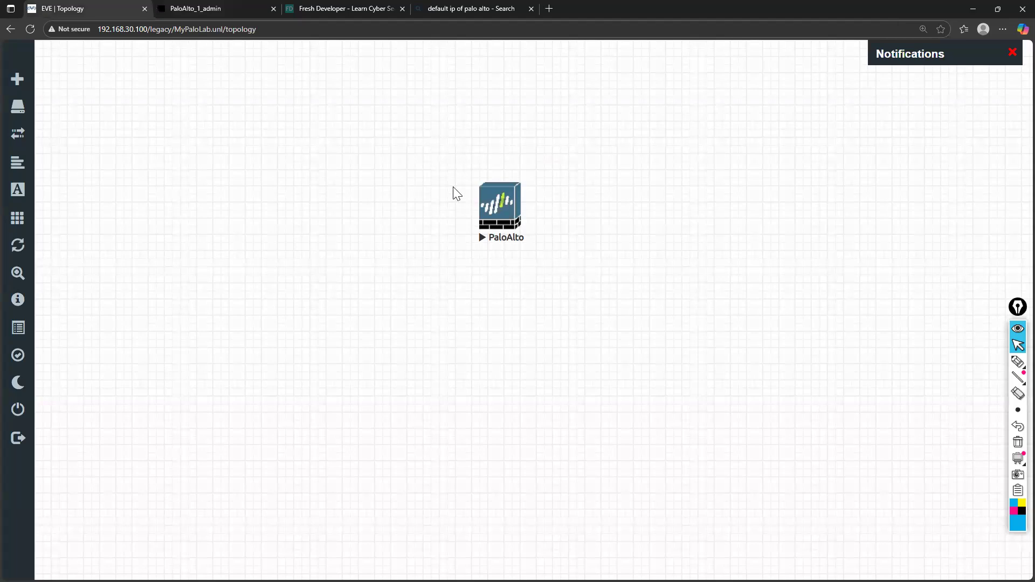
pyautogui.click(240, 9)
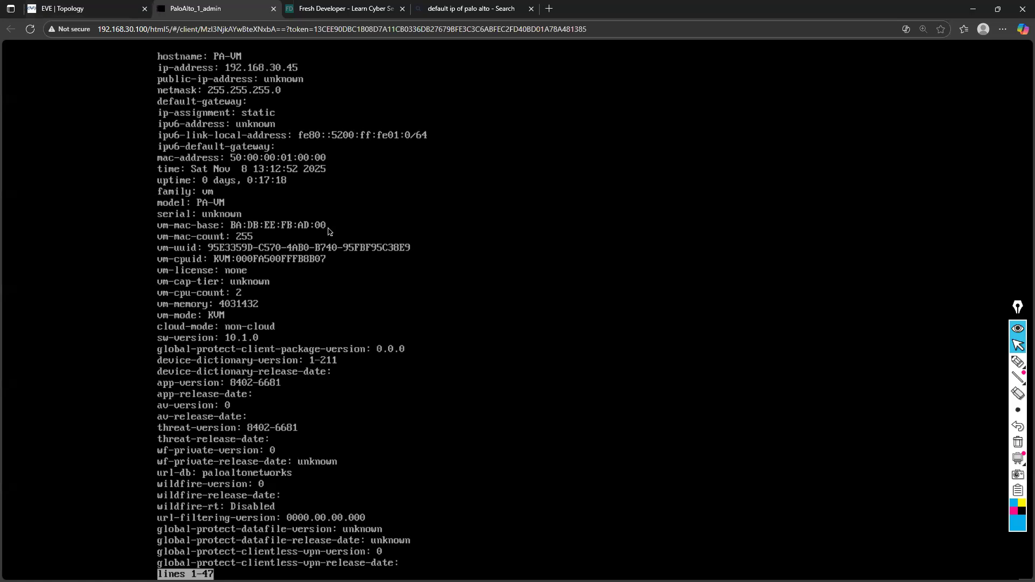
pyautogui.press('space')
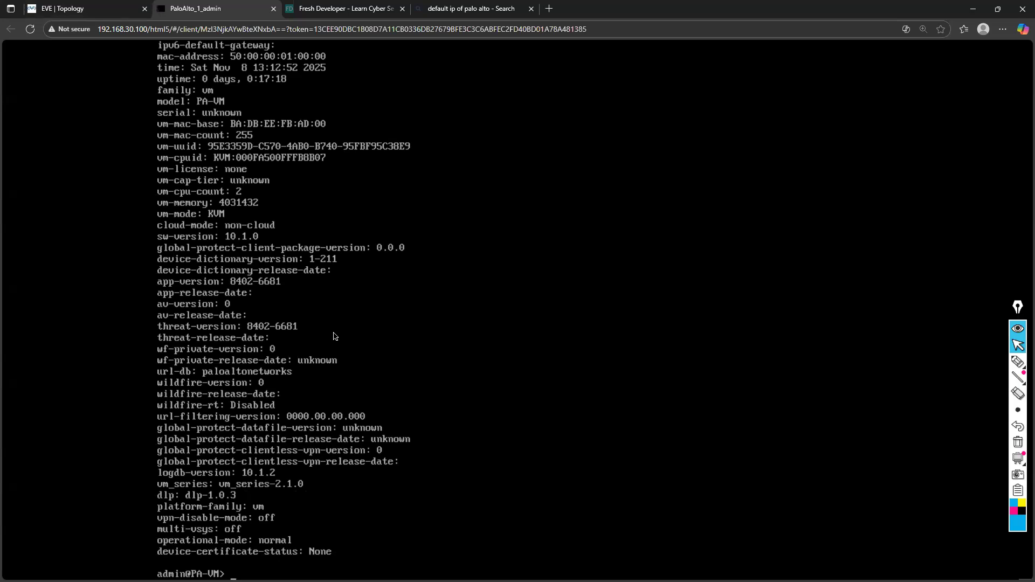
# Switch to a Windows Command Prompt over the EVE-NG topology, narrow its window, and run ipconfig
pyautogui.click(58, 10)
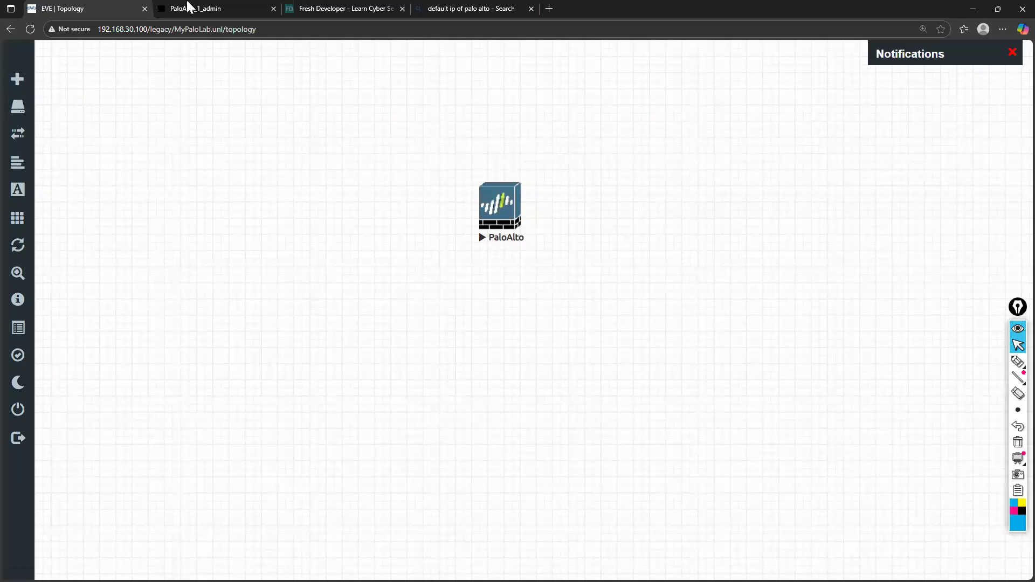
pyautogui.click(219, 8)
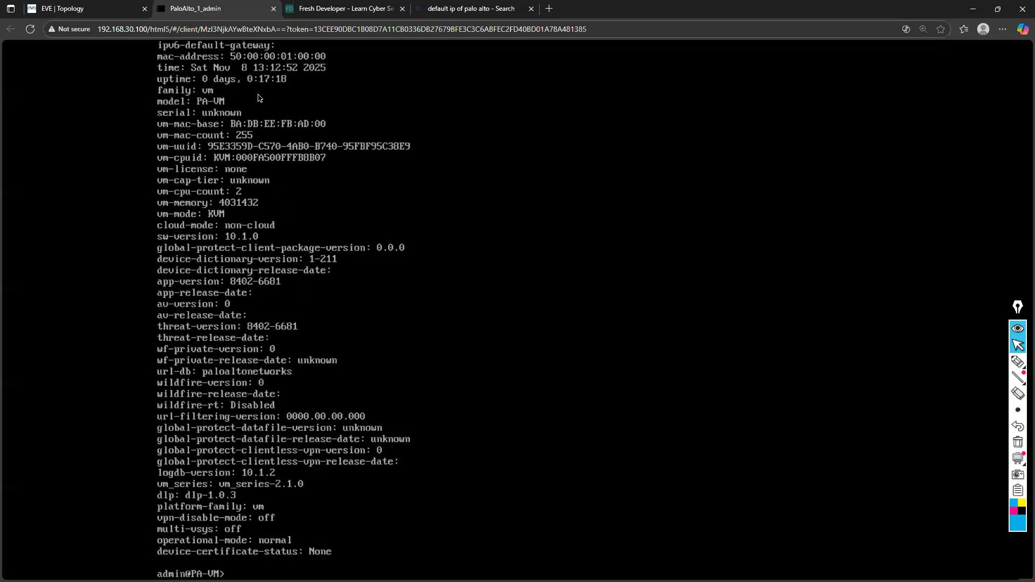
pyautogui.click(71, 9)
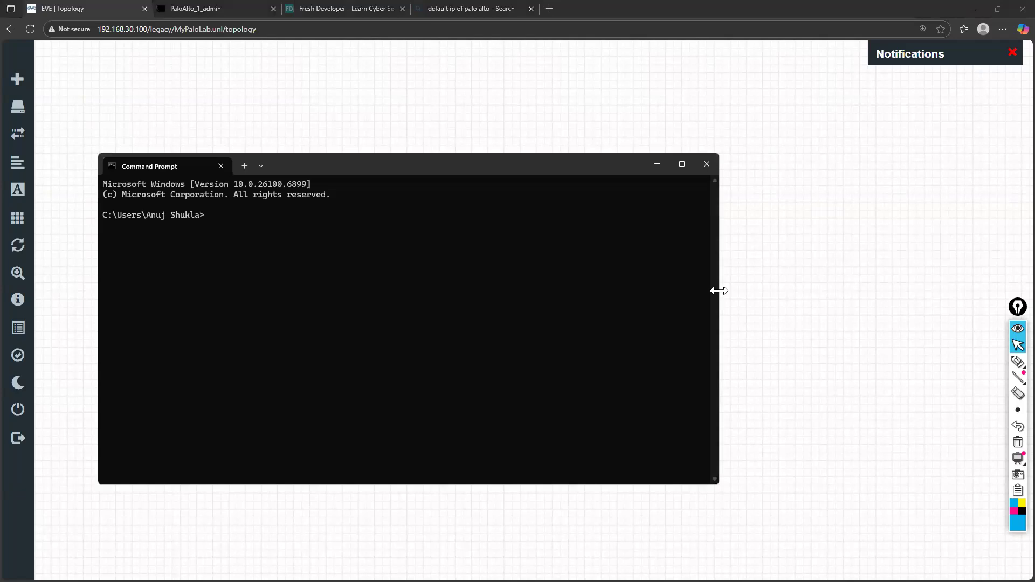
pyautogui.moveTo(724, 291); pyautogui.dragTo(448, 275)
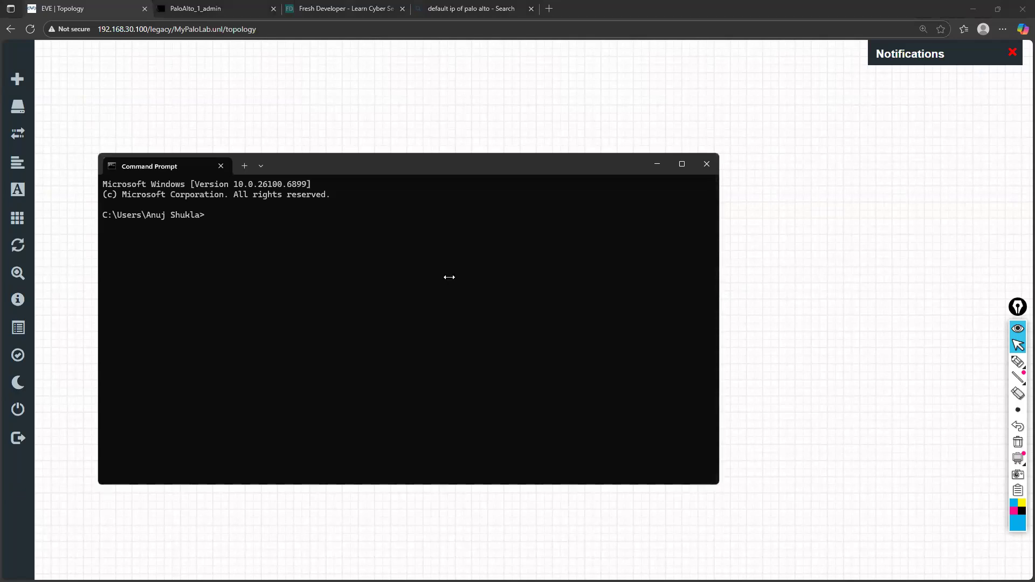
pyautogui.write('ipconfig')
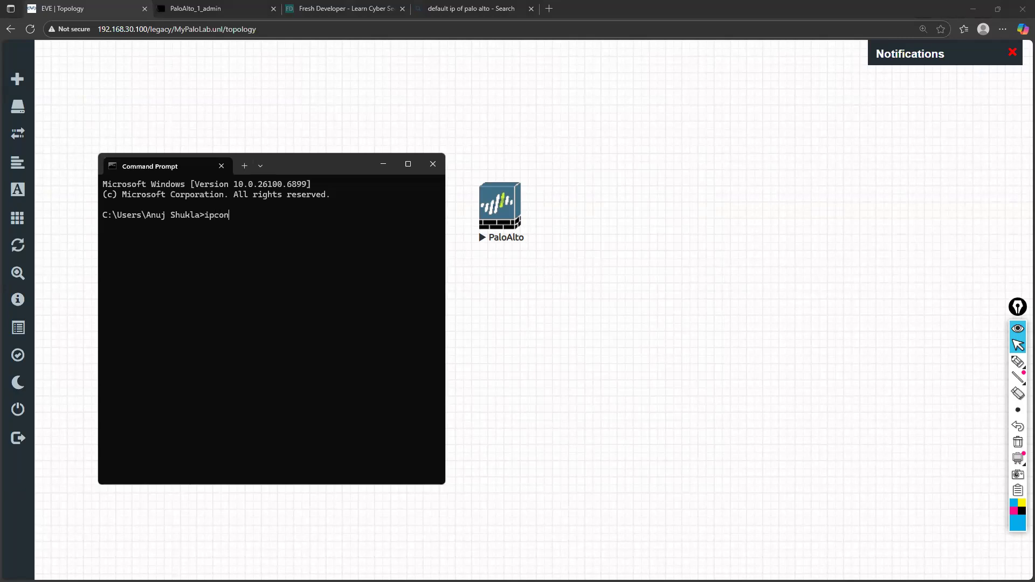
pyautogui.press('Return')
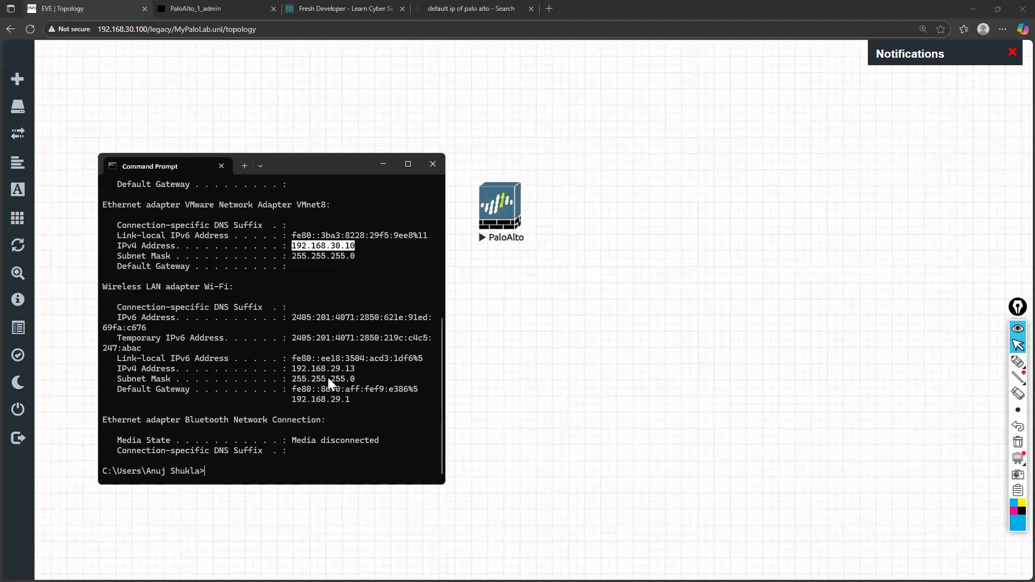
# Ping the firewall's management address 192.168.30.45 from the Command Prompt, and minimize the window
pyautogui.rightClick(330, 248)
pyautogui.write('pi')
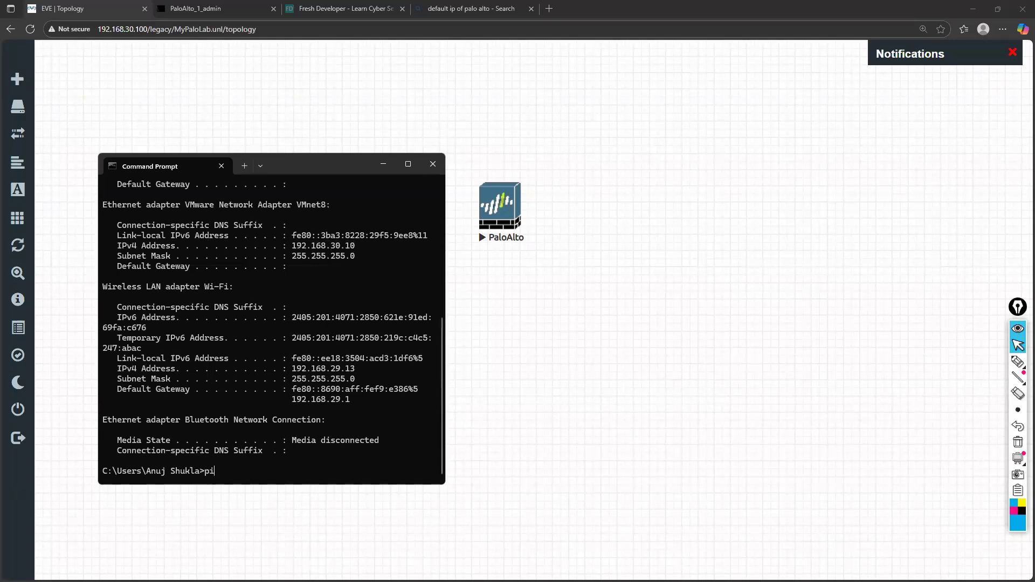
pyautogui.write('ng 192.168.30.45')
pyautogui.press('Return')
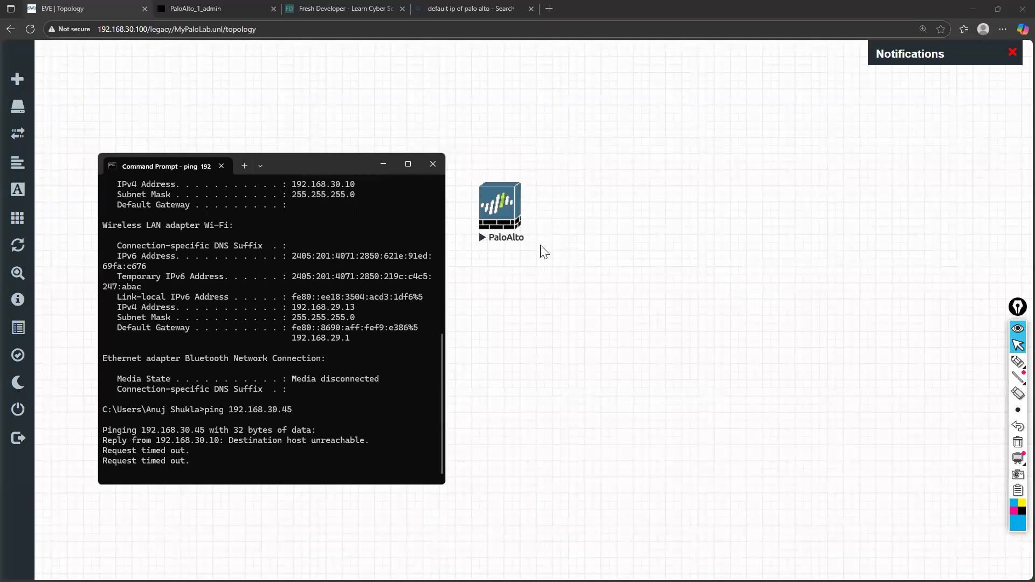
pyautogui.click(383, 166)
# Add a new node to the topology from the Windows template with its default settings
pyautogui.rightClick(359, 211)
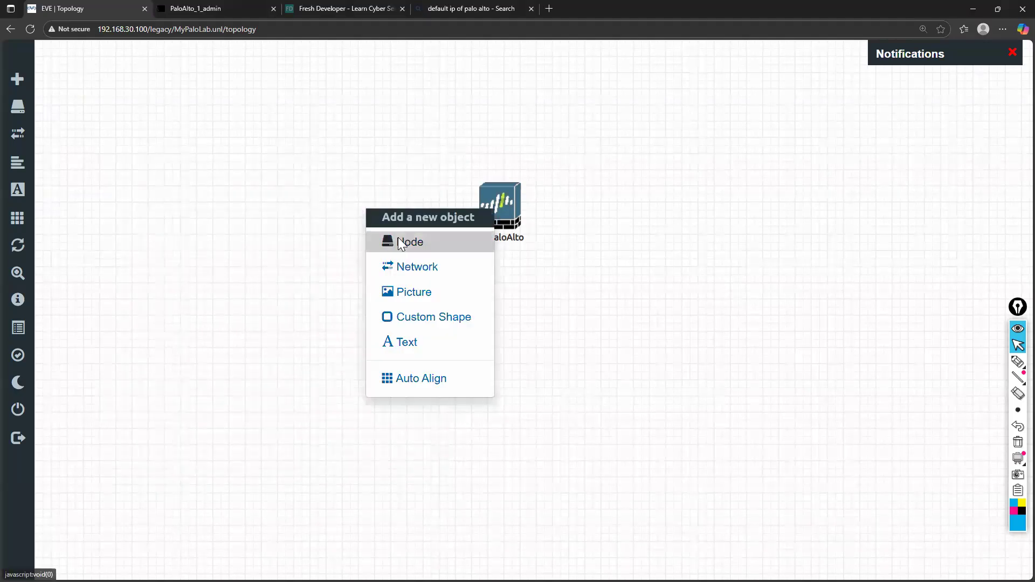
pyautogui.click(397, 240)
pyautogui.write('win')
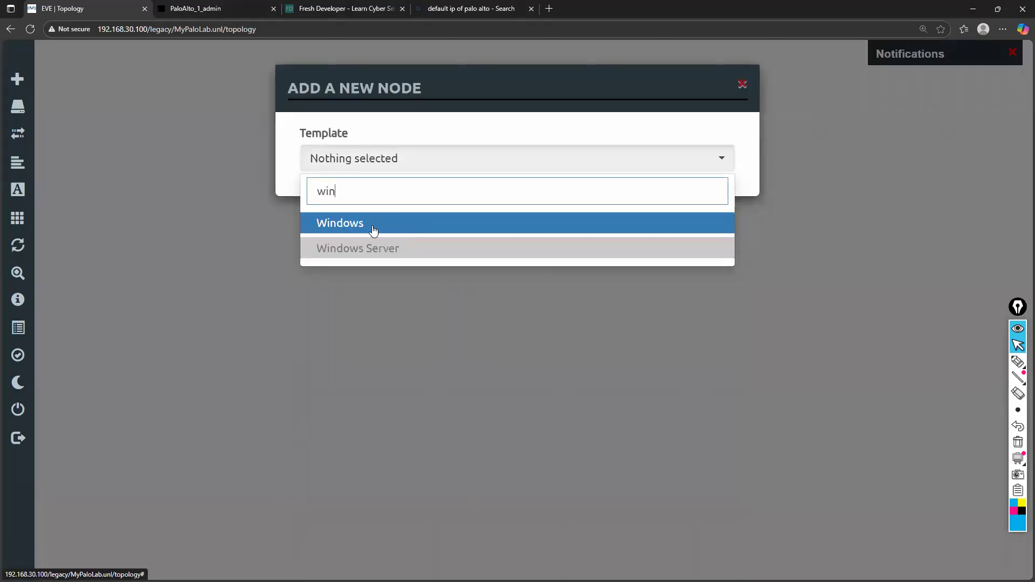
pyautogui.click(377, 224)
pyautogui.scroll(-7, 467, 400)
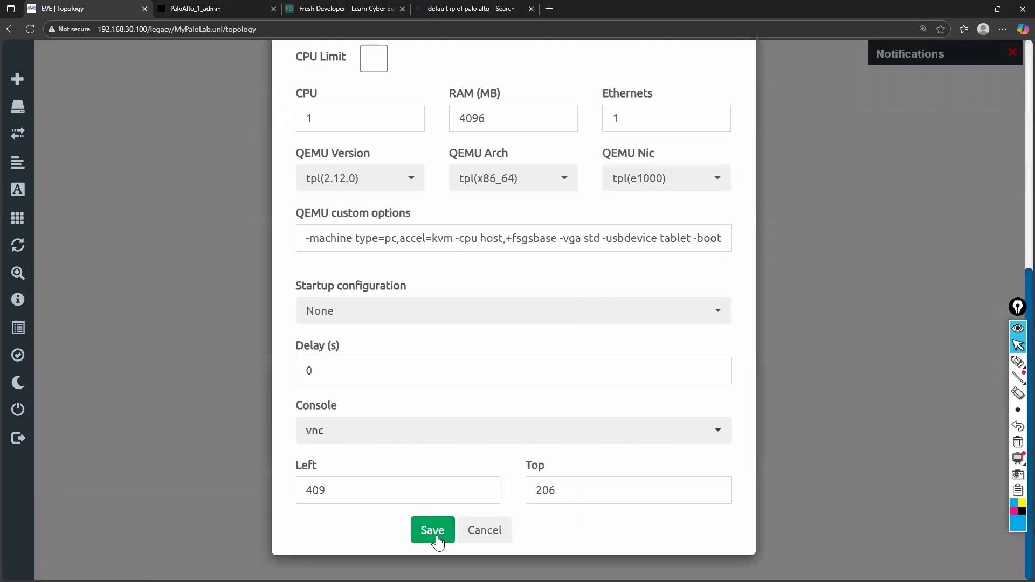
pyautogui.scroll(-1, 436, 541)
pyautogui.click(438, 469)
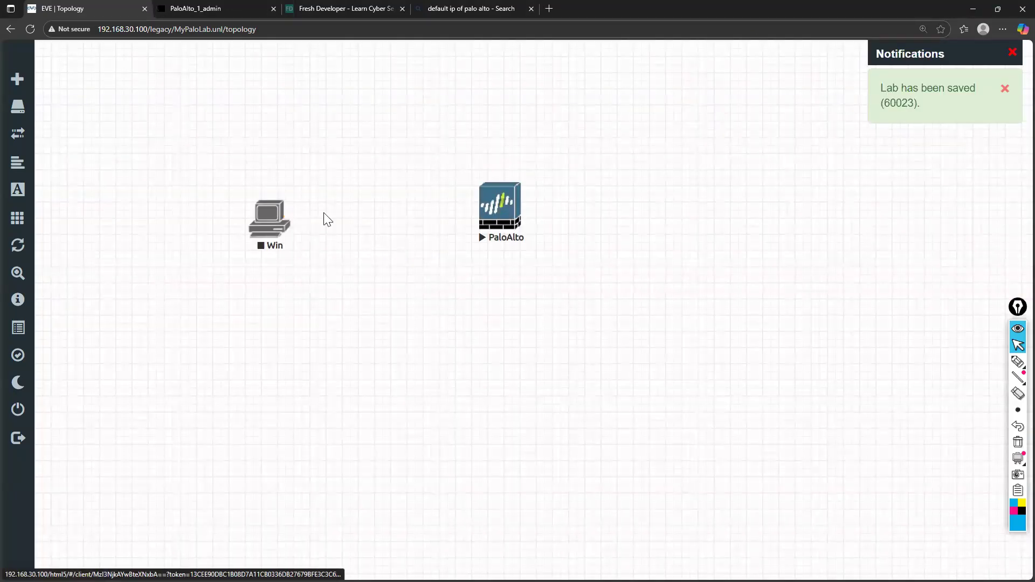
# Connect the Win node to the PaloAlto node, and stop the PaloAlto node
pyautogui.moveTo(286, 220); pyautogui.dragTo(500, 211)
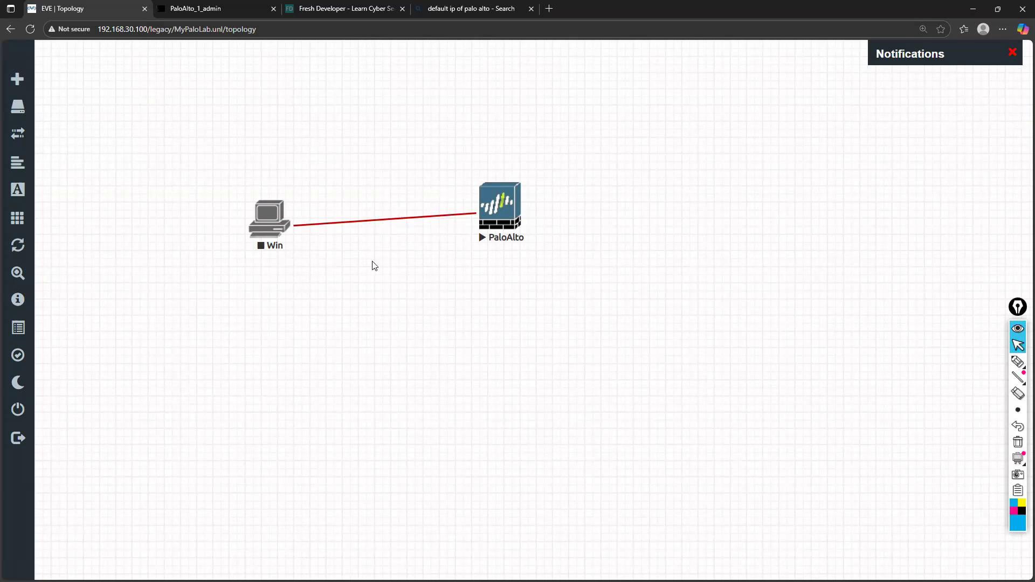
pyautogui.click(497, 215)
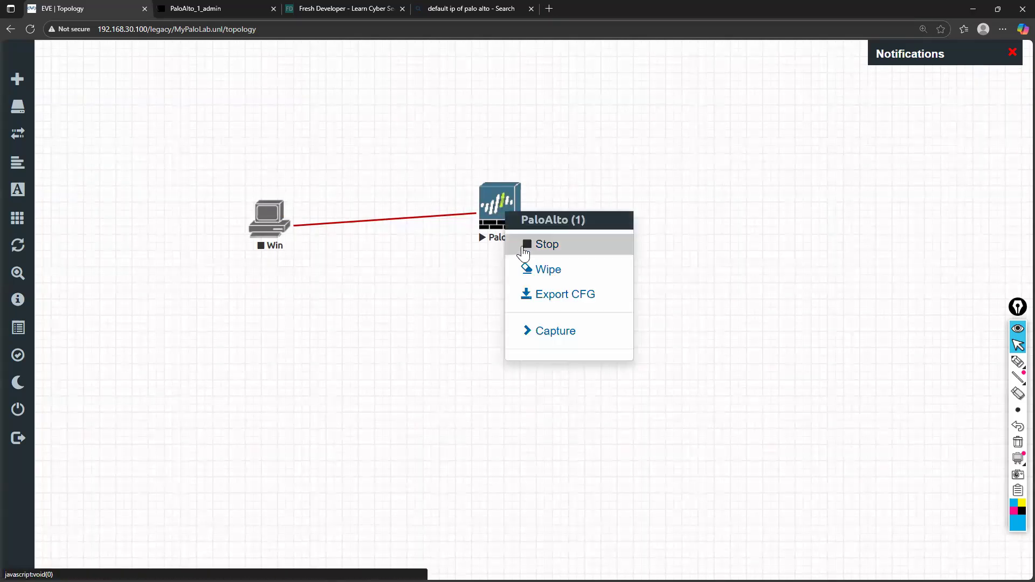
pyautogui.click(526, 249)
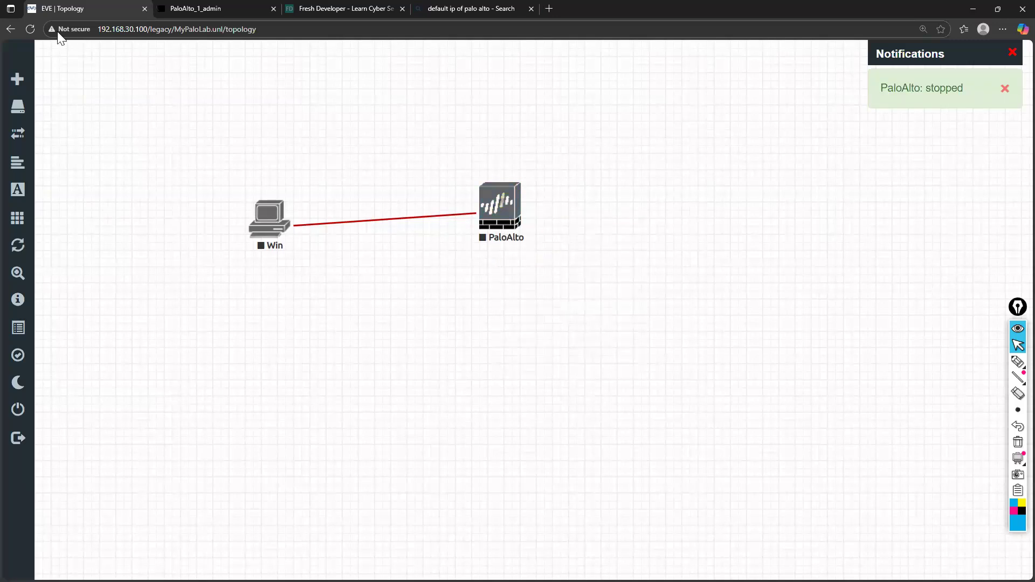
# Reload the topology page and connect the Win node's e0 interface to the PaloAlto node's mgmt interface
pyautogui.click(31, 25)
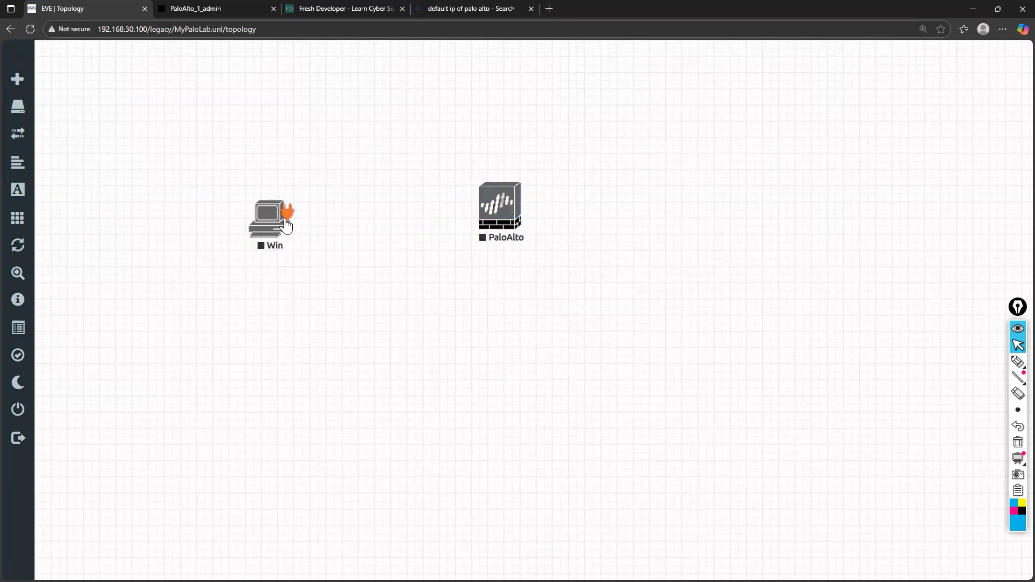
pyautogui.moveTo(286, 218); pyautogui.dragTo(500, 210)
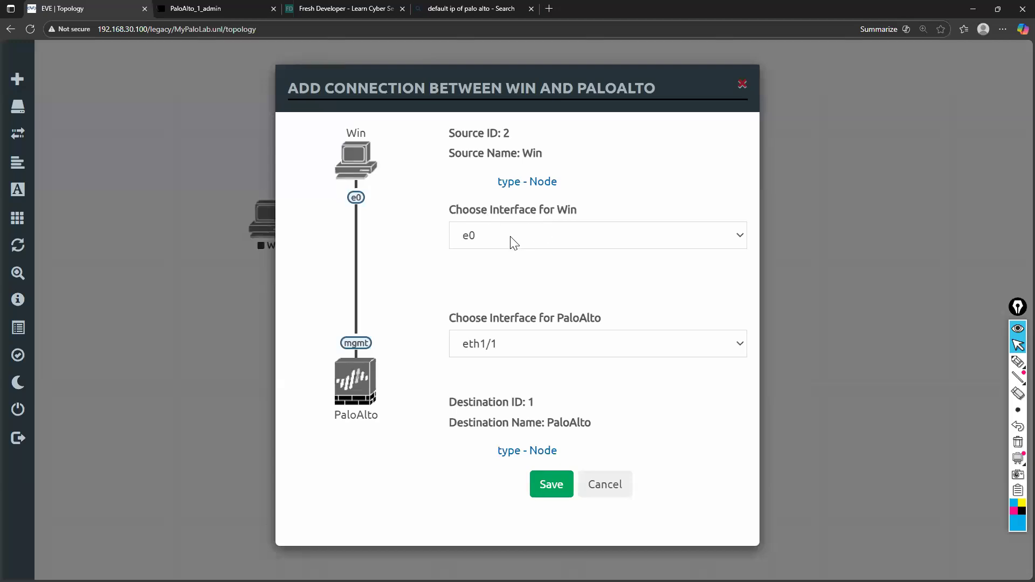
pyautogui.click(512, 345)
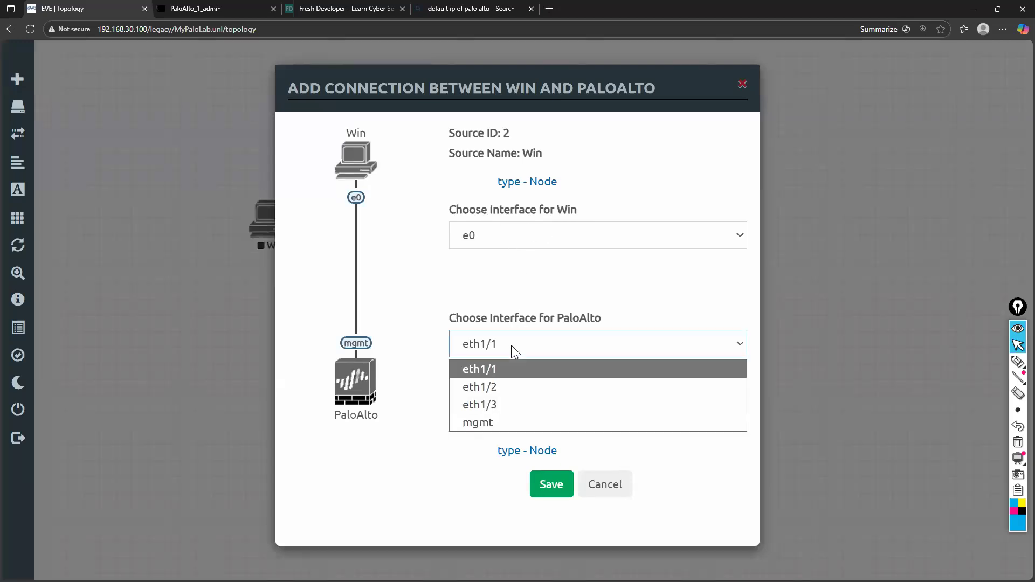
pyautogui.click(497, 421)
pyautogui.click(536, 486)
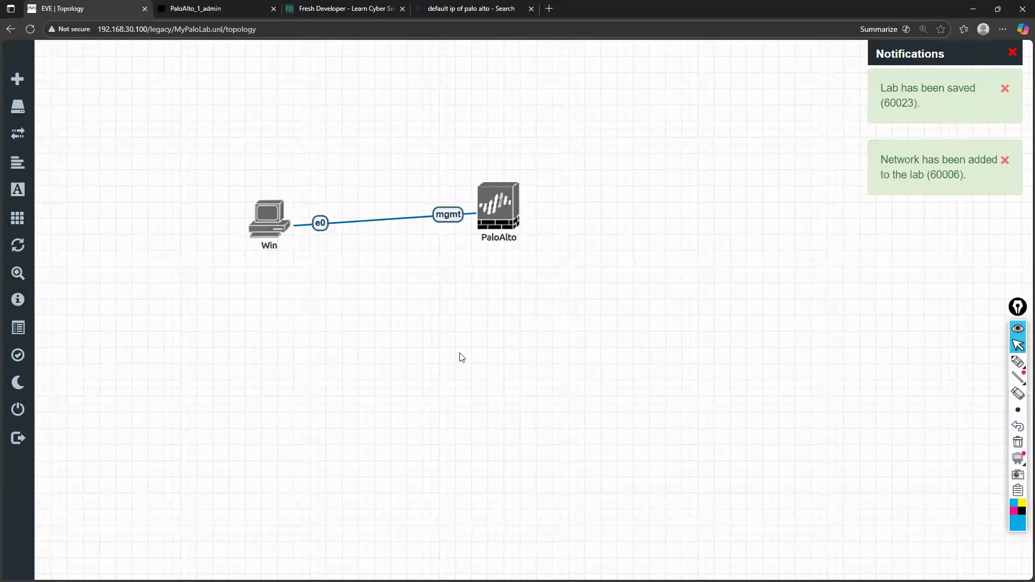
# Delete the Win node from the topology
pyautogui.moveTo(275, 225); pyautogui.dragTo(272, 215)
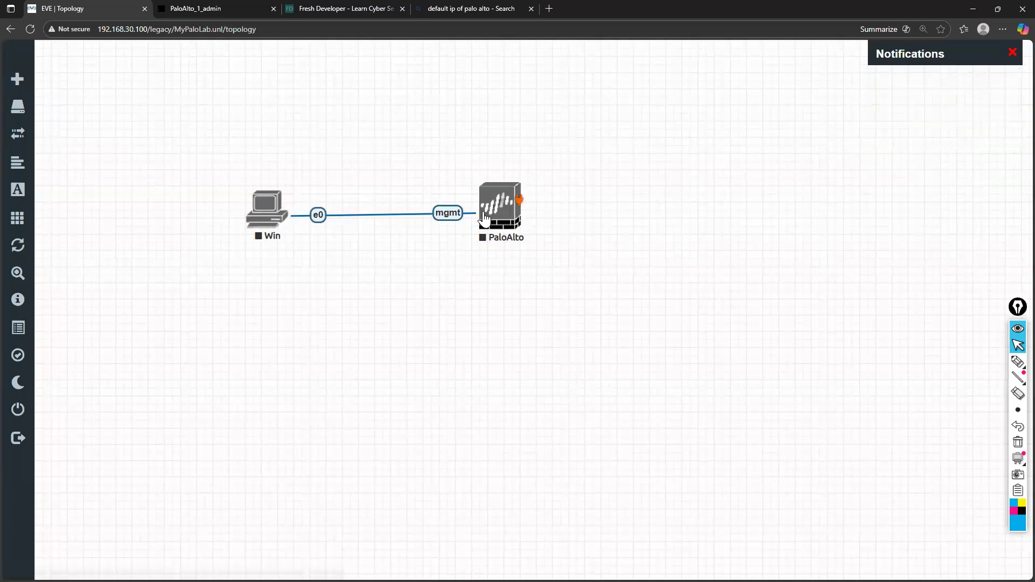
pyautogui.rightClick(263, 207)
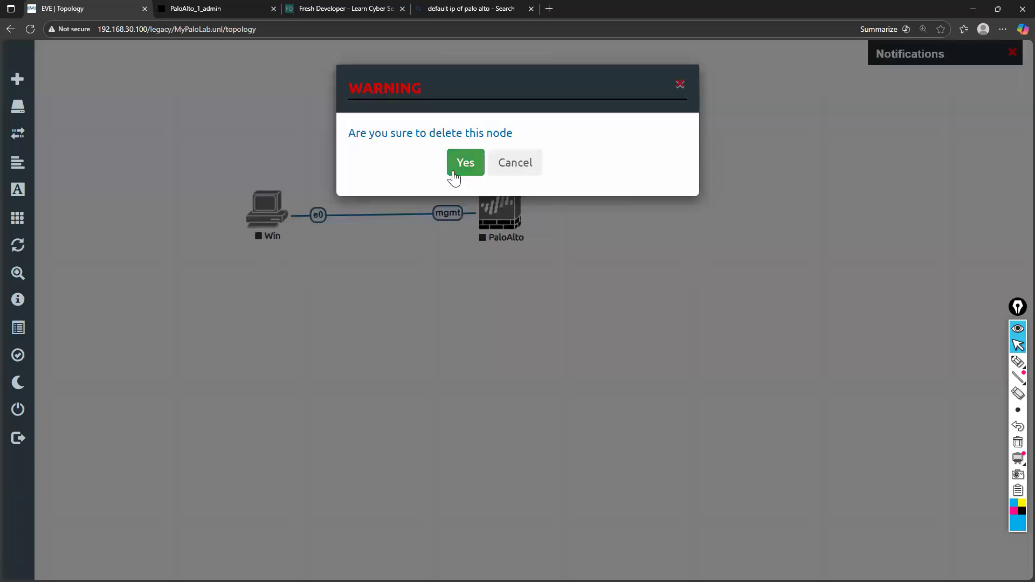
pyautogui.click(456, 171)
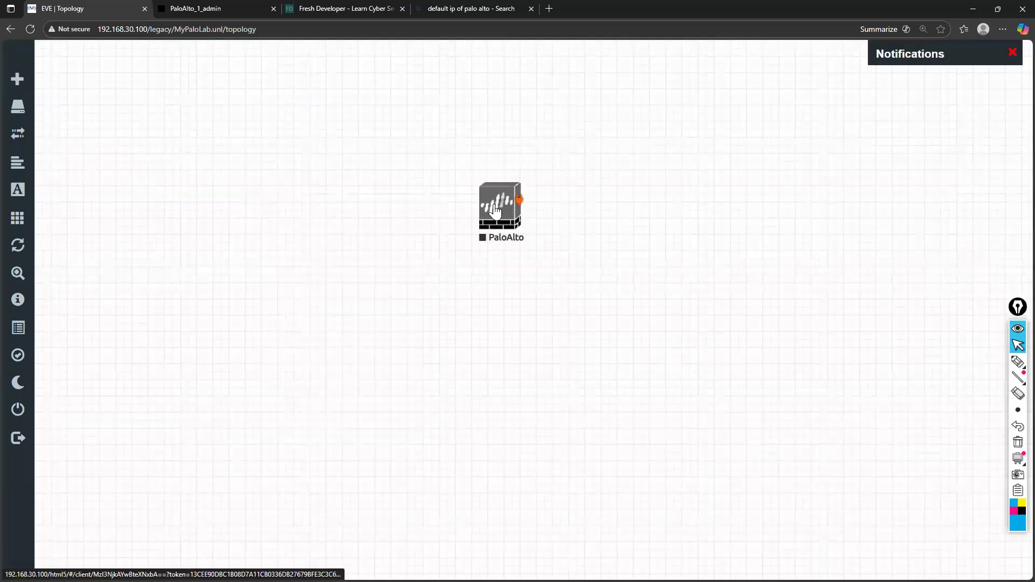
# Add a network of type Management(Cloud0) to the topology below the PaloAlto node
pyautogui.rightClick(478, 364)
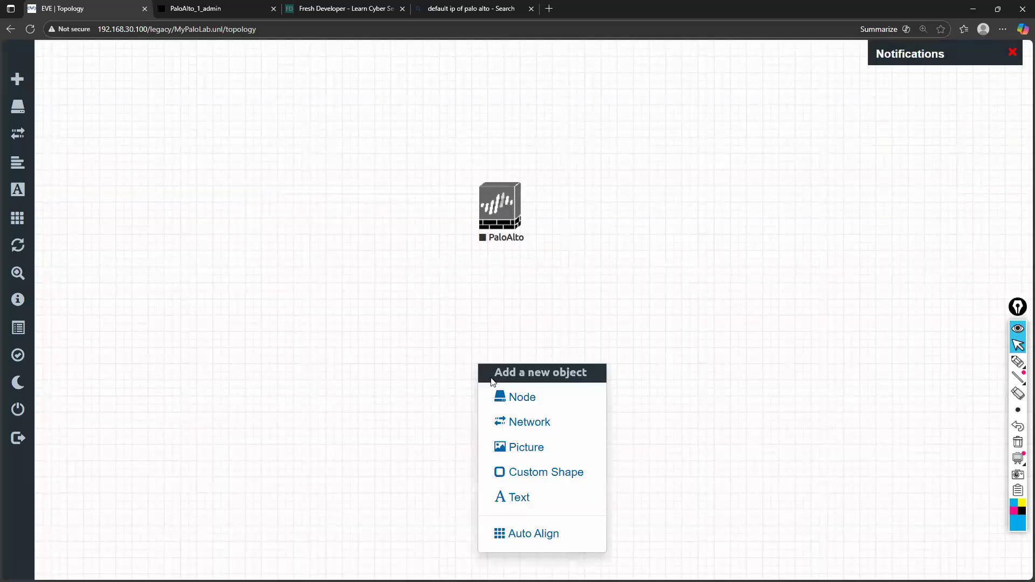
pyautogui.click(511, 425)
pyautogui.click(527, 236)
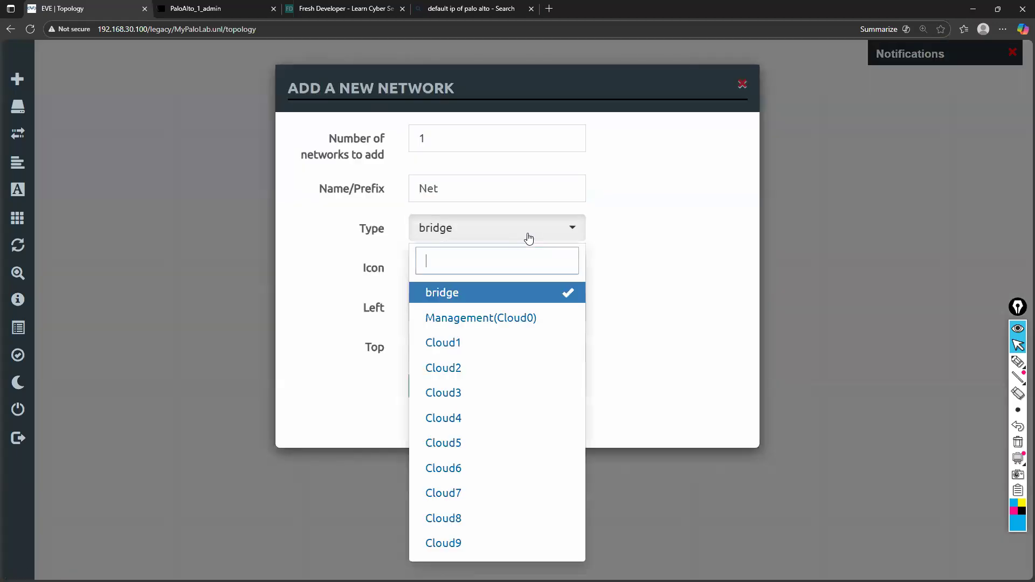
pyautogui.click(513, 318)
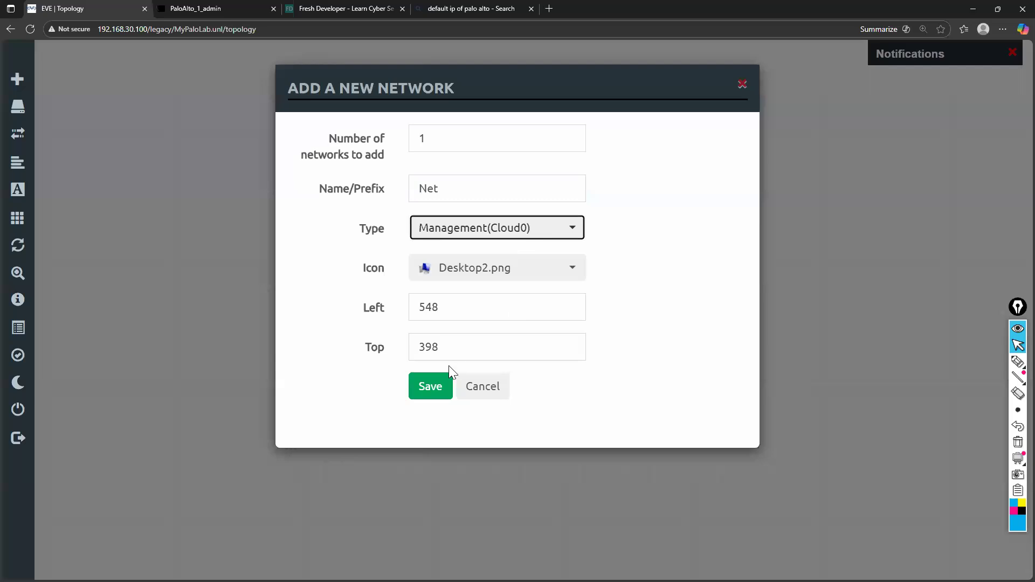
pyautogui.click(429, 388)
pyautogui.moveTo(516, 382)
pyautogui.mouseDown()
pyautogui.moveTo(489, 382)
pyautogui.moveTo(513, 384)
pyautogui.mouseUp()
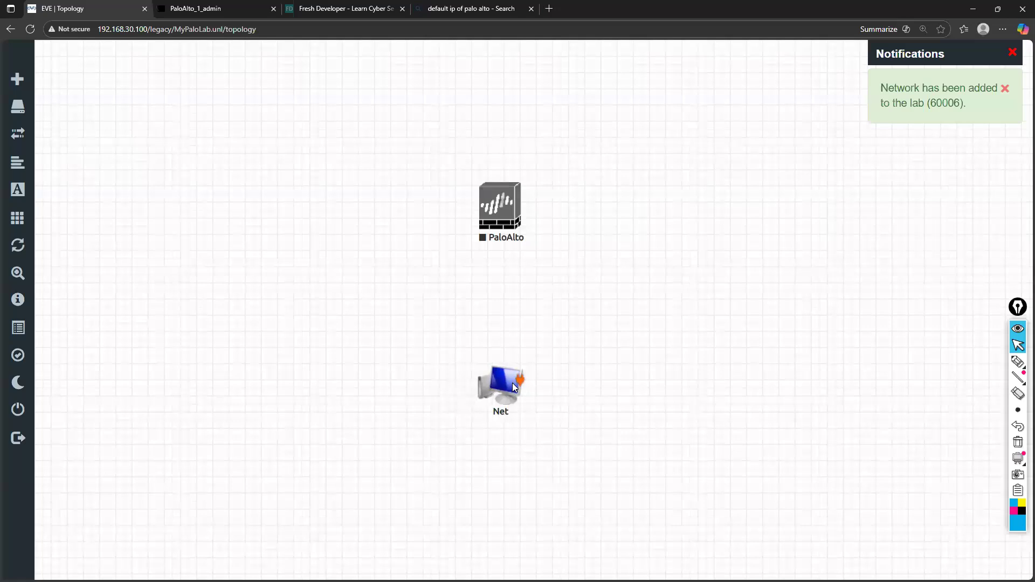
pyautogui.rightClick(383, 305)
pyautogui.click(426, 360)
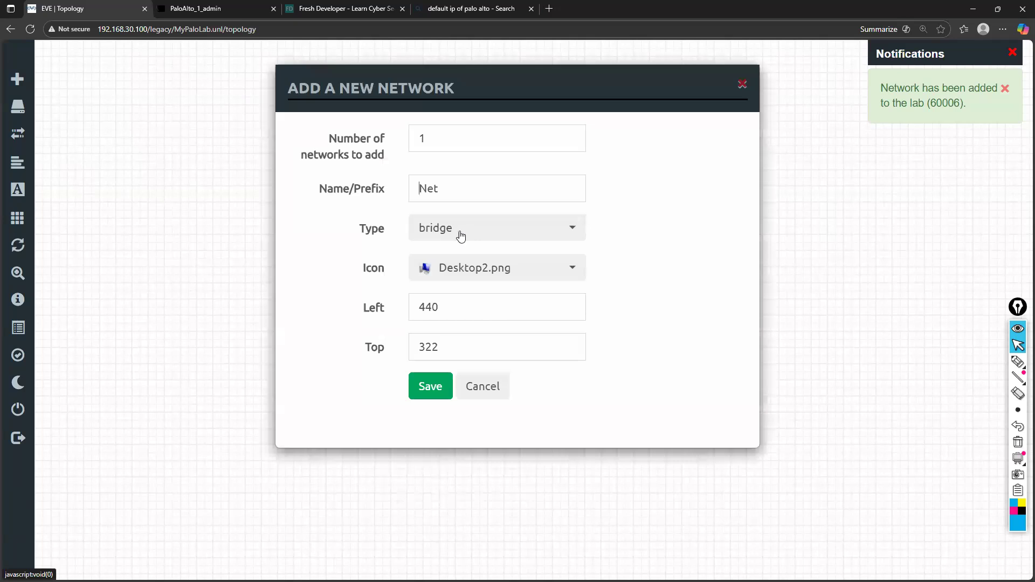
pyautogui.click(475, 237)
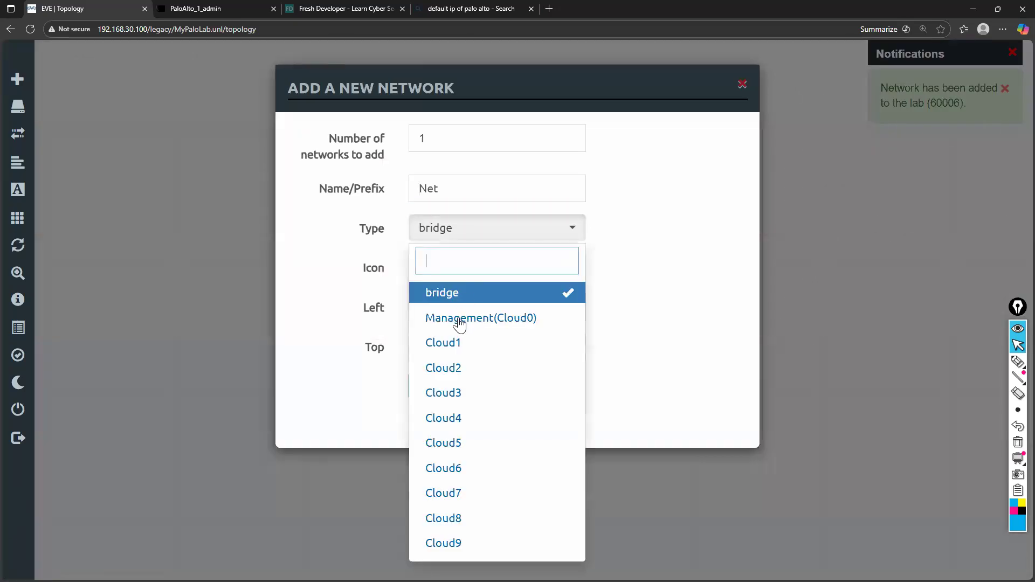
pyautogui.click(460, 317)
pyautogui.click(481, 387)
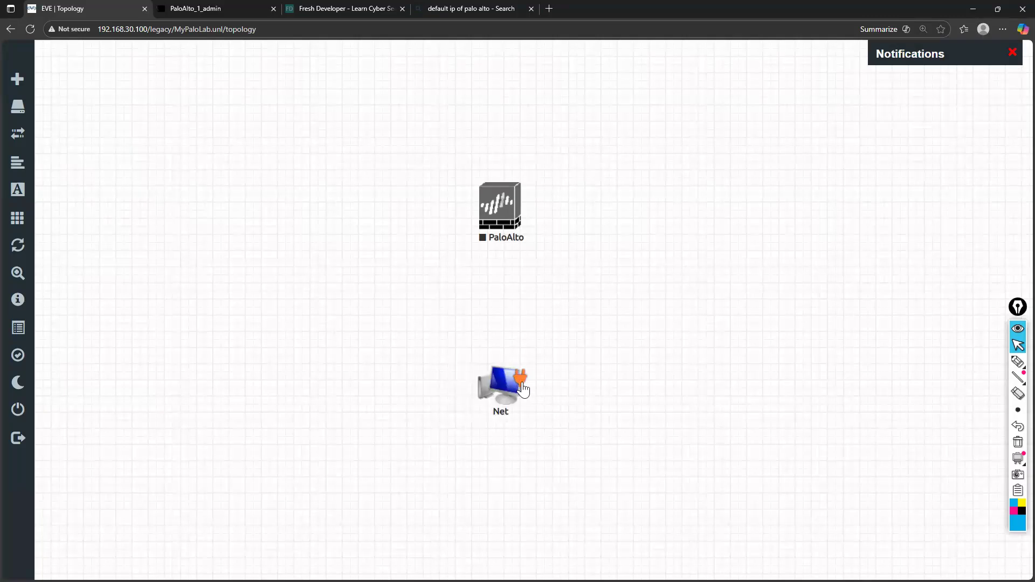
# Connect the Net network to the PaloAlto node's mgmt interface
pyautogui.moveTo(524, 382); pyautogui.dragTo(507, 186)
pyautogui.click(525, 269)
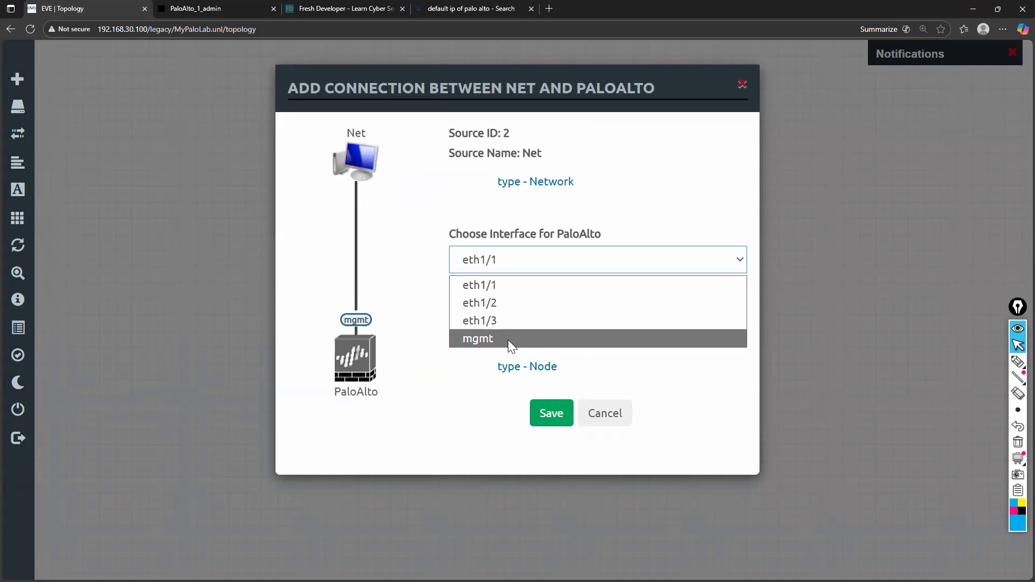
pyautogui.click(508, 340)
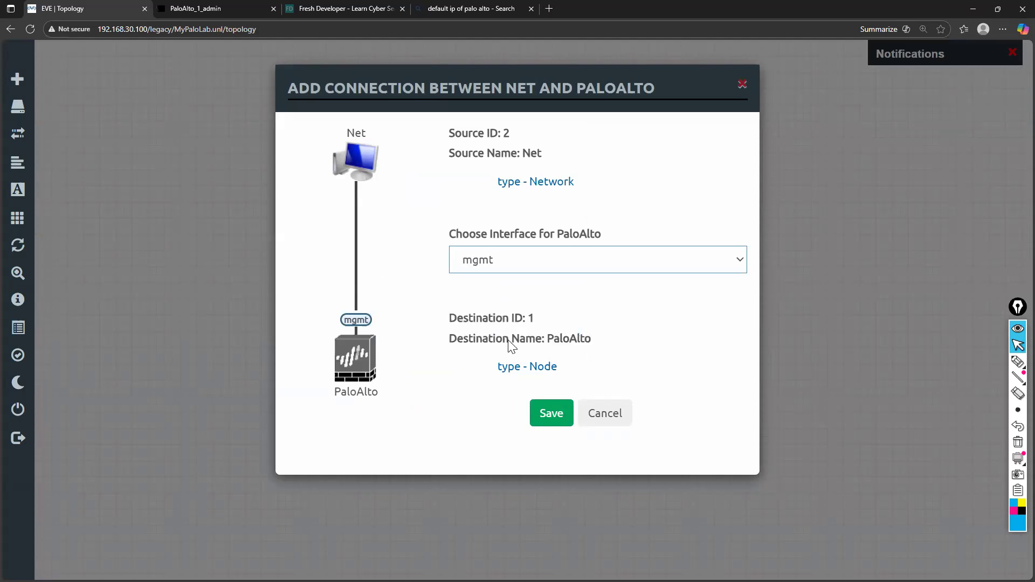
pyautogui.click(540, 418)
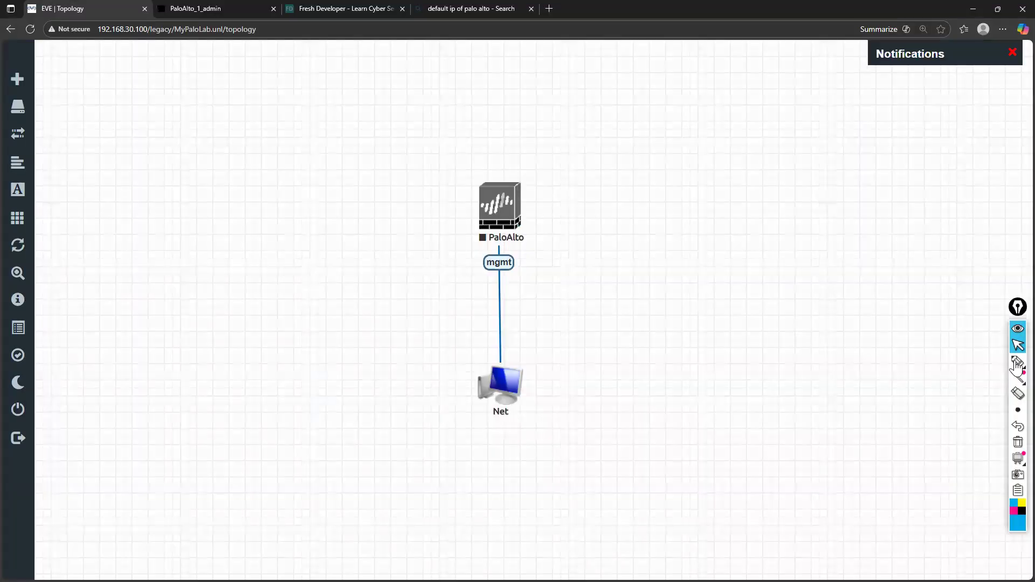
# Circle Net and the mgmt port in pen, write "Laptop" with an arrow to PaloAlto, and clear the annotations
pyautogui.click(1017, 362)
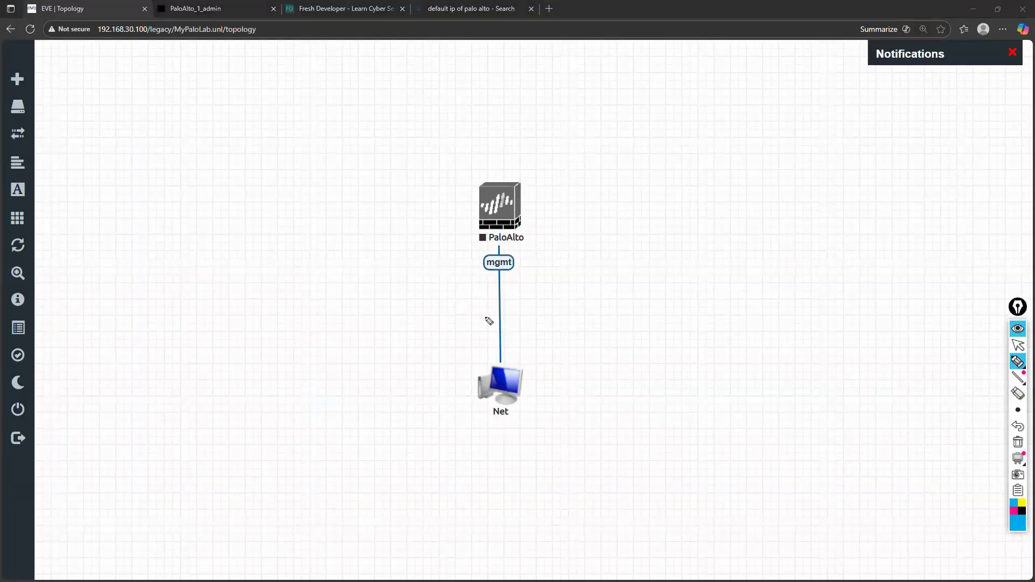
pyautogui.moveTo(525, 366)
pyautogui.mouseDown()
pyautogui.moveTo(593, 410)
pyautogui.moveTo(635, 393)
pyautogui.moveTo(663, 427)
pyautogui.moveTo(678, 404)
pyautogui.mouseUp()
pyautogui.moveTo(687, 400)
pyautogui.mouseDown()
pyautogui.moveTo(649, 314)
pyautogui.moveTo(536, 233)
pyautogui.moveTo(550, 229)
pyautogui.moveTo(508, 251)
pyautogui.moveTo(519, 257)
pyautogui.moveTo(498, 251)
pyautogui.mouseUp()
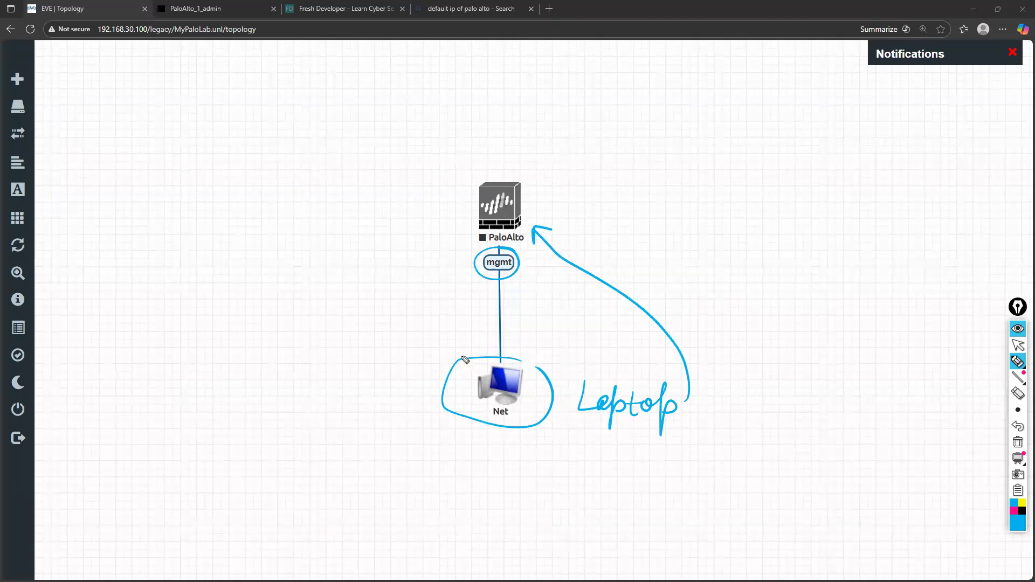
pyautogui.moveTo(397, 365)
pyautogui.mouseDown()
pyautogui.moveTo(408, 381)
pyautogui.moveTo(441, 382)
pyautogui.mouseUp()
pyautogui.moveTo(513, 360); pyautogui.dragTo(536, 371)
pyautogui.hotkey('ctrl', 'shift', '7')
pyautogui.click(1018, 345)
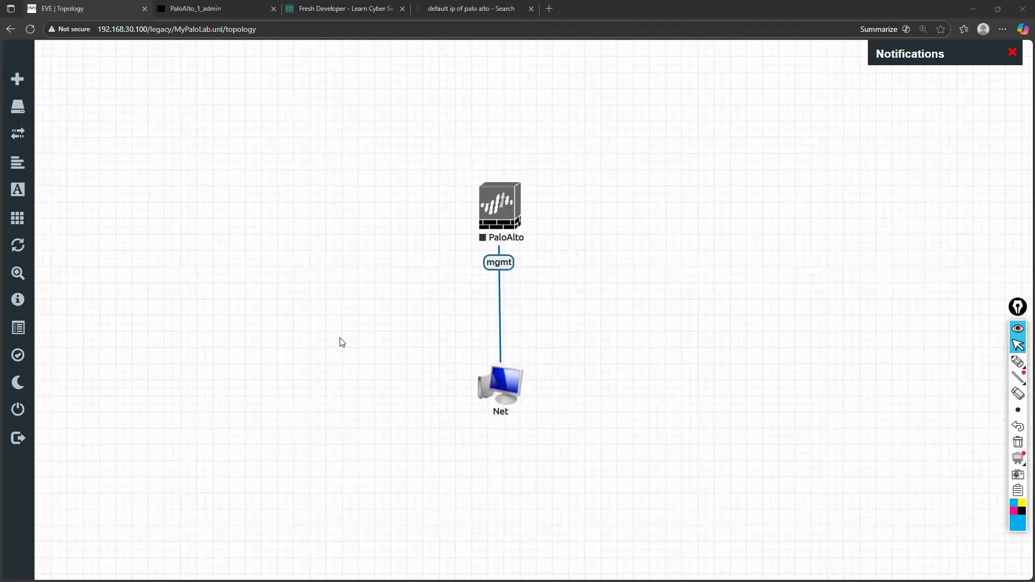
# Add a second network of type Management(Cloud0) beside the existing Net
pyautogui.rightClick(388, 400)
pyautogui.click(388, 398)
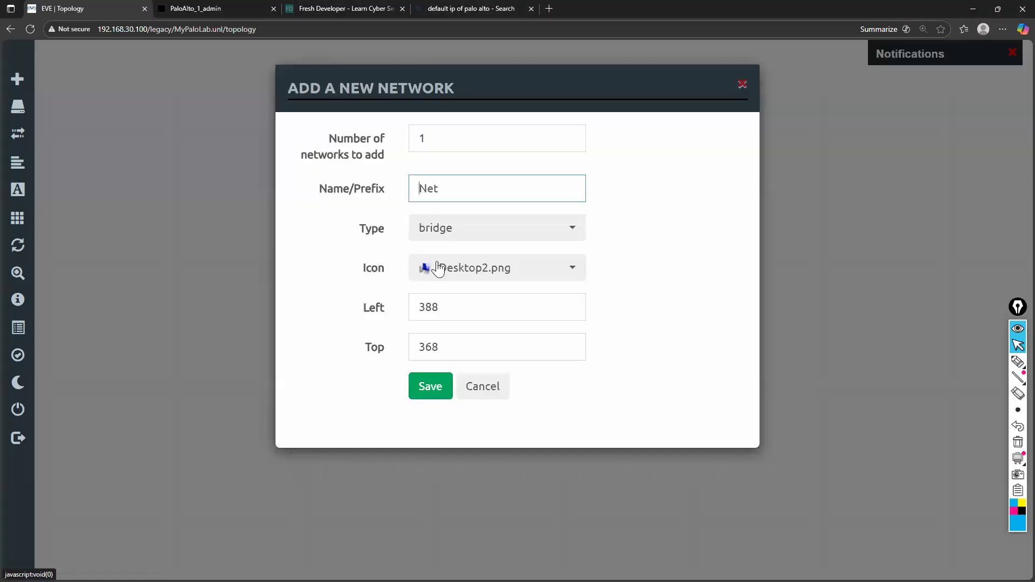
pyautogui.click(471, 236)
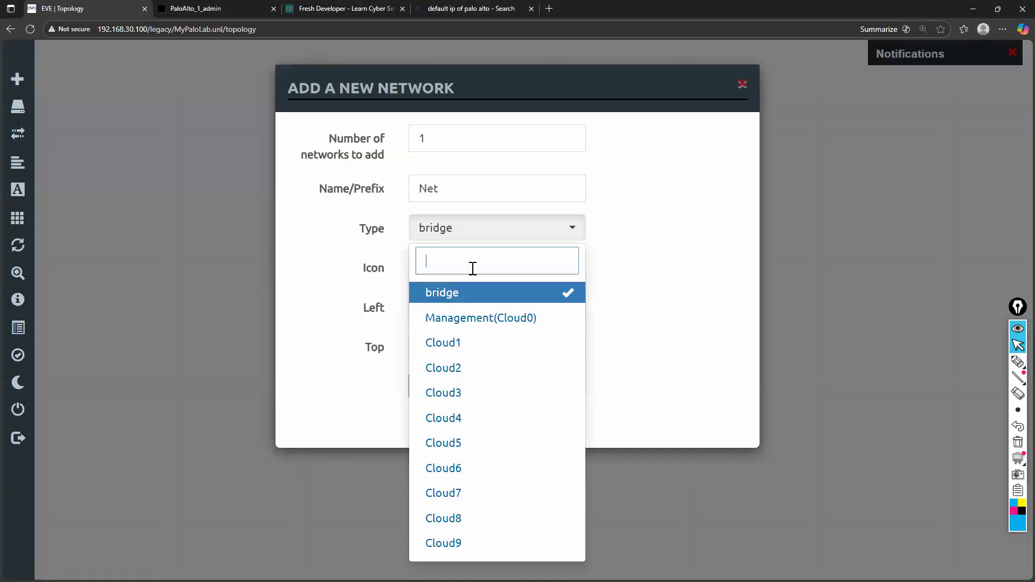
pyautogui.click(470, 317)
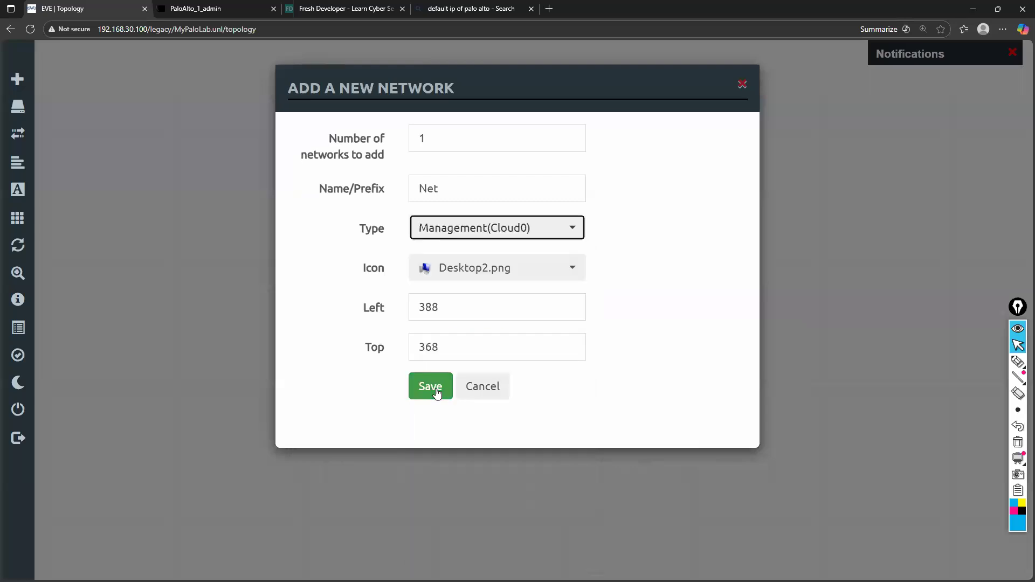
pyautogui.click(432, 356)
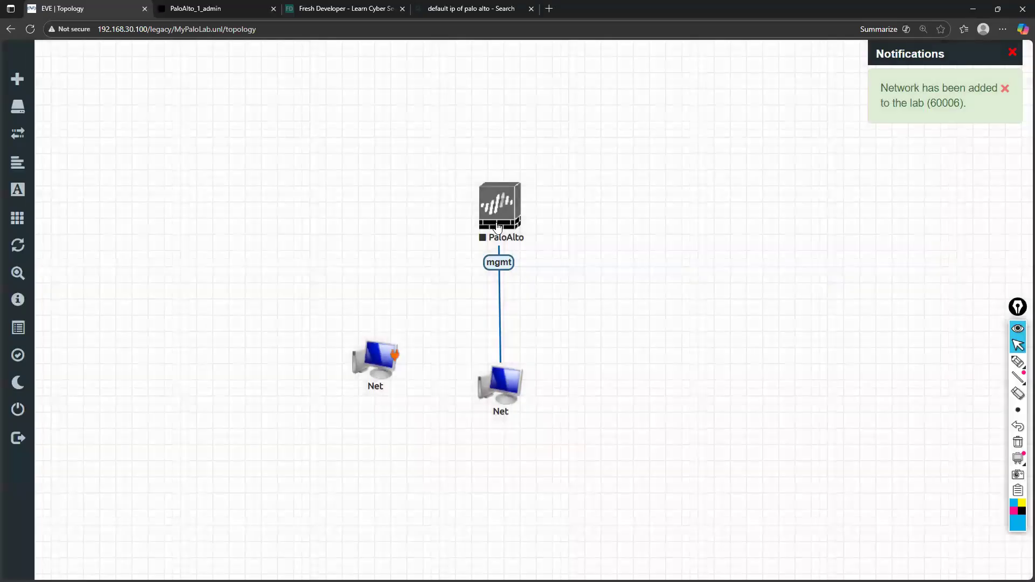
# Start a connection from the second Net to PaloAlto, review the available interfaces, and cancel it
pyautogui.moveTo(498, 226); pyautogui.dragTo(518, 262)
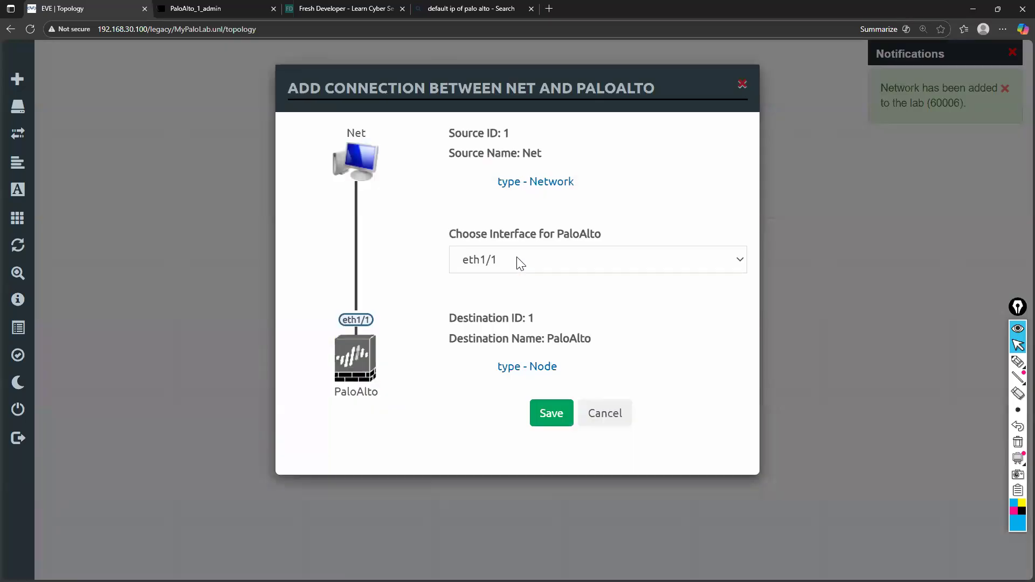
pyautogui.click(519, 262)
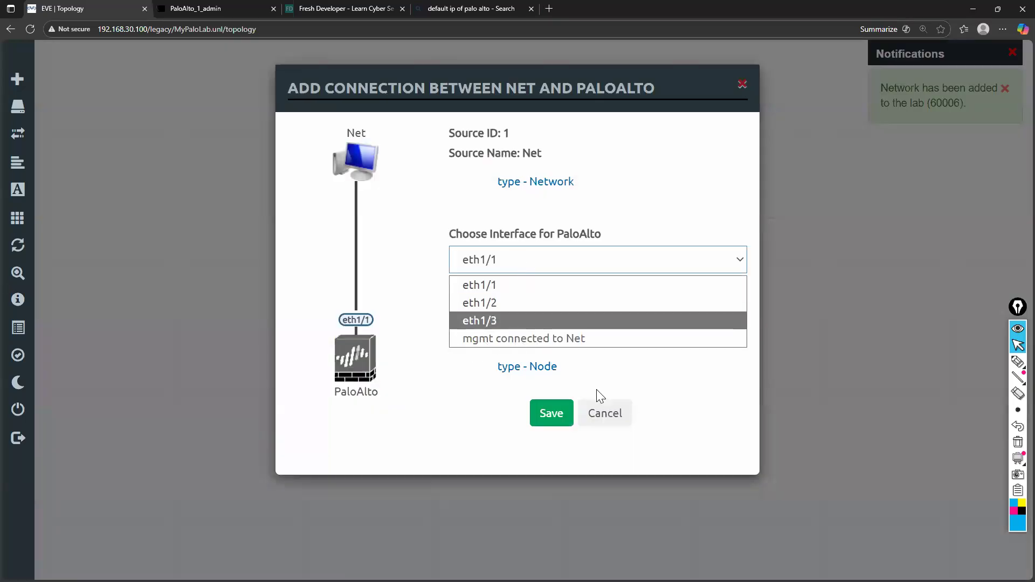
pyautogui.click(613, 413)
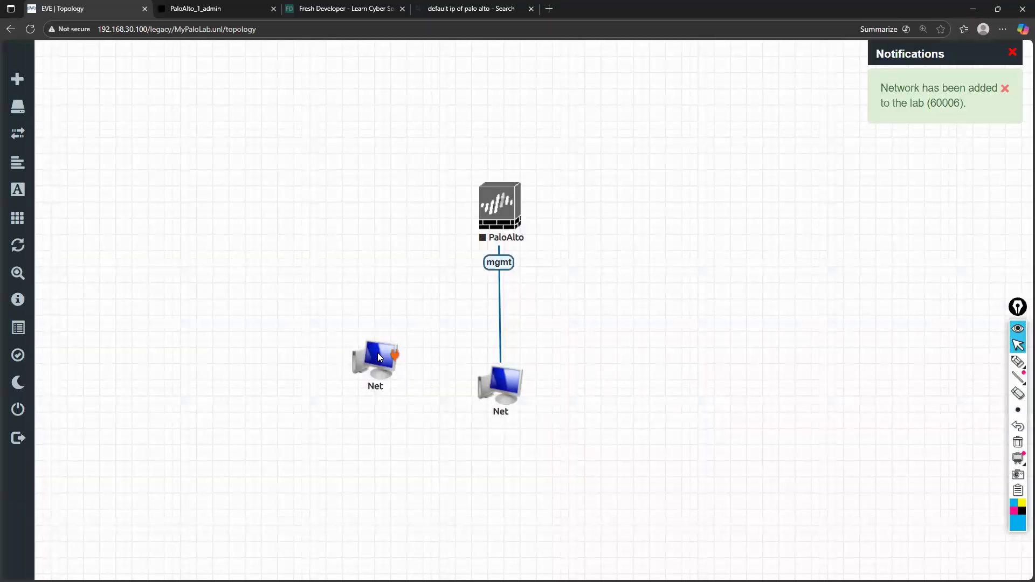
# Delete the unconnected second Net network from the topology
pyautogui.rightClick(377, 353)
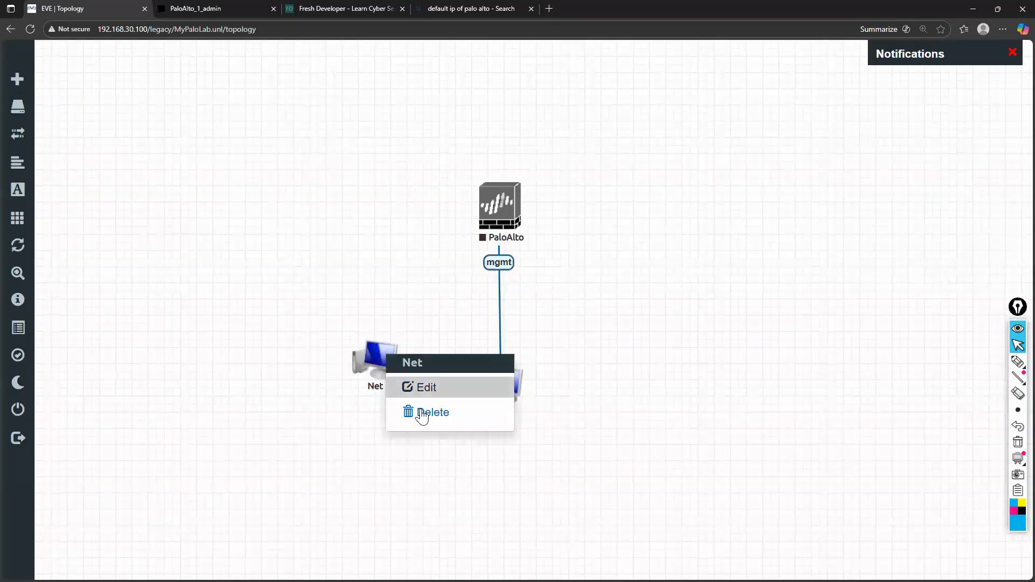
pyautogui.click(428, 412)
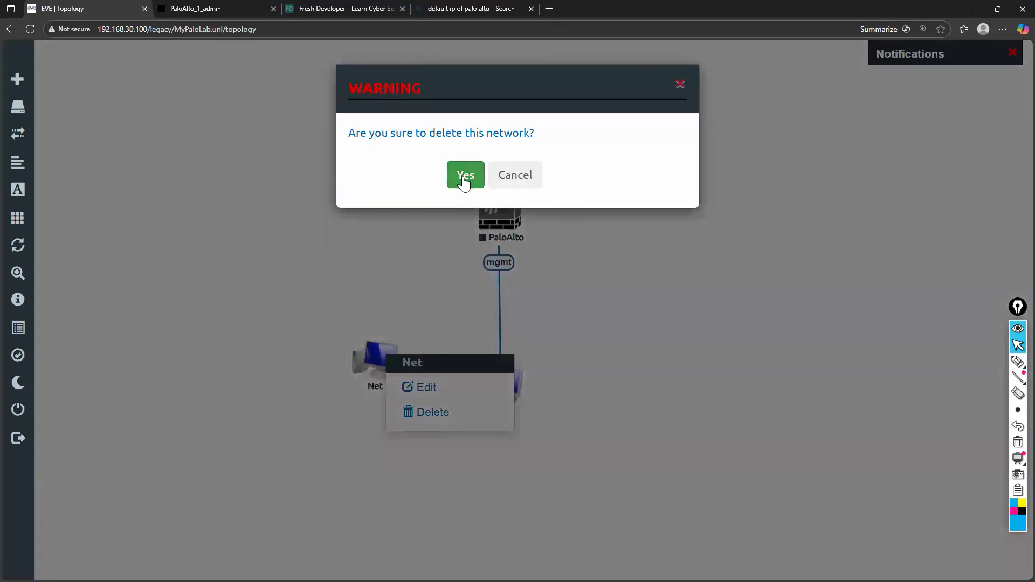
pyautogui.click(463, 183)
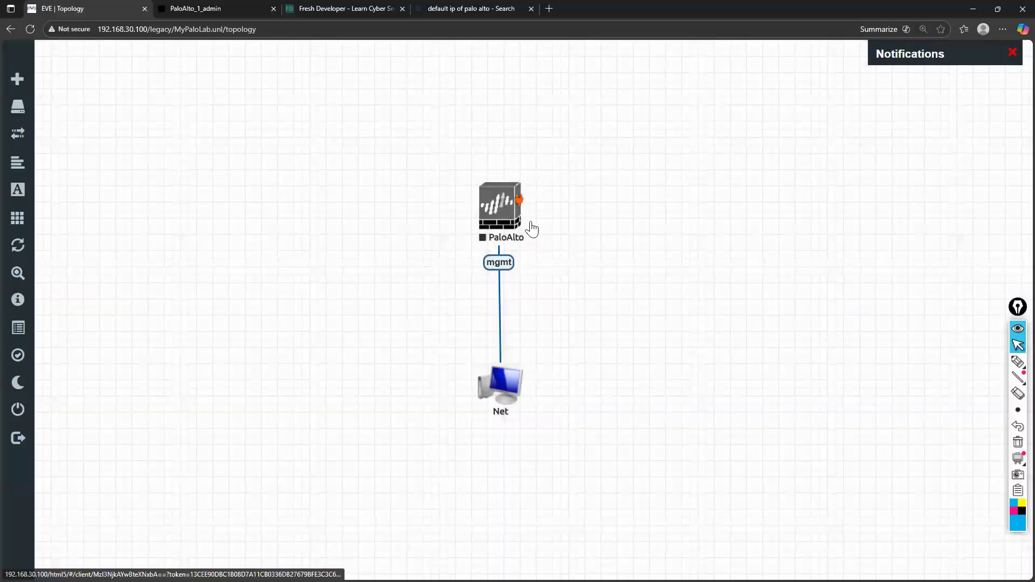
# Start the PaloAlto node and reconnect to its console session
pyautogui.rightClick(509, 205)
pyautogui.click(543, 229)
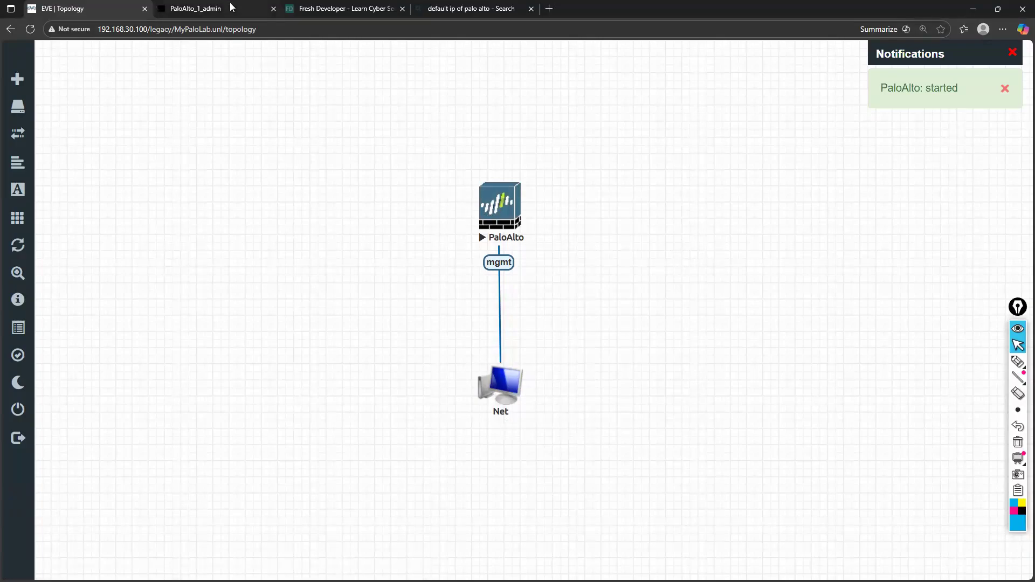
pyautogui.hotkey('ctrl', 'Tab')
pyautogui.click(506, 350)
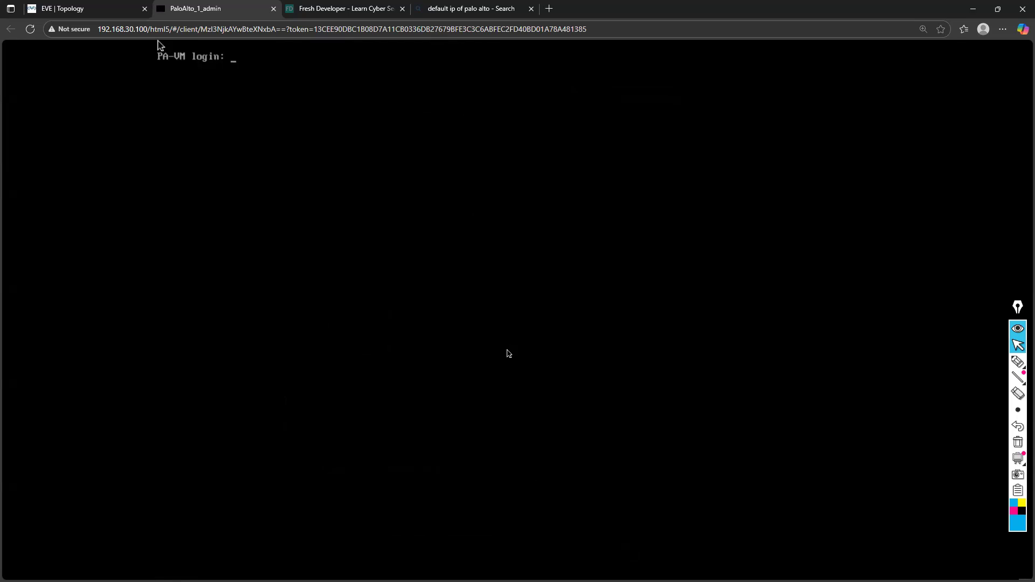
# Try to log in to the PA-VM console as admin with the account password
pyautogui.write('admin')
pyautogui.press('Return')
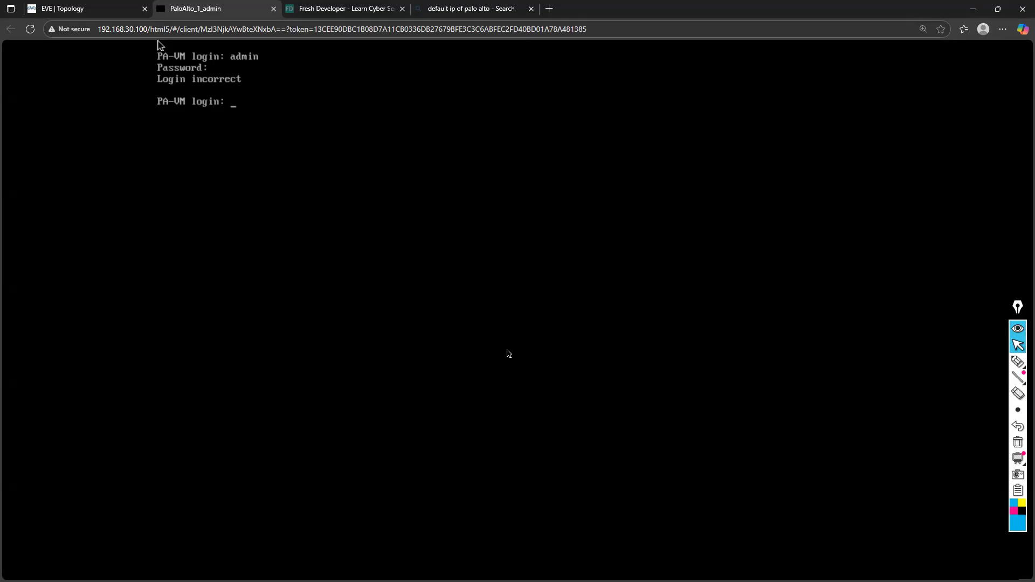
pyautogui.write('admin')
pyautogui.press('Return')
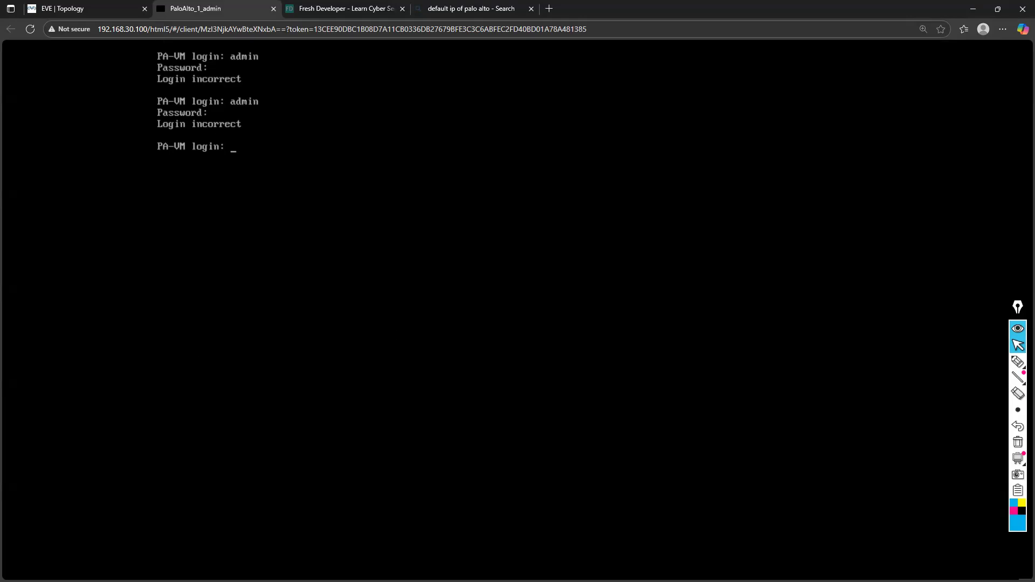
# Switch to the Command Prompt, move its window clear of the console text, and rerun the ping to 192.168.30.45
pyautogui.hotkey('alt', 'Tab')
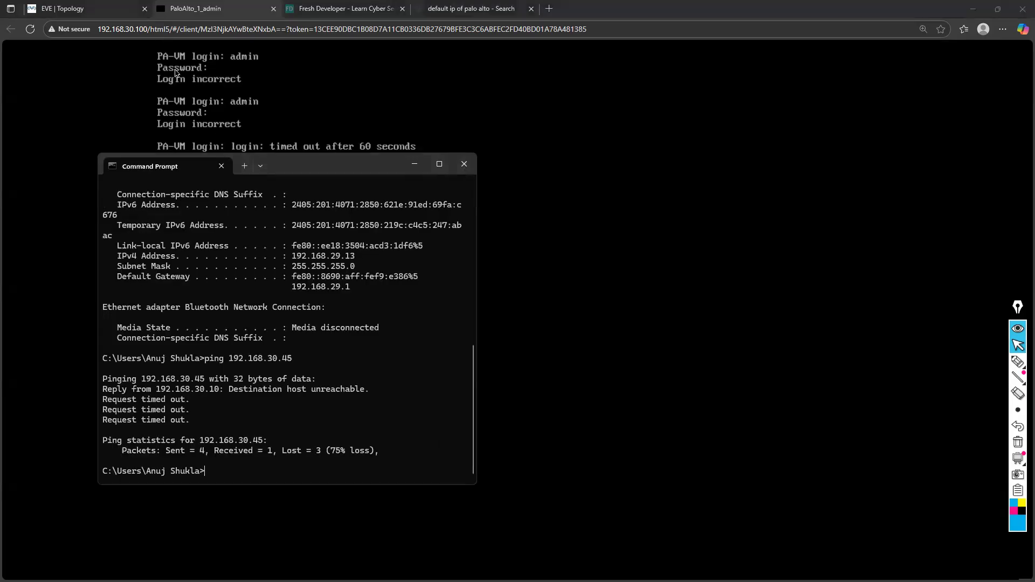
pyautogui.moveTo(305, 160); pyautogui.dragTo(617, 154)
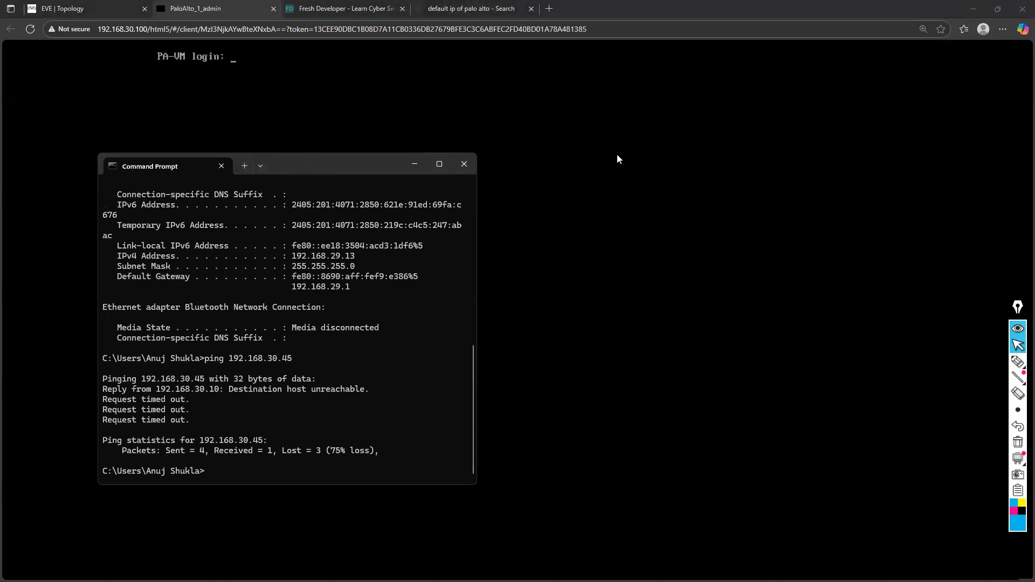
pyautogui.press('Up')
pyautogui.press('Return')
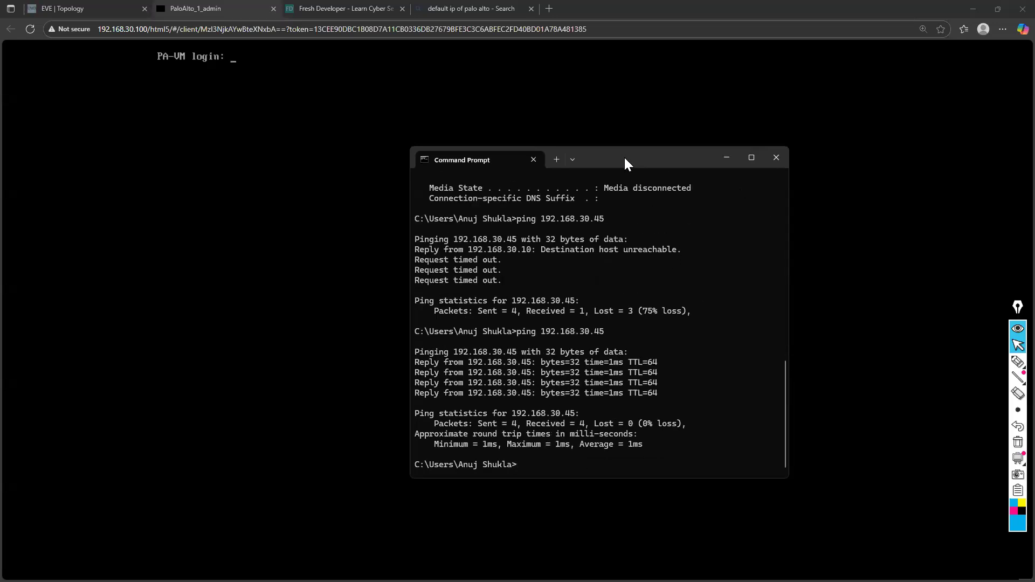
# View the EVE-NG topology, return to the Command Prompt and repeat the ping to 192.168.30.45
pyautogui.moveTo(585, 153); pyautogui.dragTo(624, 157)
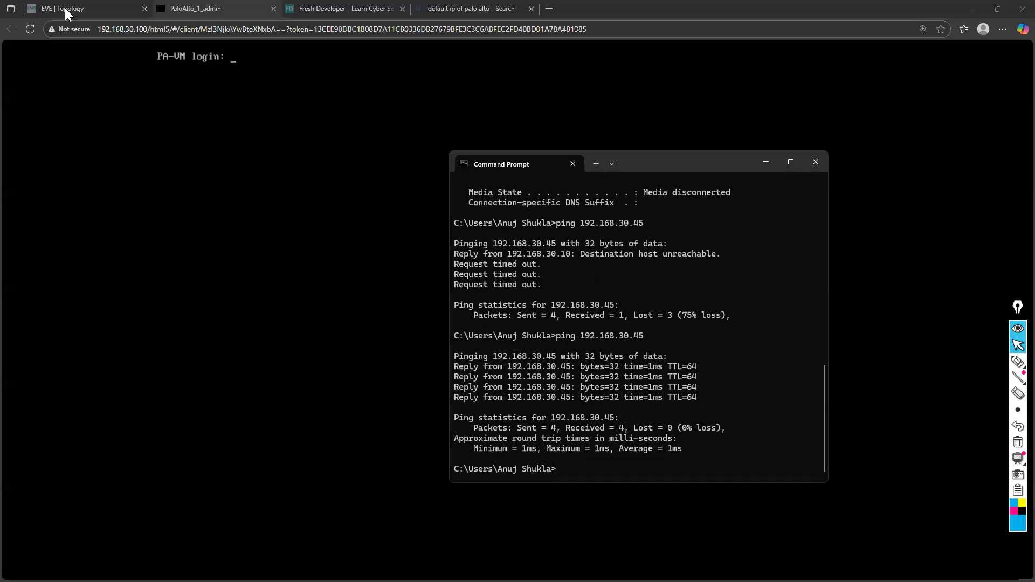
pyautogui.click(355, 253)
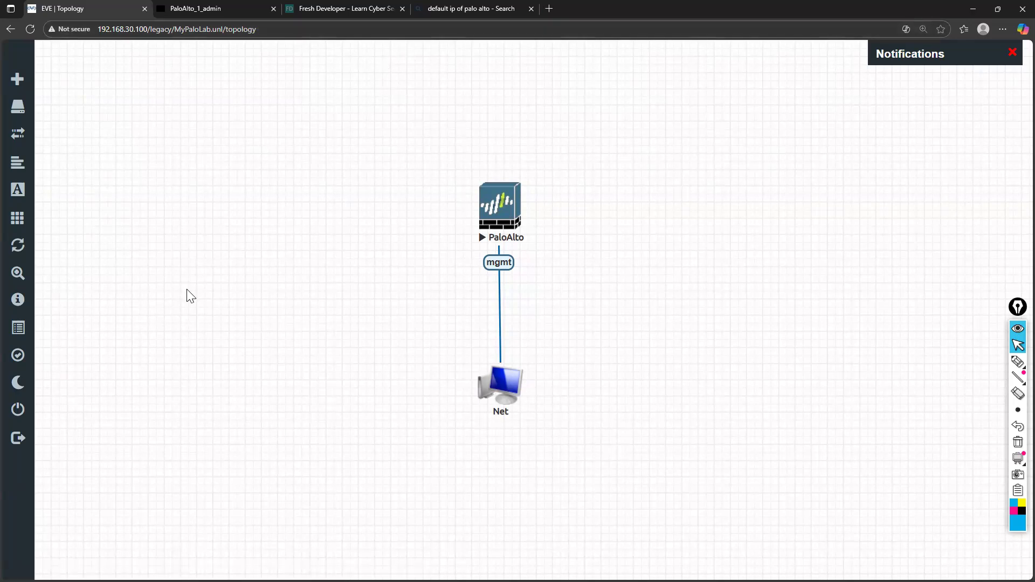
pyautogui.hotkey('alt', 'Tab')
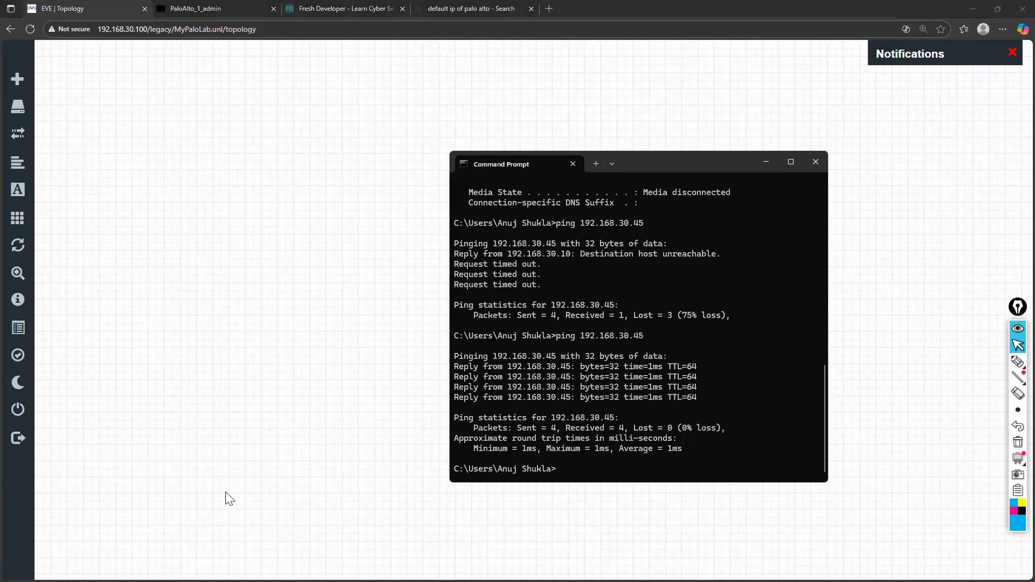
pyautogui.press('Up')
pyautogui.press('Return')
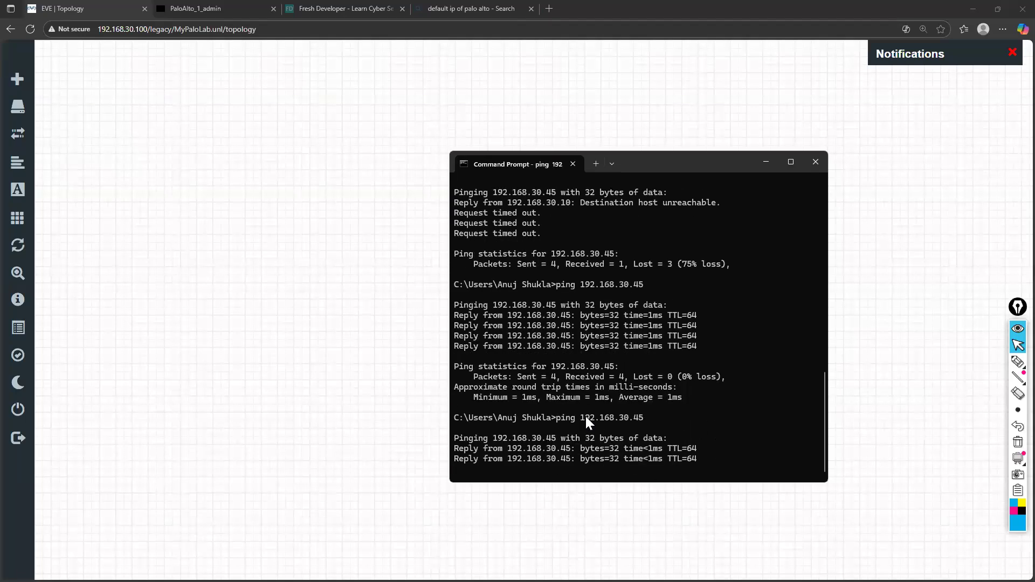
# Log in to the PaloAlto node's PA-VM console as admin with the account password
pyautogui.click(219, 5)
pyautogui.write('admin')
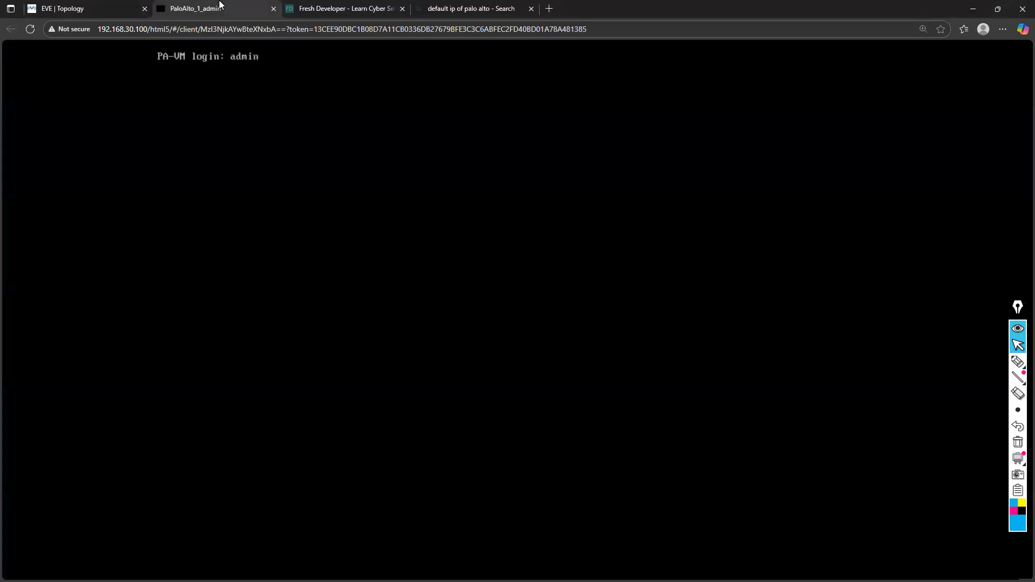
pyautogui.press('Return')
pyautogui.press('Return')
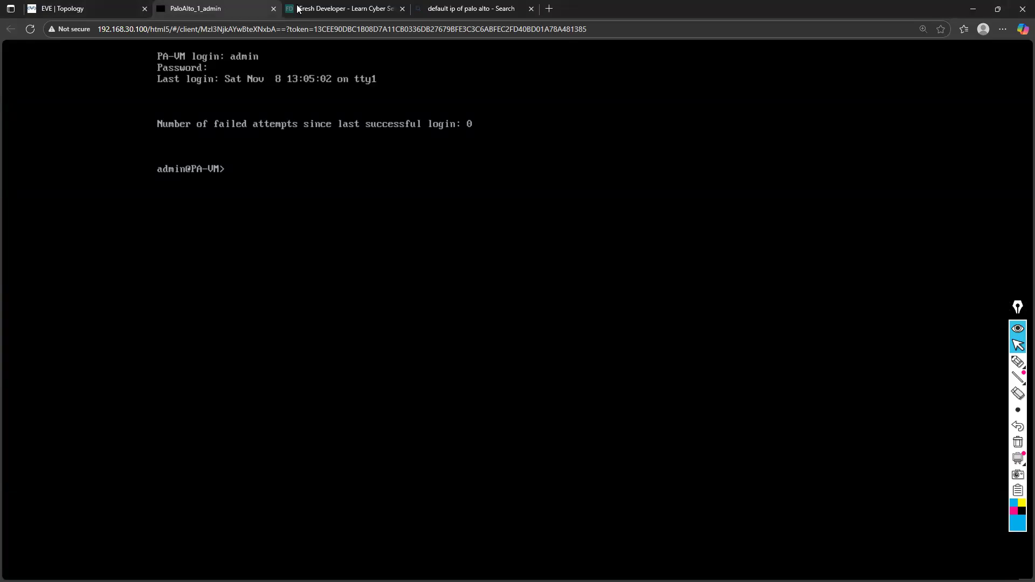
pyautogui.click(468, 5)
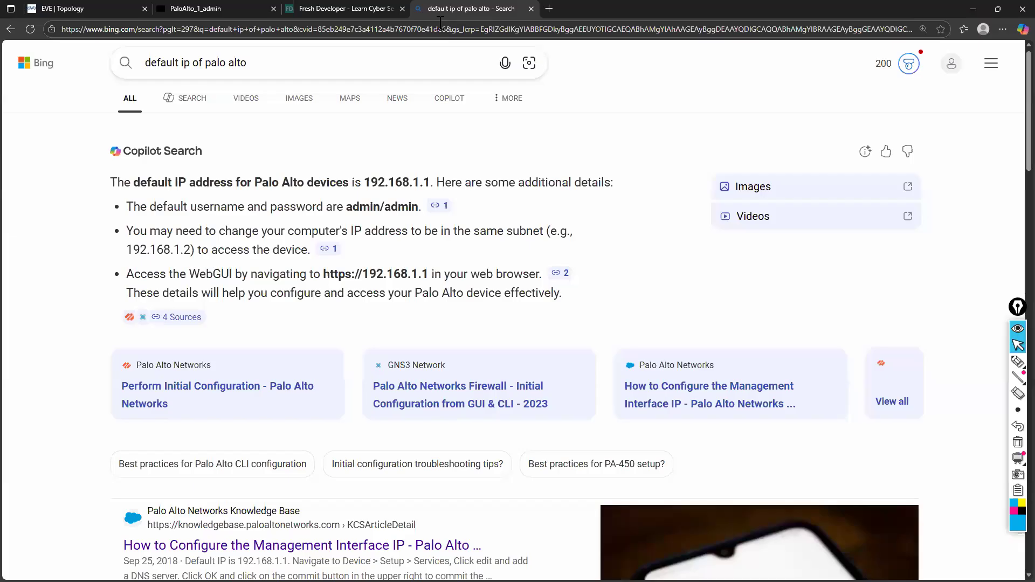
pyautogui.click(441, 27)
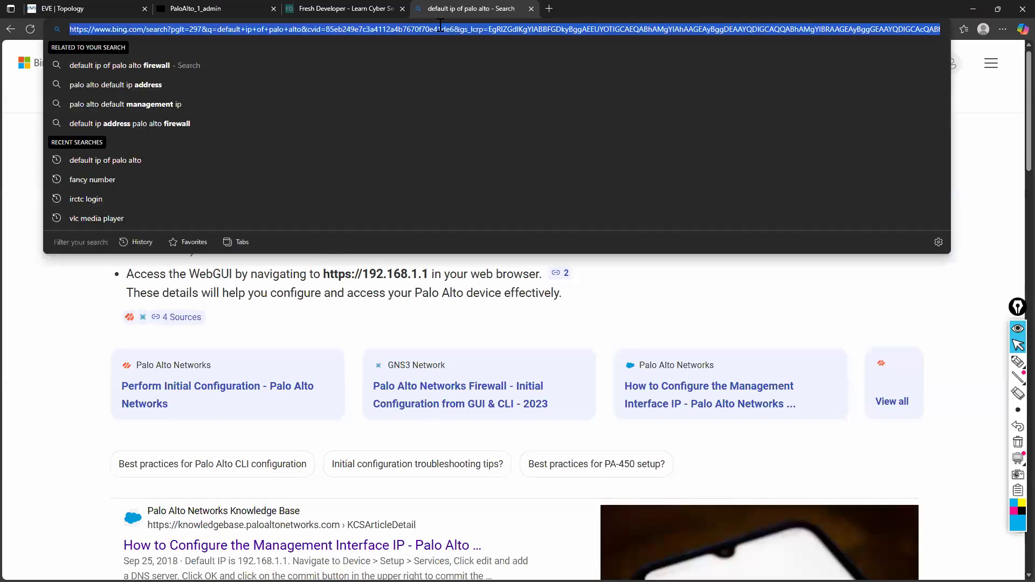
pyautogui.write('19')
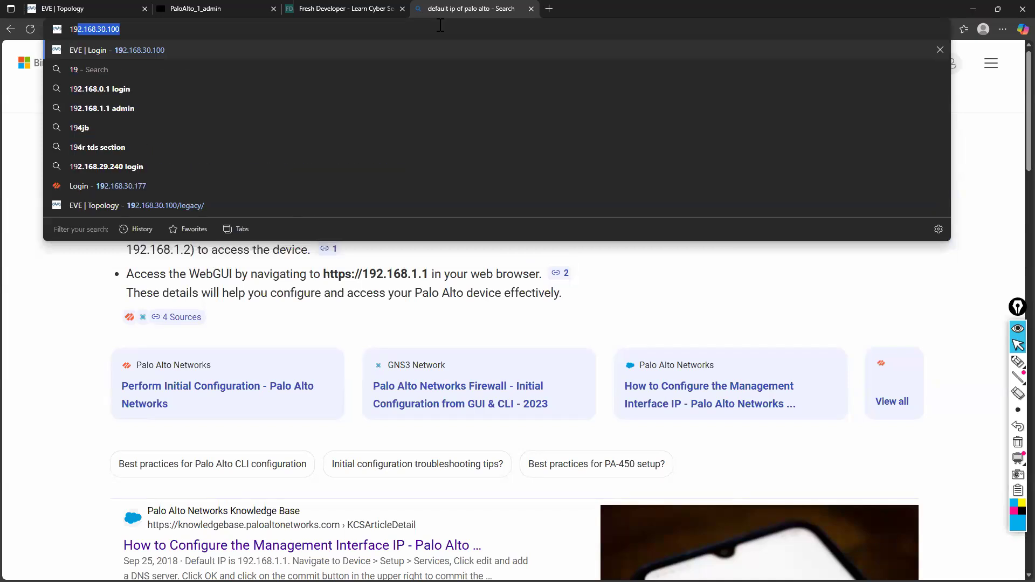
pyautogui.write('2.')
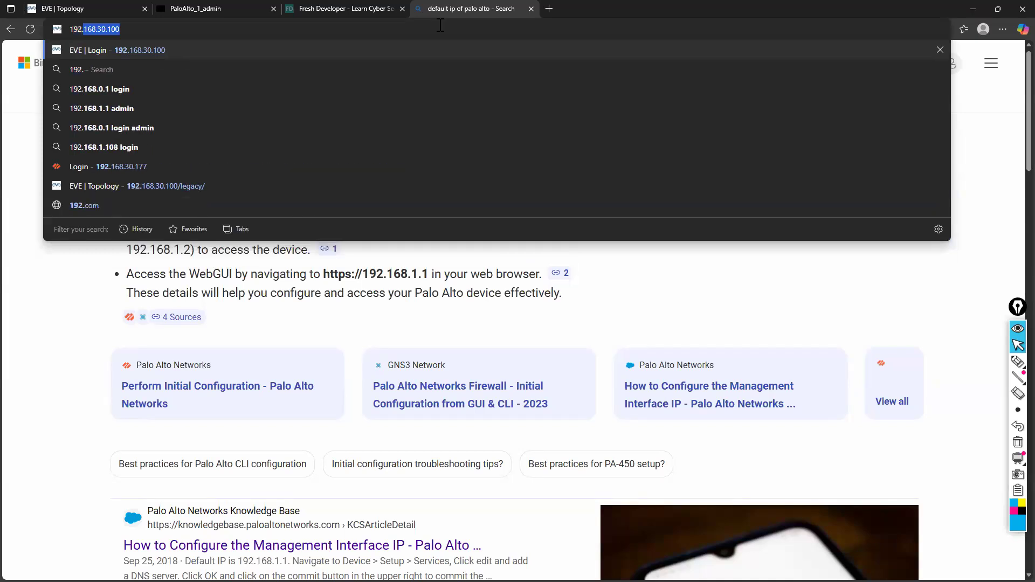
pyautogui.write('168.')
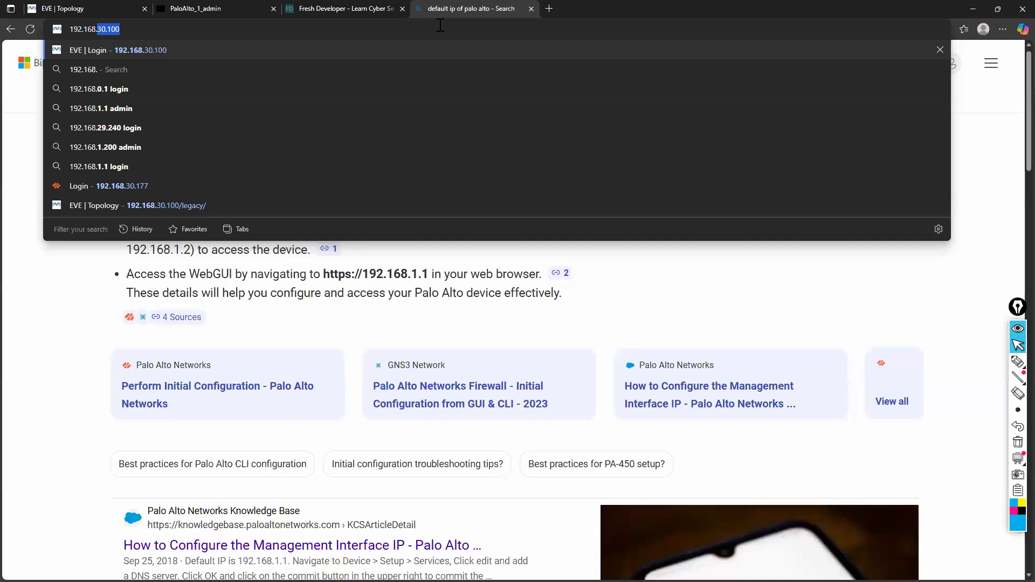
pyautogui.write('30')
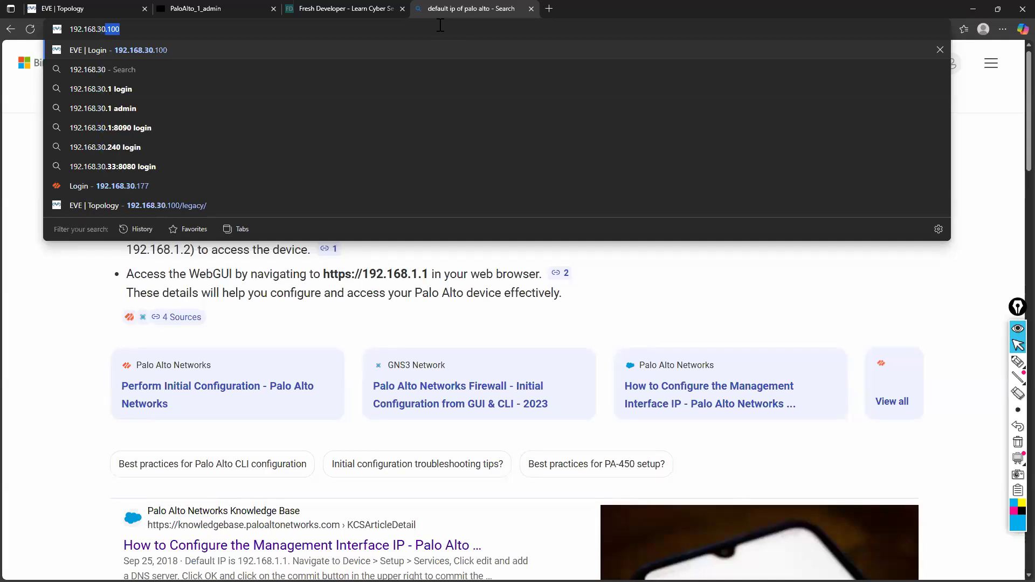
pyautogui.write('.')
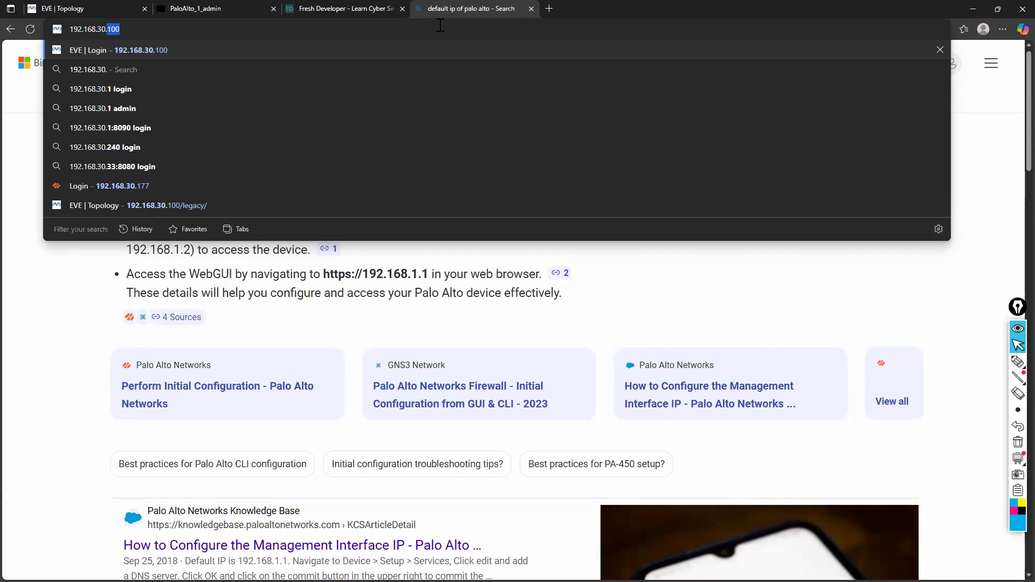
pyautogui.write('4')
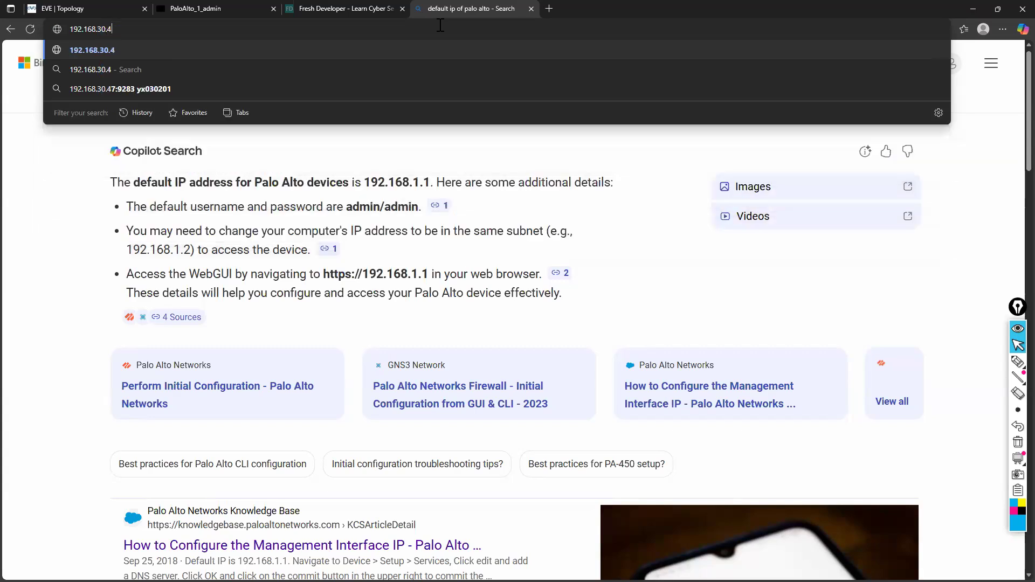
pyautogui.write('5')
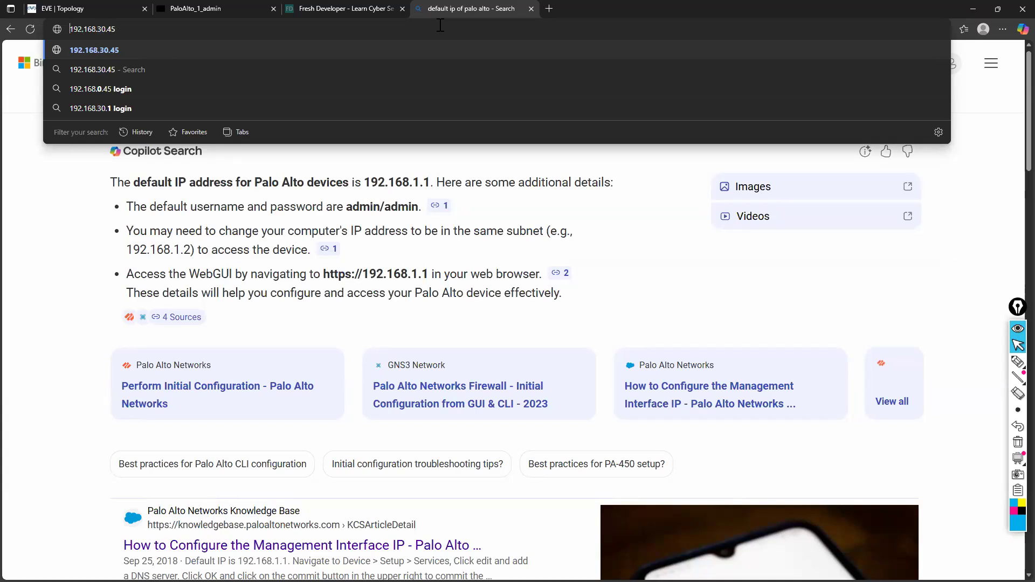
pyautogui.write('https')
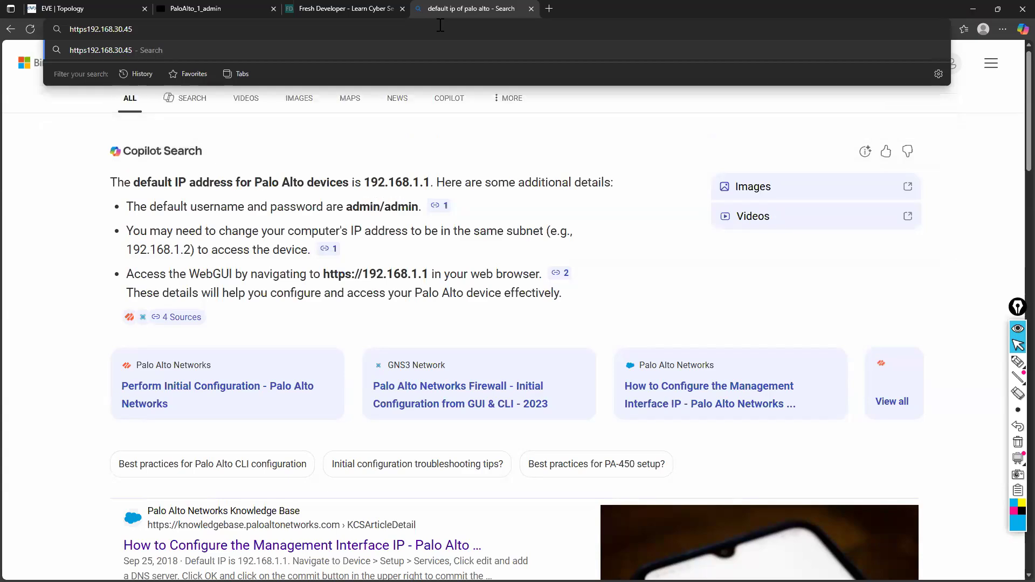
pyautogui.write('://')
pyautogui.press('Return')
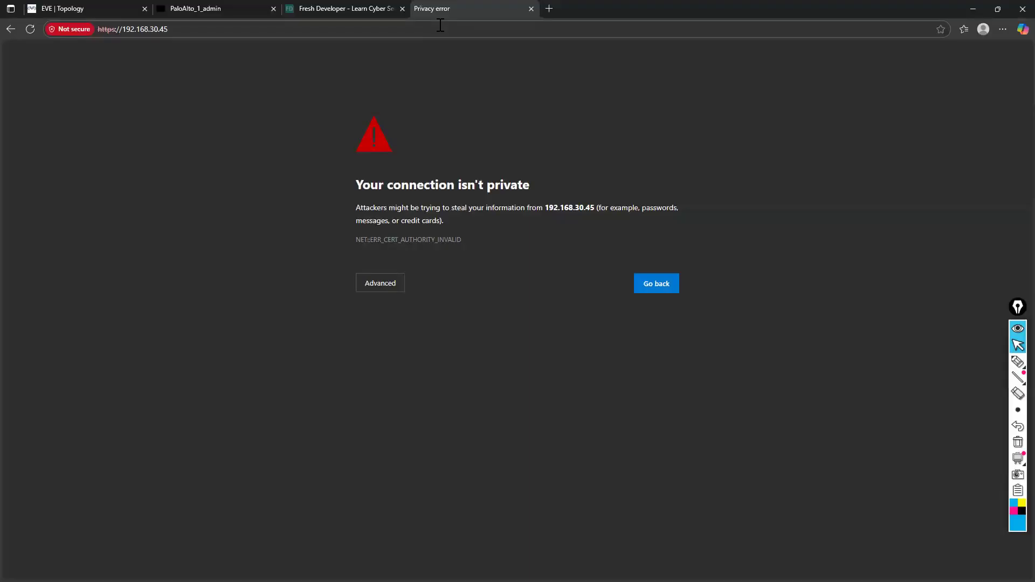
pyautogui.click(380, 285)
pyautogui.click(384, 367)
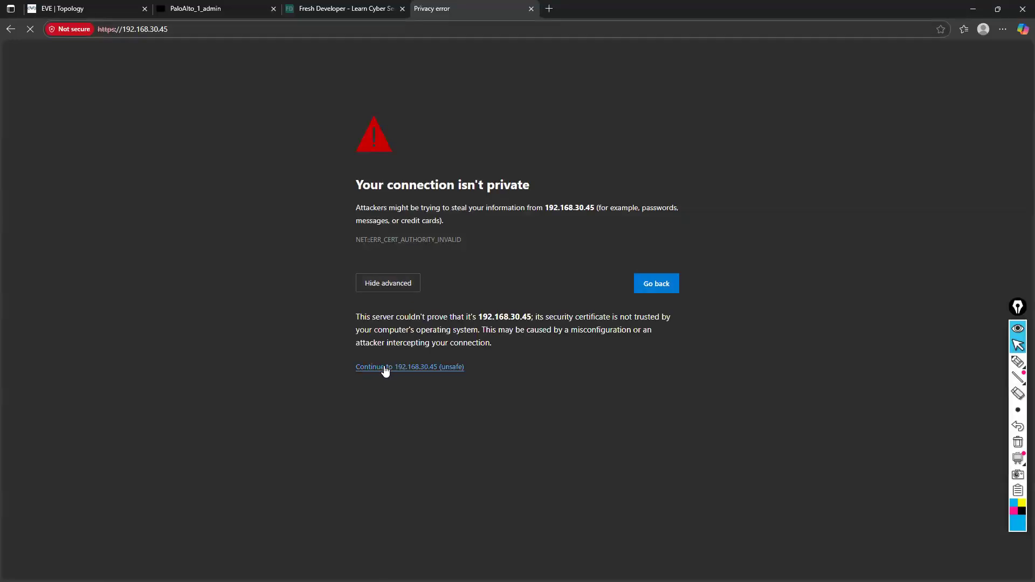